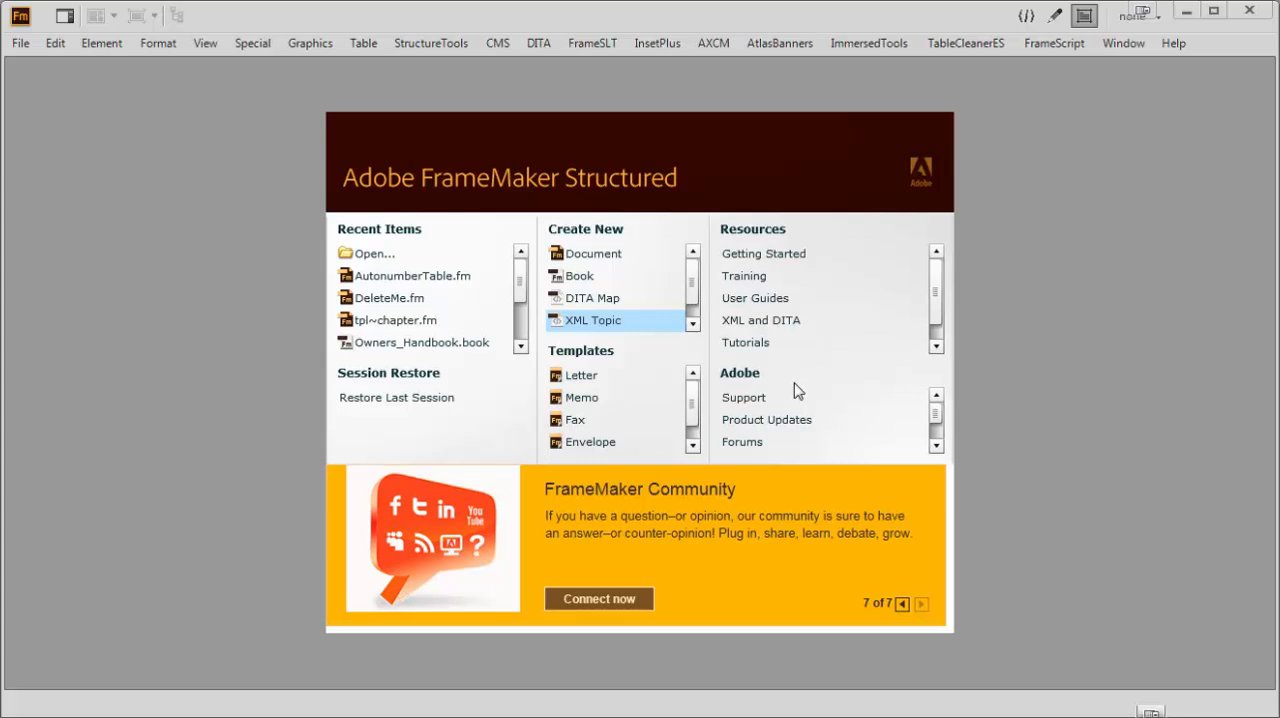
Create a new blank document on portrait paper
{"action": "left_click", "coordinate": [28, 49]}
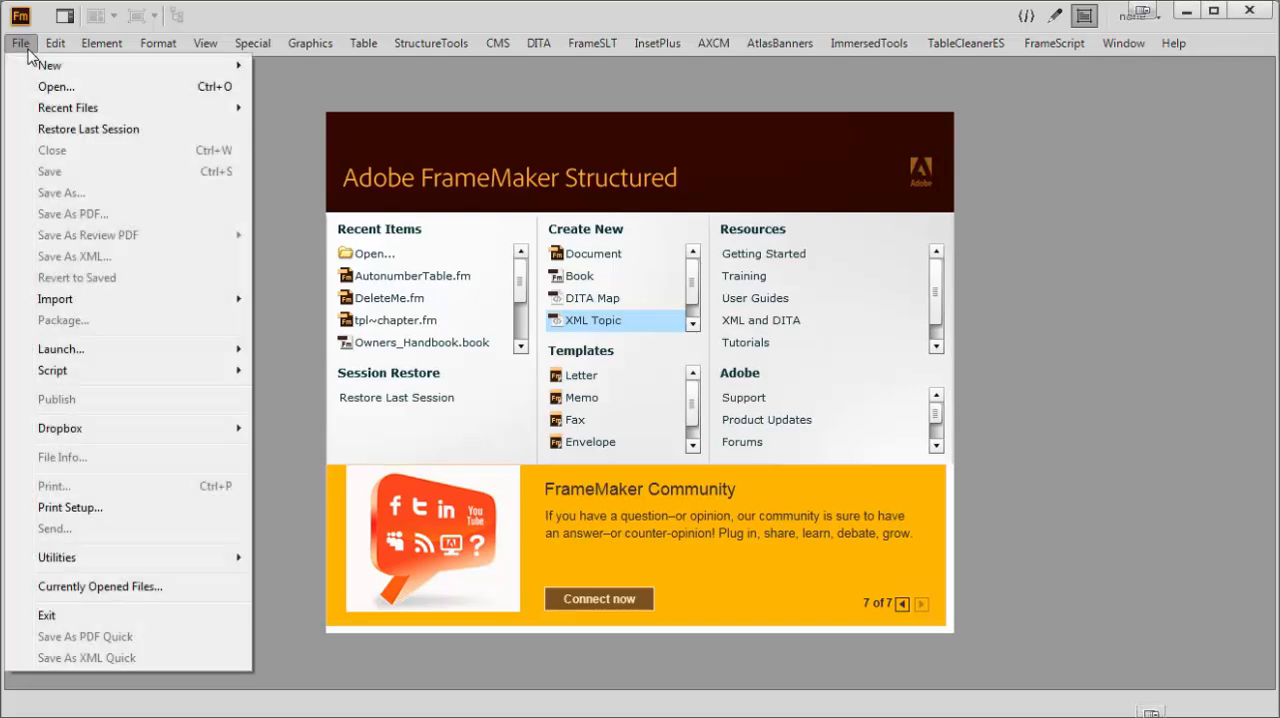
{"action": "mouse_move", "coordinate": [230, 68]}
{"action": "left_click", "coordinate": [299, 67]}
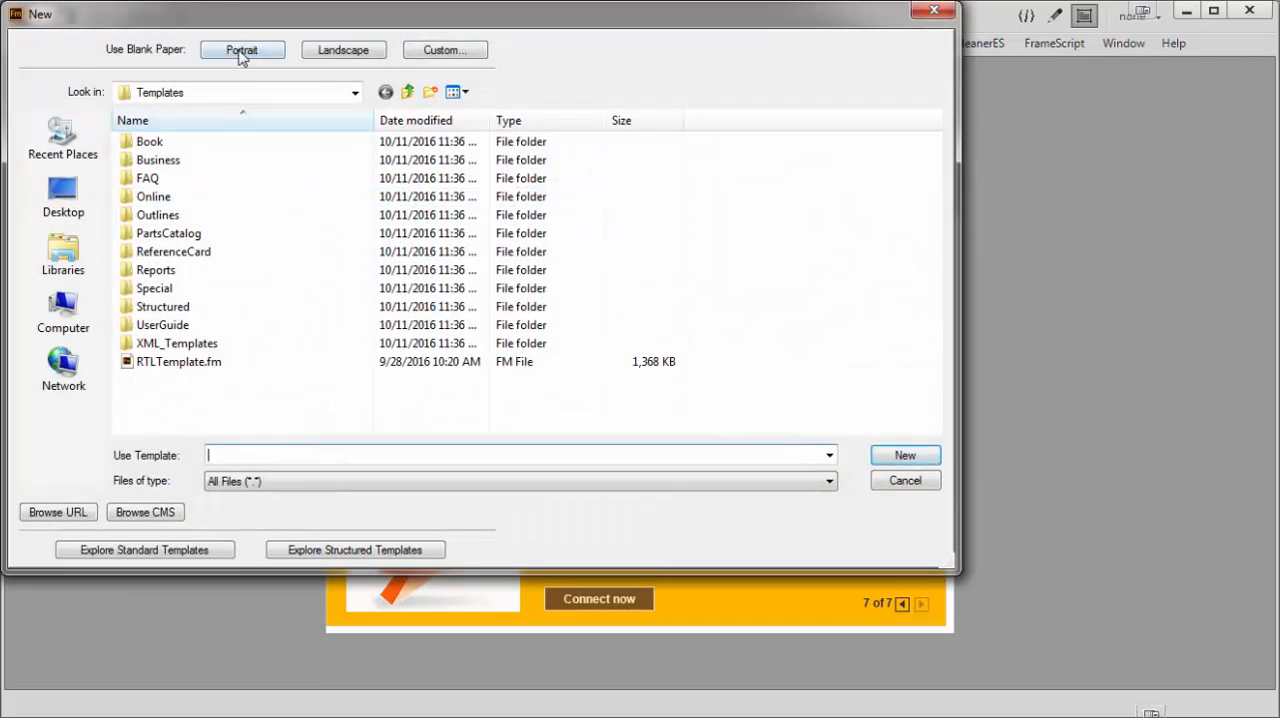
{"action": "left_click", "coordinate": [240, 52]}
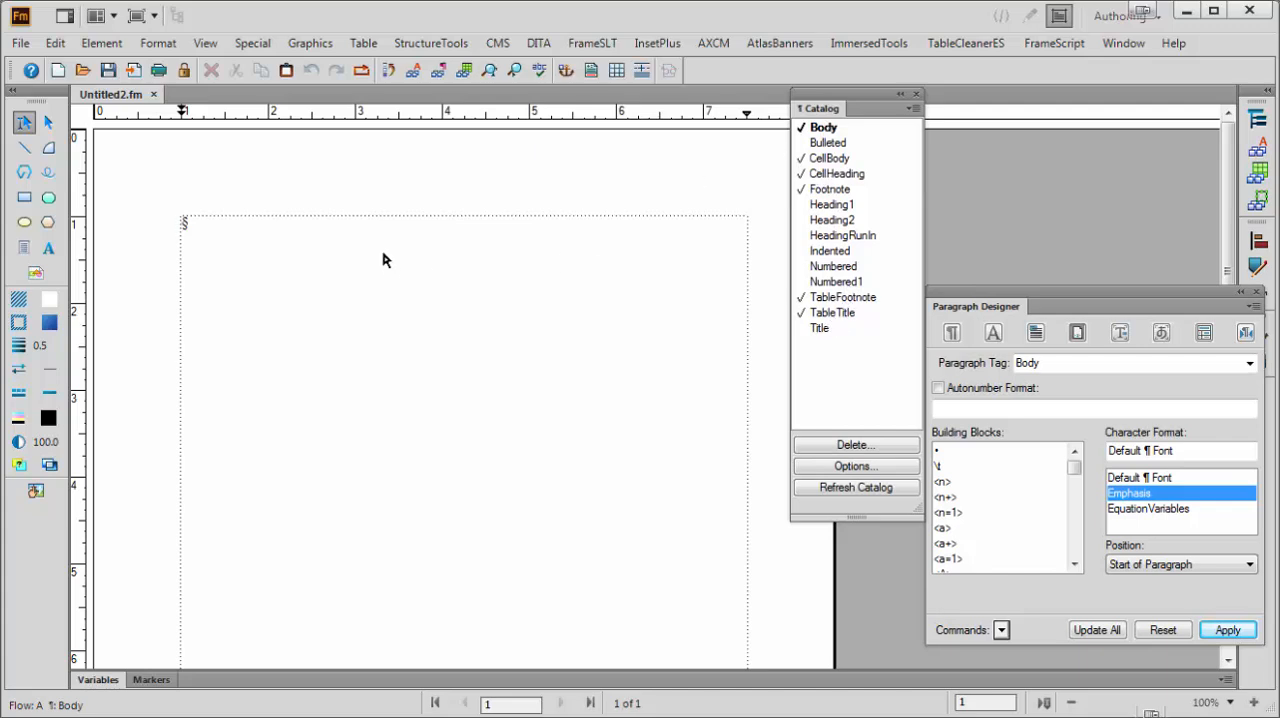
Enter "This is a body paragraph." as the document's first paragraph
{"action": "type", "text": "This is "}
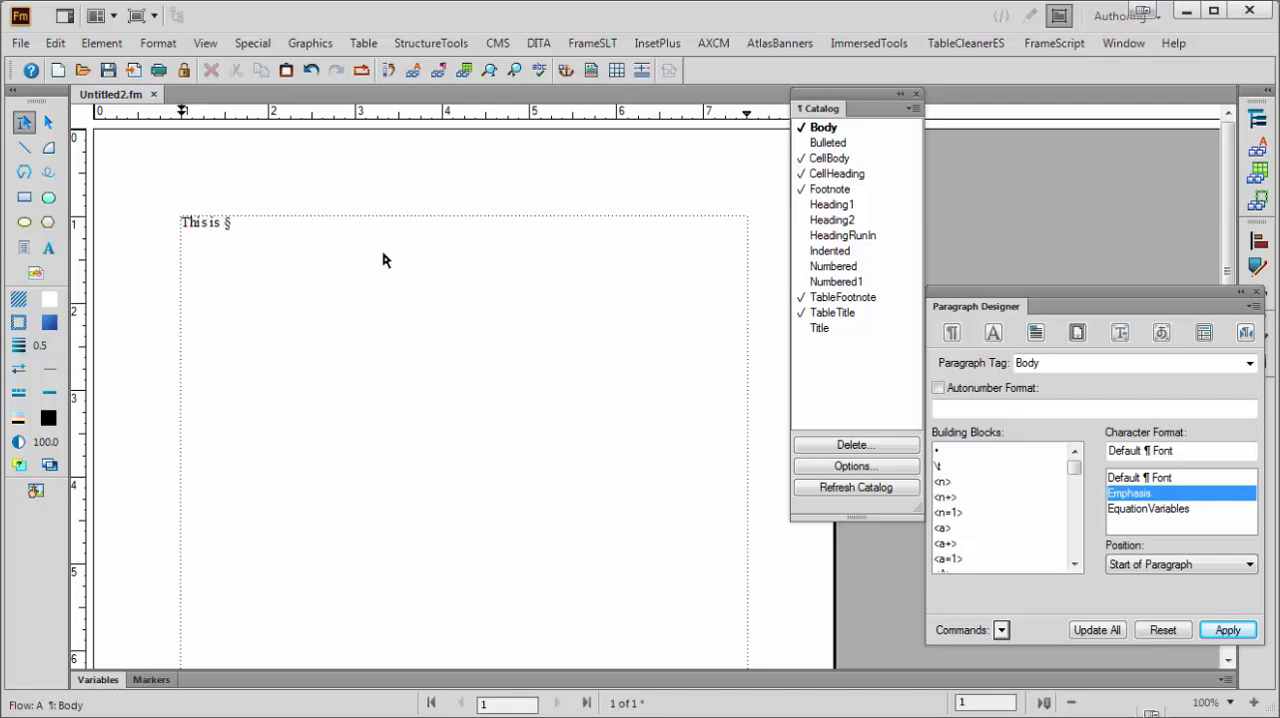
{"action": "type", "text": "a body parag"}
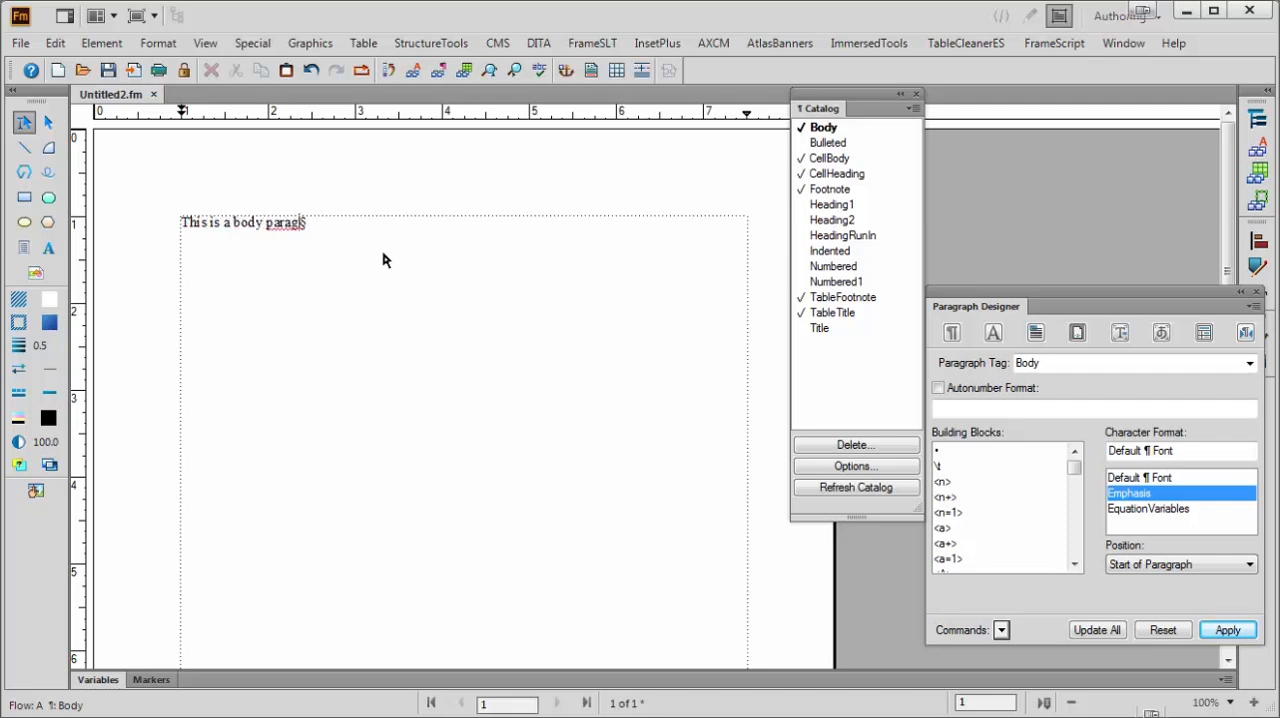
{"action": "type", "text": "raph."}
Add a paragraph in the Bulleted format below the body paragraph with the text "This is bulleted"
{"action": "key", "text": "Return"}
{"action": "left_click", "coordinate": [828, 145]}
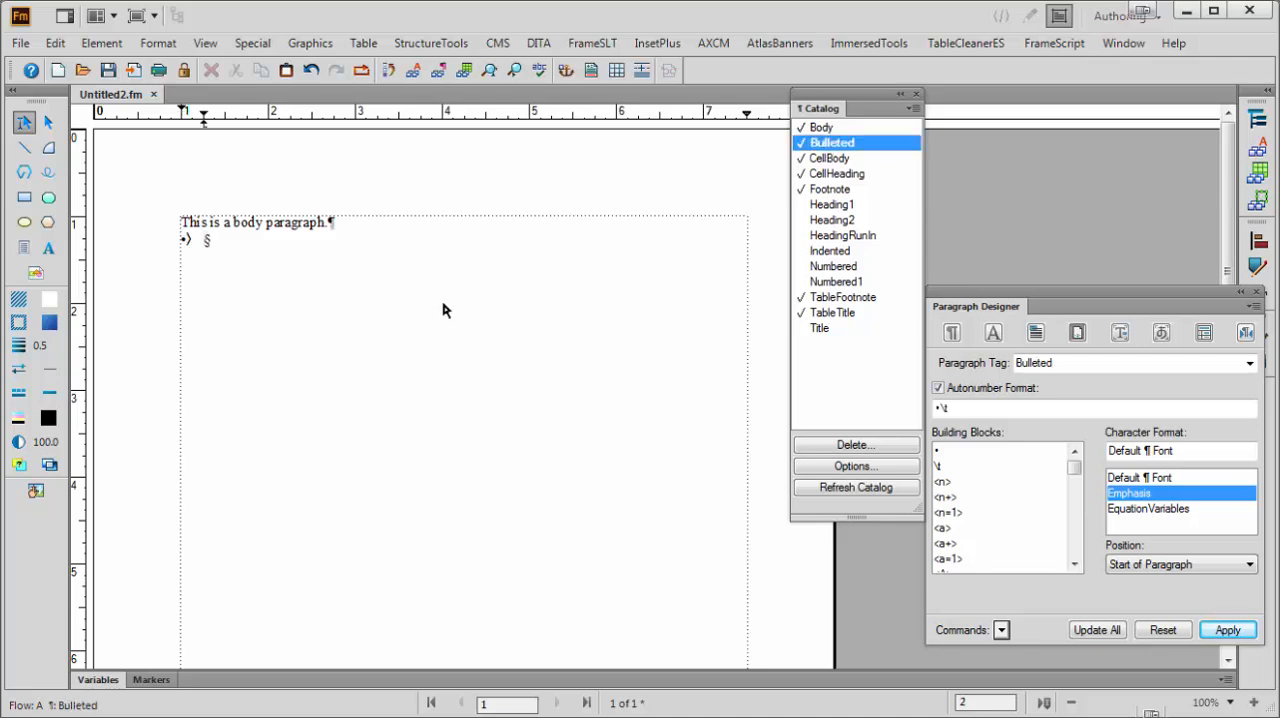
{"action": "type", "text": "This is bulleted"}
Add an empty bulleted paragraph, followed by another bulleted paragraph reading "Automatic bullets."
{"action": "key", "text": "Return"}
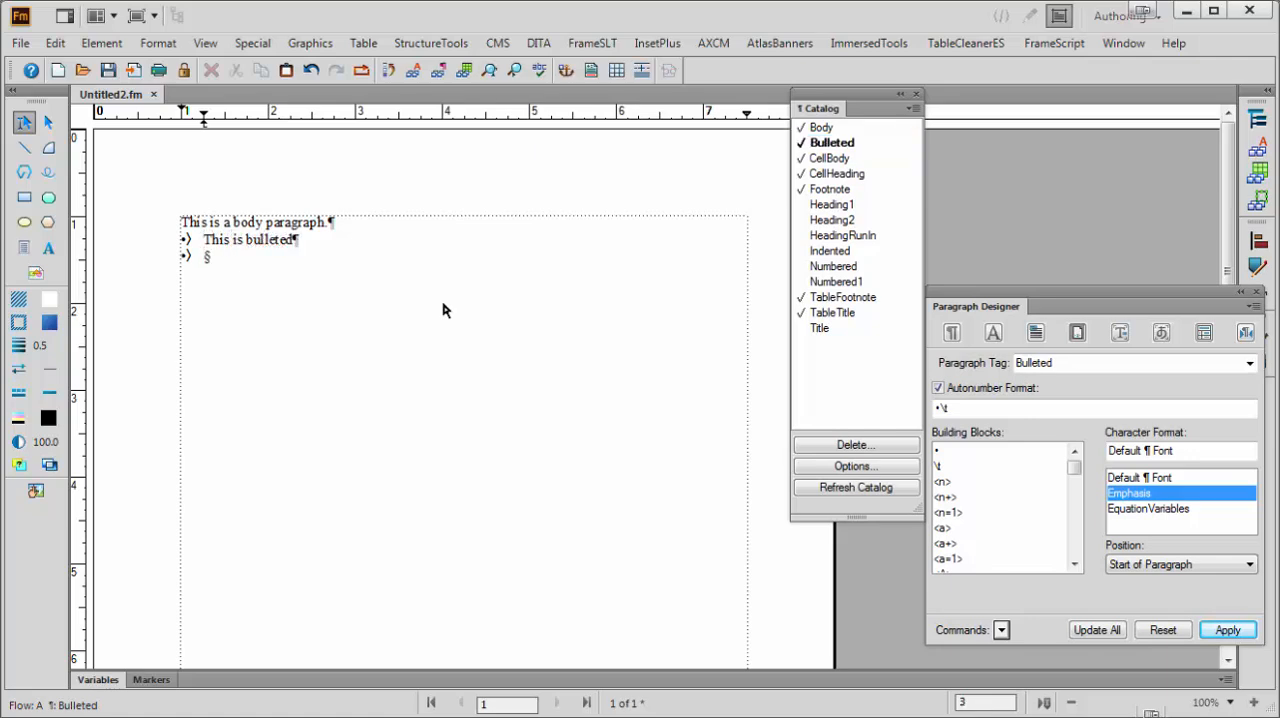
{"action": "key", "text": "Return"}
{"action": "type", "text": "Automati"}
{"action": "key", "text": "BackSpace"}
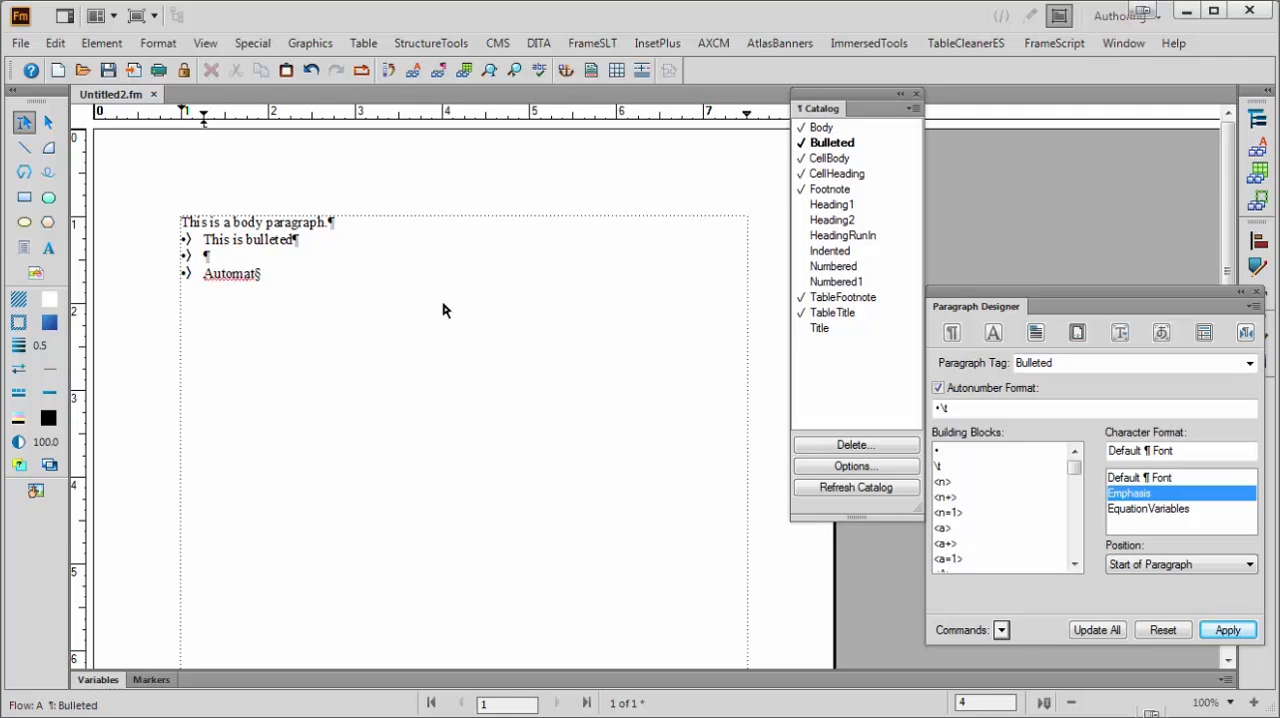
{"action": "type", "text": "ic bullets."}
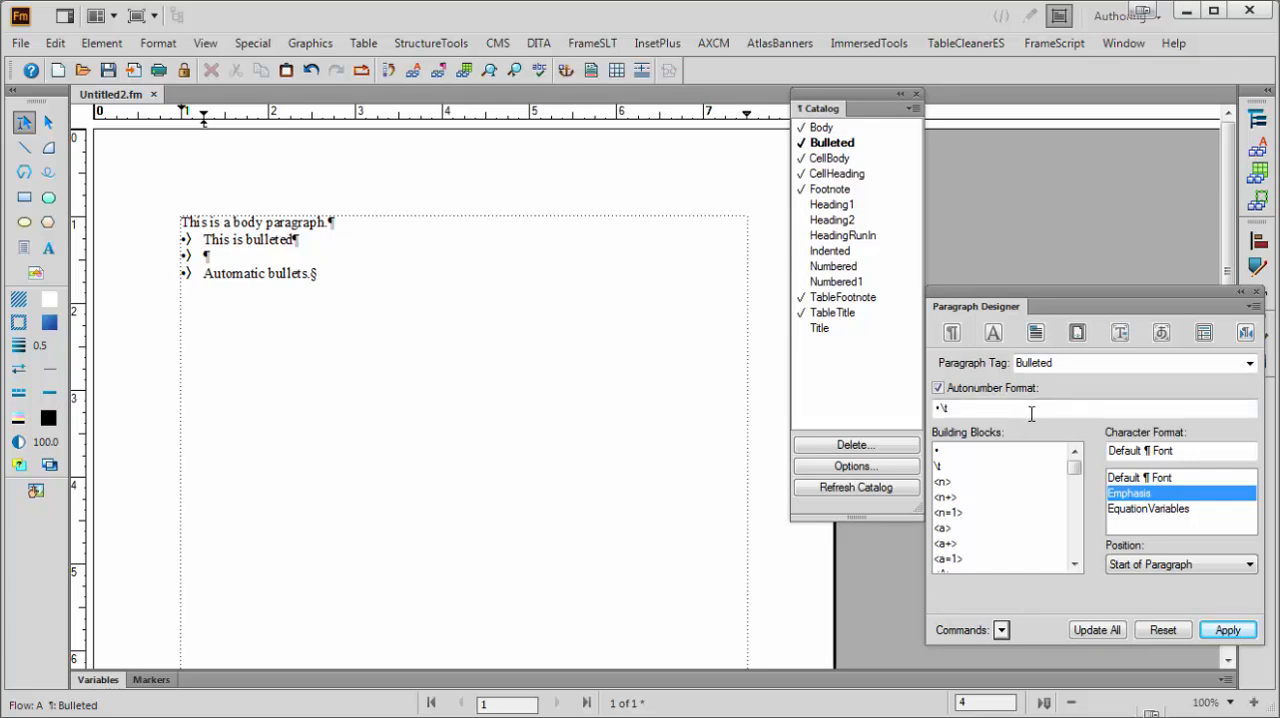
Select Default ¶ Font as the Bulleted autonumber's character format and add an empty bulleted paragraph at the end of the list
{"action": "left_click", "coordinate": [1155, 478]}
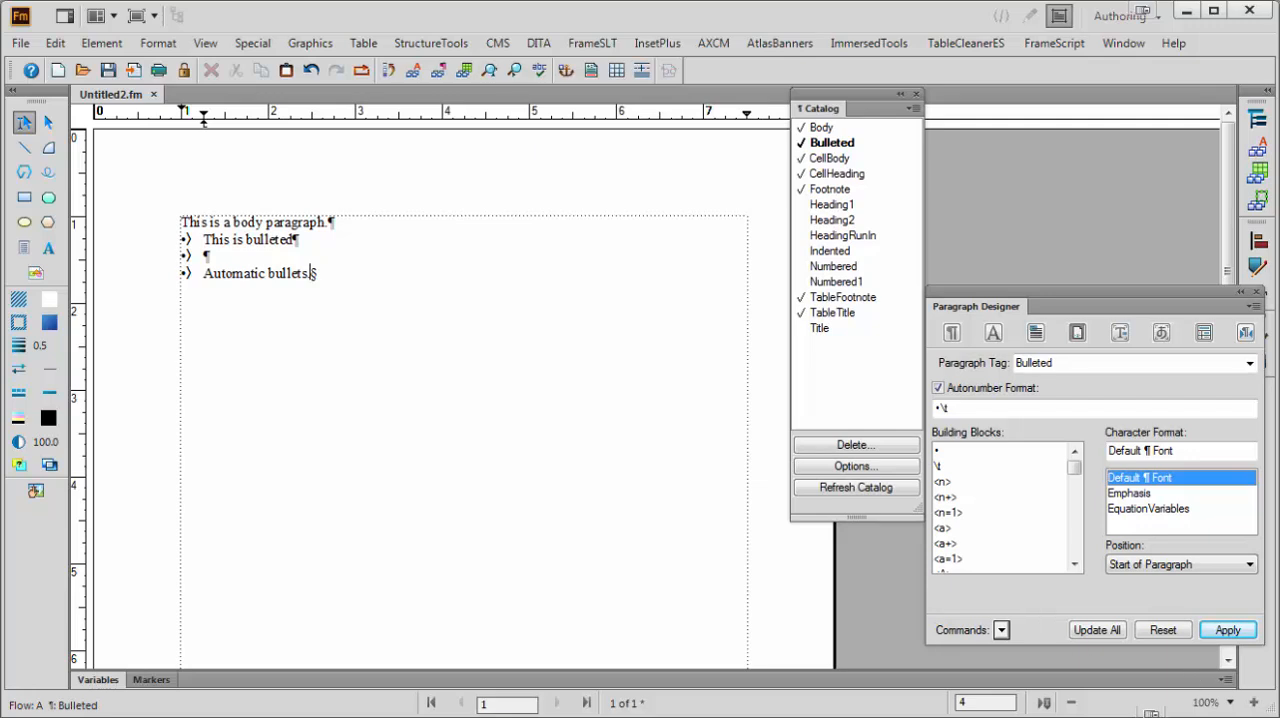
{"action": "left_click", "coordinate": [1230, 702]}
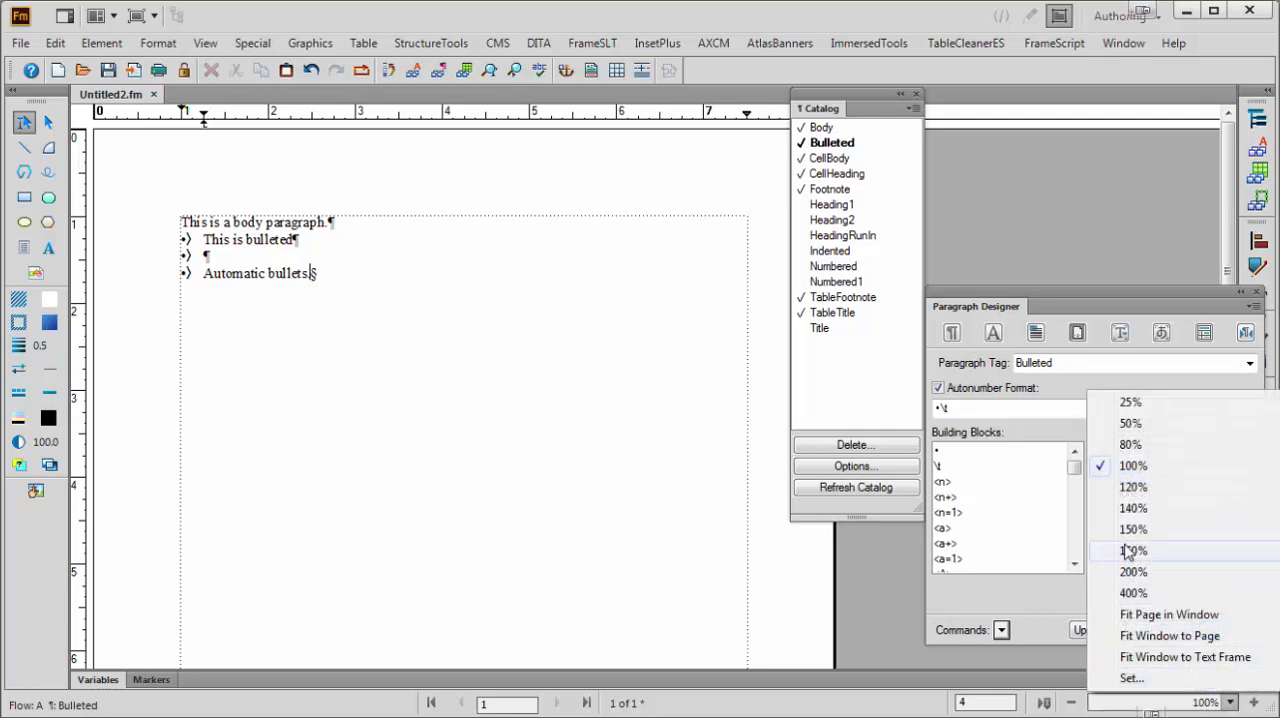
{"action": "left_click", "coordinate": [1130, 572]}
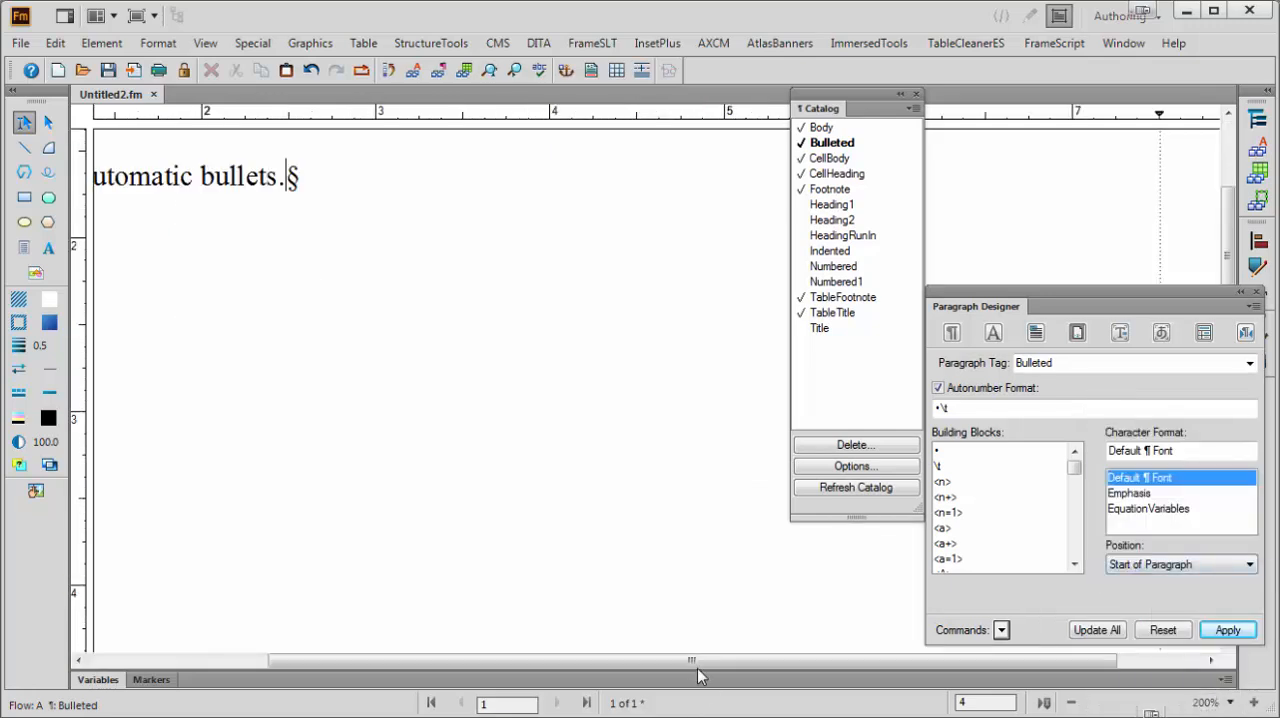
{"action": "left_click_drag", "start_coordinate": [564, 677], "coordinate": [449, 679]}
{"action": "scroll", "coordinate": [463, 572], "scroll_direction": "up", "scroll_amount": 4}
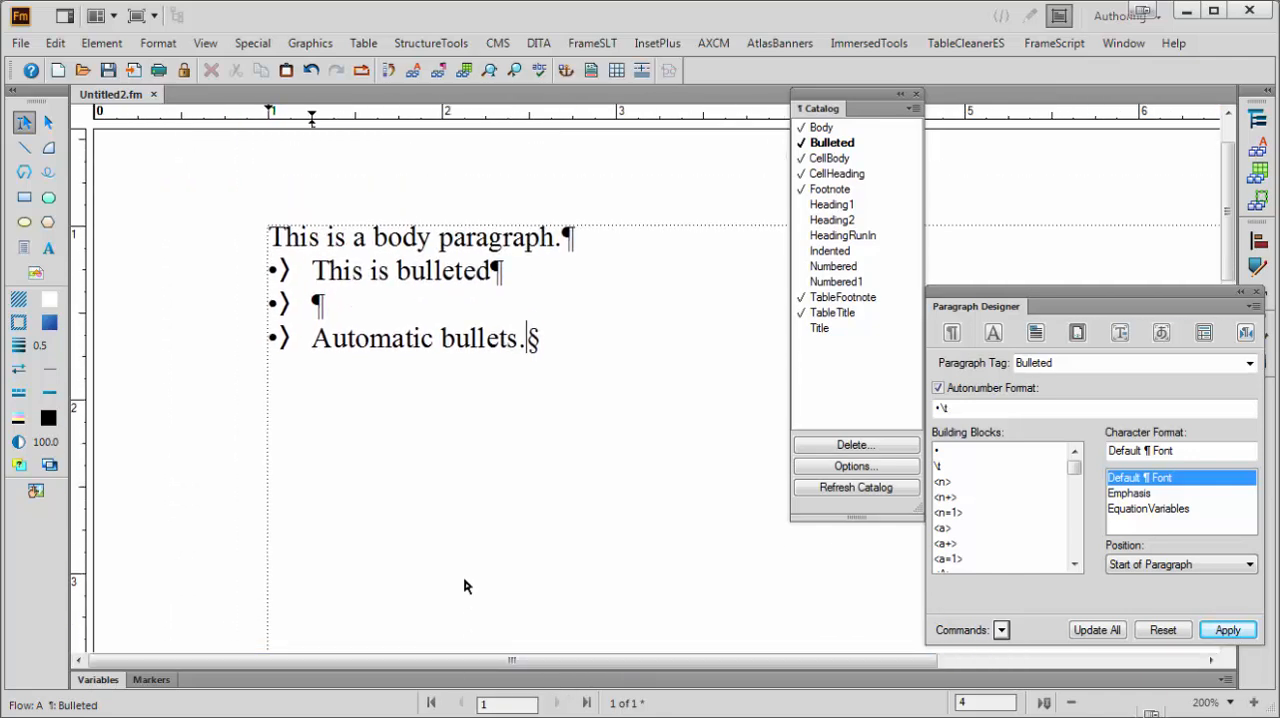
{"action": "key", "text": "Return"}
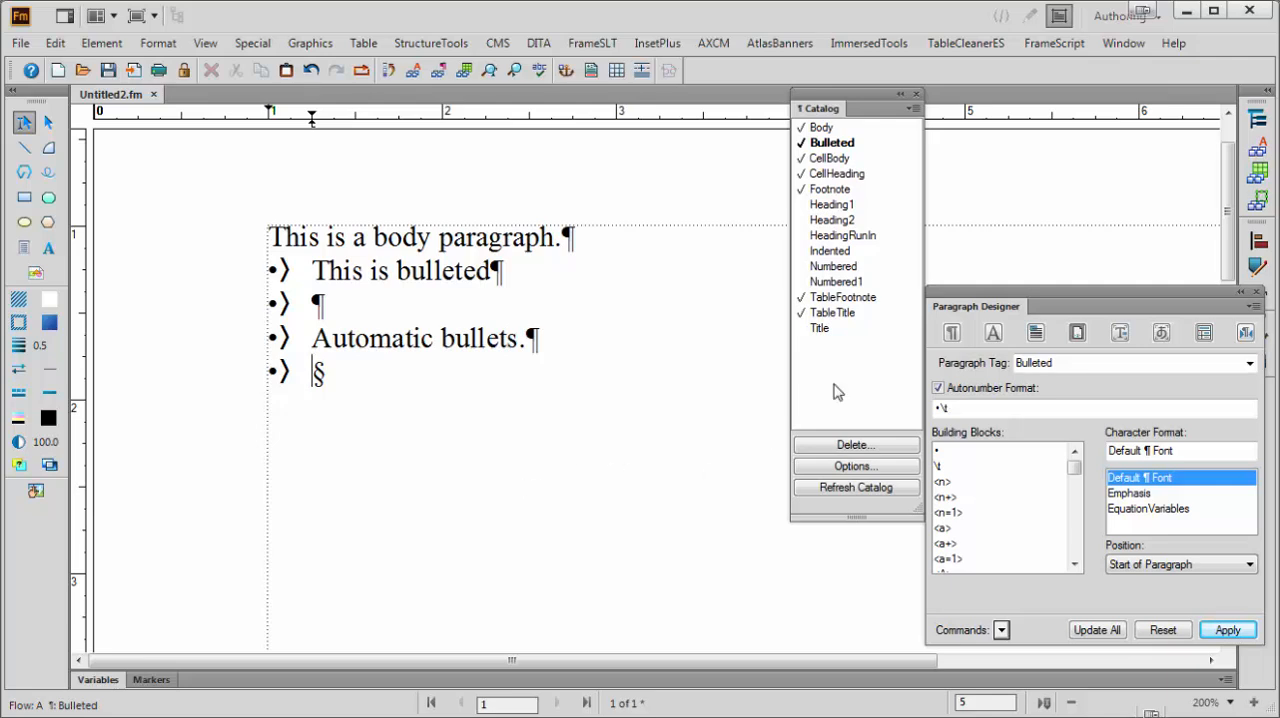
Review the Bulleted format's indents, tab stops and default font settings, returning to its autonumbering properties
{"action": "left_click", "coordinate": [950, 333]}
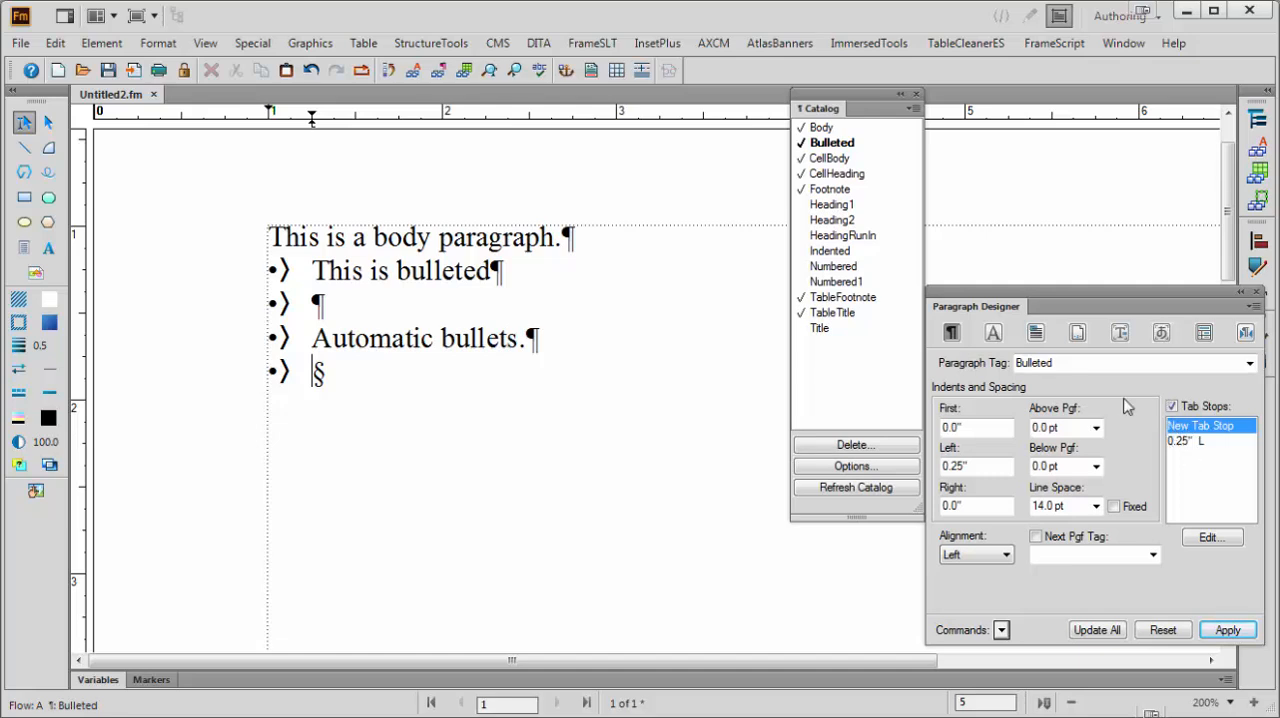
{"action": "left_click", "coordinate": [993, 333]}
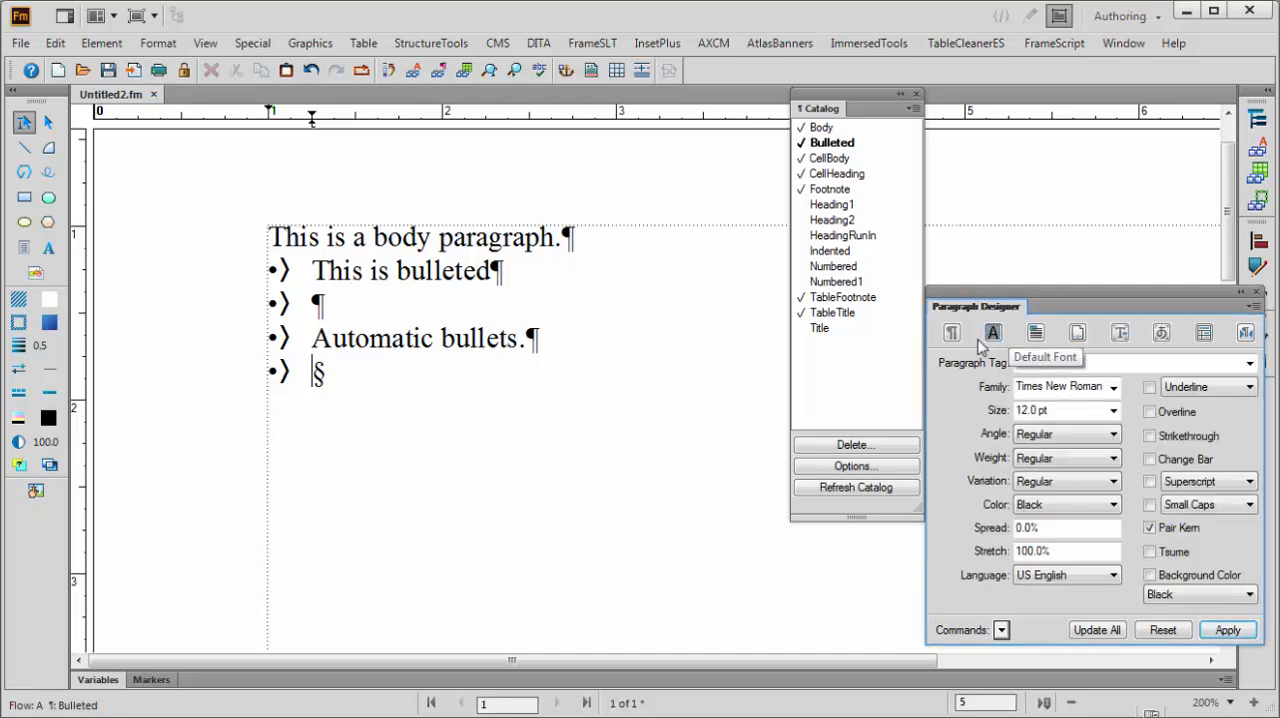
{"action": "left_click", "coordinate": [1076, 334]}
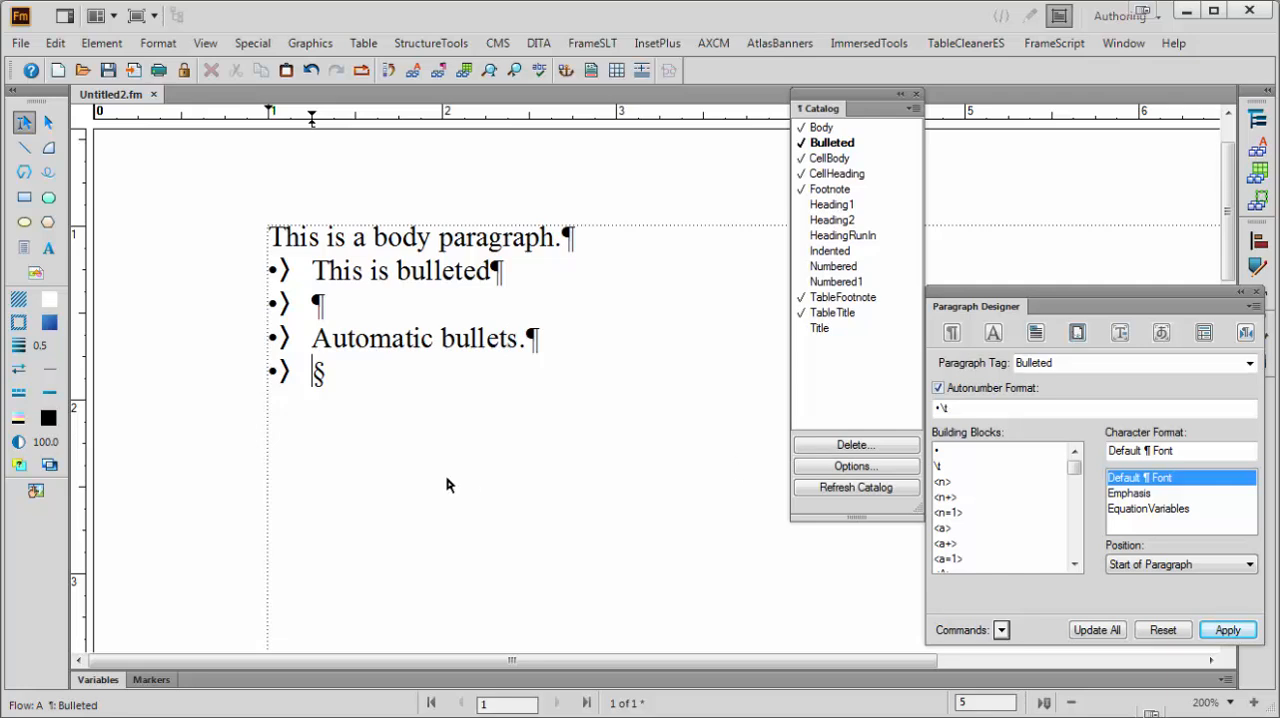
Add a Body paragraph below the bullets and create and apply a Note format based on it, with the autonumber "NOTE:\ "
{"action": "key", "text": "Return"}
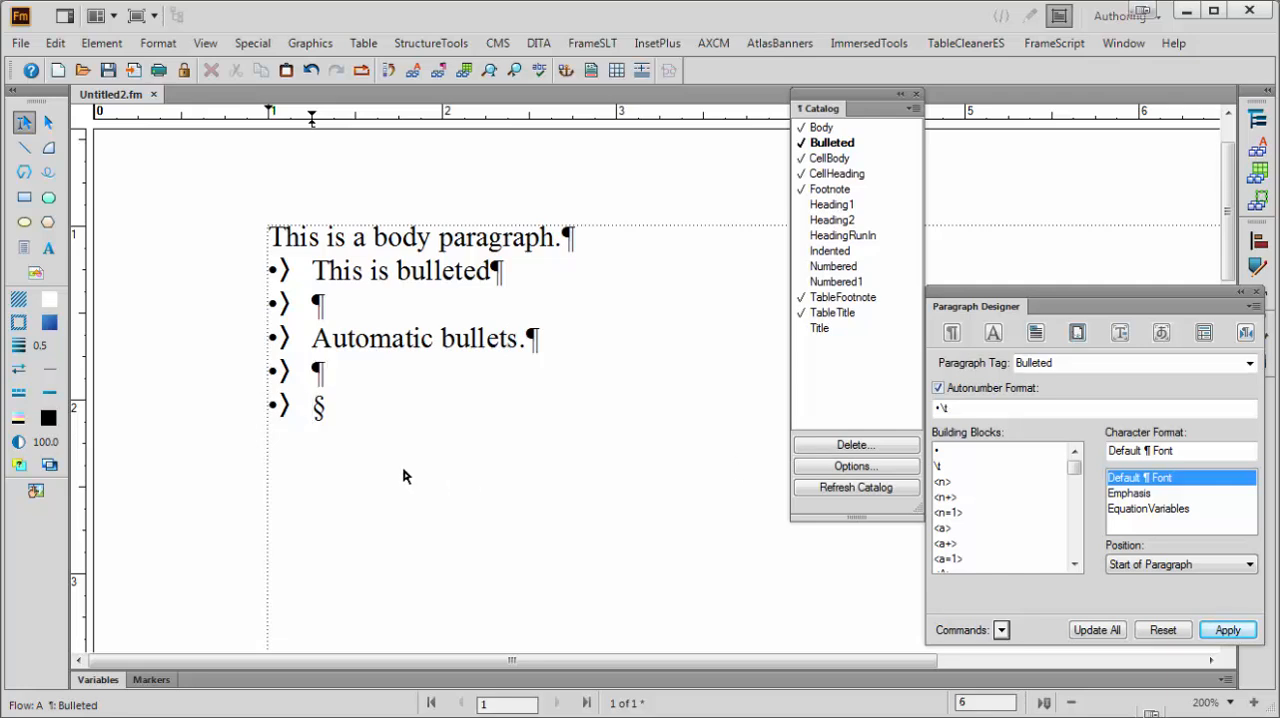
{"action": "left_click", "coordinate": [829, 129]}
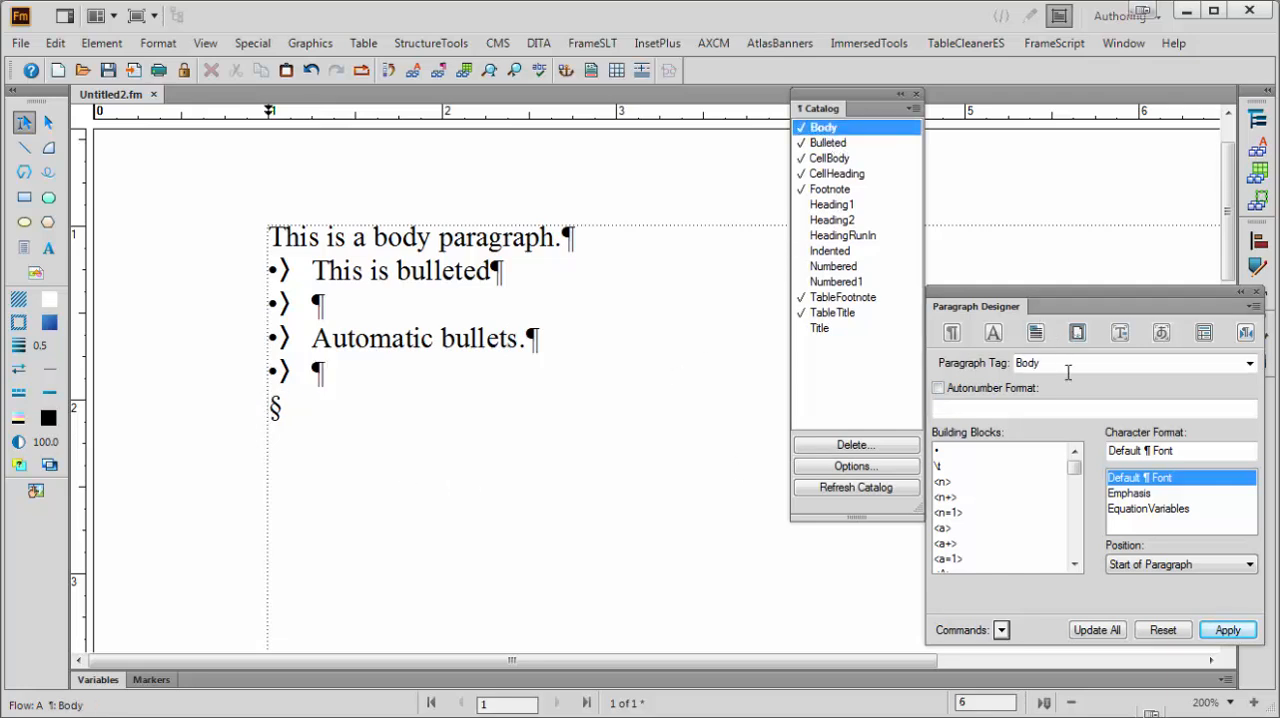
{"action": "double_click", "coordinate": [1028, 362]}
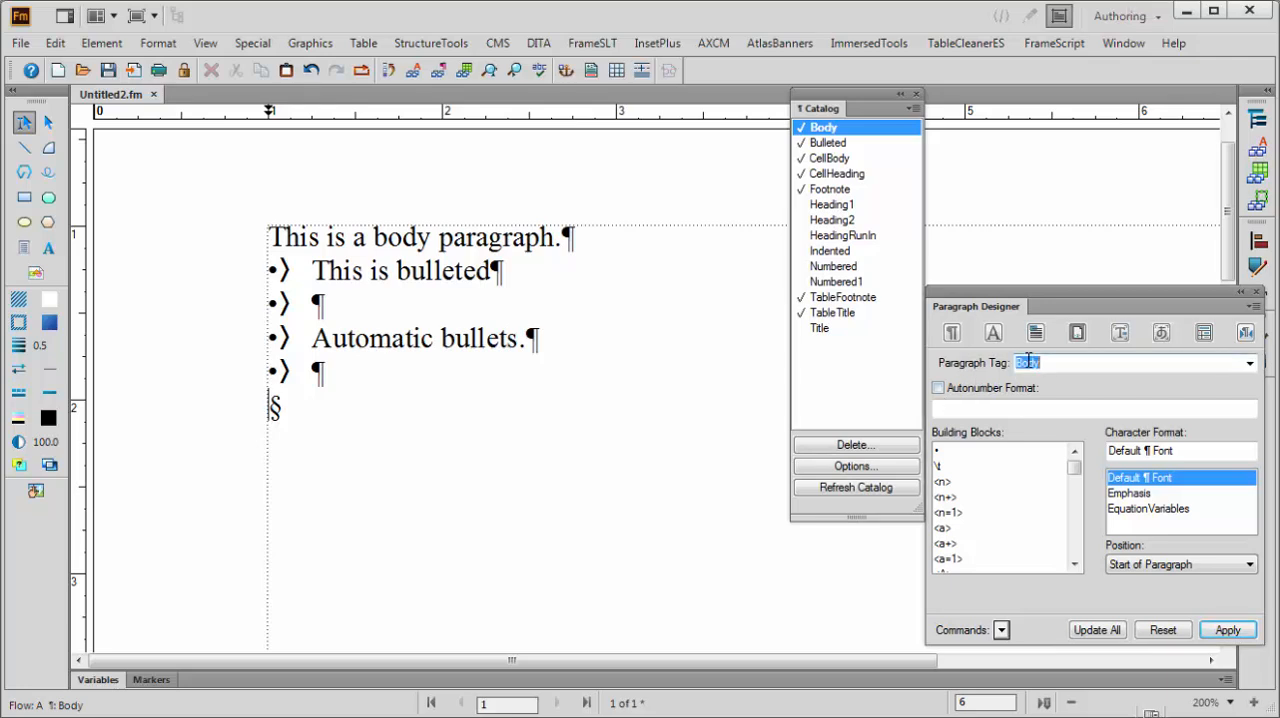
{"action": "type", "text": "Note"}
{"action": "left_click", "coordinate": [966, 390]}
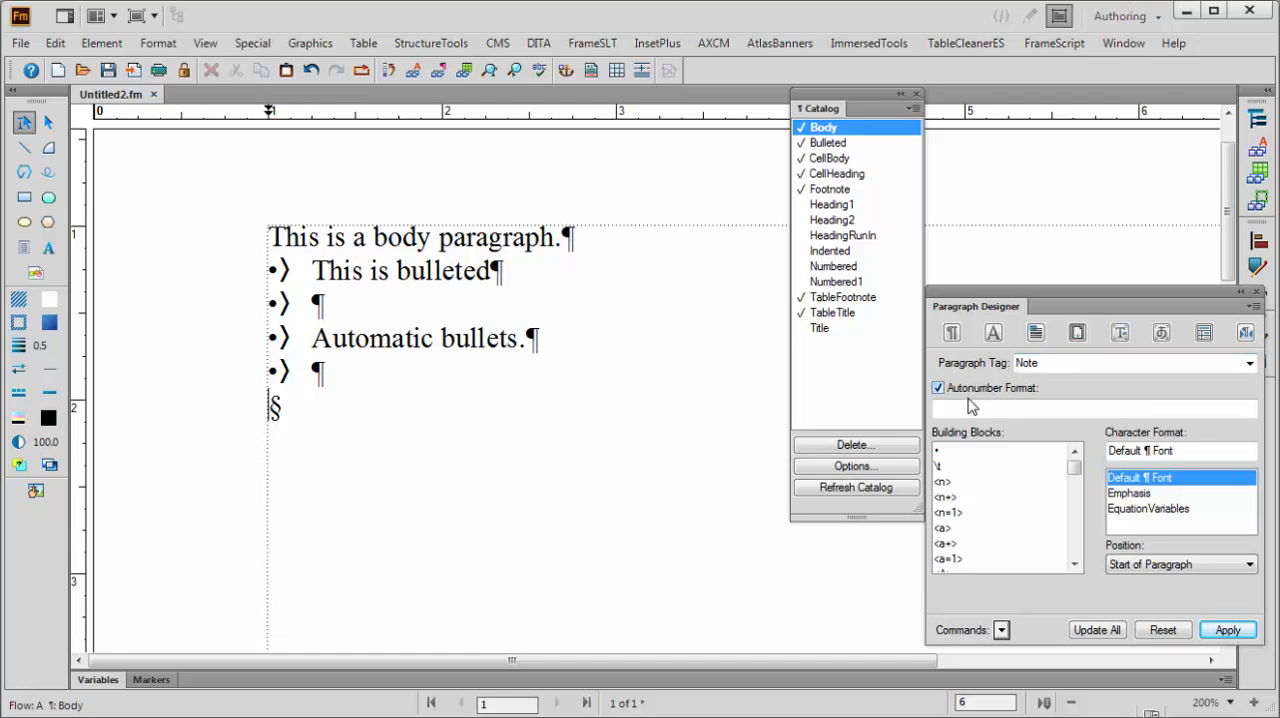
{"action": "left_click", "coordinate": [965, 404]}
{"action": "type", "text": "NOTE:\\"}
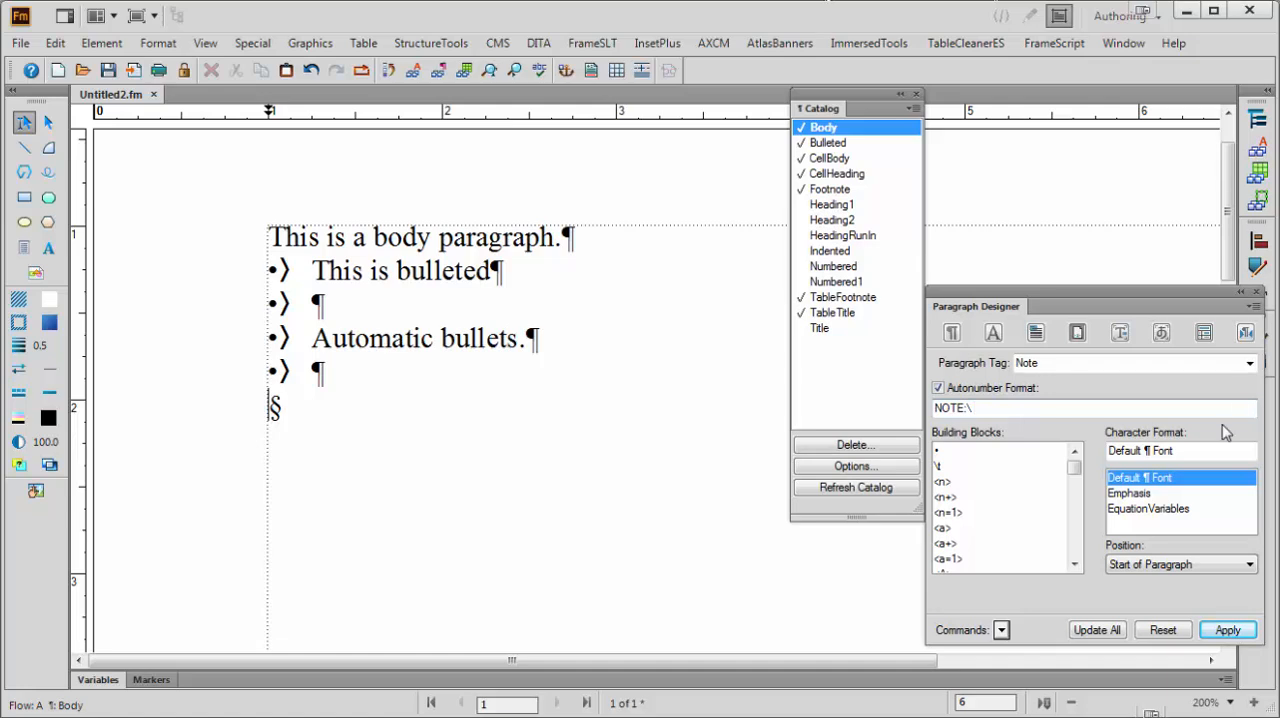
{"action": "left_click", "coordinate": [1226, 630]}
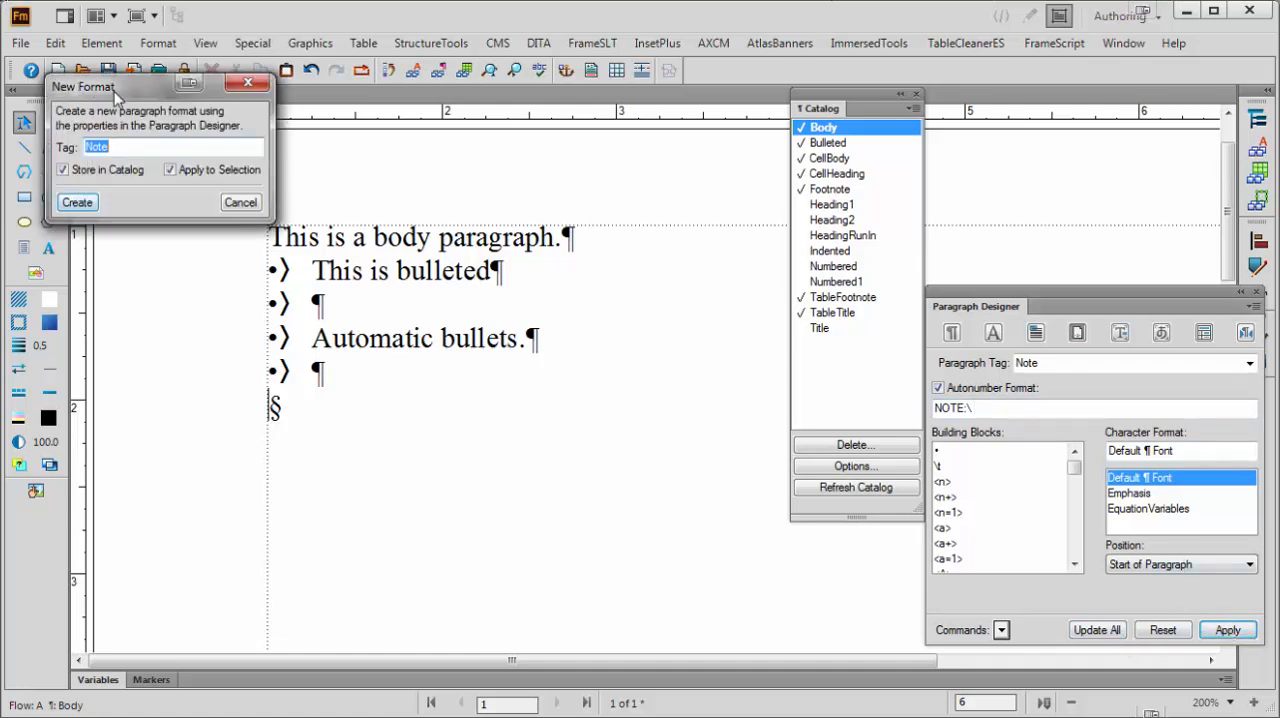
{"action": "left_click", "coordinate": [77, 202]}
Enter "This is a note paragraph." as the note text and add an empty Note paragraph below it
{"action": "left_click", "coordinate": [410, 402]}
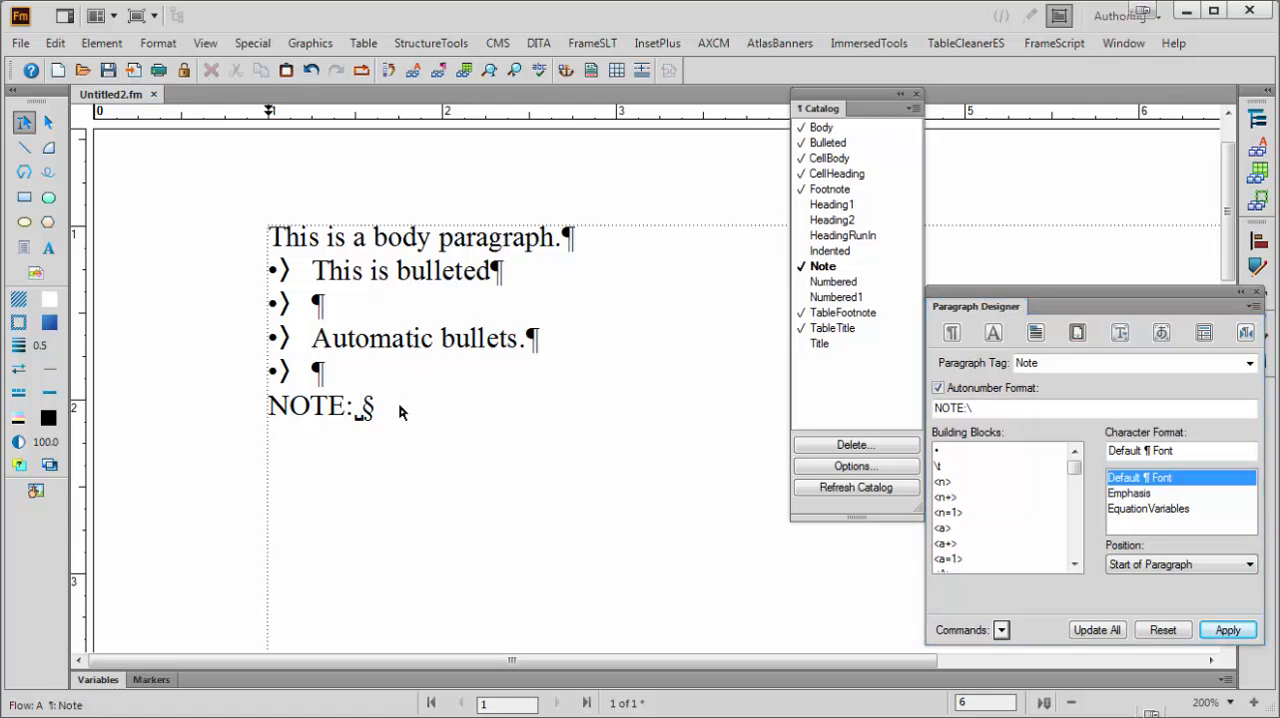
{"action": "type", "text": "This is a not"}
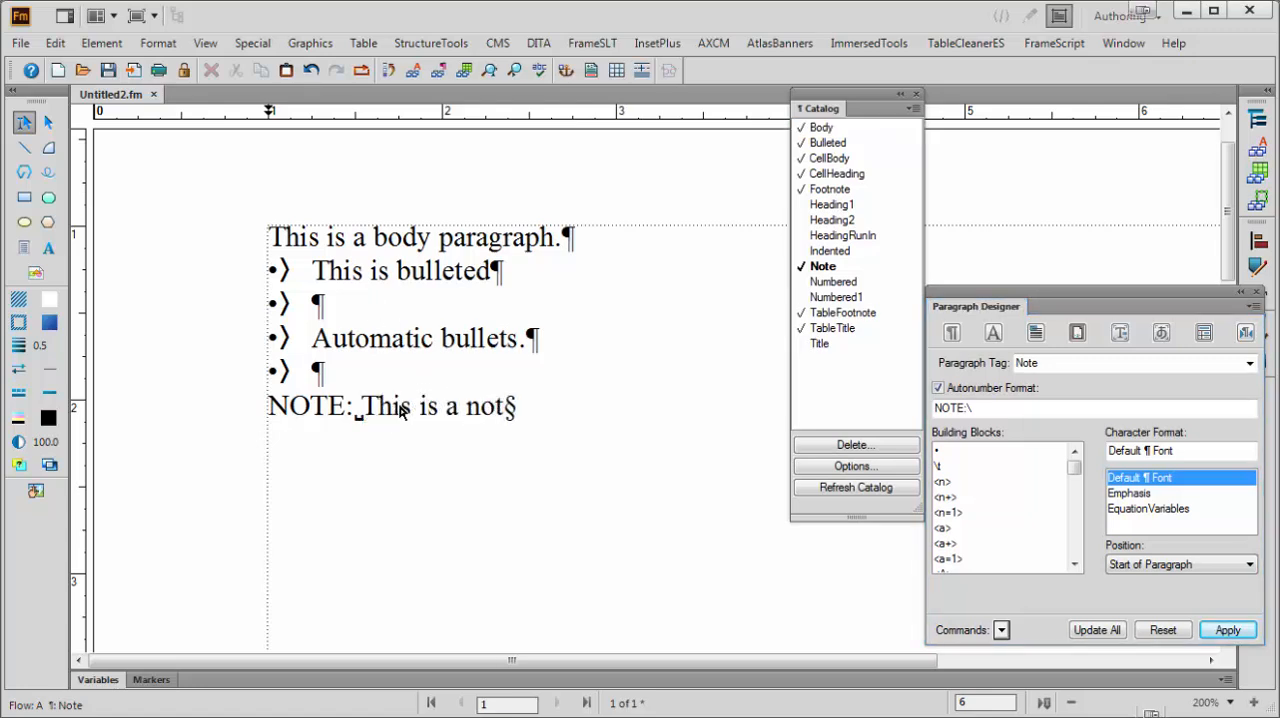
{"action": "type", "text": "e paragraph."}
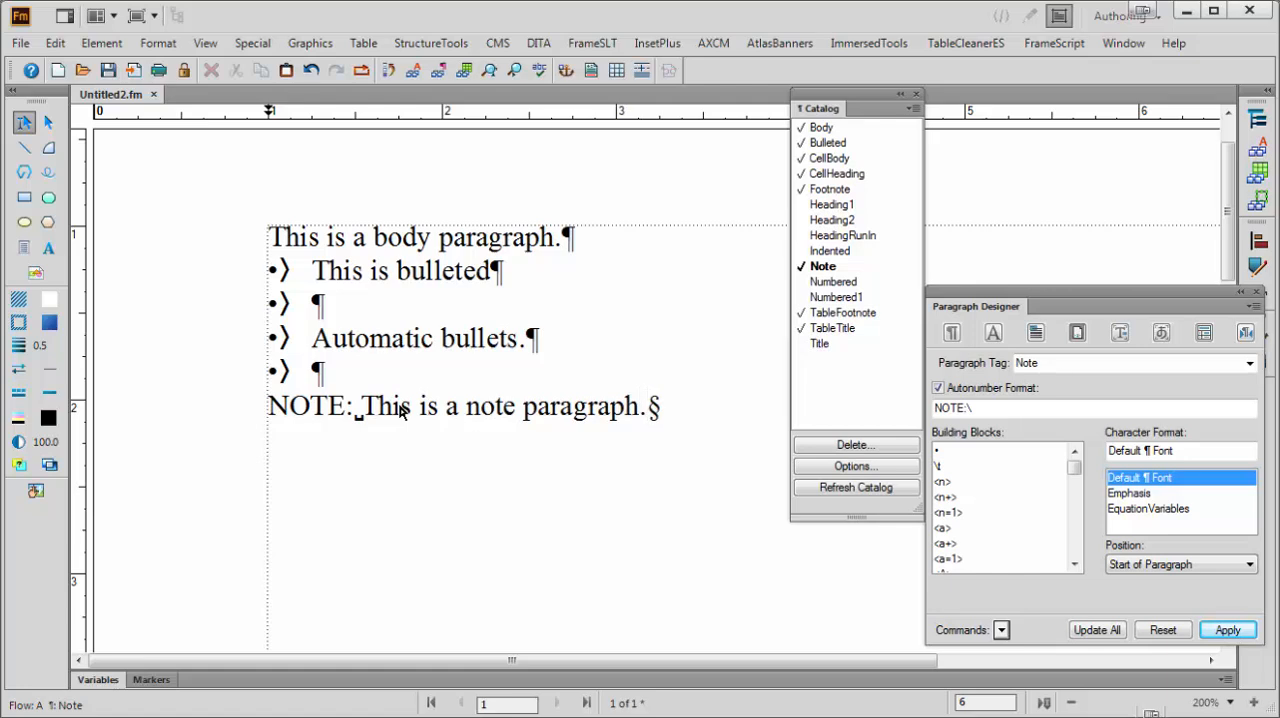
{"action": "key", "text": "Return"}
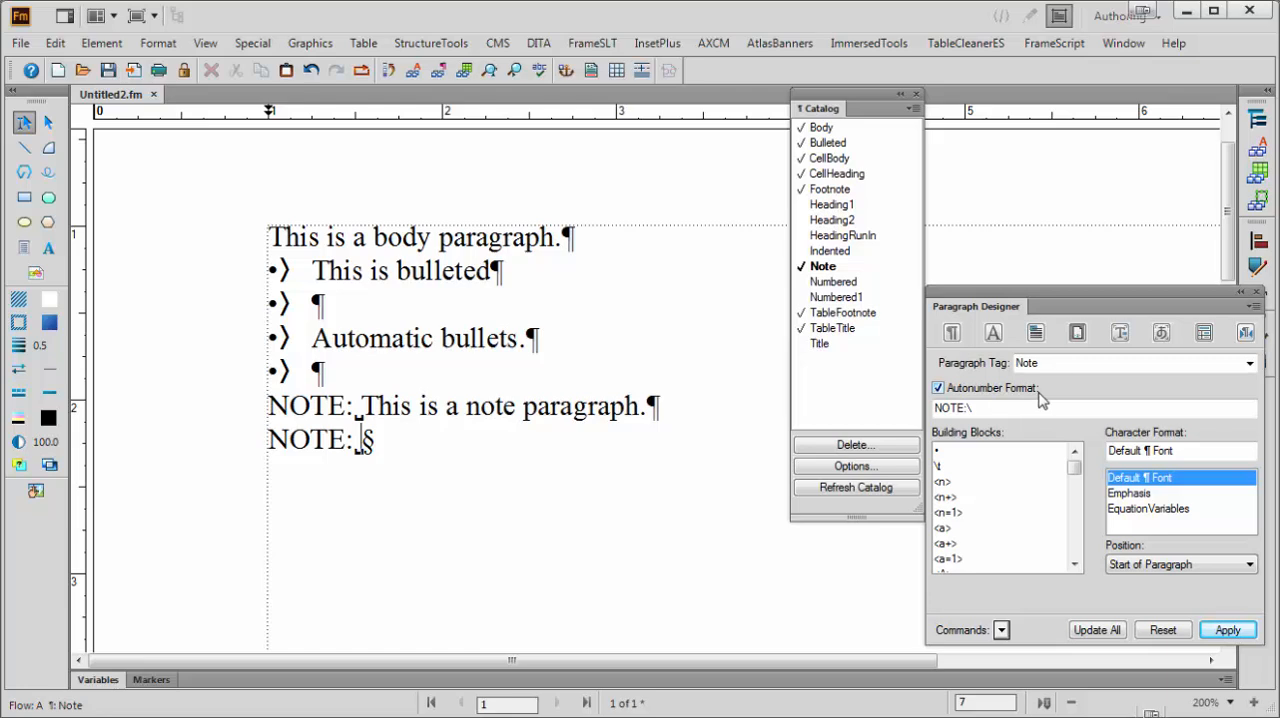
Add a Body paragraph below the notes reading "This is a procedure:"
{"action": "key", "text": "Return"}
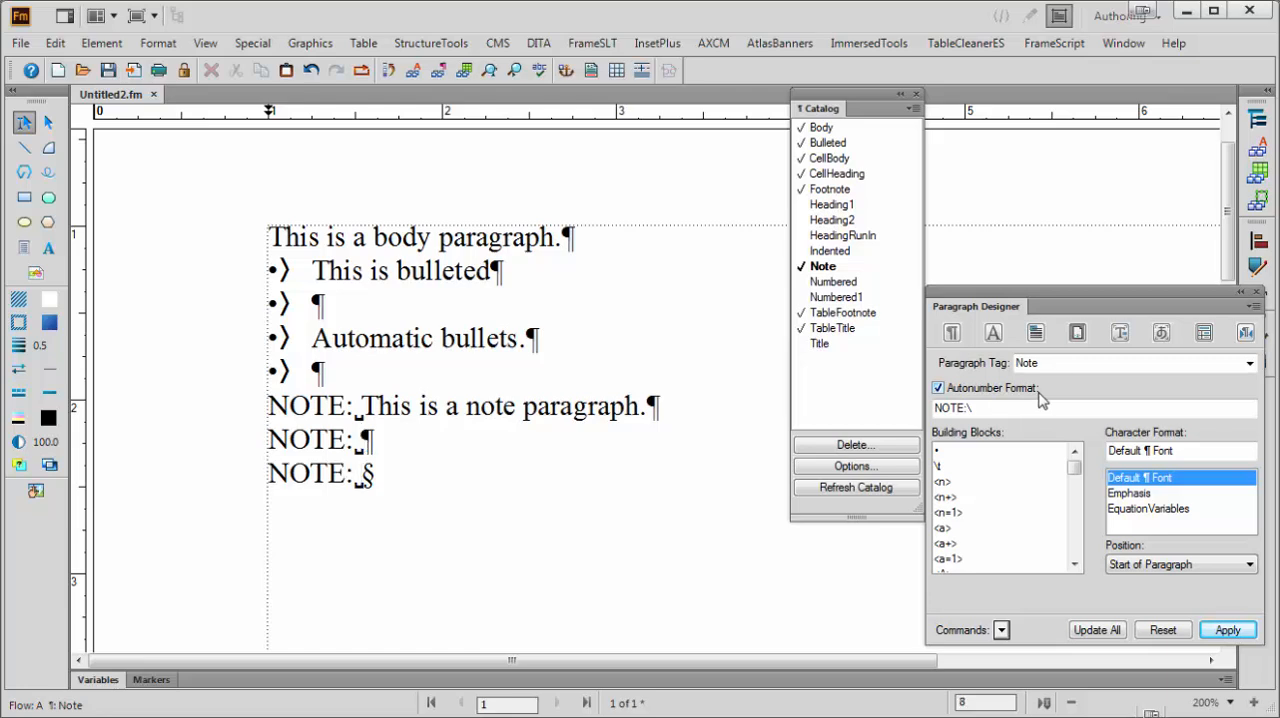
{"action": "left_click", "coordinate": [825, 128]}
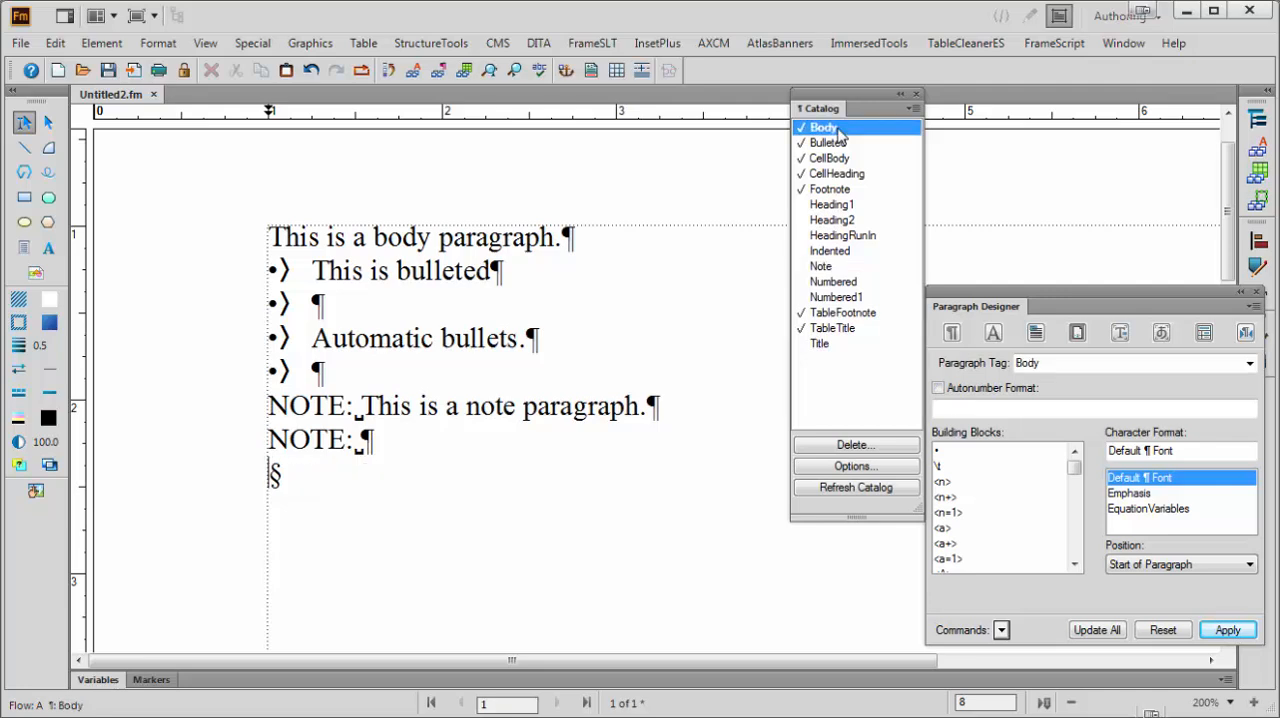
{"action": "type", "text": "Th"}
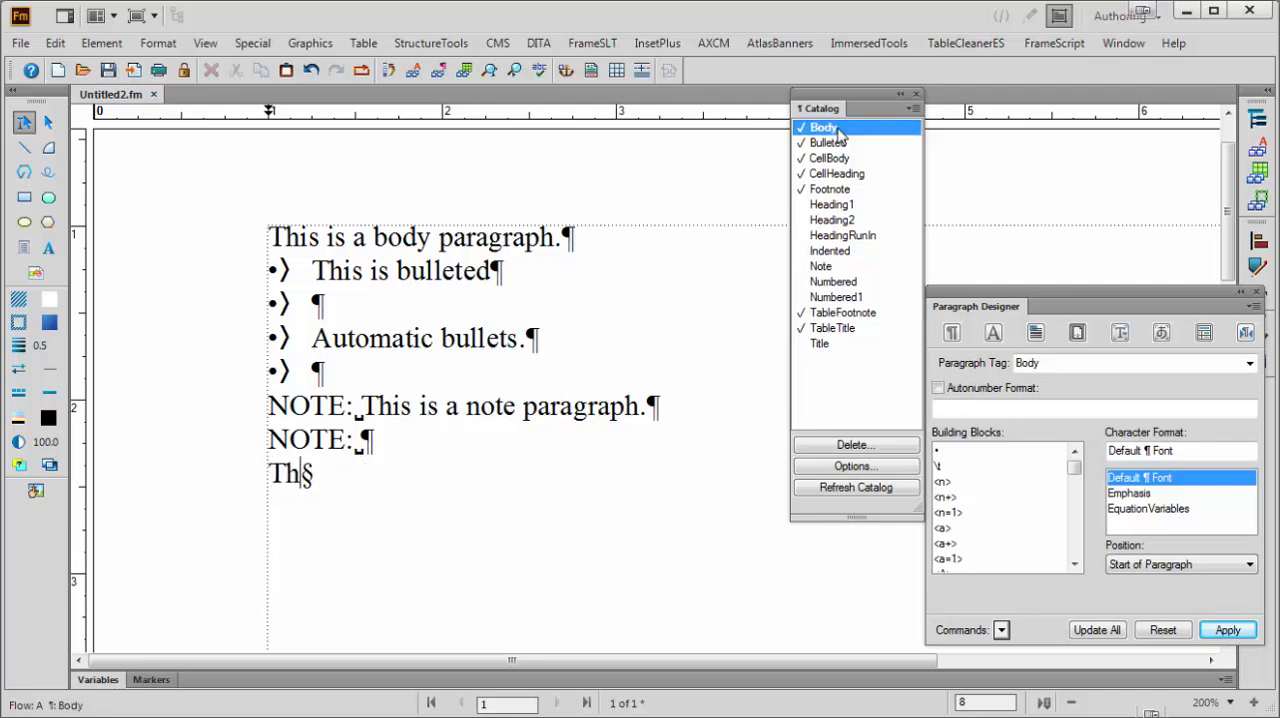
{"action": "type", "text": "is is a pre"}
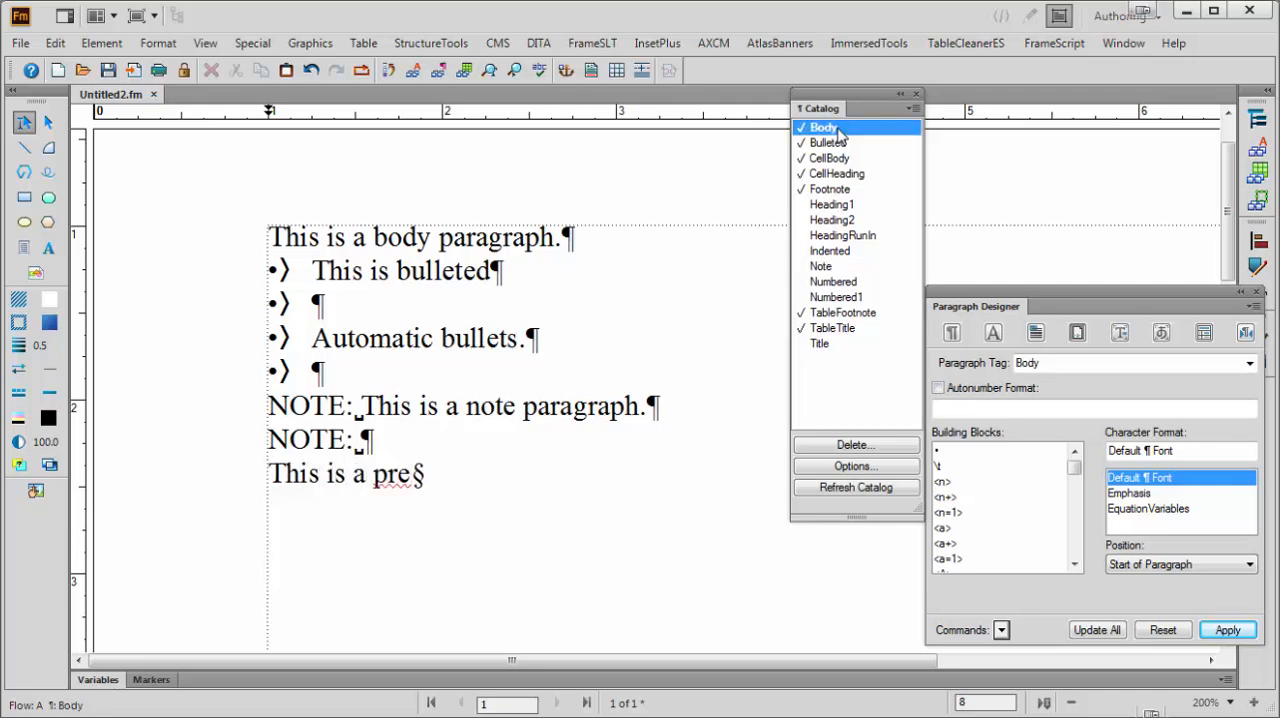
{"action": "key", "text": "BackSpace"}
{"action": "type", "text": "ocedu"}
{"action": "key", "text": "BackSpace"}
{"action": "type", "text": "edure:"}
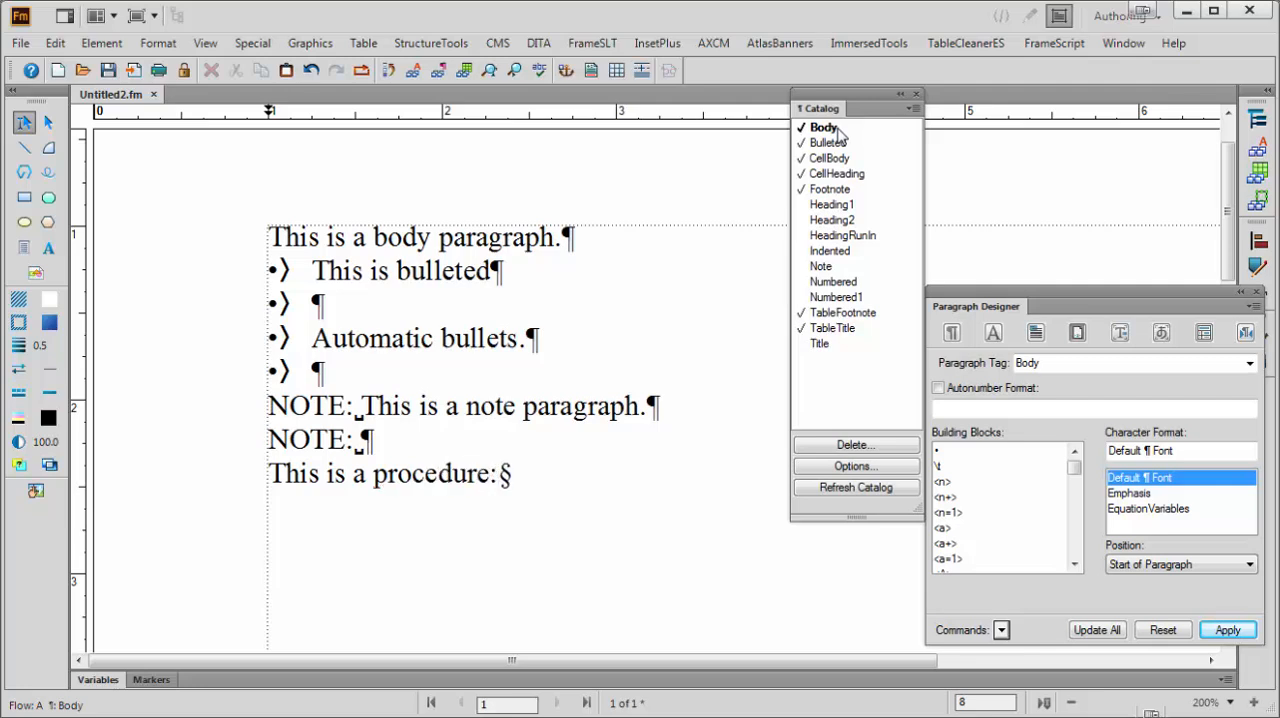
Add a Numbered1 paragraph below "This is a procedure:" reading "This is the first step."
{"action": "key", "text": "Return"}
{"action": "left_click", "coordinate": [855, 298]}
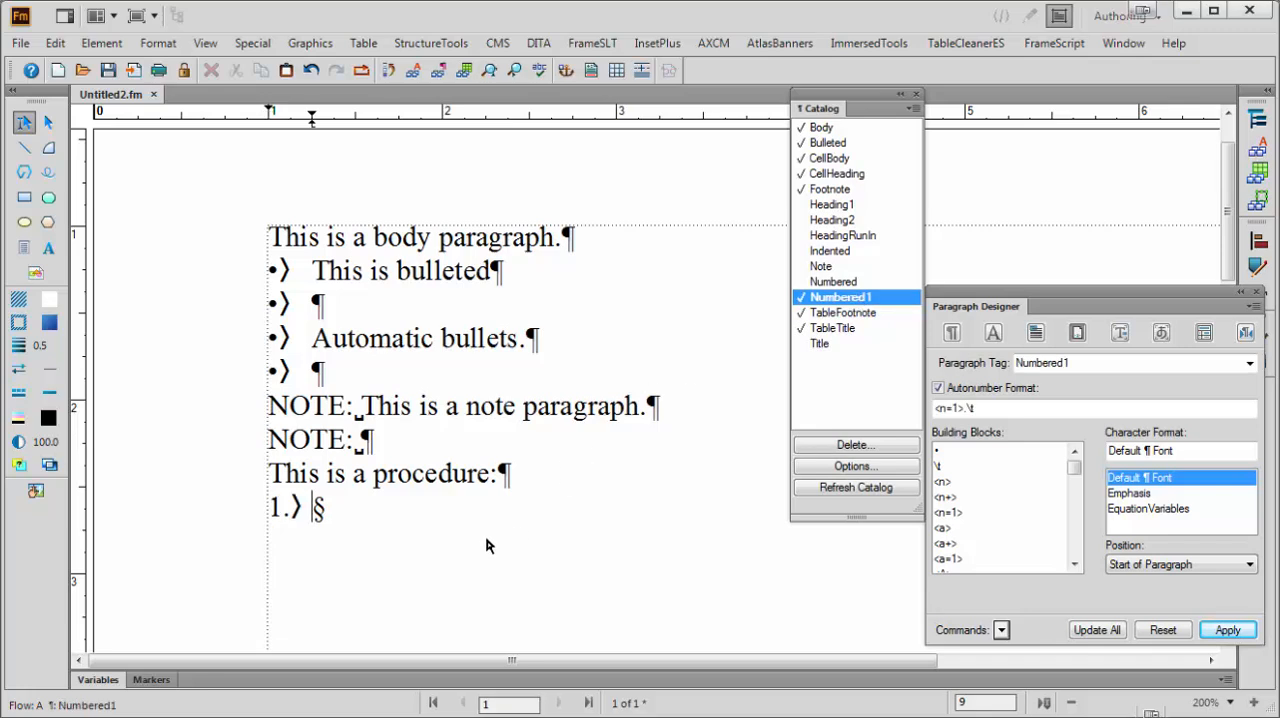
{"action": "type", "text": "his is th"}
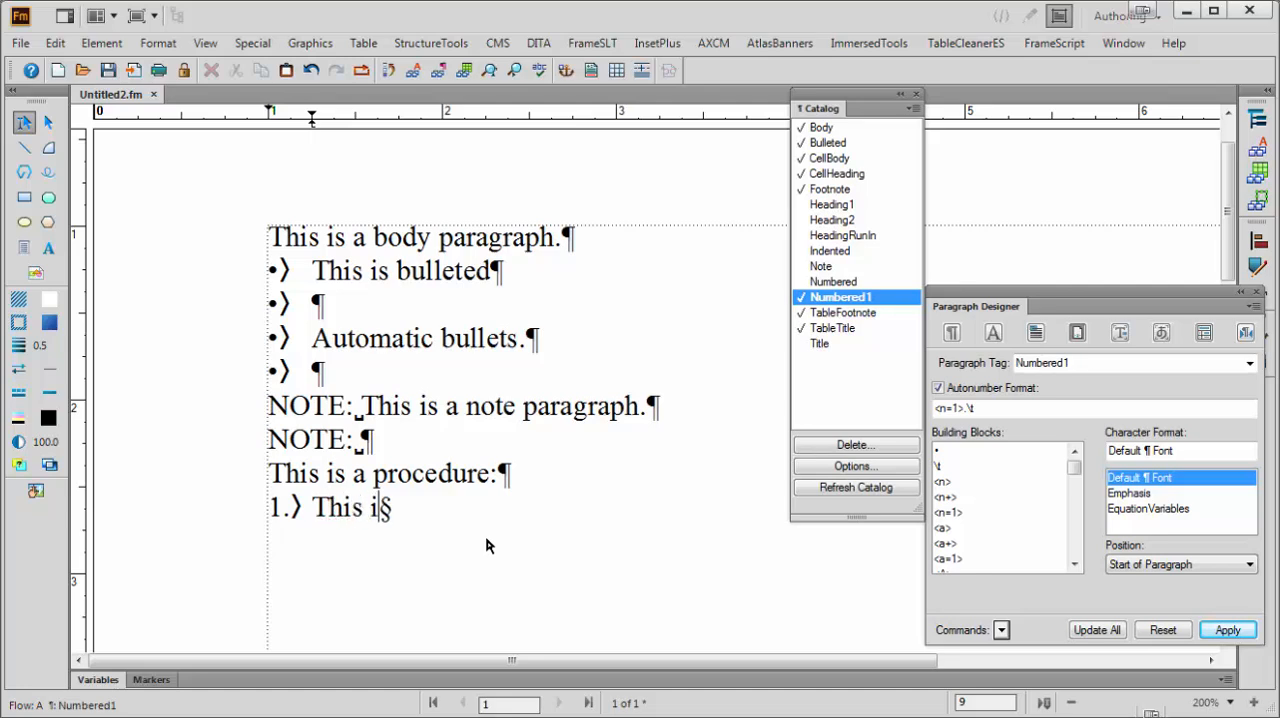
{"action": "type", "text": "e"}
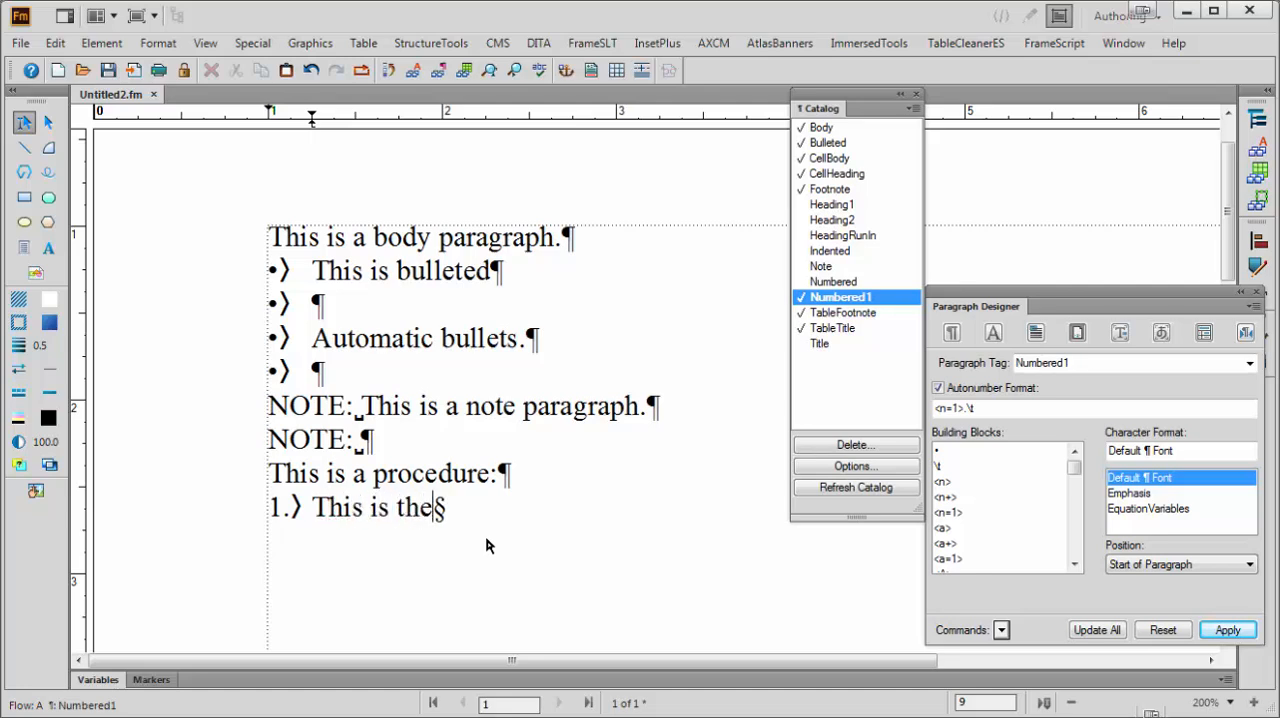
{"action": "type", "text": " first step."}
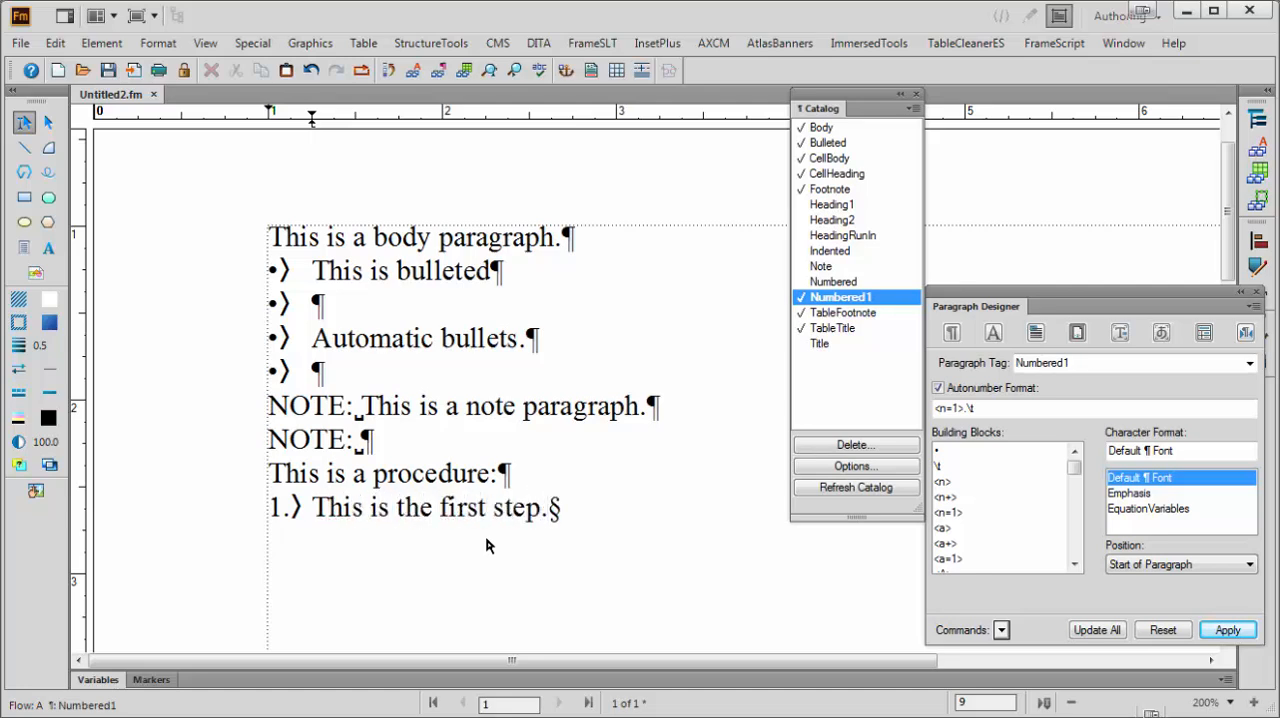
Add a second numbered paragraph below the first step reading "This is a number two."
{"action": "key", "text": "Return"}
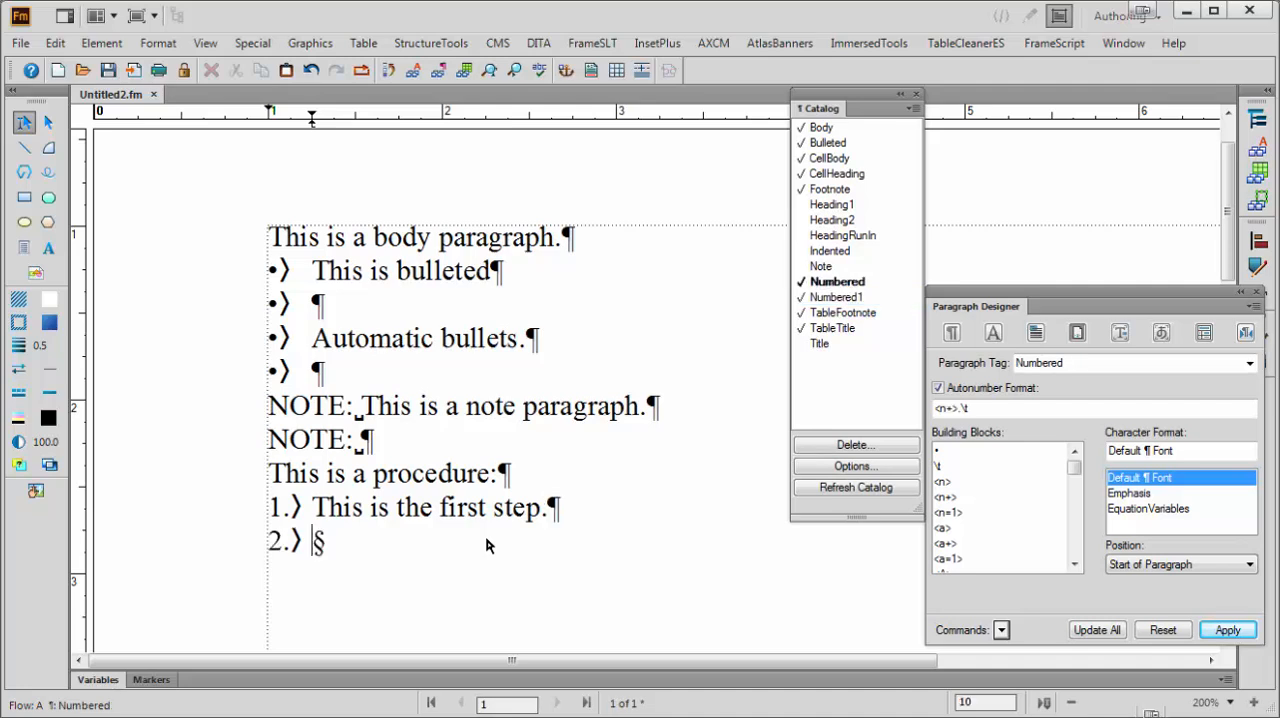
{"action": "type", "text": "This is a no"}
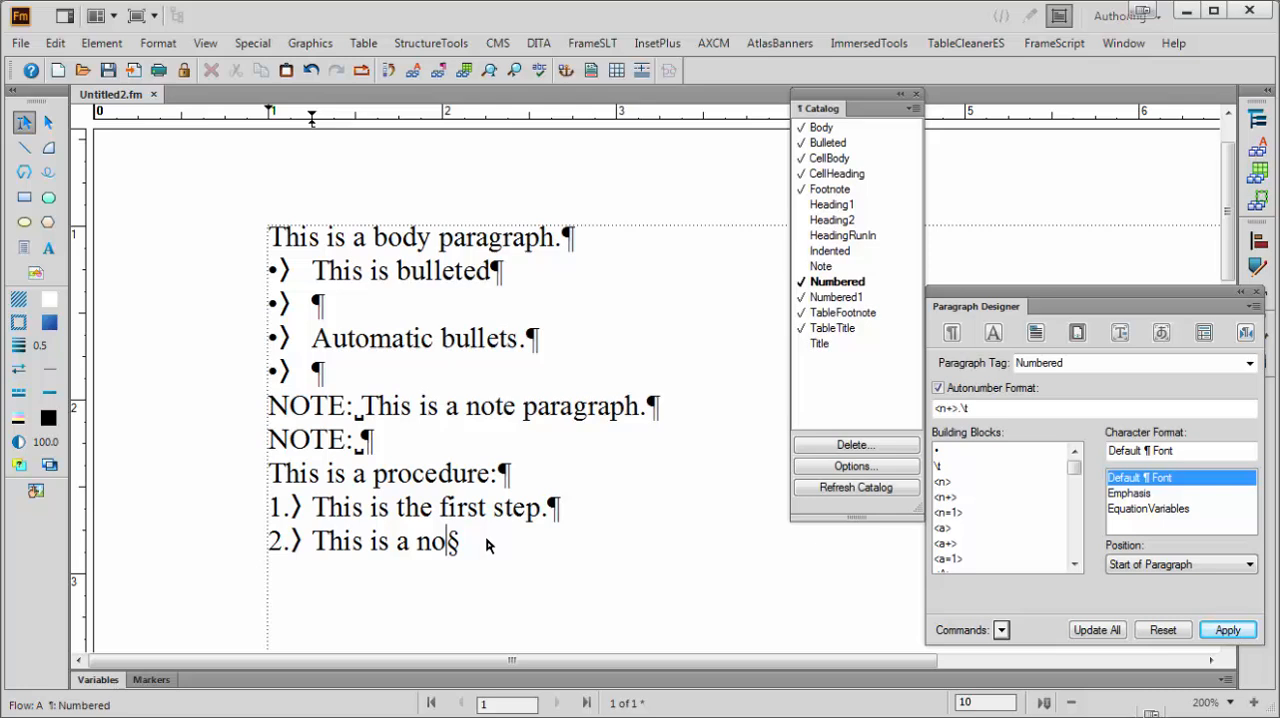
{"action": "key", "text": "BackSpace"}
{"action": "type", "text": "umber number."}
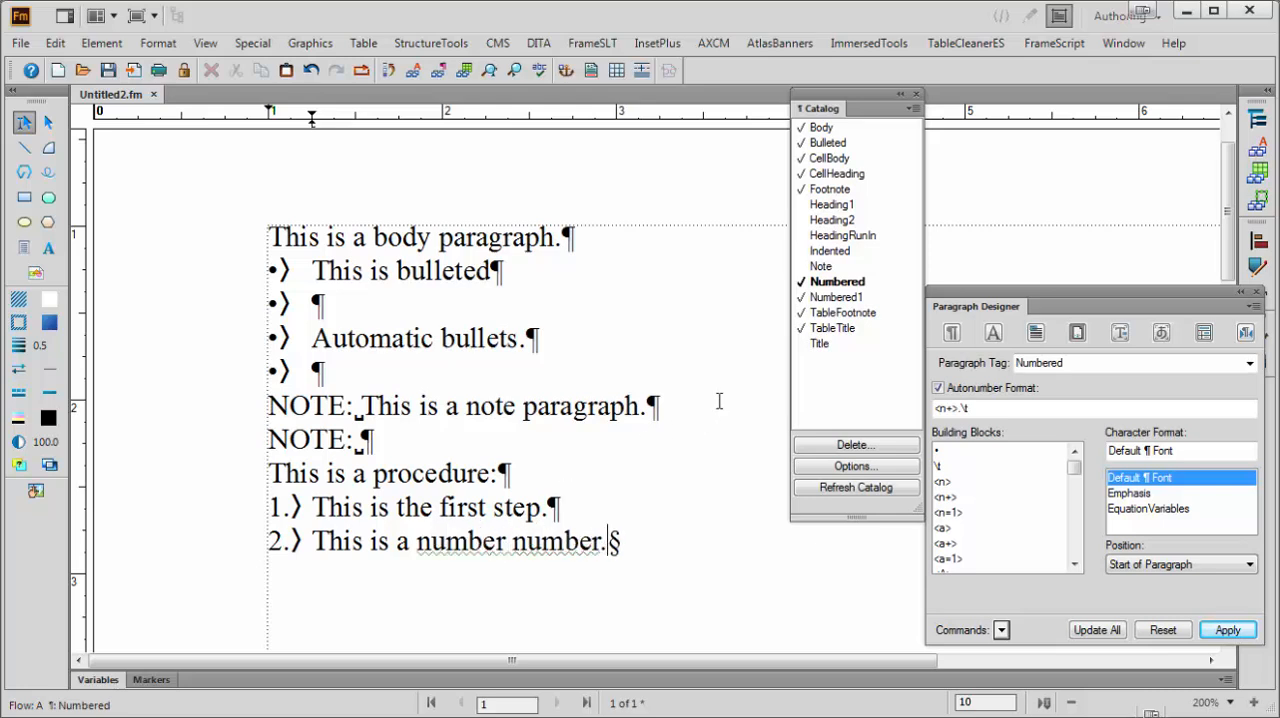
{"action": "double_click", "coordinate": [549, 541]}
{"action": "type", "text": "two"}
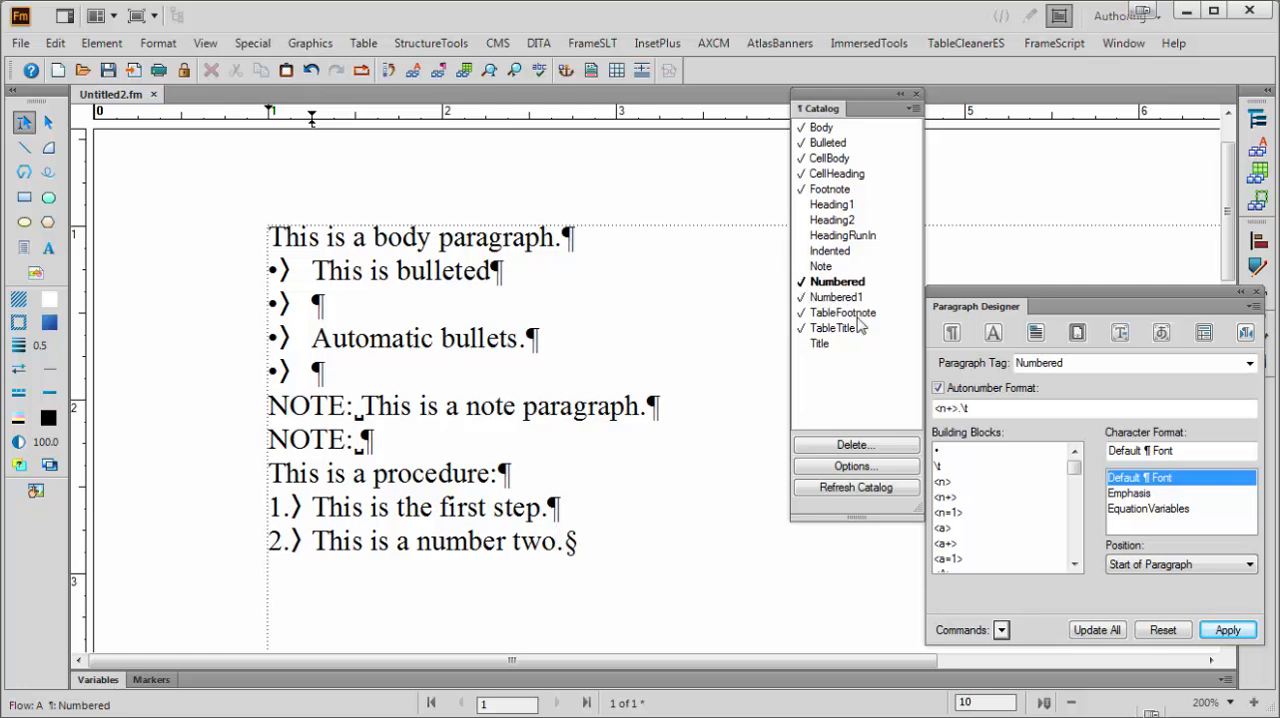
Set the Numbered1 format's next paragraph tag to Numbered and update all Numbered1 paragraphs
{"action": "left_click", "coordinate": [487, 507]}
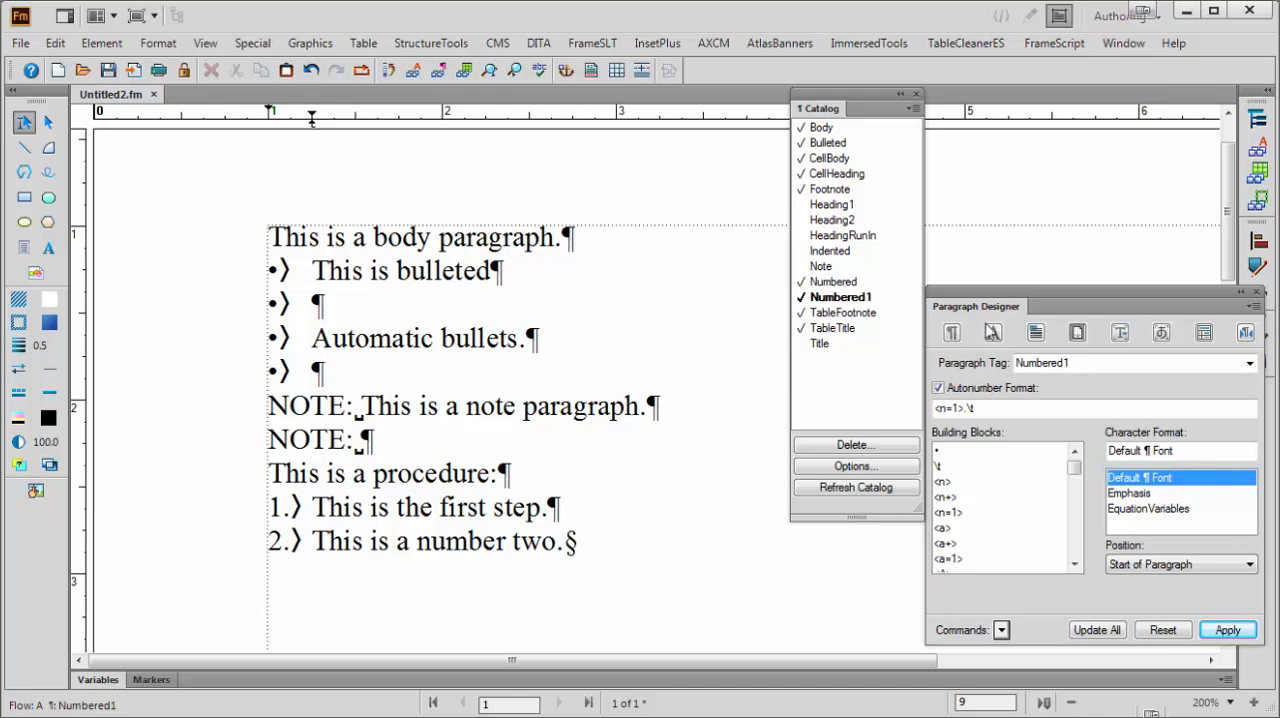
{"action": "left_click", "coordinate": [952, 333]}
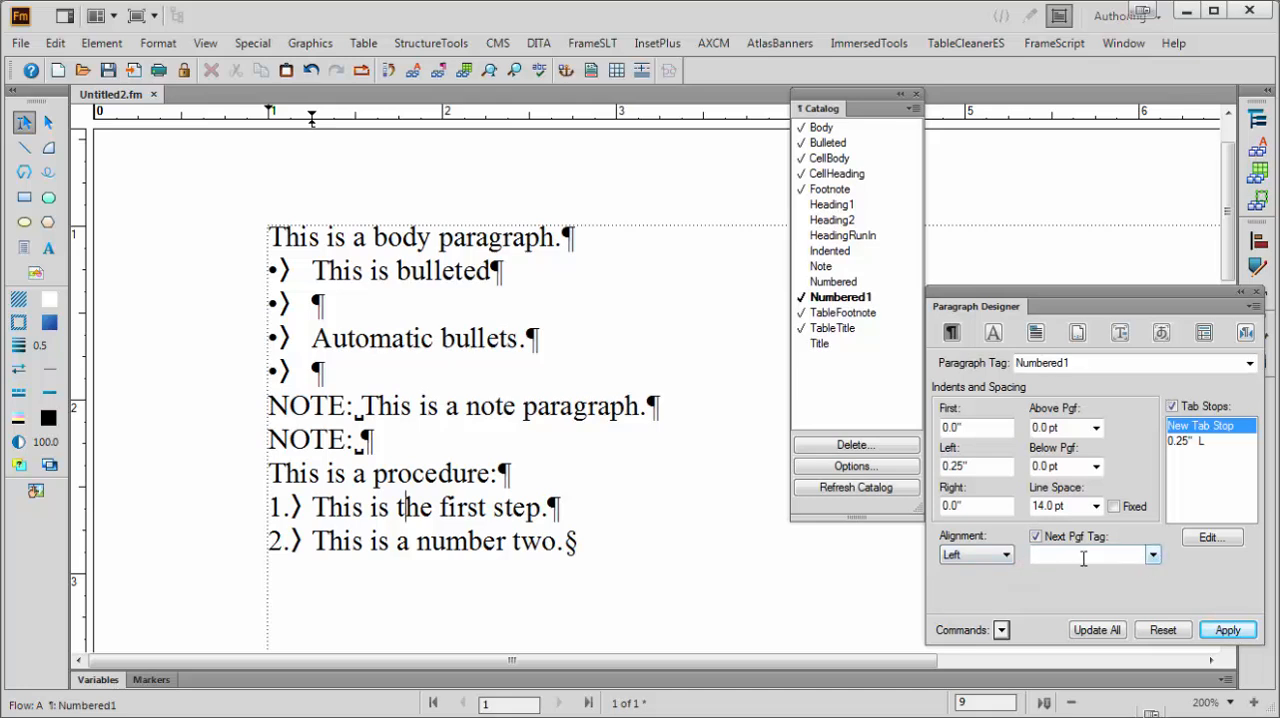
{"action": "left_click", "coordinate": [1153, 556]}
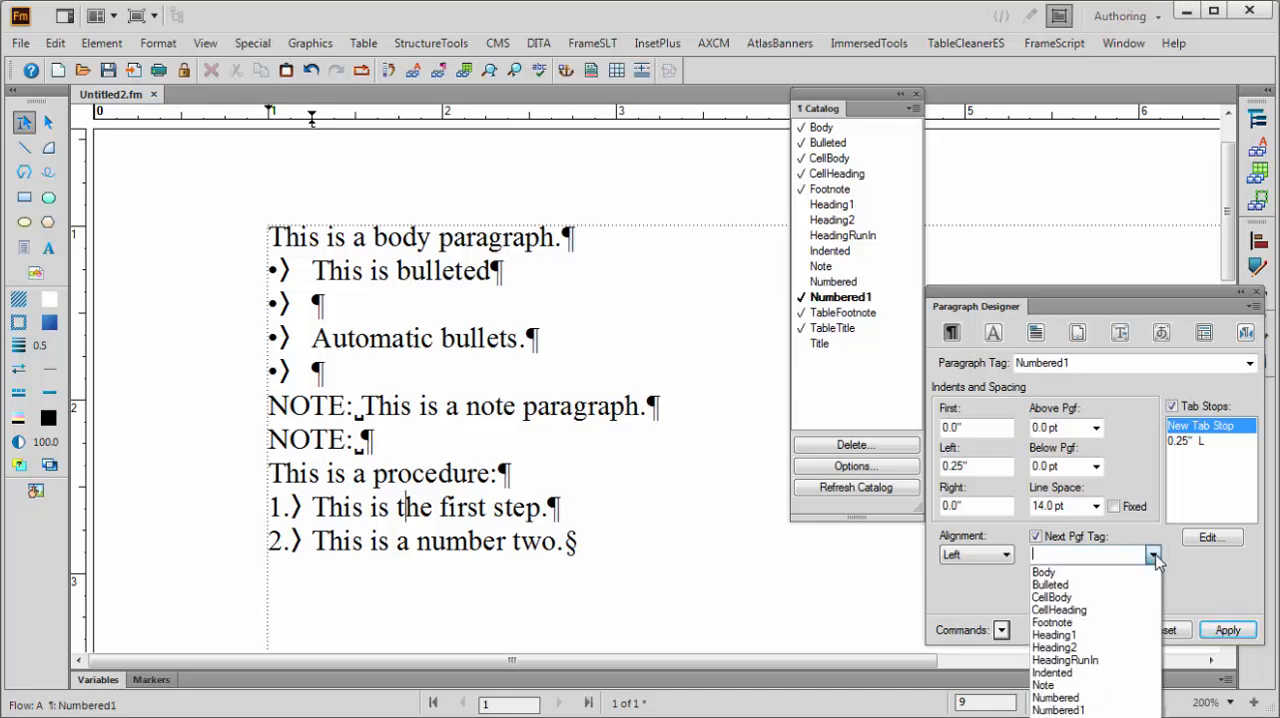
{"action": "left_click", "coordinate": [1088, 685]}
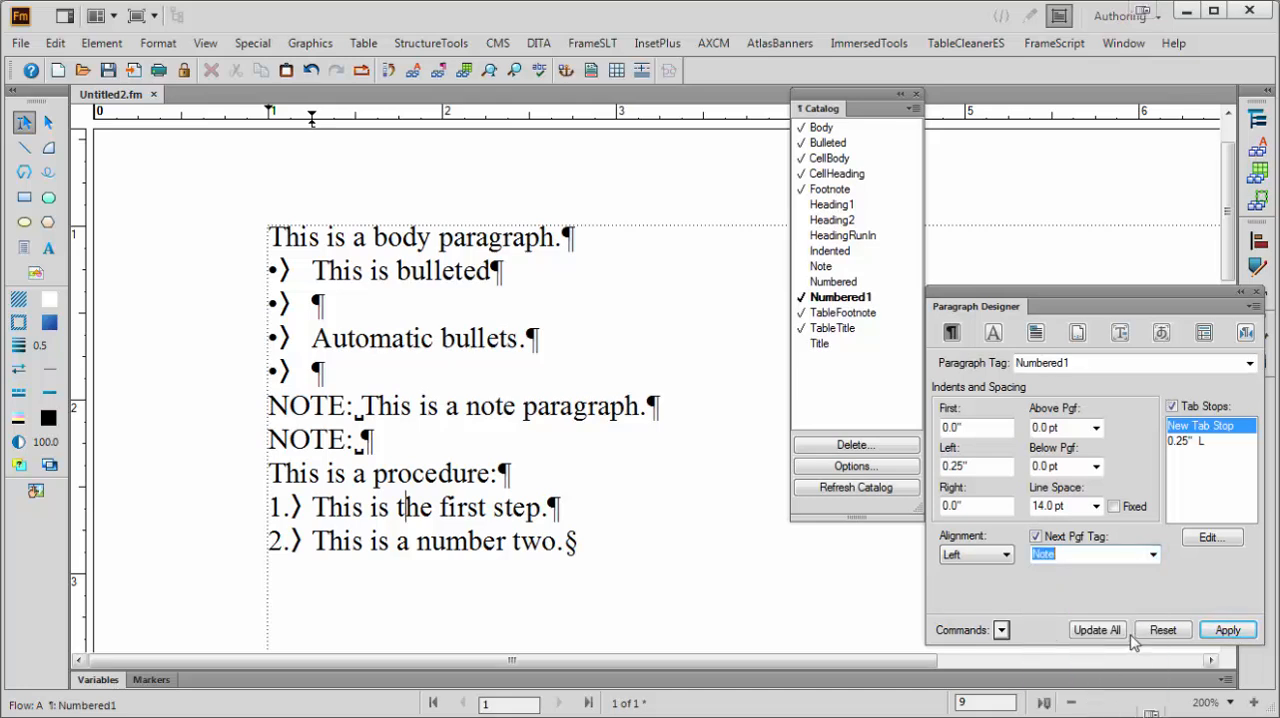
{"action": "left_click", "coordinate": [1153, 556]}
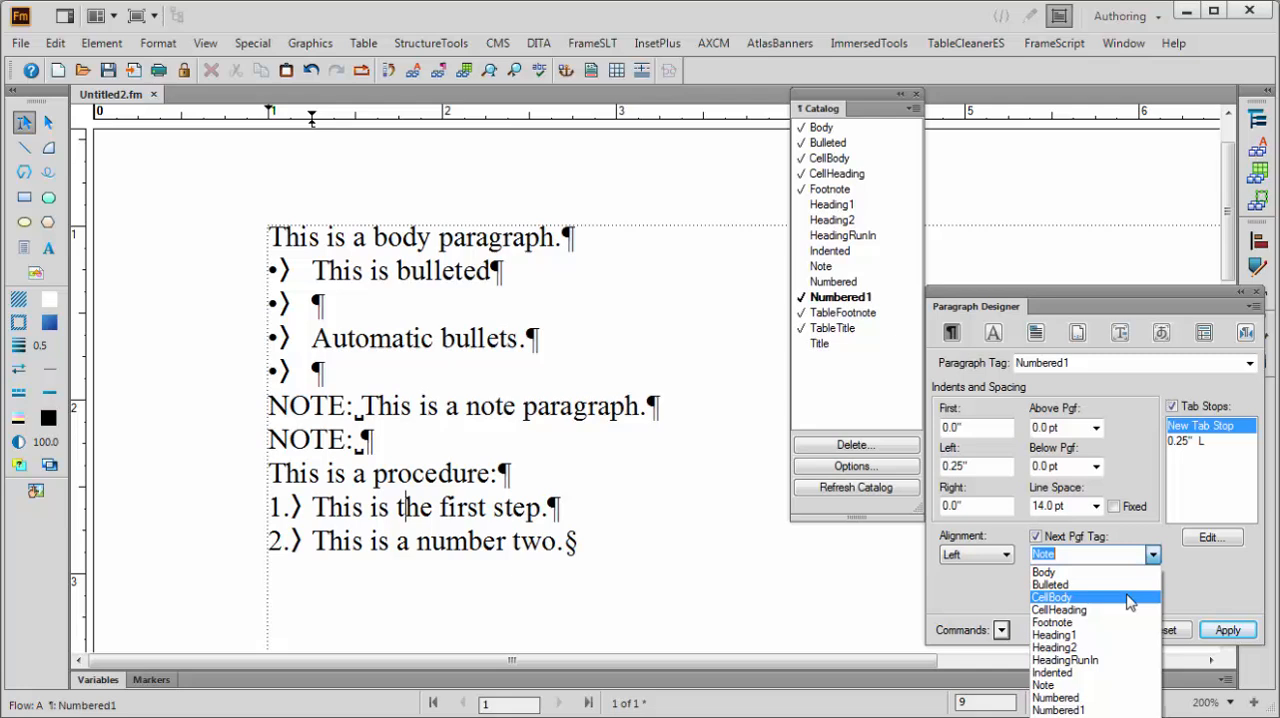
{"action": "left_click", "coordinate": [1095, 699]}
{"action": "left_click", "coordinate": [1097, 630]}
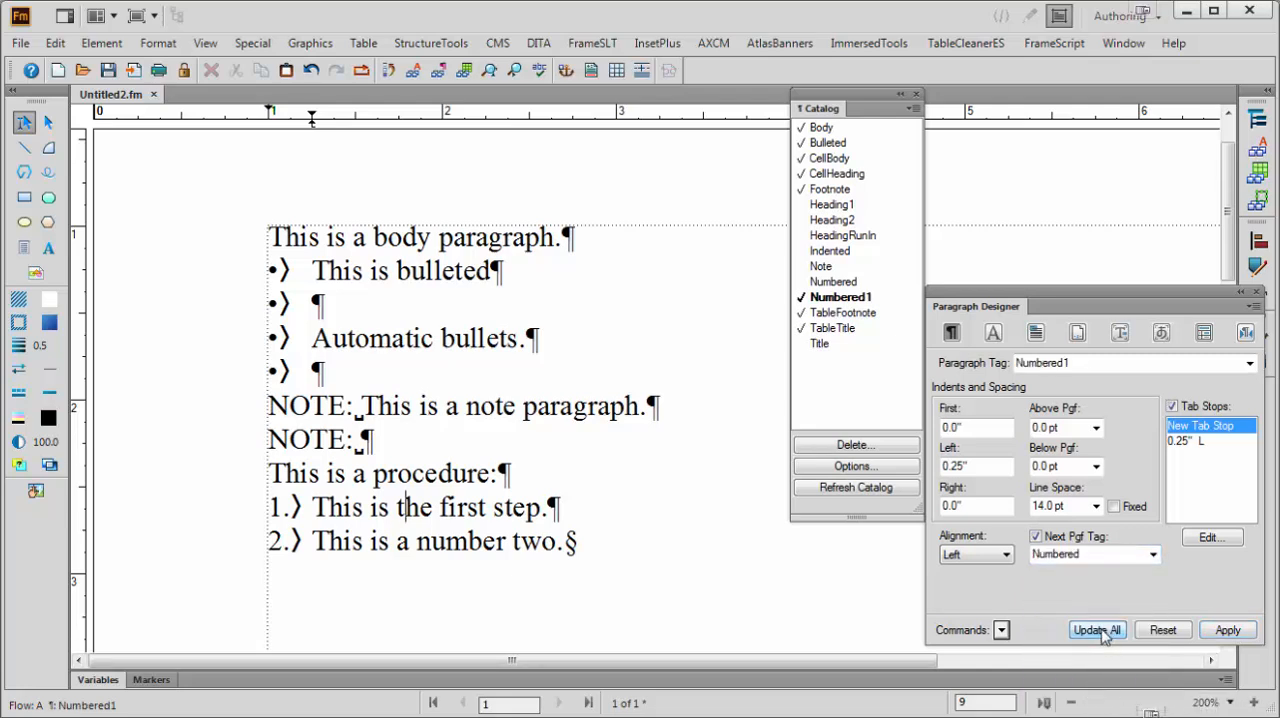
Compare the next paragraph tags of the first and second steps, returning to Numbered1's autonumbering properties
{"action": "left_click", "coordinate": [474, 545]}
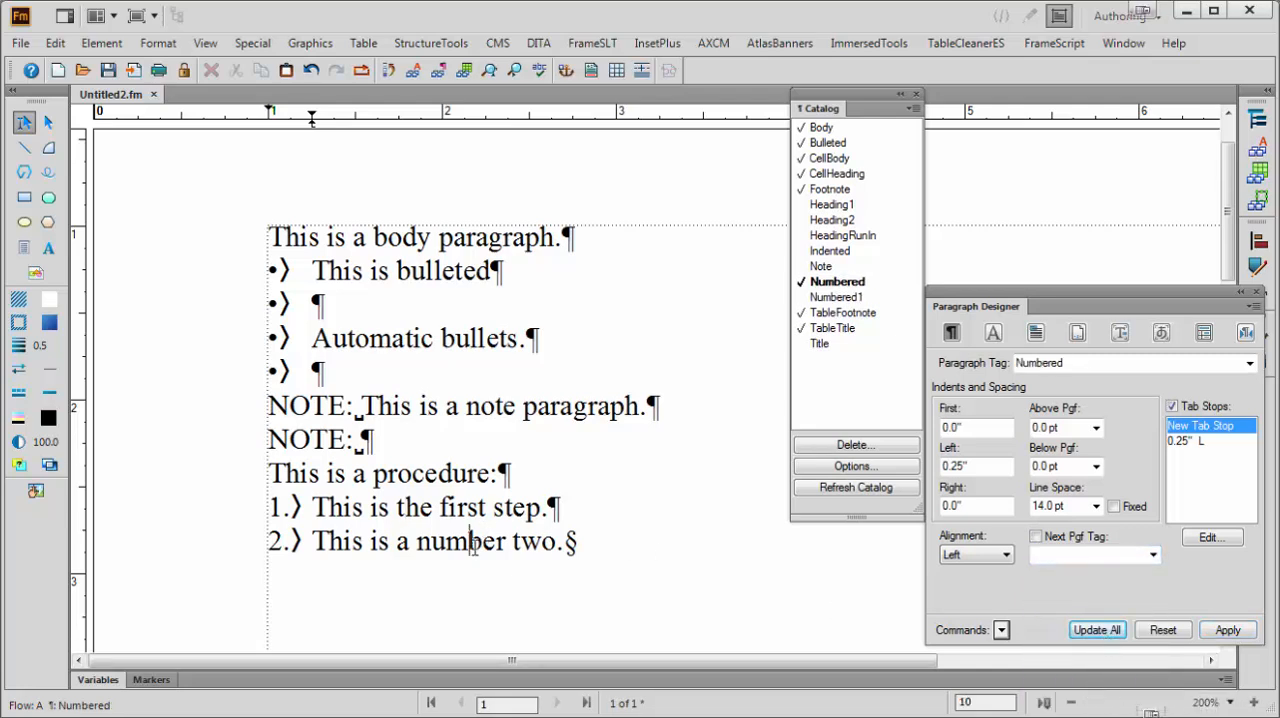
{"action": "left_click", "coordinate": [485, 508]}
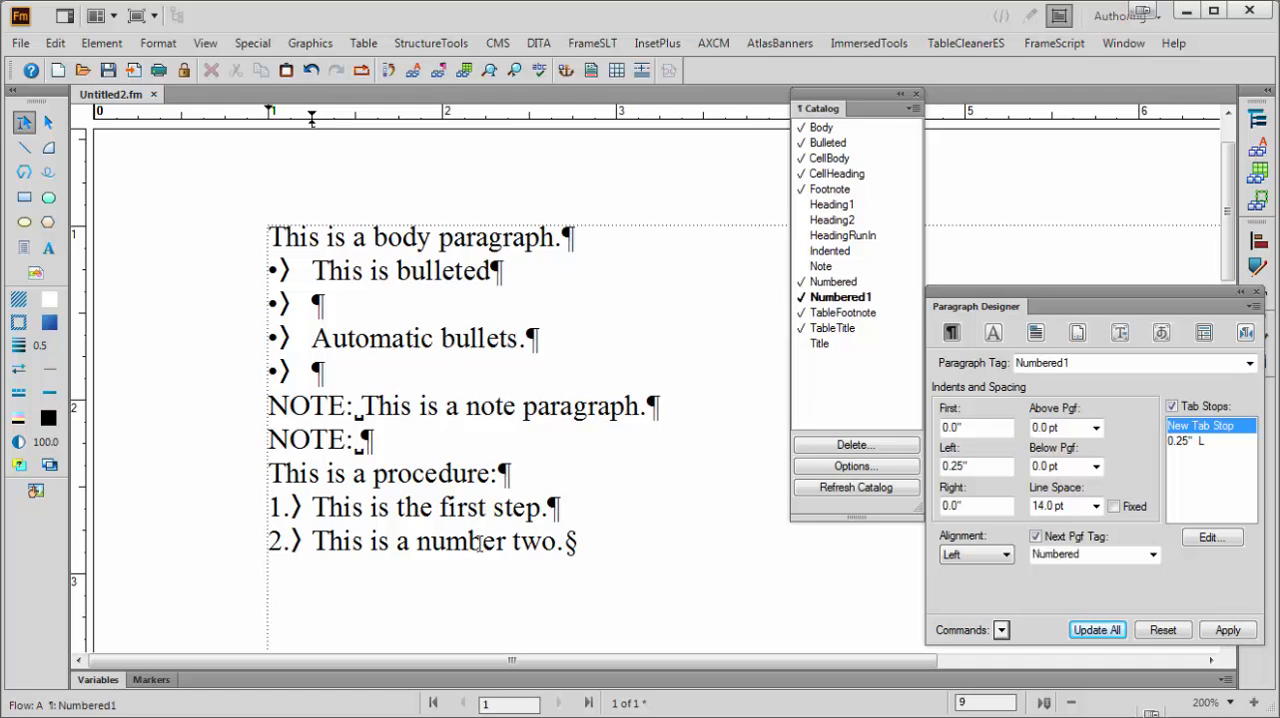
{"action": "left_click", "coordinate": [479, 545]}
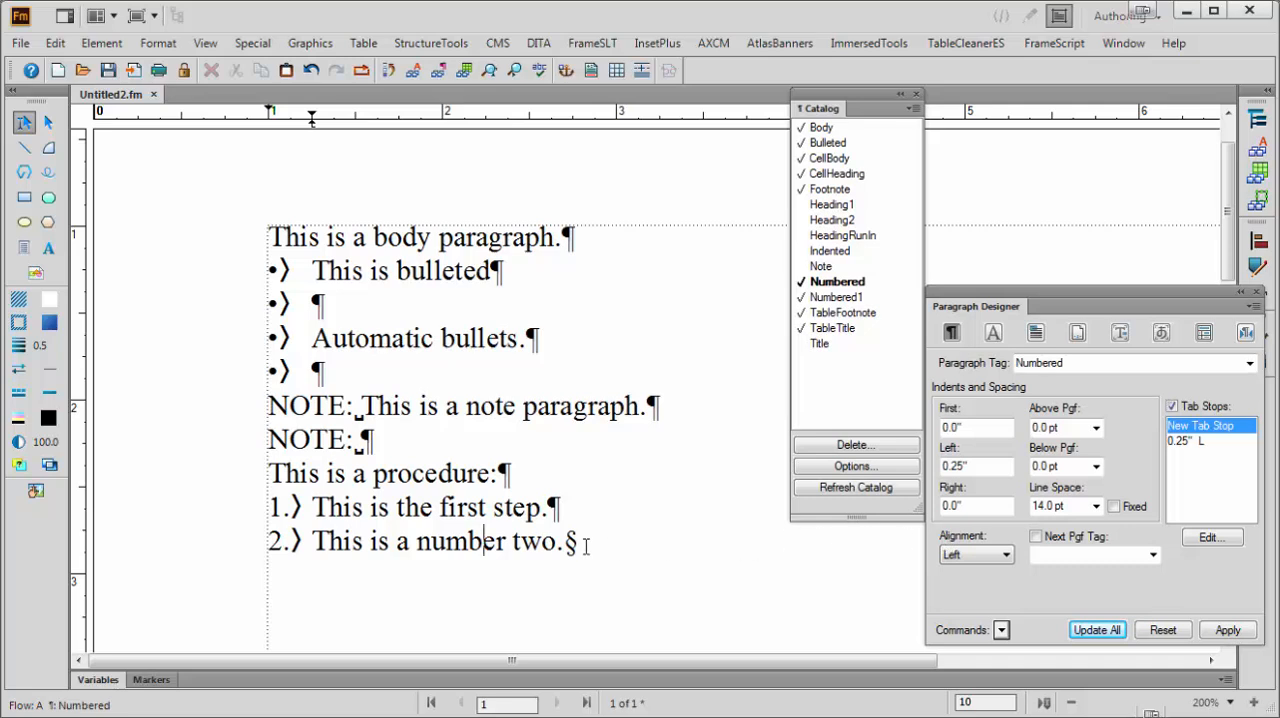
{"action": "left_click", "coordinate": [483, 522]}
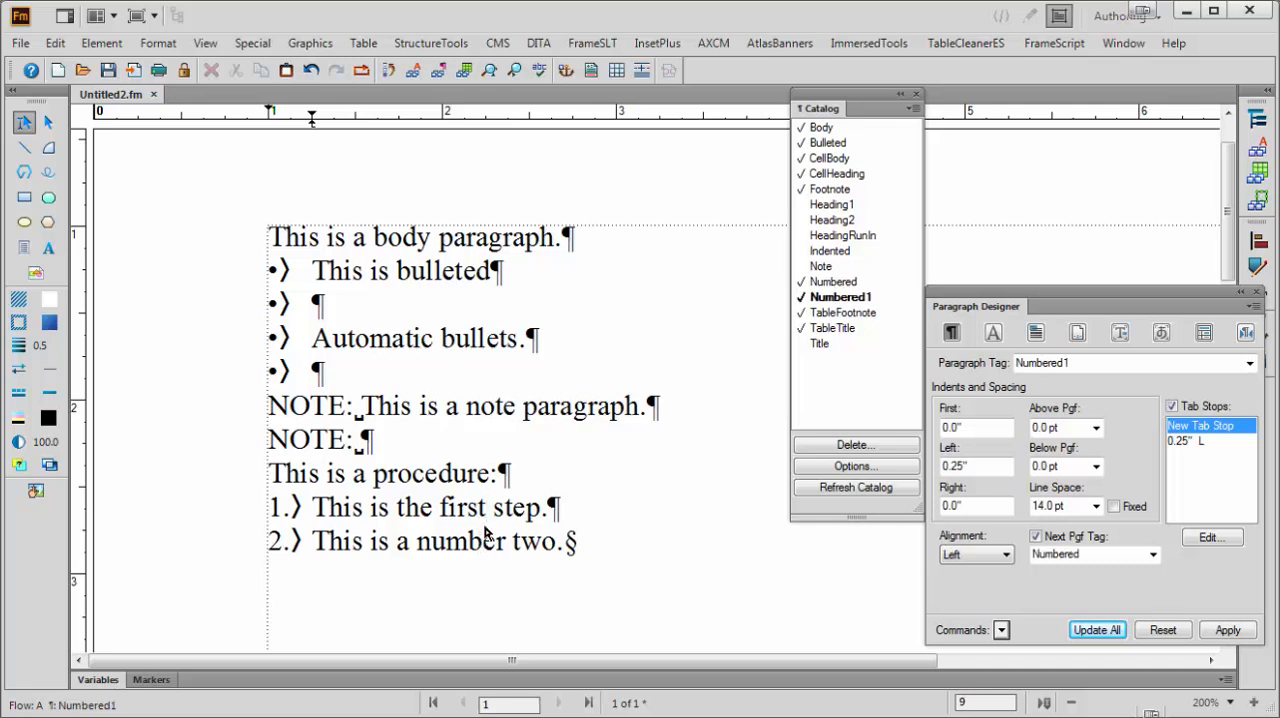
{"action": "left_click", "coordinate": [1078, 334]}
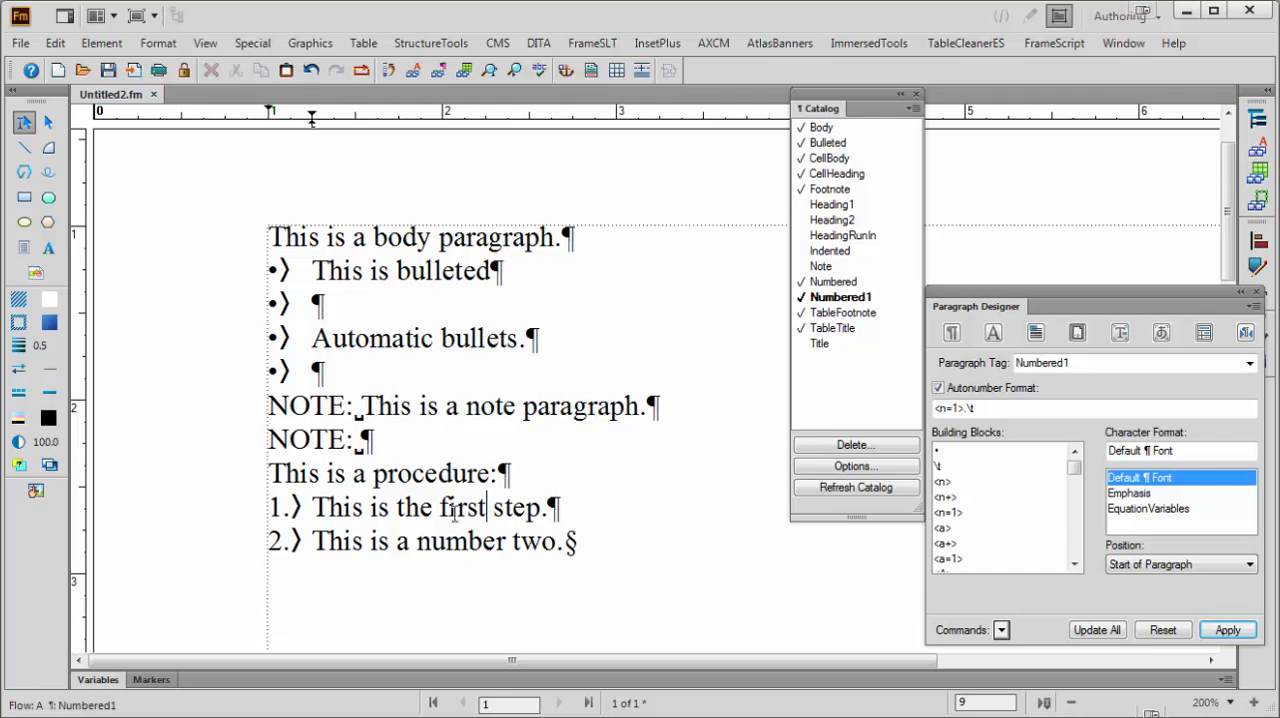
Copy the "This is a procedure:" paragraph below the second step and reword it as "This is a second procedure:"
{"action": "triple_click", "coordinate": [437, 477]}
{"action": "key", "text": "ctrl+c"}
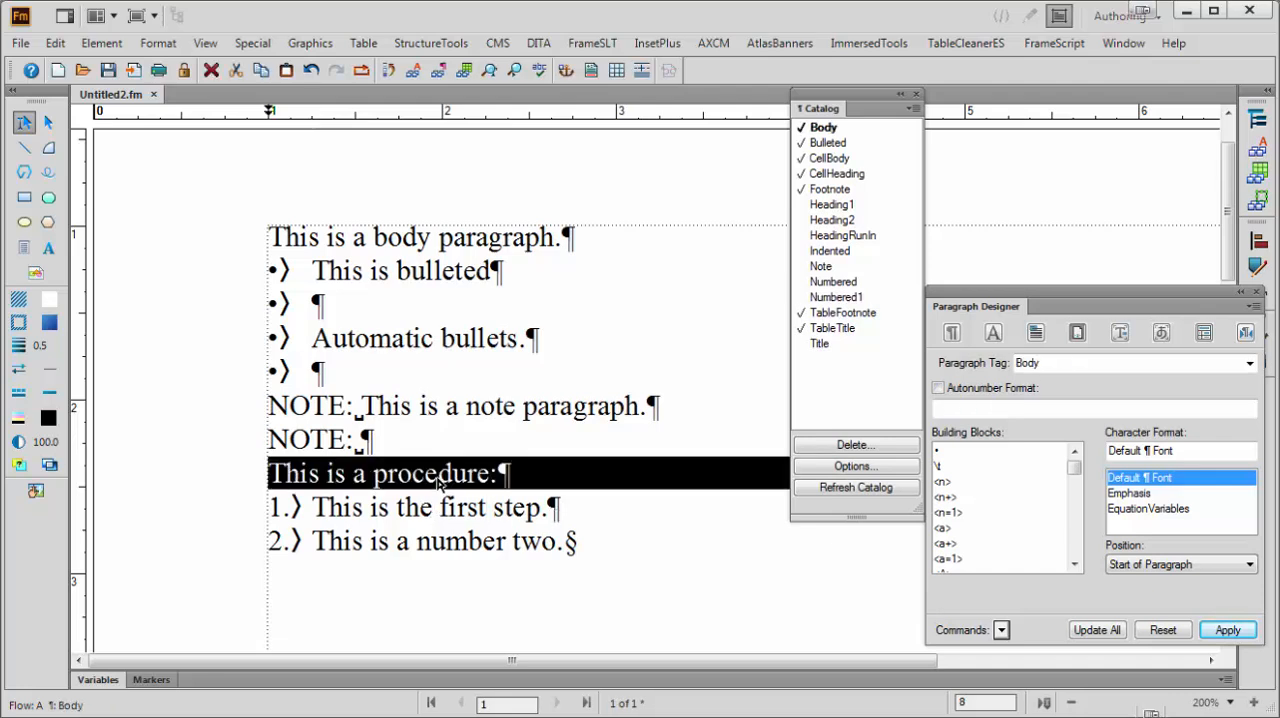
{"action": "left_click", "coordinate": [583, 545]}
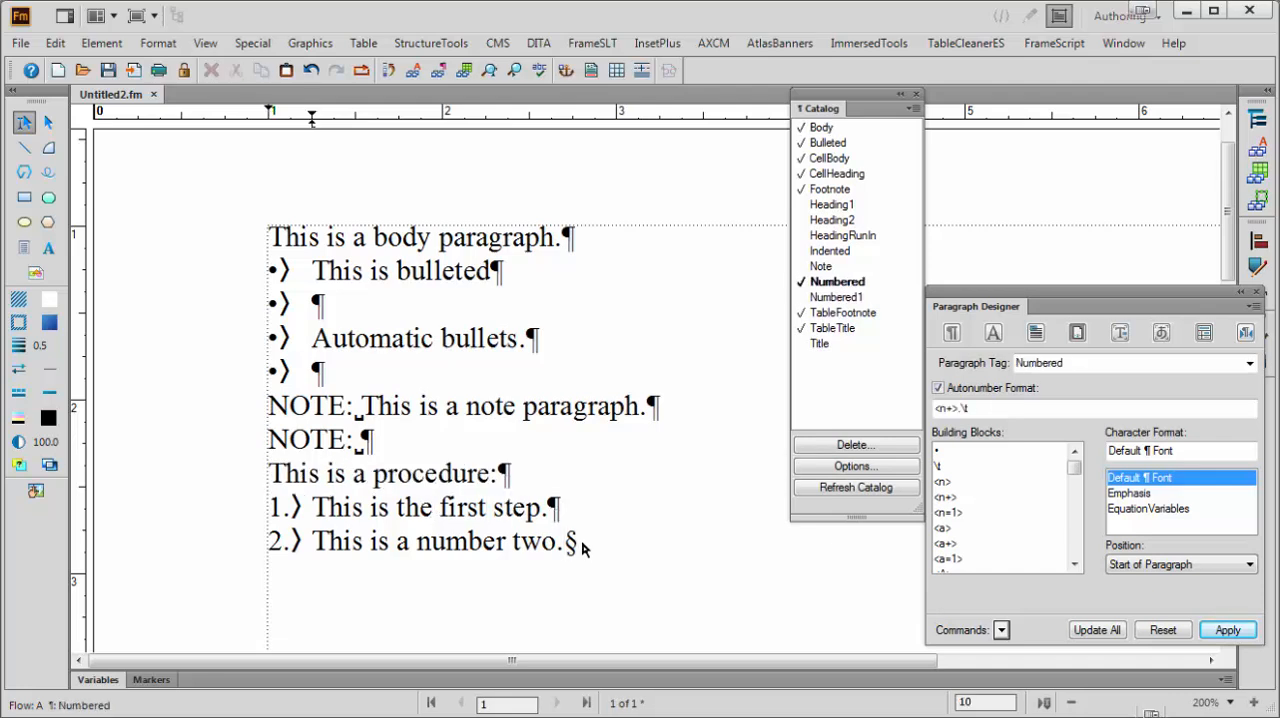
{"action": "key", "text": "Return"}
{"action": "key", "text": "ctrl+v"}
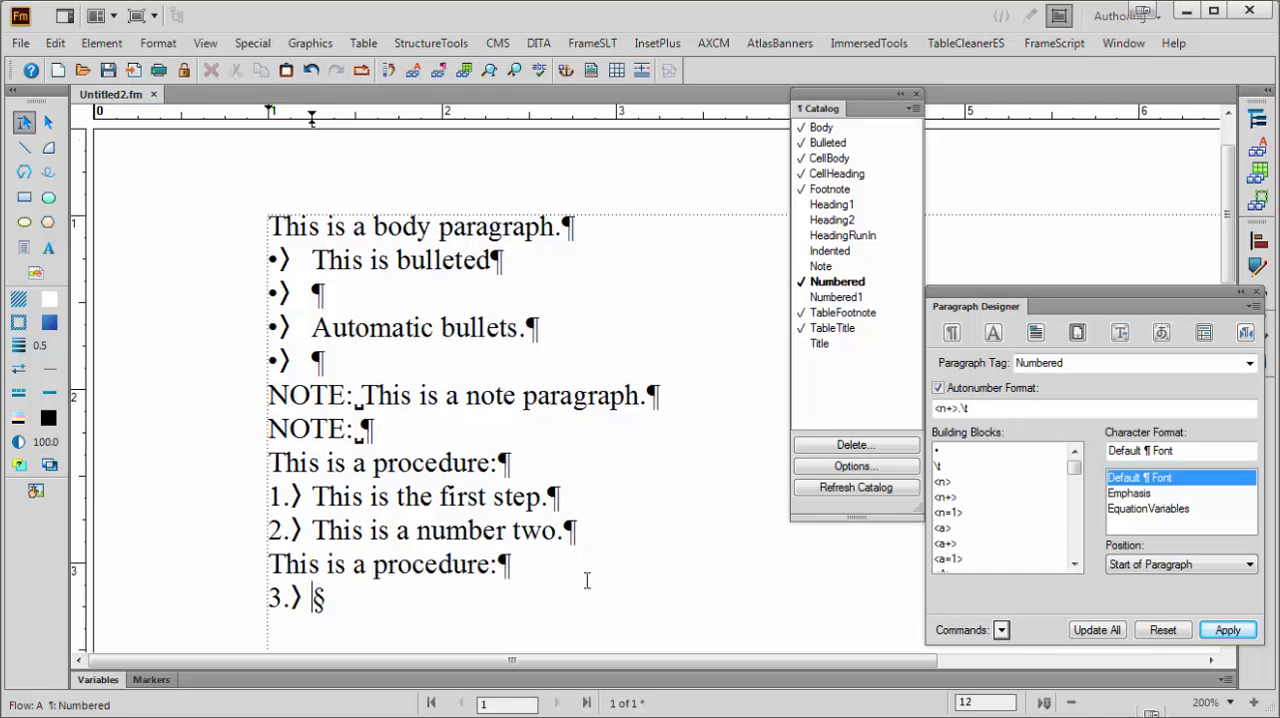
{"action": "left_click", "coordinate": [373, 562]}
{"action": "type", "text": "second"}
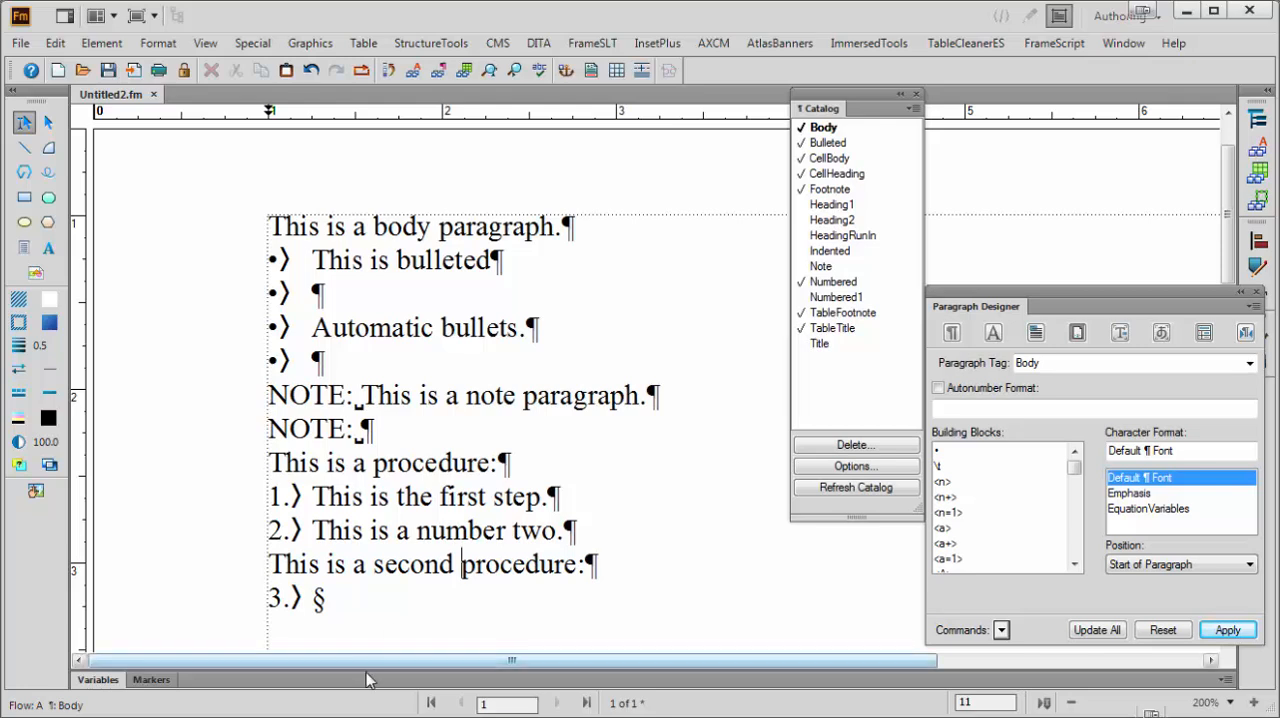
Add another empty numbered paragraph under the second procedure and apply Numbered1 to that procedure's first step
{"action": "left_click", "coordinate": [349, 622]}
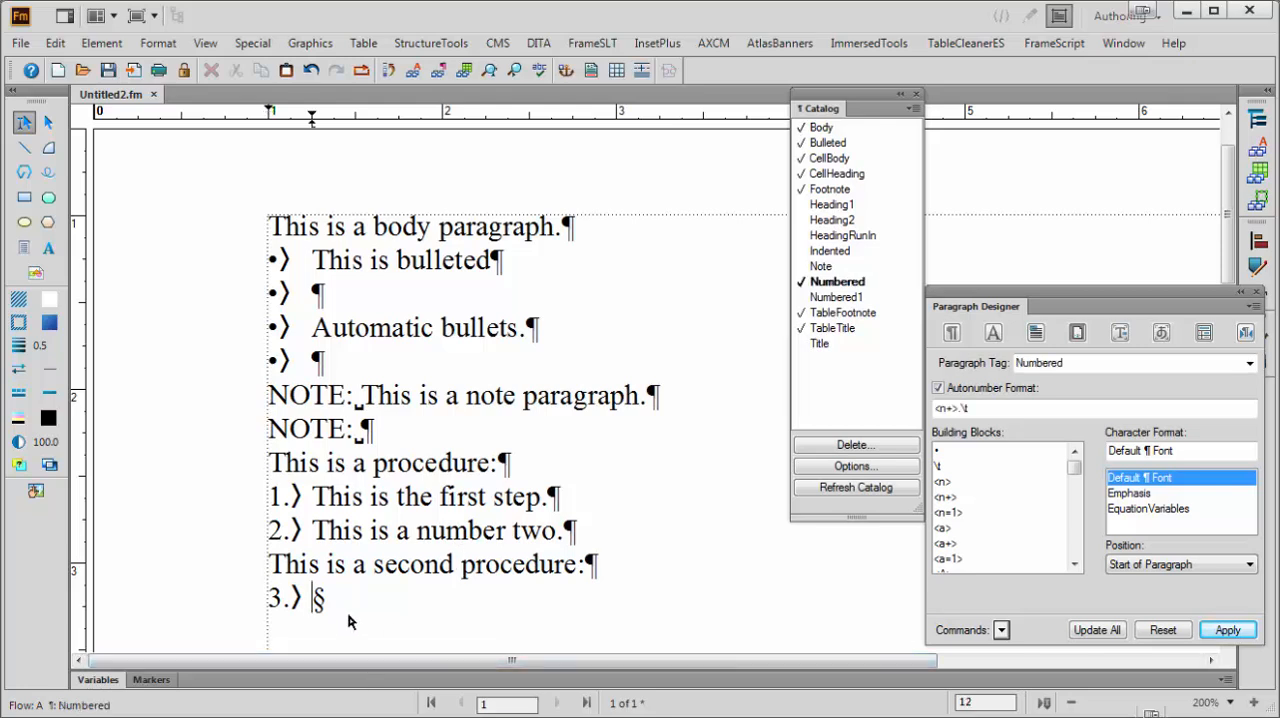
{"action": "key", "text": "Return"}
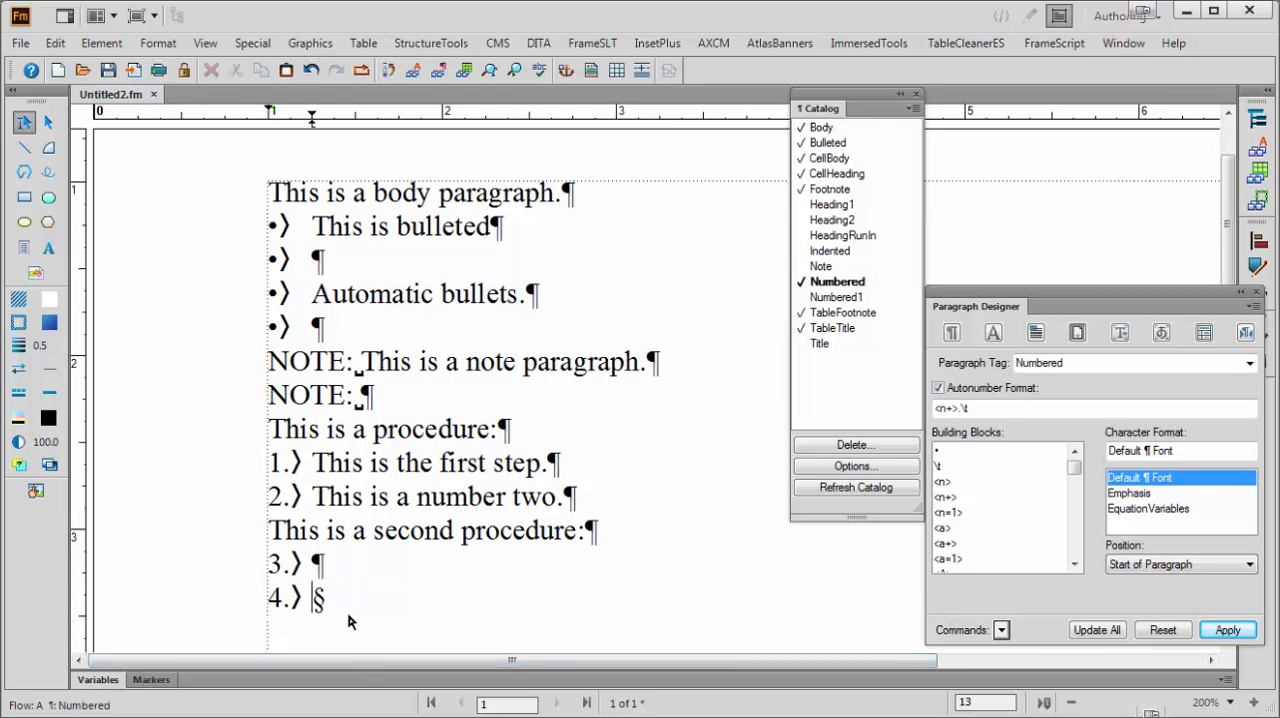
{"action": "left_click", "coordinate": [308, 564]}
{"action": "left_click", "coordinate": [838, 298]}
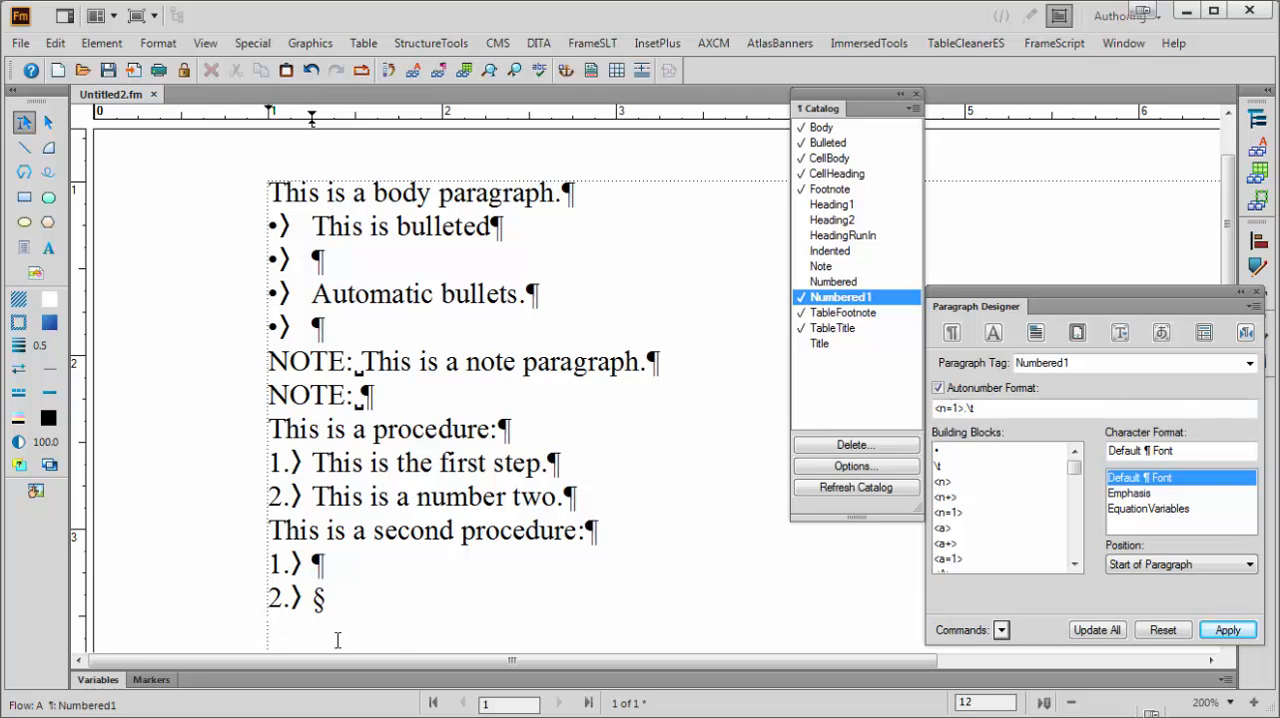
Add three more empty Numbered paragraphs at the end of the second procedure
{"action": "left_click", "coordinate": [314, 598]}
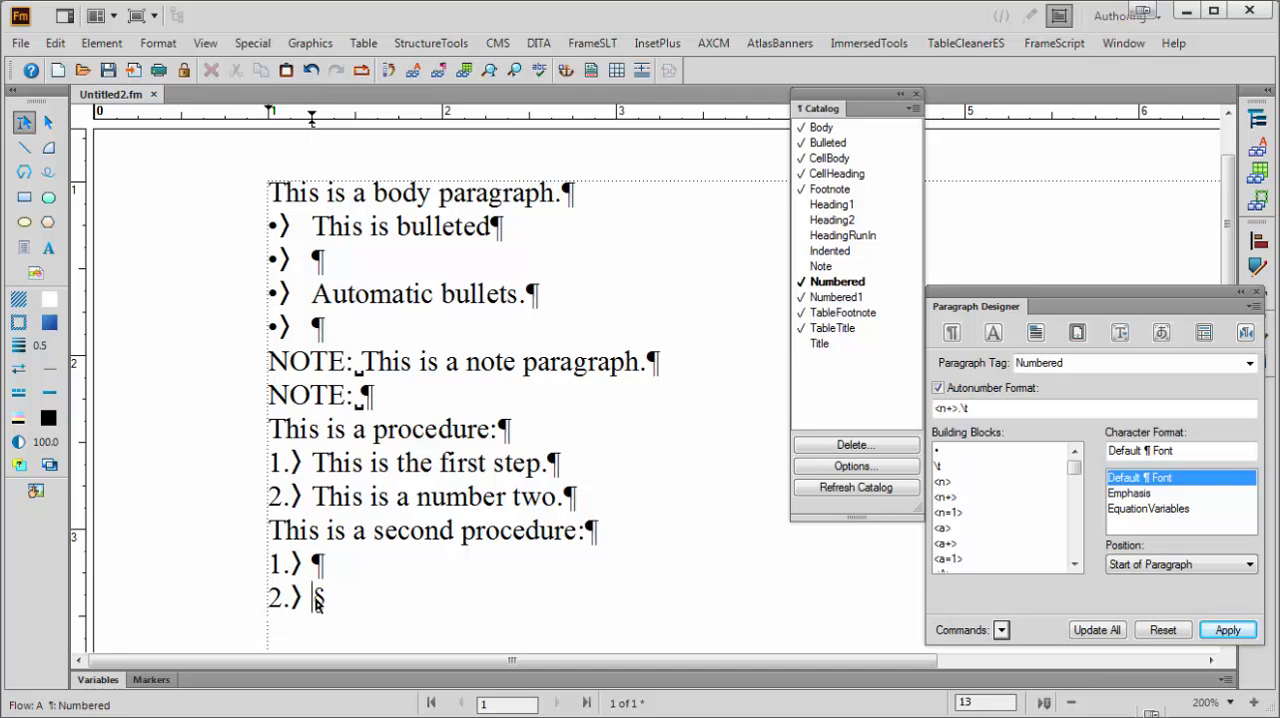
{"action": "key", "text": "Return"}
{"action": "key", "text": "Return"}
{"action": "key", "text": "Return"}
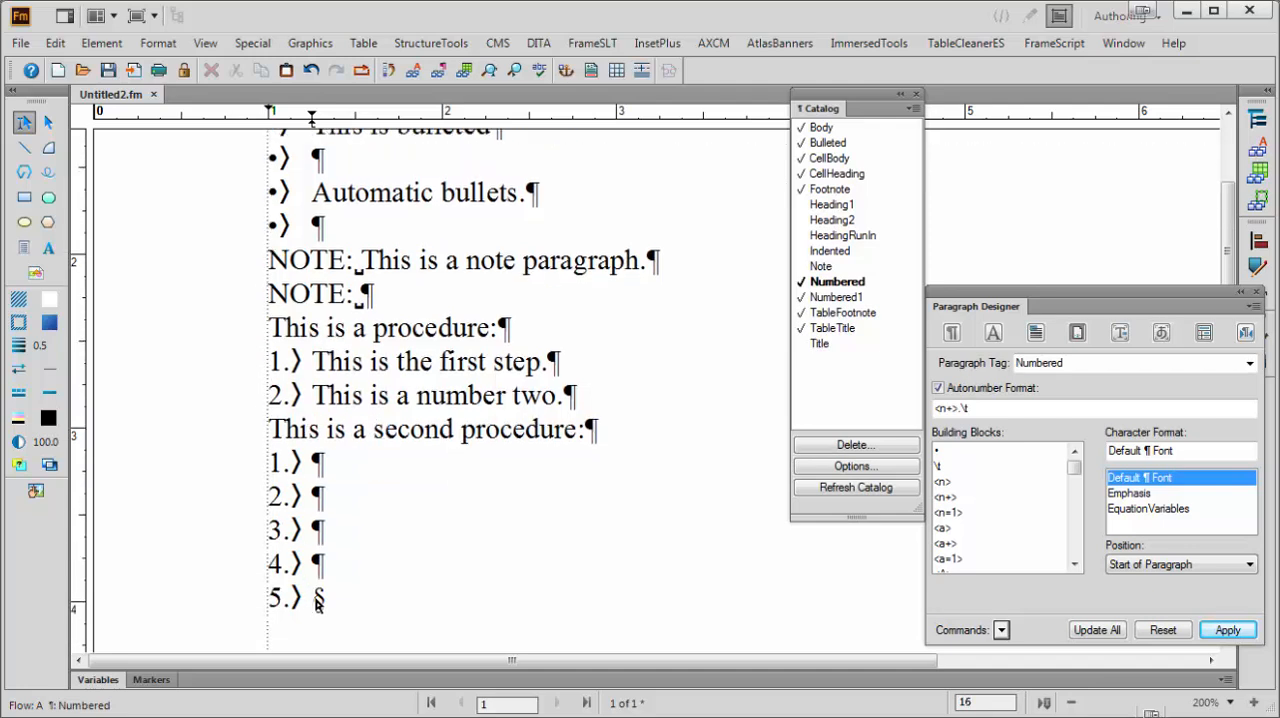
{"action": "scroll", "coordinate": [316, 600], "scroll_direction": "up", "scroll_amount": 2}
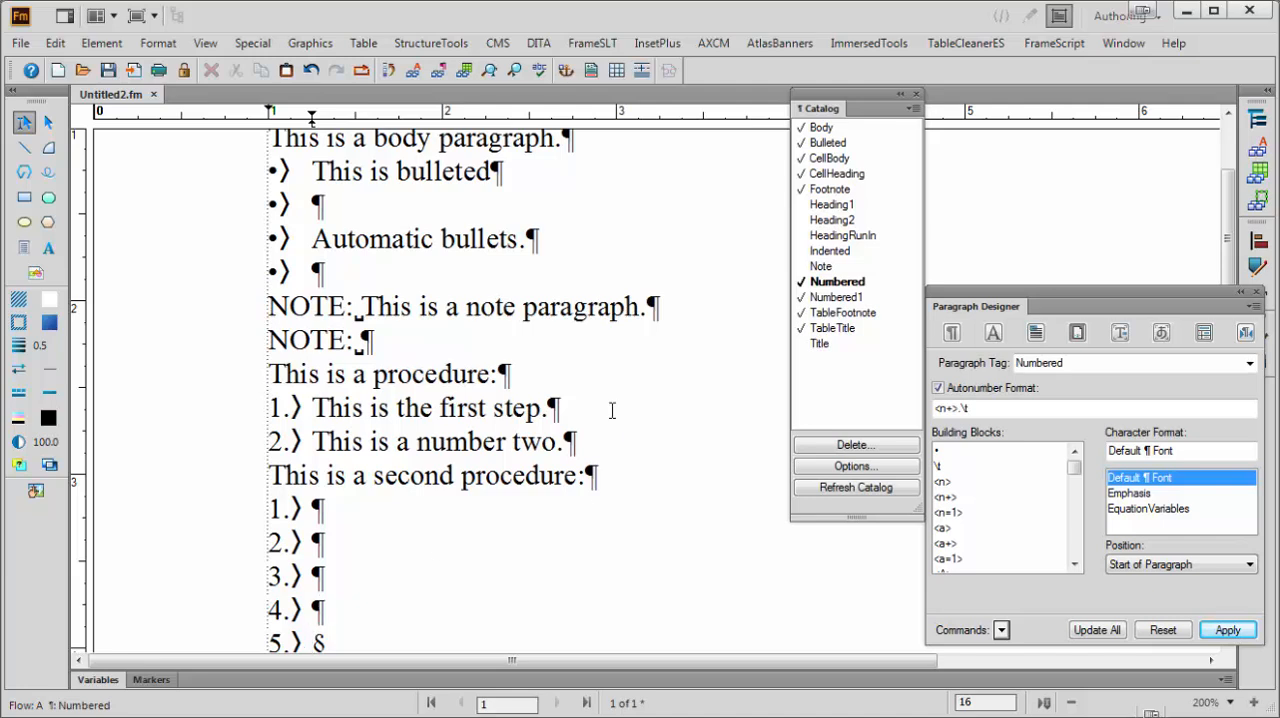
Set the Note format's autonumber character format to Emphasis and update all Note paragraphs
{"action": "left_click", "coordinate": [410, 307]}
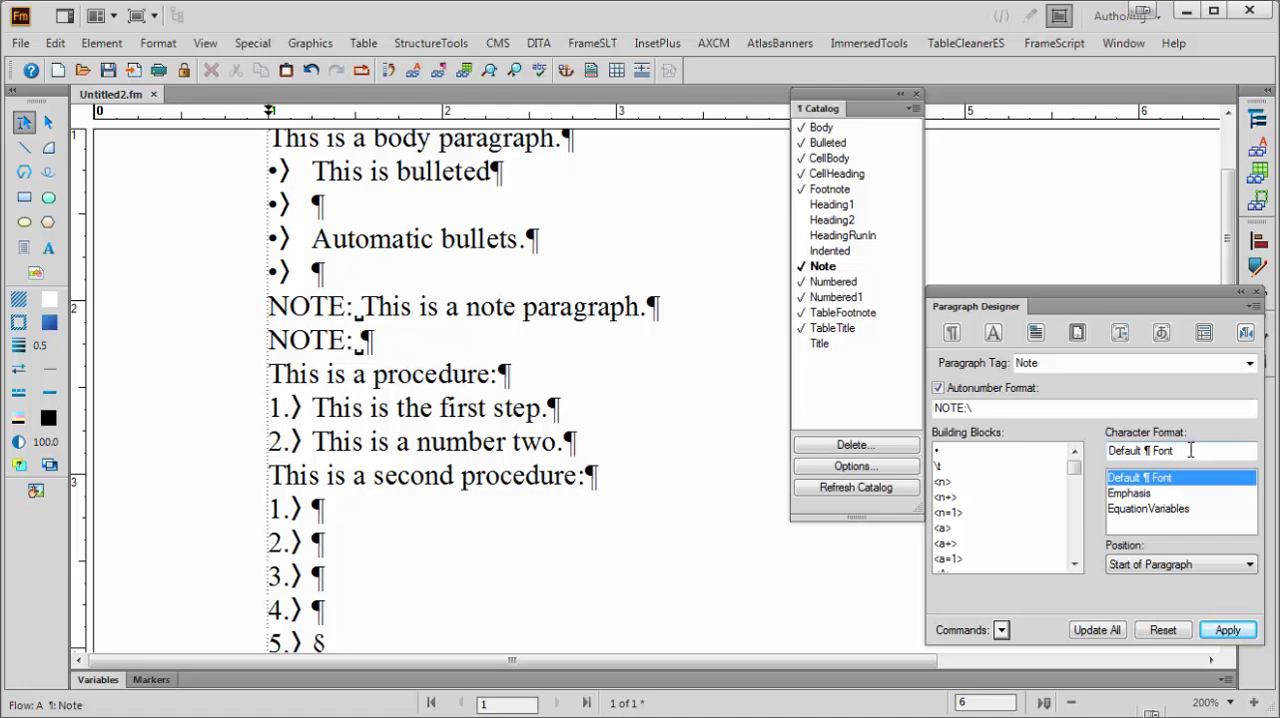
{"action": "left_click", "coordinate": [1147, 495]}
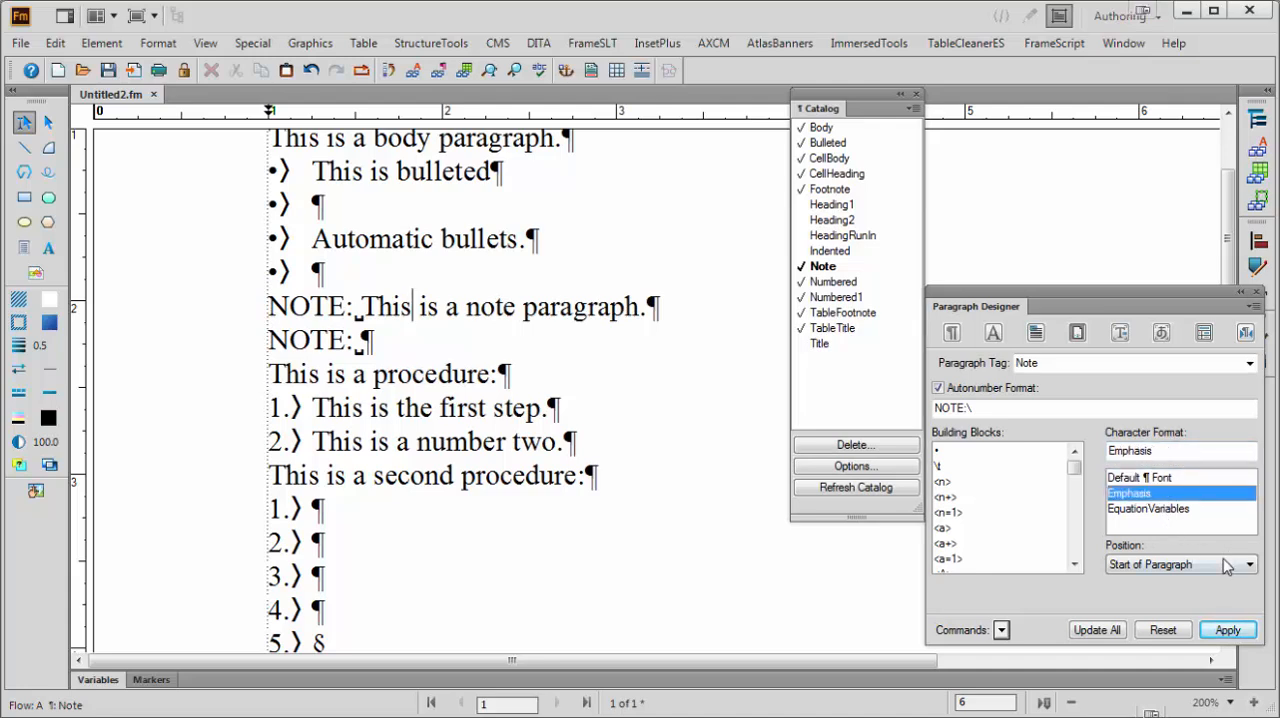
{"action": "left_click", "coordinate": [1097, 630]}
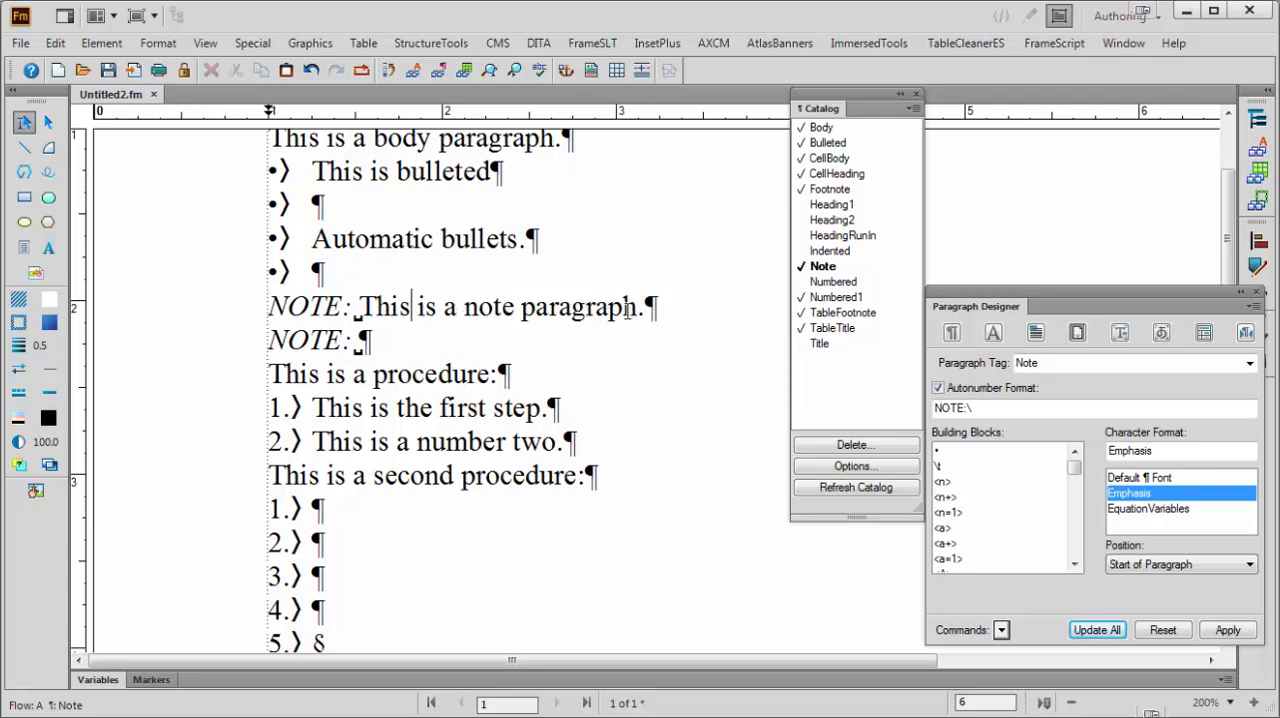
Set the Note format's autonumber character format to Default ¶ Font and update all Note paragraphs
{"action": "left_click", "coordinate": [1130, 478]}
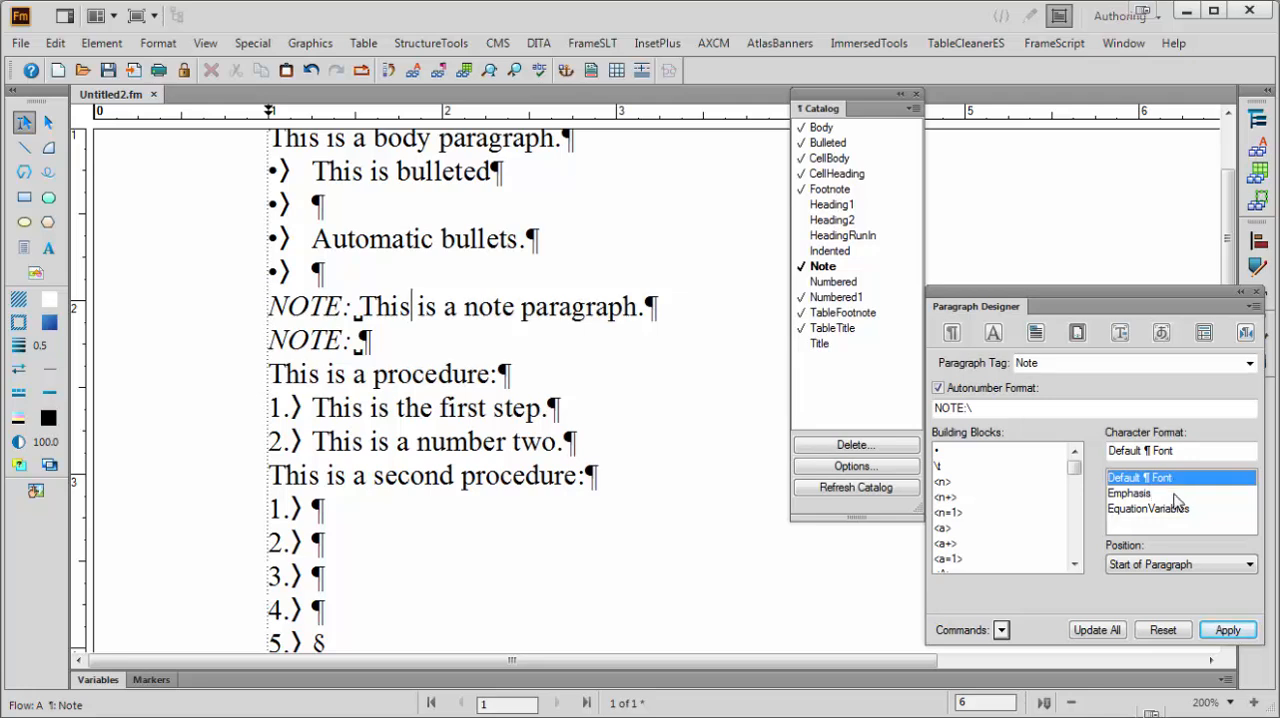
{"action": "left_click", "coordinate": [1099, 631]}
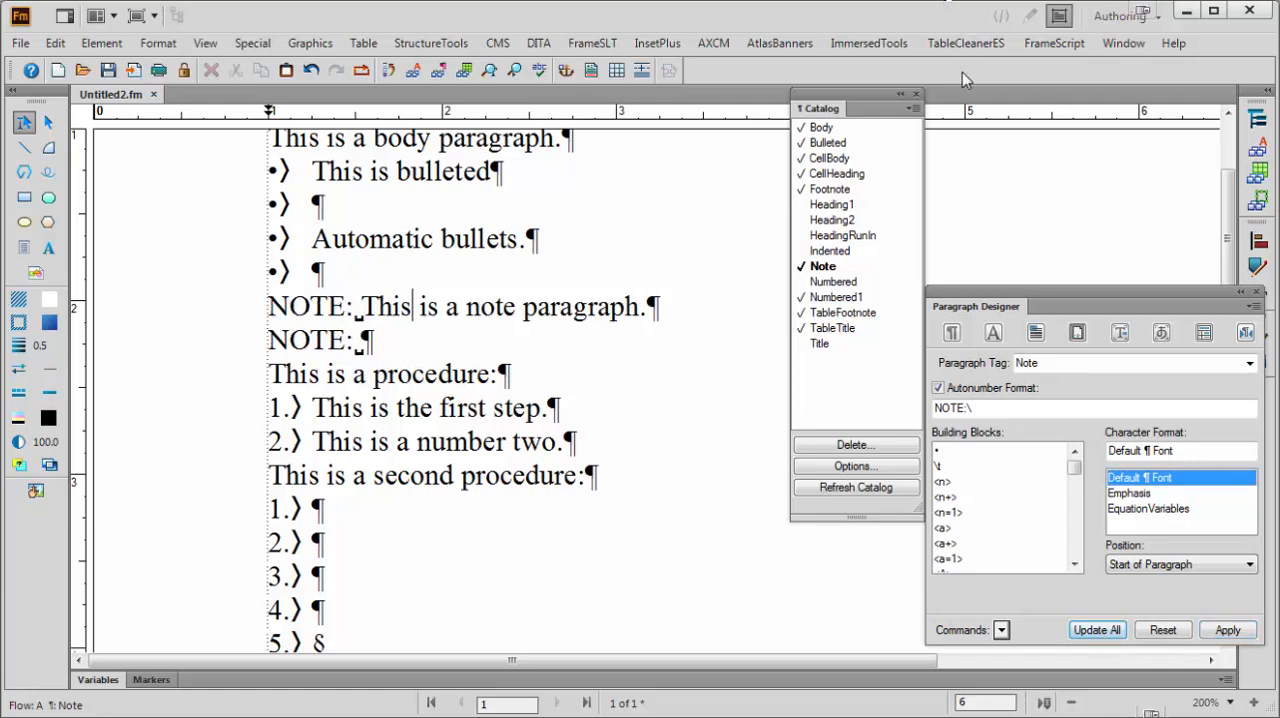
Set the Note format's autonumber position to End of Paragraph and update all Note paragraphs
{"action": "left_click", "coordinate": [1230, 703]}
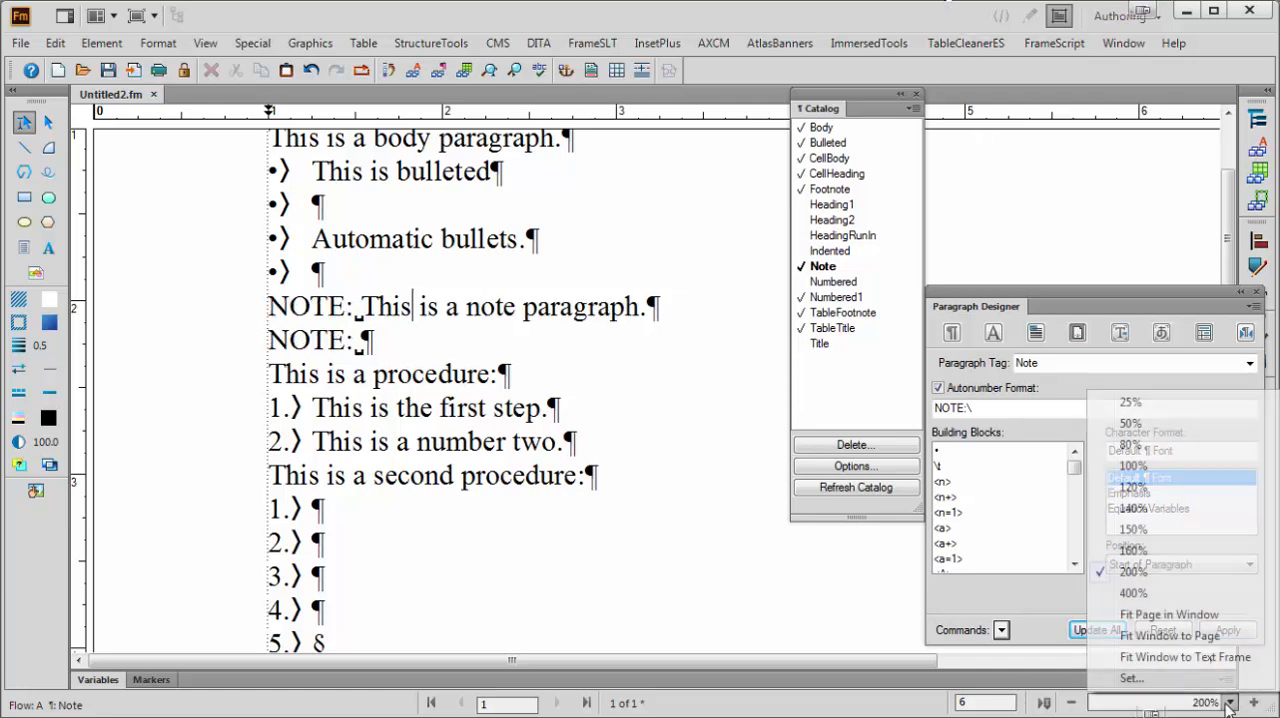
{"action": "left_click", "coordinate": [1133, 466]}
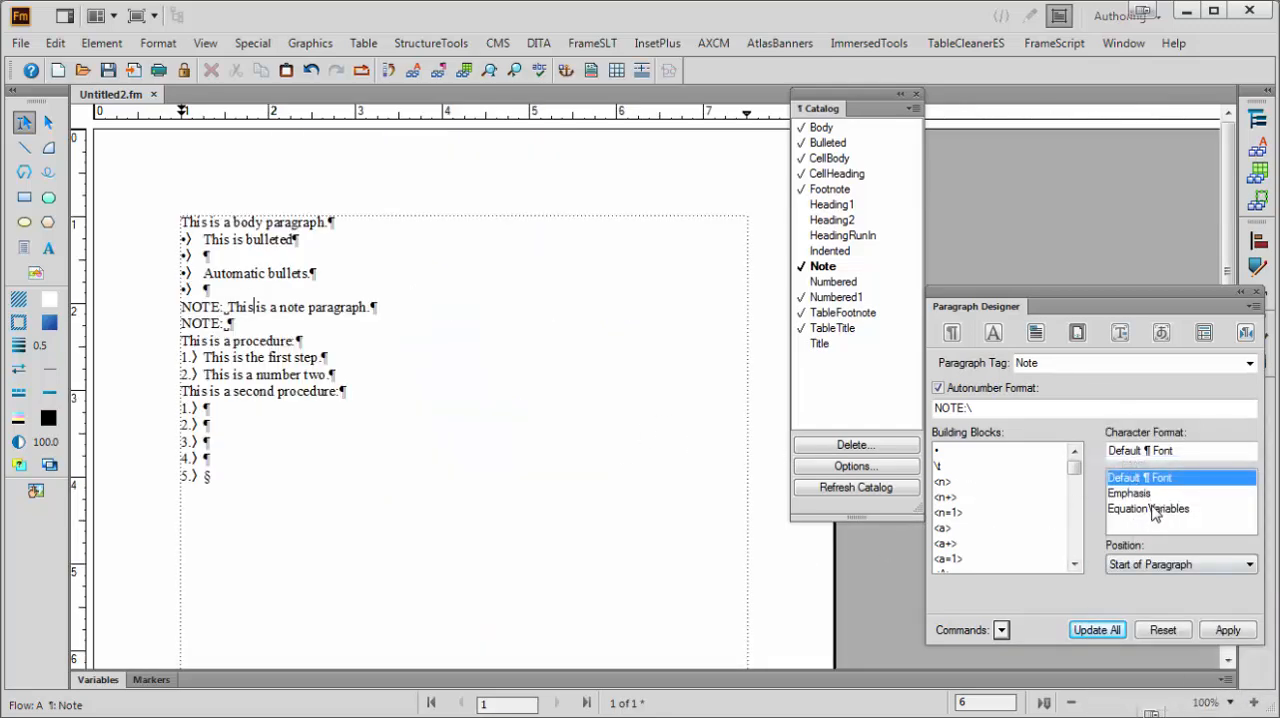
{"action": "left_click", "coordinate": [1188, 566]}
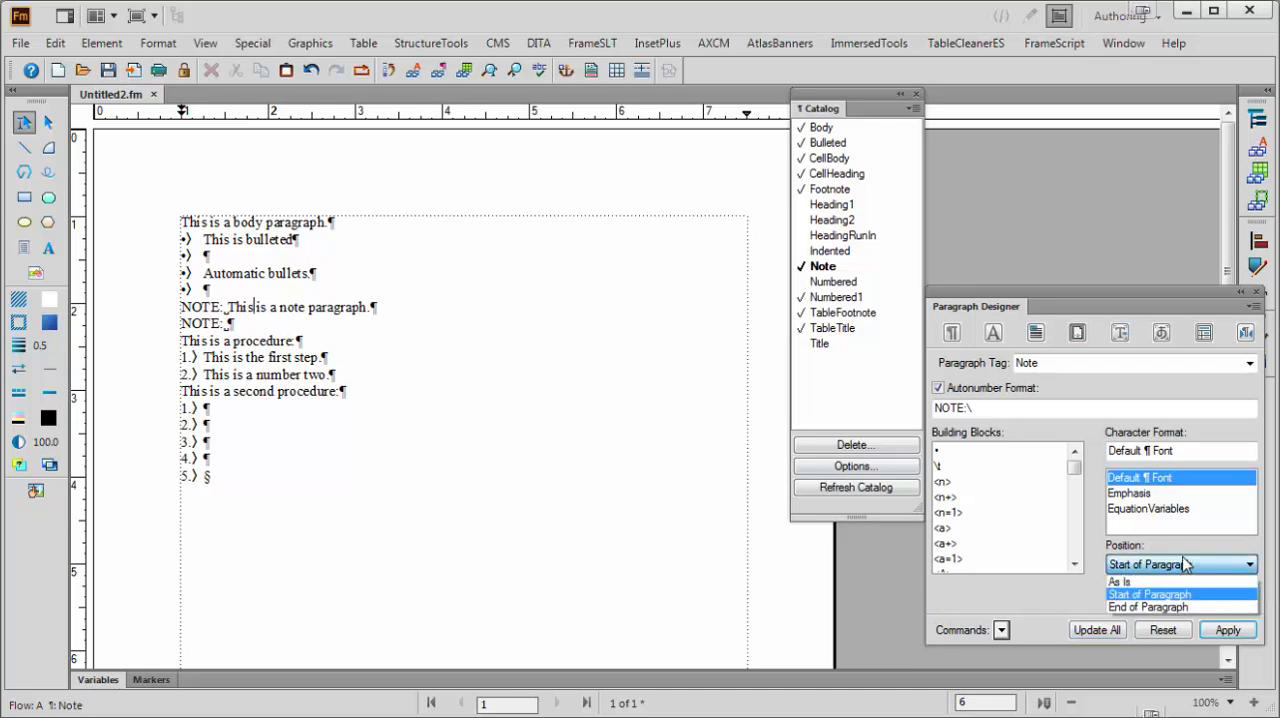
{"action": "left_click", "coordinate": [1170, 607]}
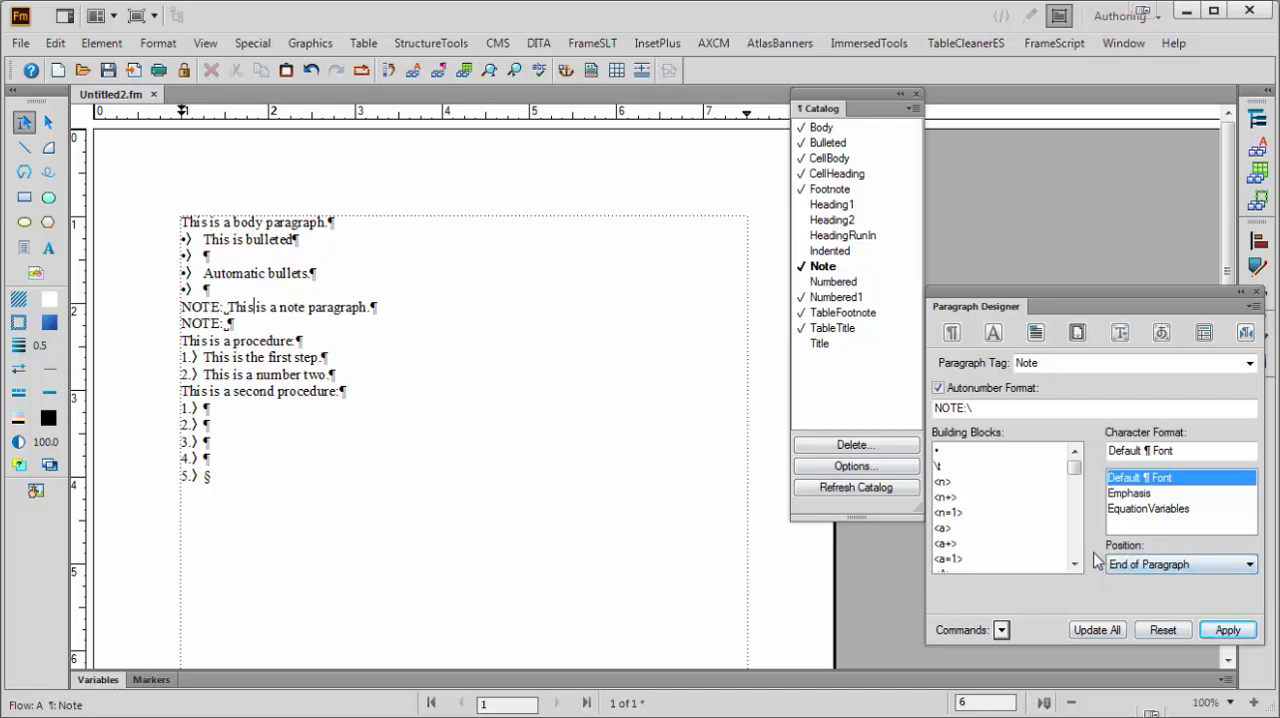
{"action": "left_click", "coordinate": [1097, 630]}
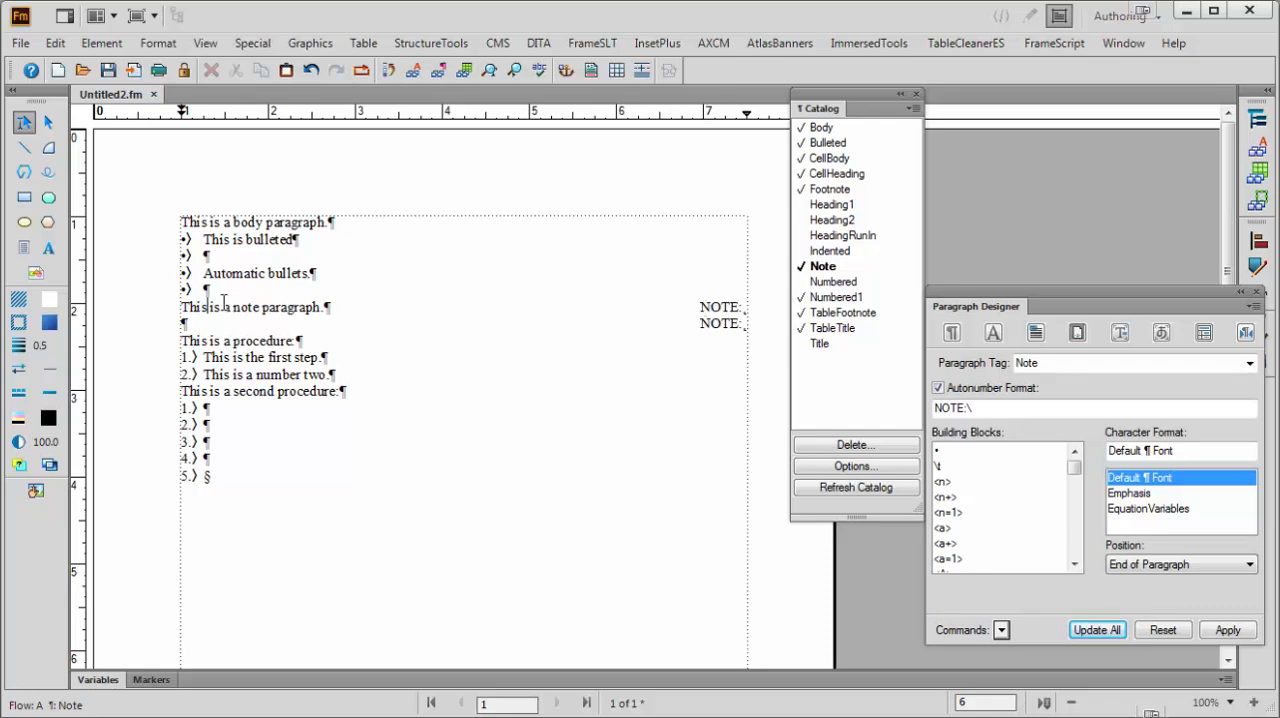
Return the Note format's autonumber position to Start of Paragraph and update all Note paragraphs
{"action": "left_click", "coordinate": [1165, 566]}
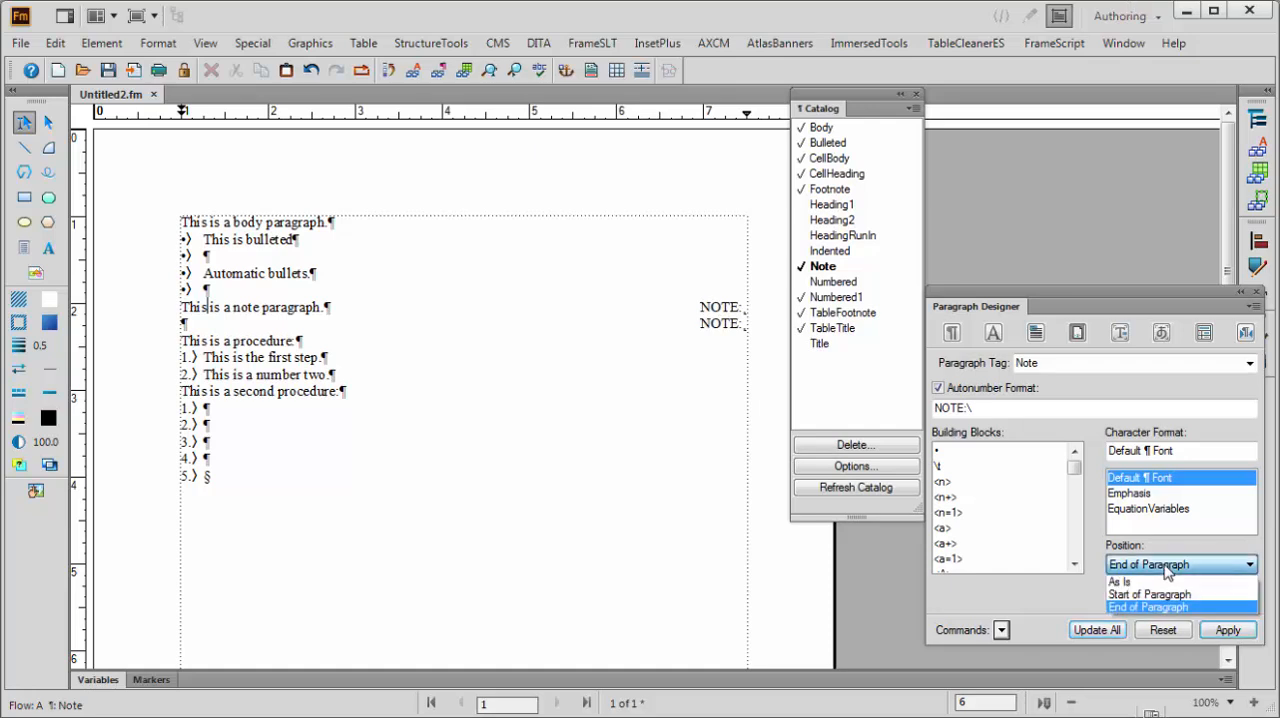
{"action": "left_click", "coordinate": [1148, 594]}
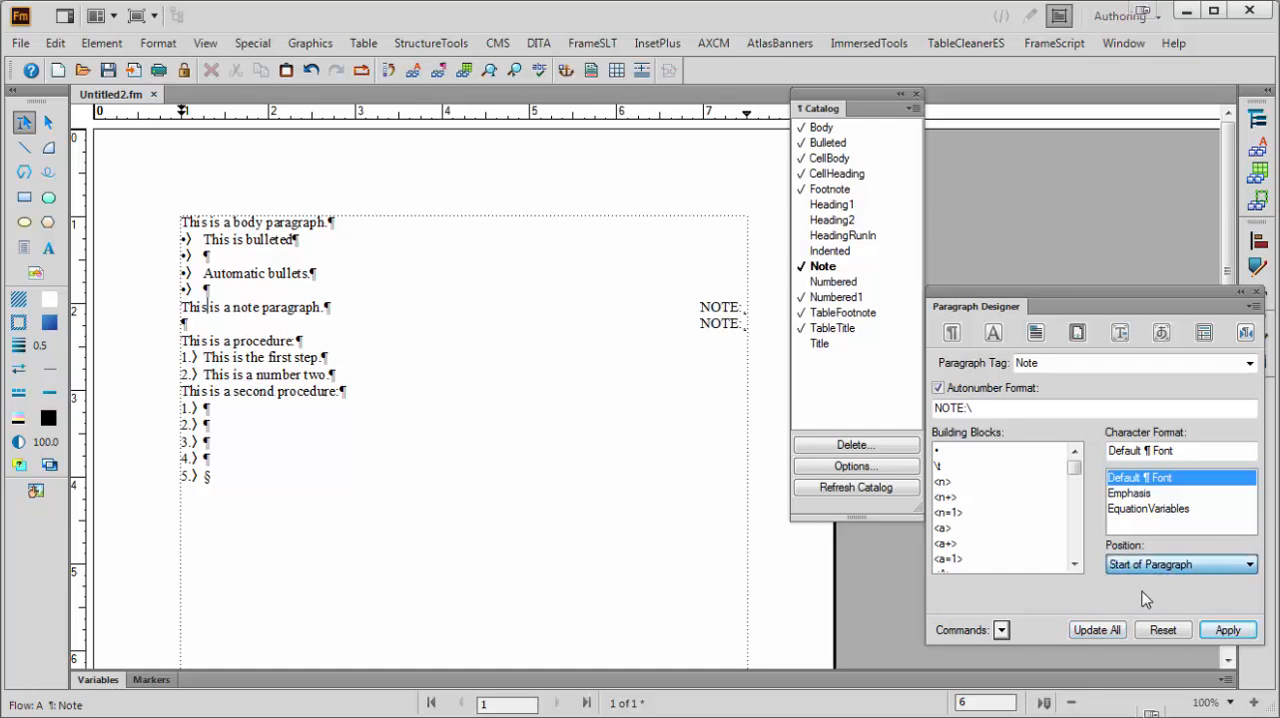
{"action": "left_click", "coordinate": [1106, 632]}
Delete all the text in the document and apply the Body format to the remaining empty paragraph
{"action": "left_click", "coordinate": [422, 446]}
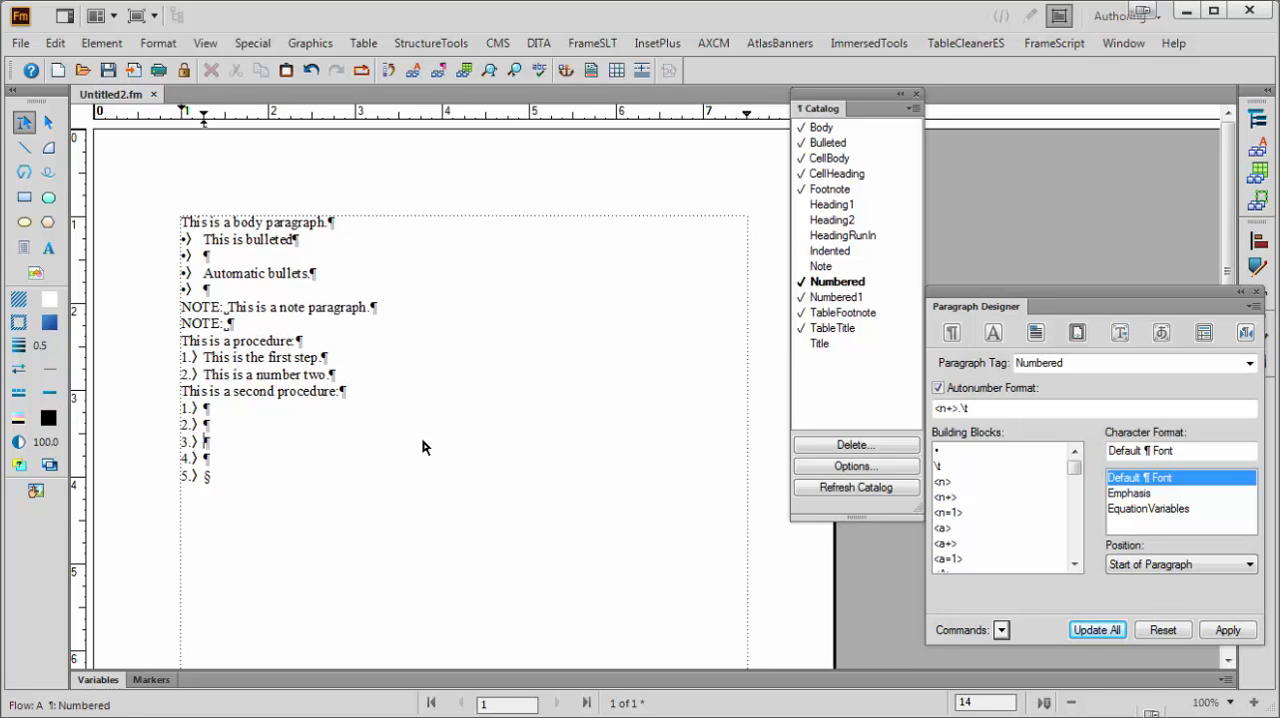
{"action": "triple_click", "coordinate": [270, 224]}
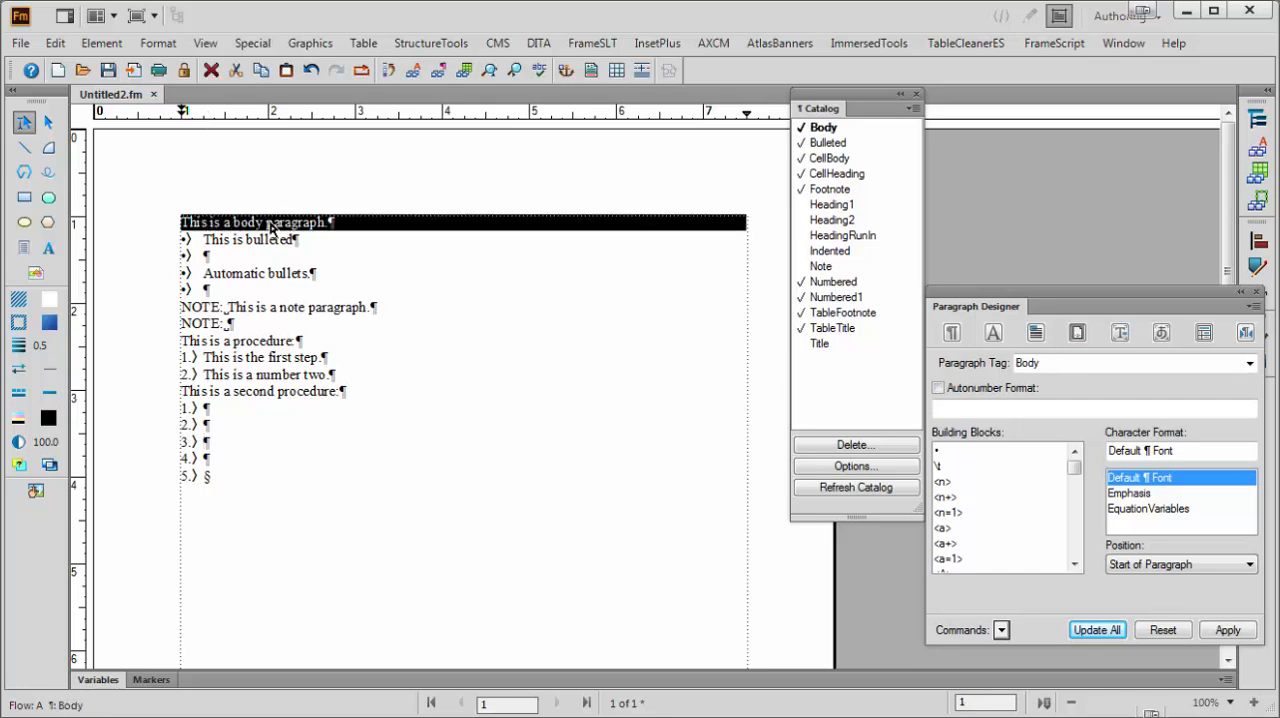
{"action": "left_click_drag", "start_coordinate": [270, 224], "coordinate": [254, 500]}
{"action": "key", "text": "Delete"}
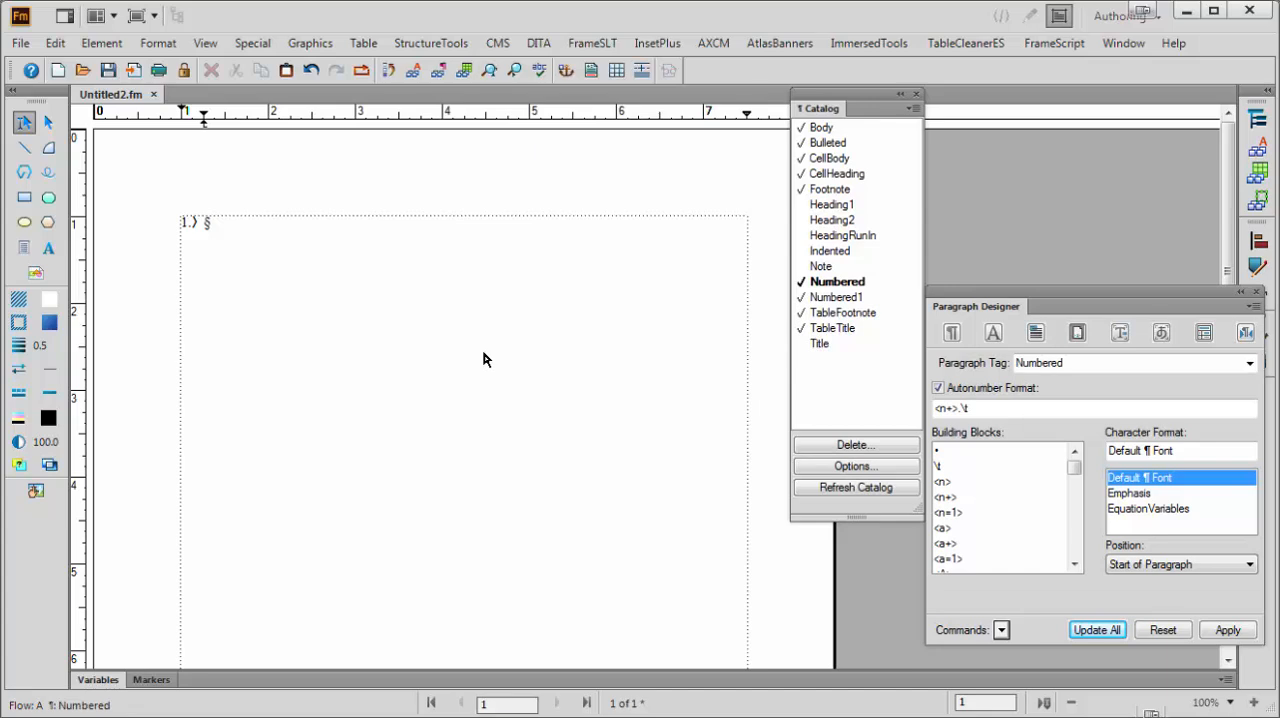
{"action": "left_click", "coordinate": [822, 128]}
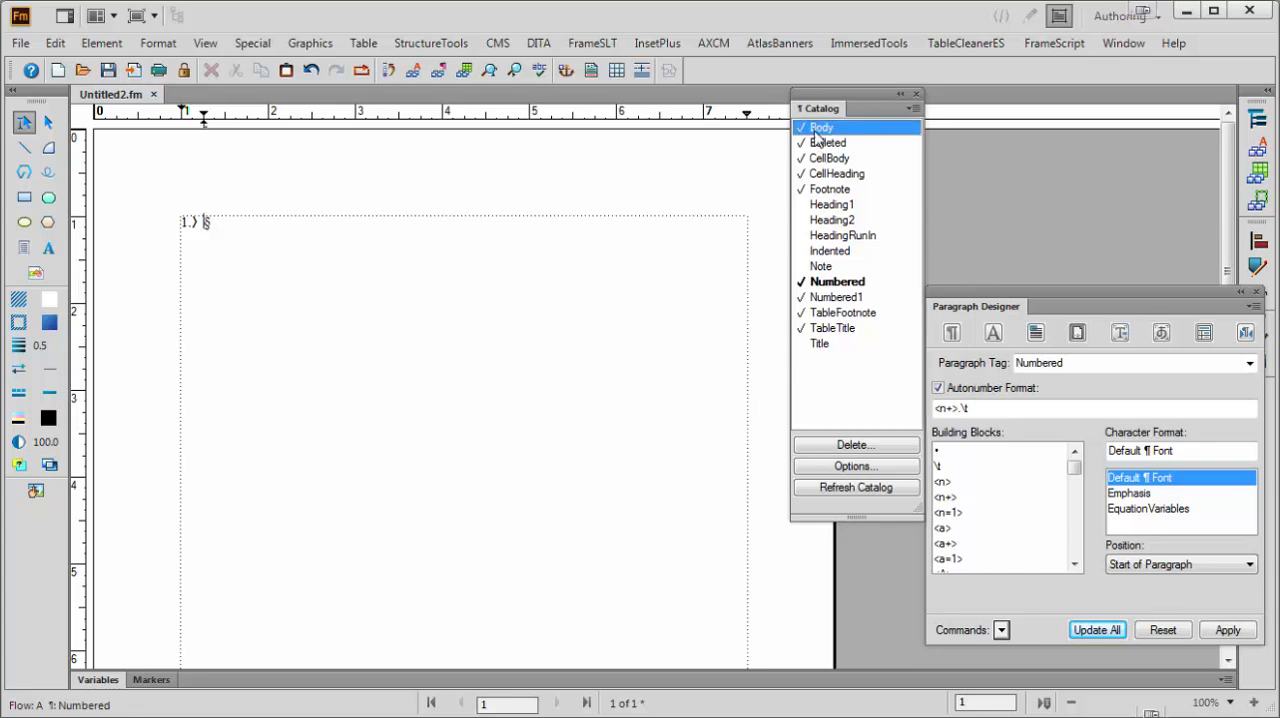
Enter "Level 1" and "Level 2" as two separate Body paragraphs at the start of the empty document
{"action": "left_click", "coordinate": [1231, 702]}
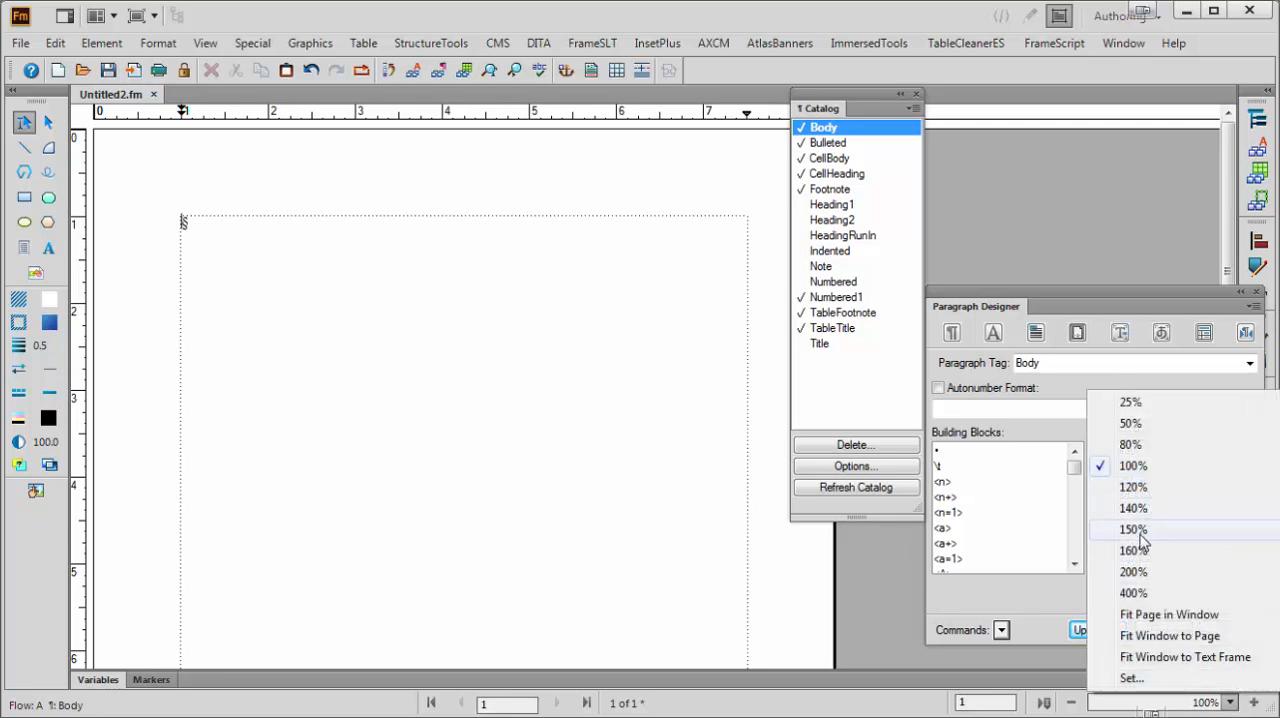
{"action": "left_click", "coordinate": [1133, 571]}
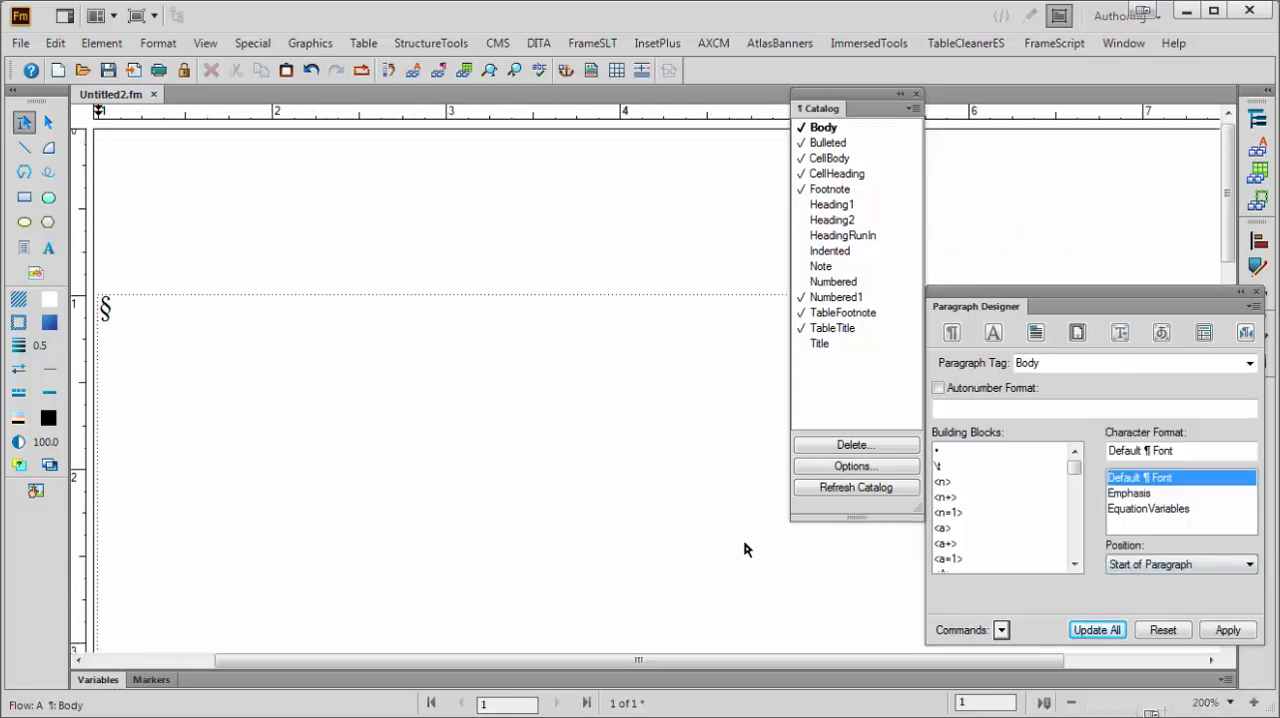
{"action": "left_click_drag", "start_coordinate": [614, 660], "coordinate": [566, 660]}
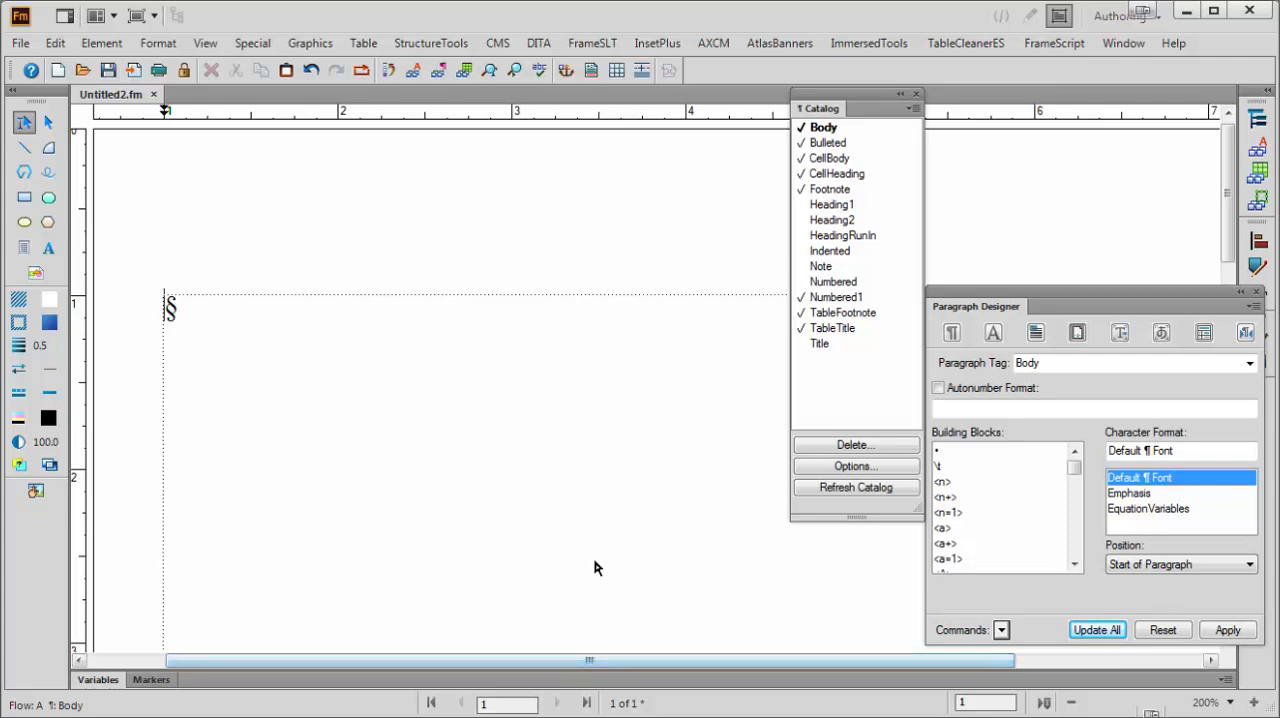
{"action": "type", "text": "Level"}
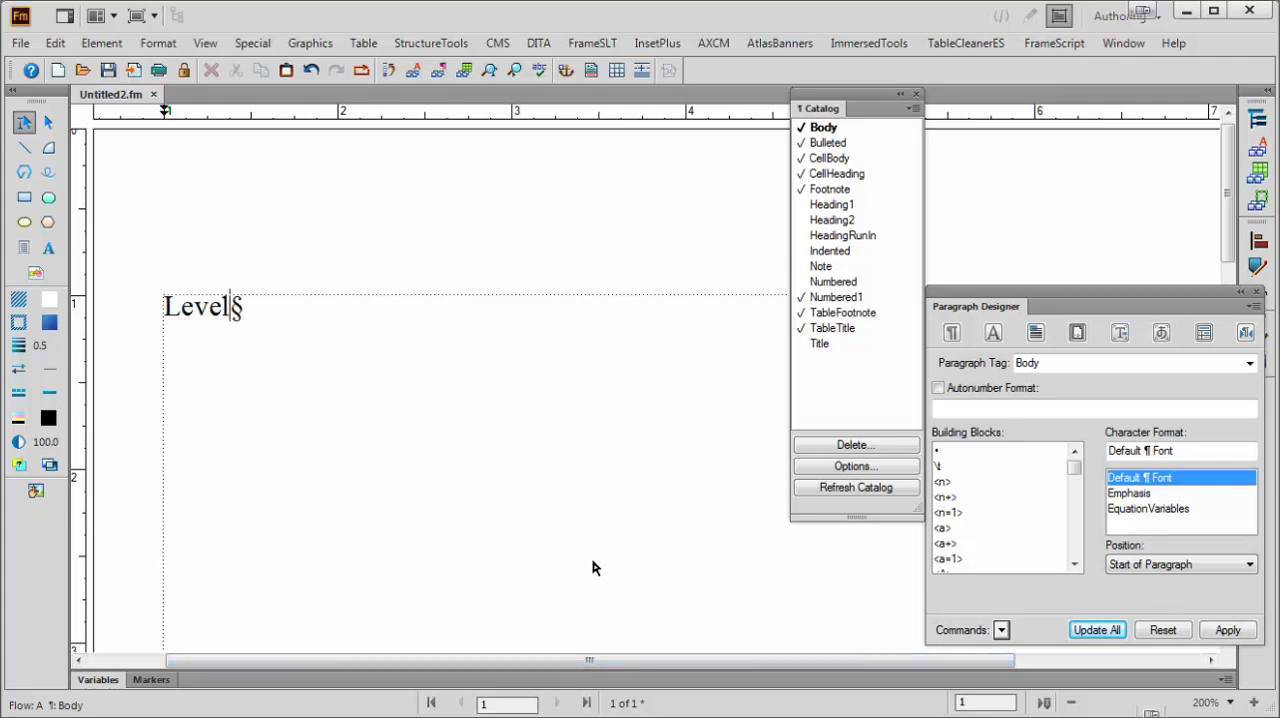
{"action": "type", "text": "1"}
{"action": "key", "text": "BackSpace"}
{"action": "type", "text": "1"}
{"action": "key", "text": "Return"}
{"action": "type", "text": "Le"}
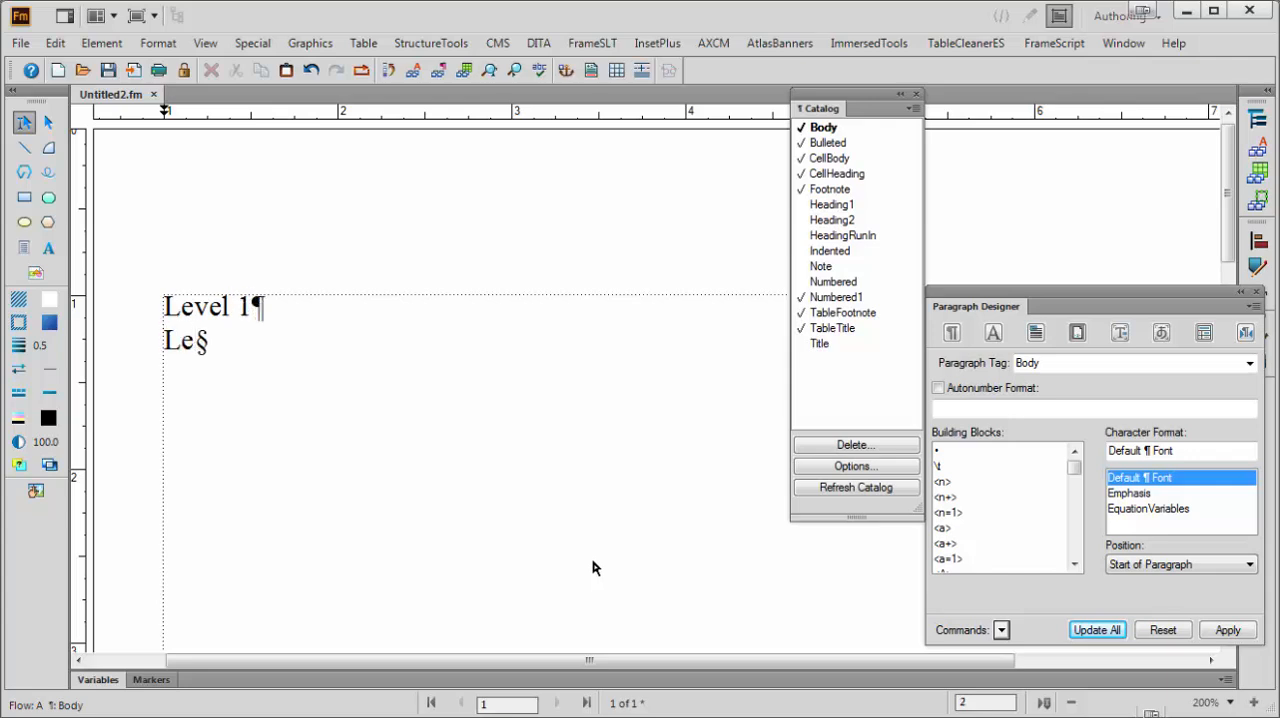
{"action": "type", "text": "vel 2"}
{"action": "key", "text": "Return"}
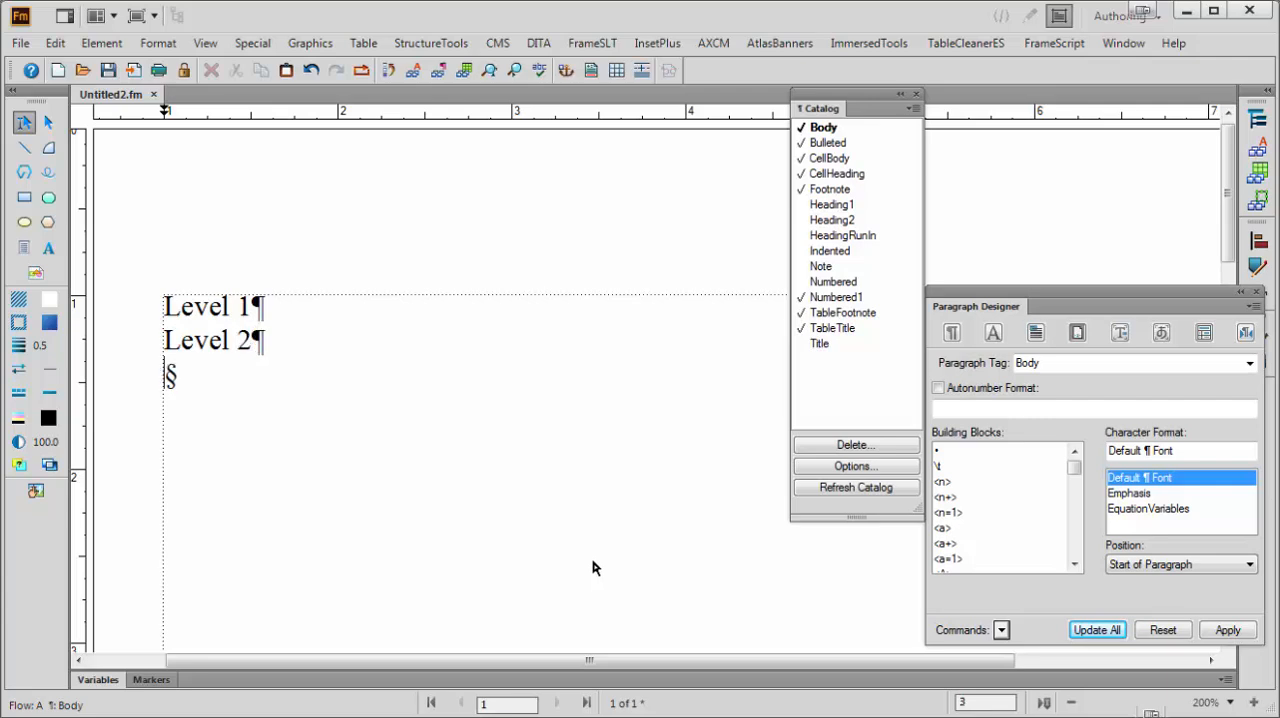
Add the paragraphs "Level 3", "Level 4" and "Level 5" below, followed by an empty paragraph
{"action": "type", "text": "Level"}
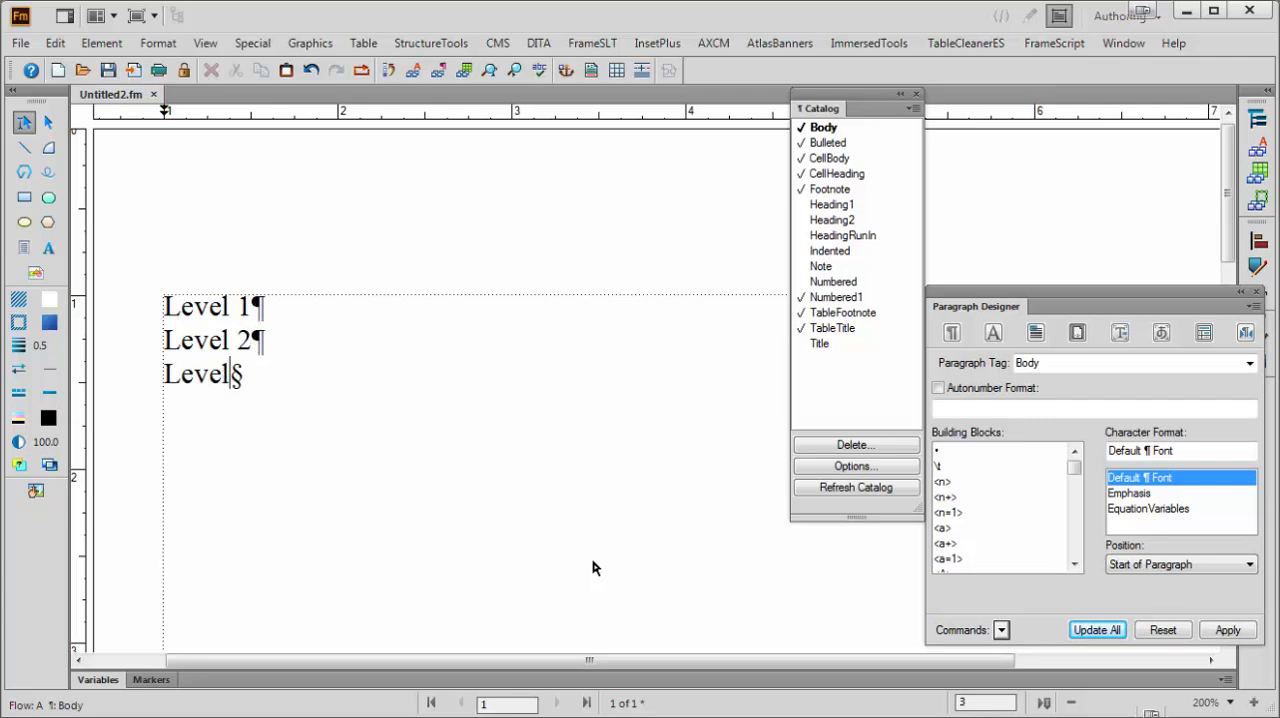
{"action": "type", "text": " 3"}
{"action": "key", "text": "Return"}
{"action": "type", "text": "Level "}
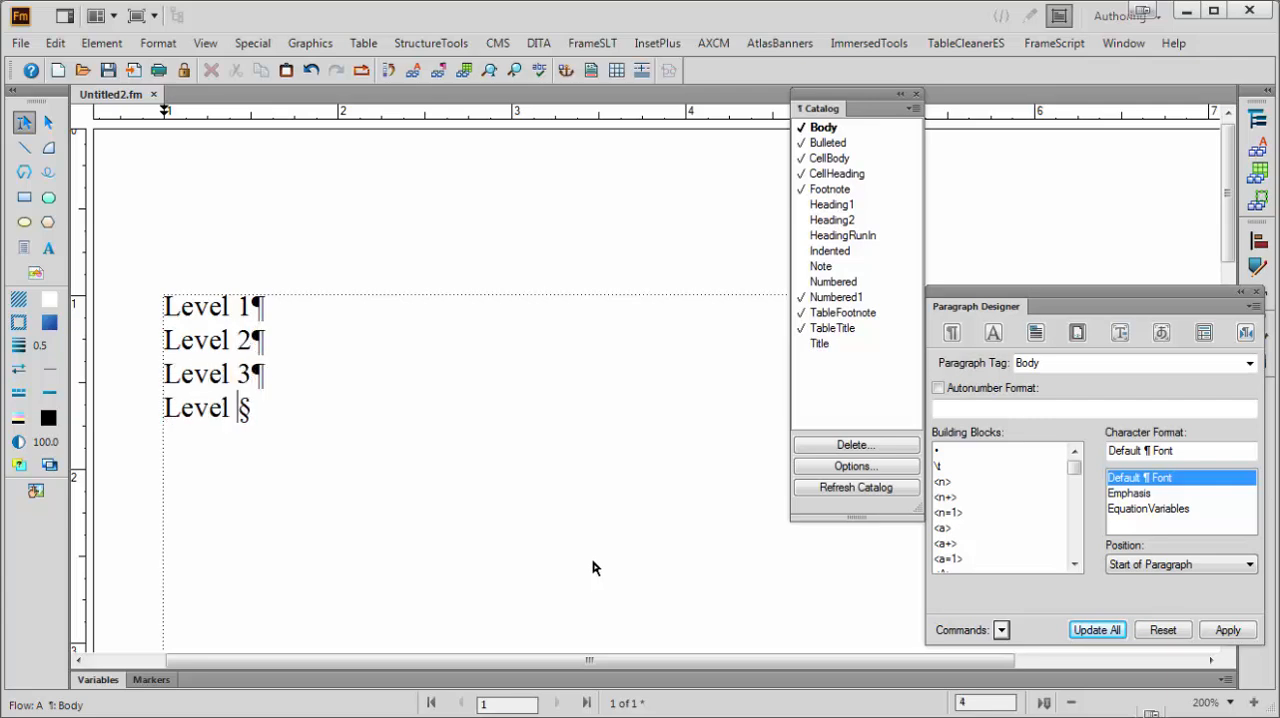
{"action": "type", "text": "4"}
{"action": "key", "text": "Return"}
{"action": "type", "text": "Level"}
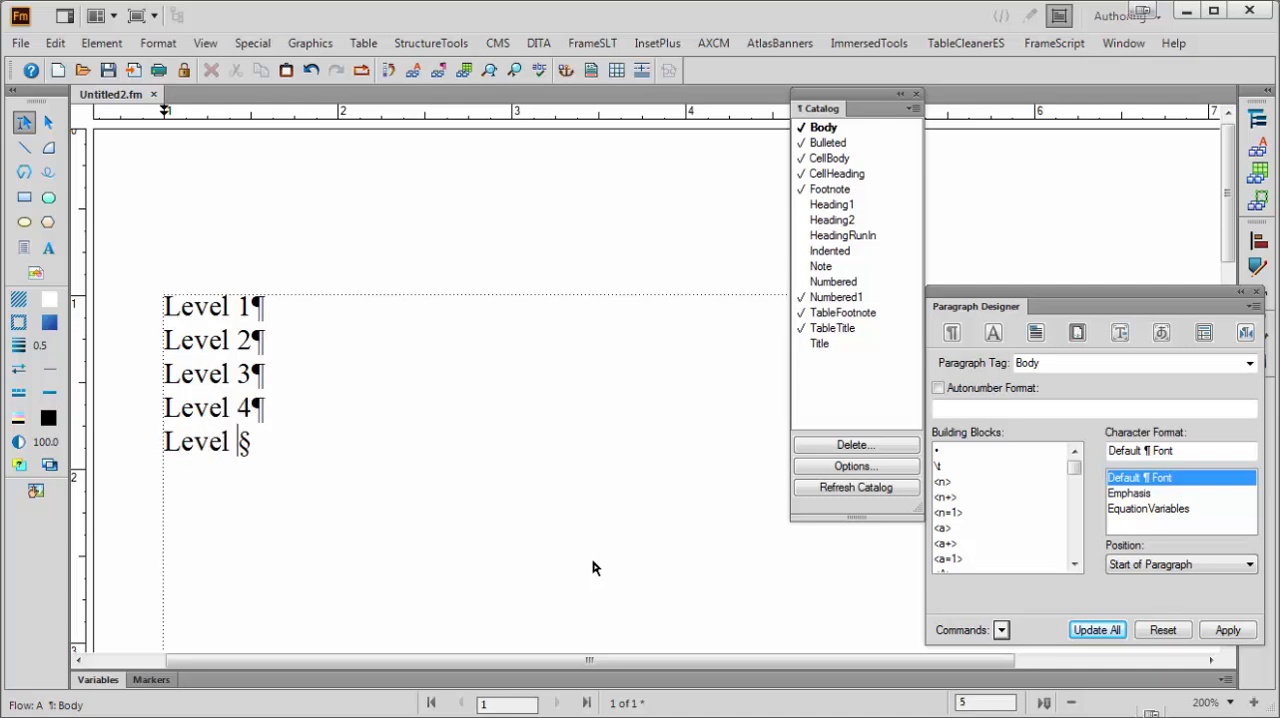
{"action": "type", "text": " 5"}
{"action": "key", "text": "Return"}
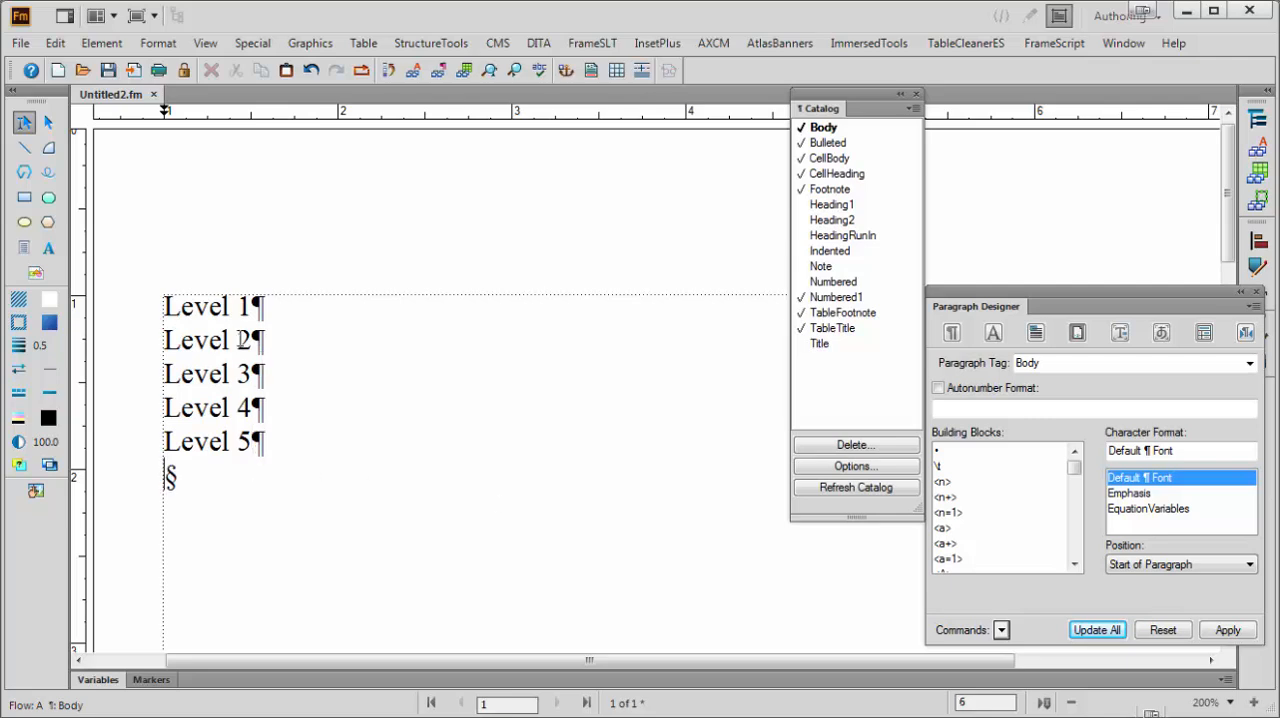
Insert the manual prefix "I." before Level 1 and "A." before Level 2
{"action": "left_click", "coordinate": [207, 341]}
{"action": "left_click", "coordinate": [164, 314]}
{"action": "type", "text": "I."}
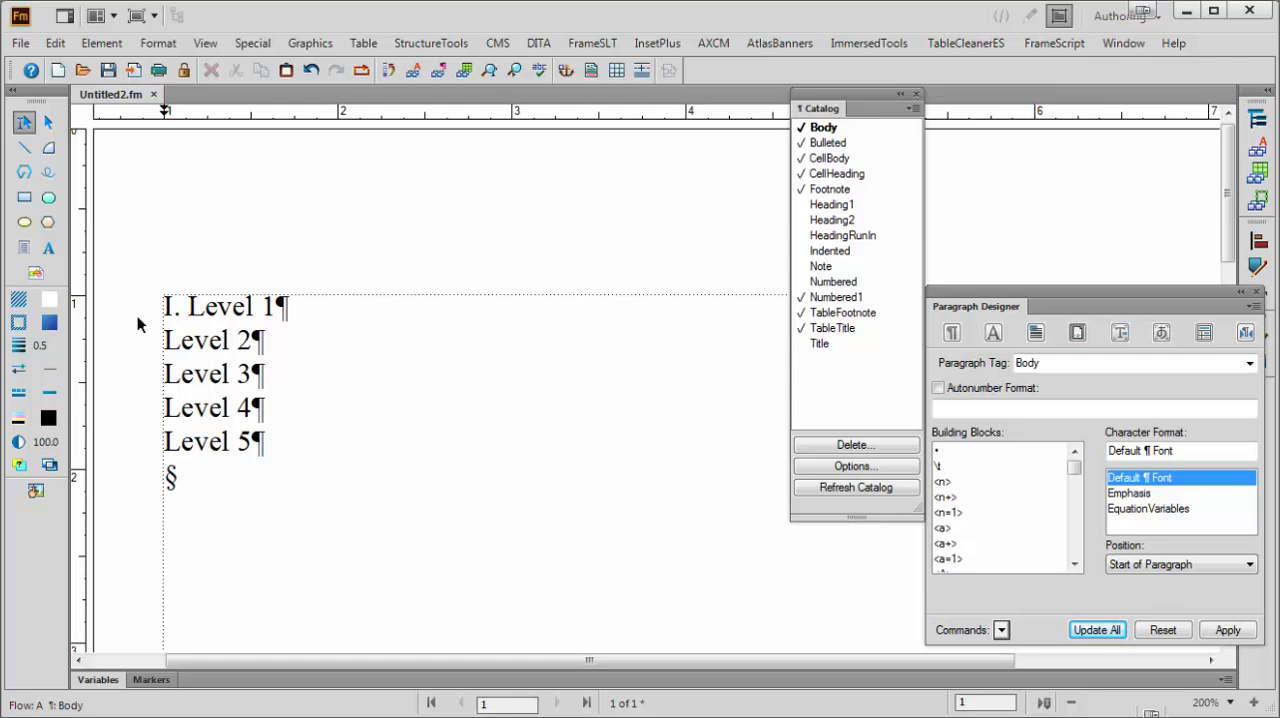
{"action": "left_click", "coordinate": [184, 340]}
{"action": "left_click", "coordinate": [165, 345]}
{"action": "type", "text": "A."}
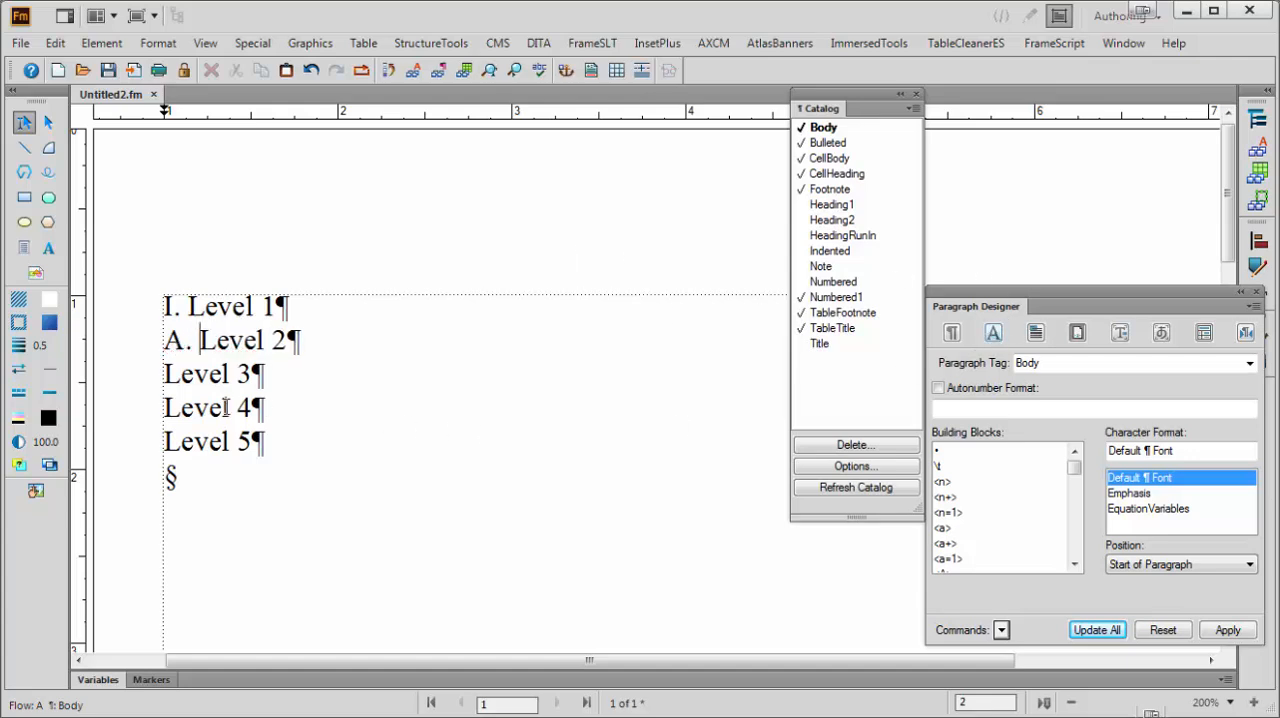
Create a paragraph format named Level1 from the Level 1 paragraph, store it in the catalog and apply it there
{"action": "left_click", "coordinate": [210, 375]}
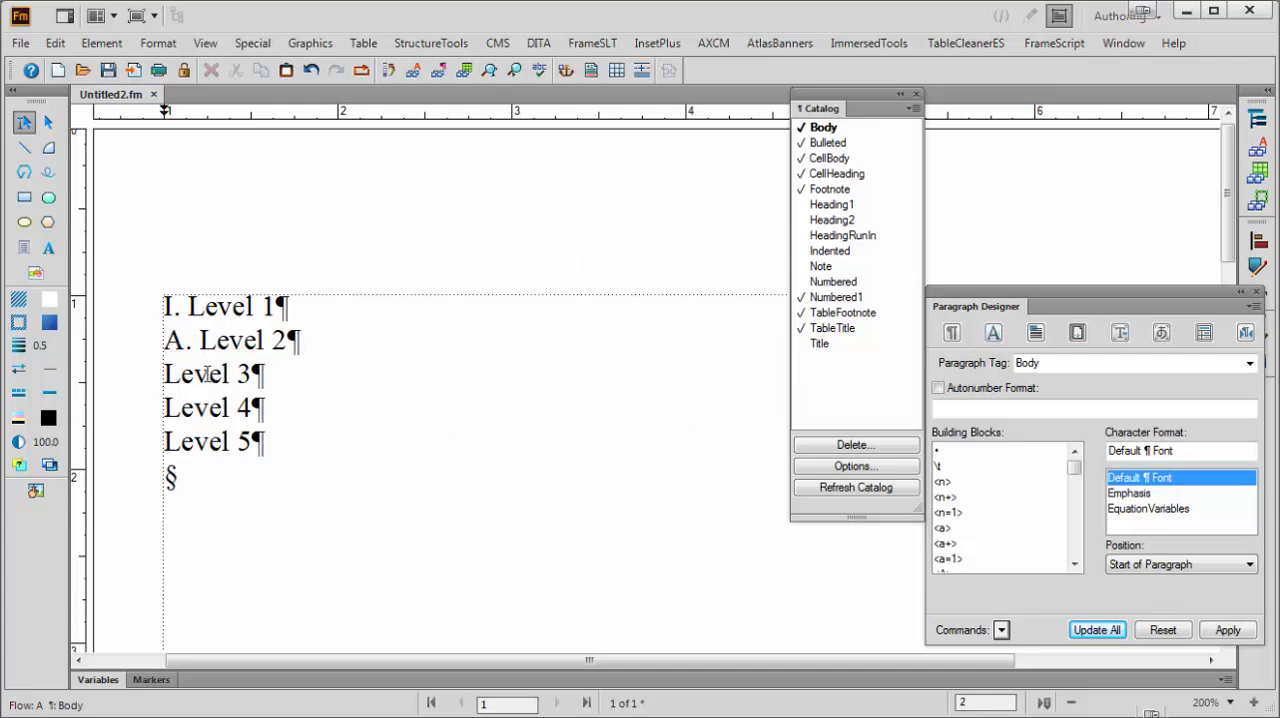
{"action": "left_click", "coordinate": [200, 311]}
{"action": "left_click", "coordinate": [1045, 363]}
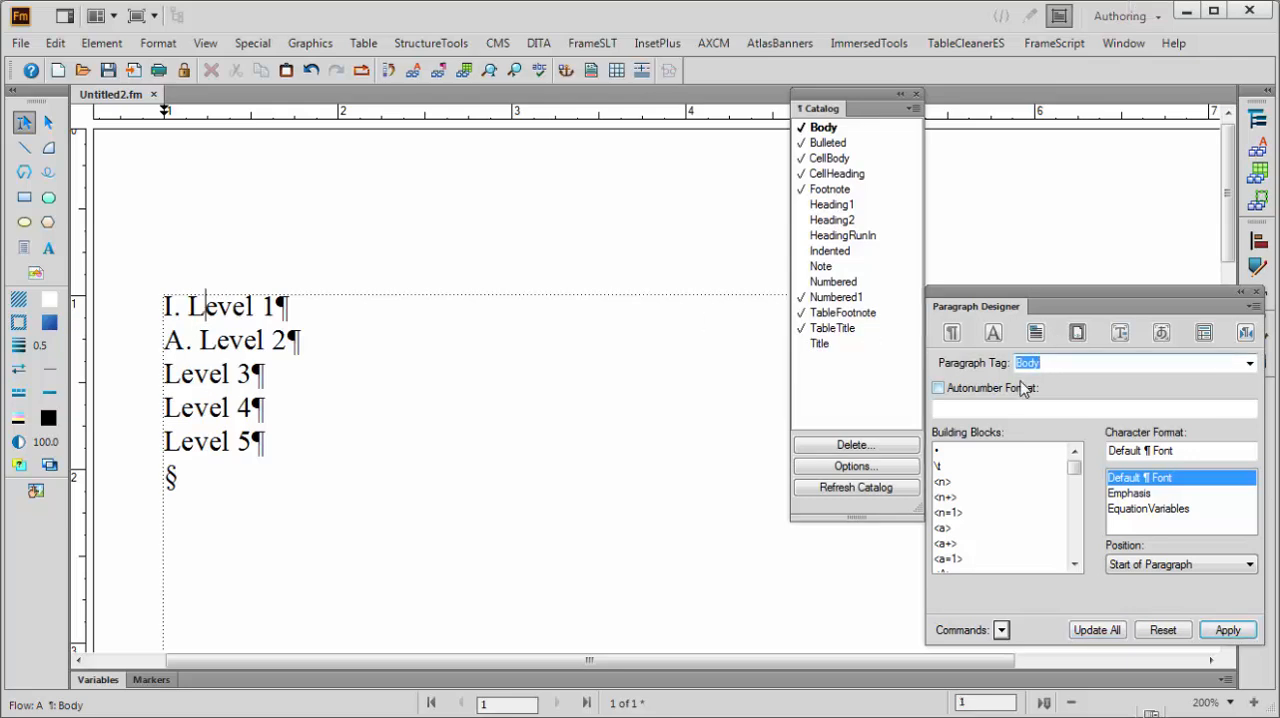
{"action": "type", "text": "Level1"}
{"action": "left_click", "coordinate": [952, 333]}
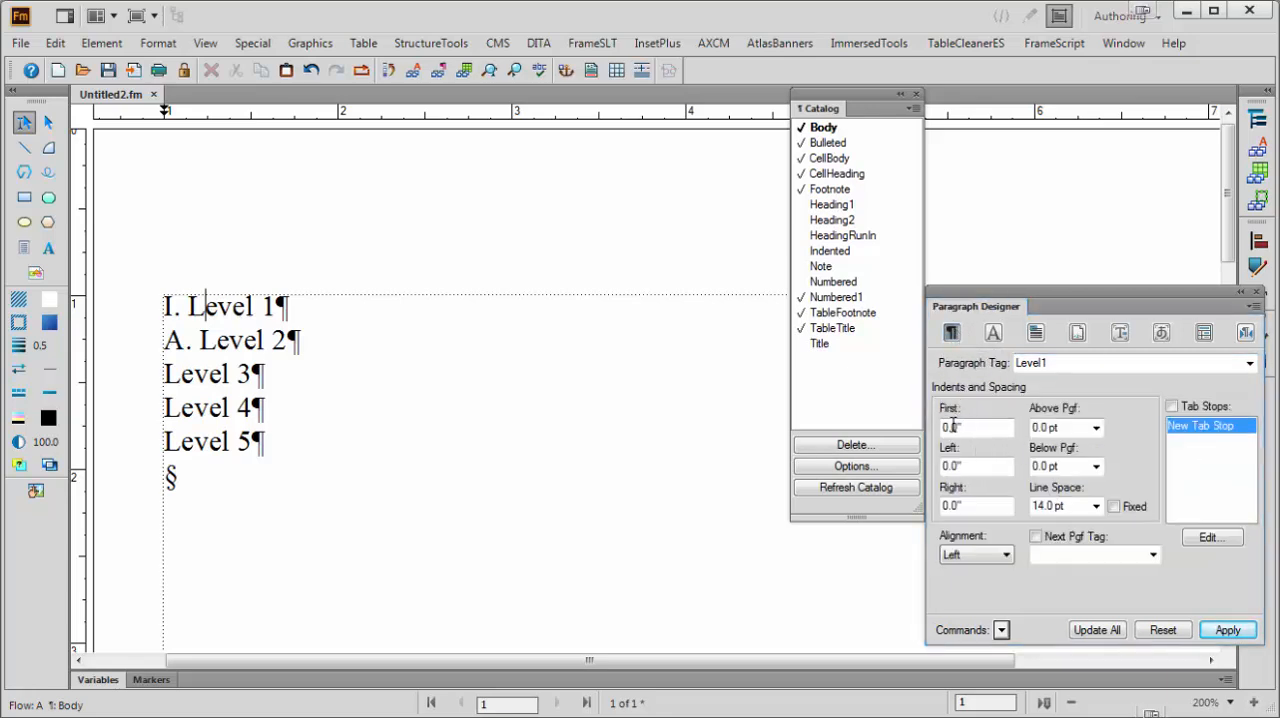
{"action": "left_click", "coordinate": [1228, 630]}
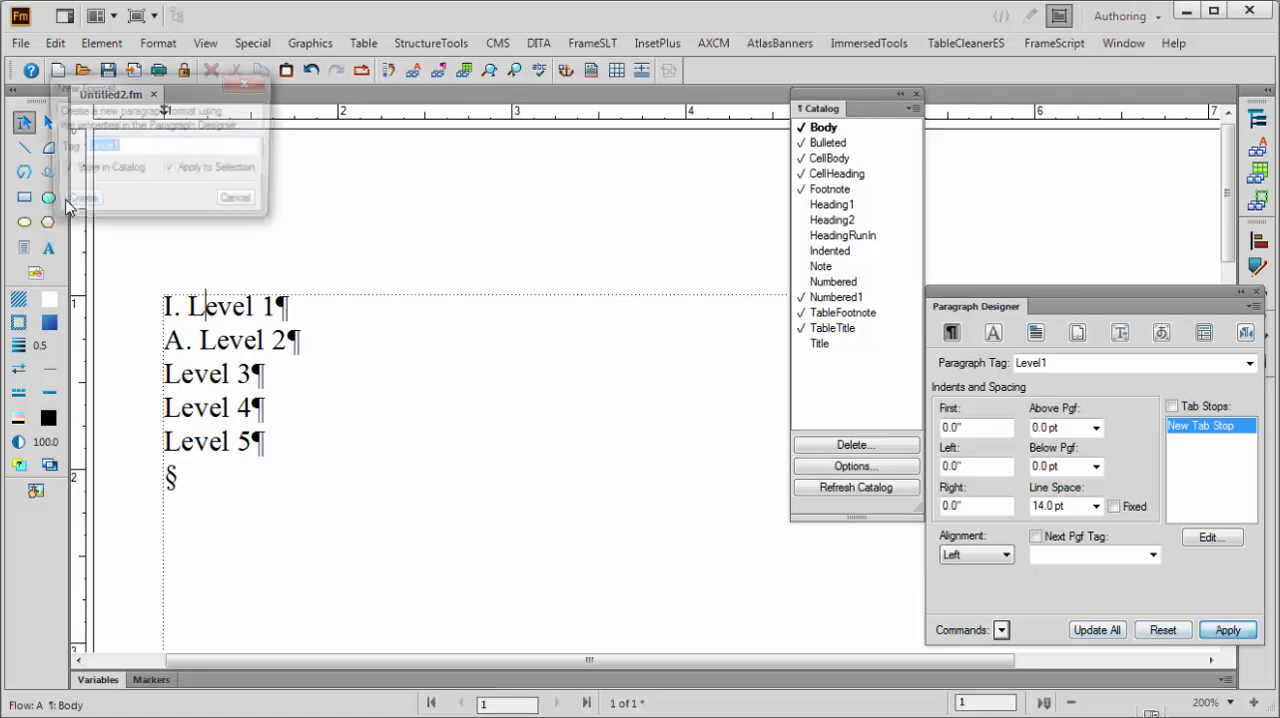
{"action": "left_click", "coordinate": [73, 201]}
Create a paragraph format named Level2 with a 0.25" first indent and apply it to the Level 2 paragraph
{"action": "key", "text": "Down"}
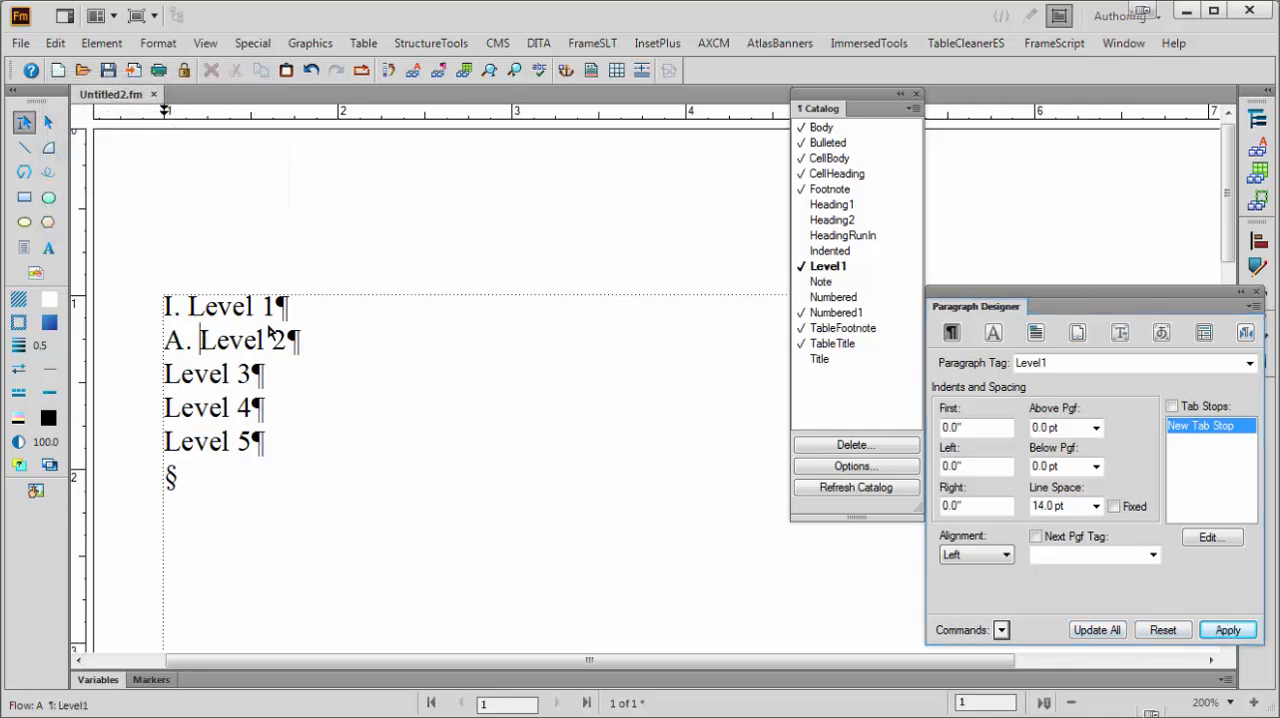
{"action": "double_click", "coordinate": [1026, 364]}
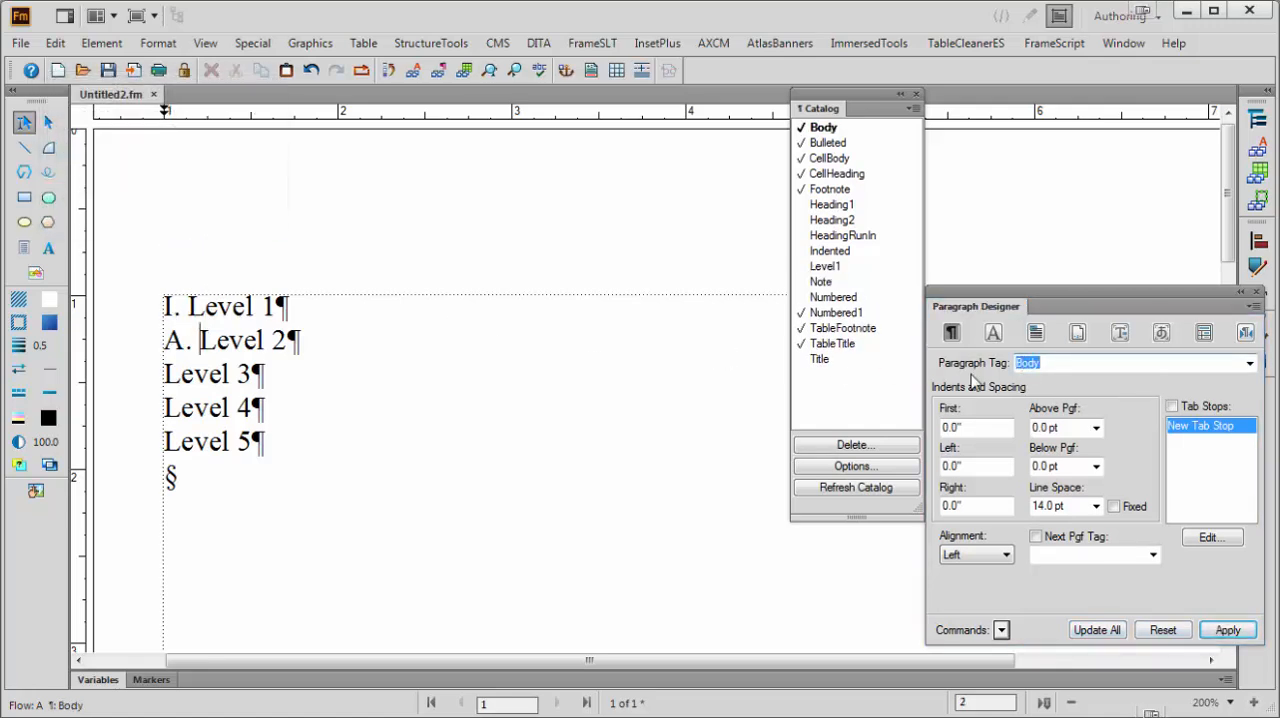
{"action": "type", "text": "Level2"}
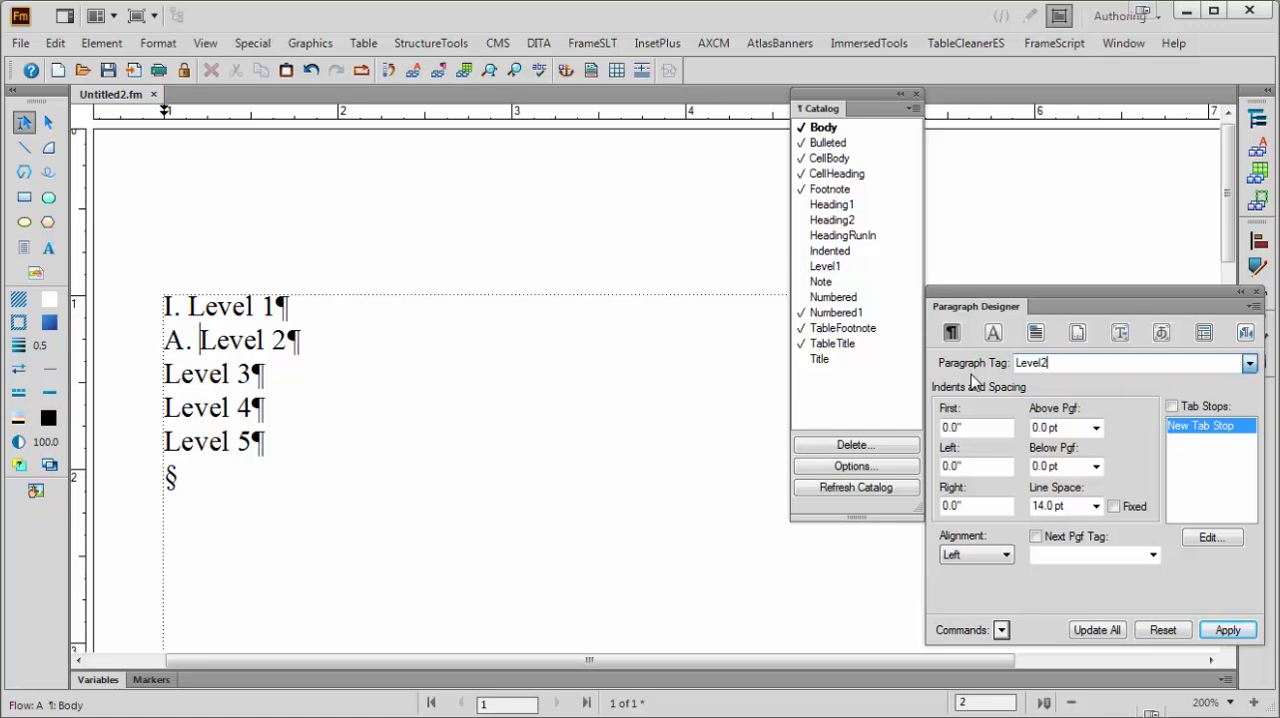
{"action": "double_click", "coordinate": [986, 427]}
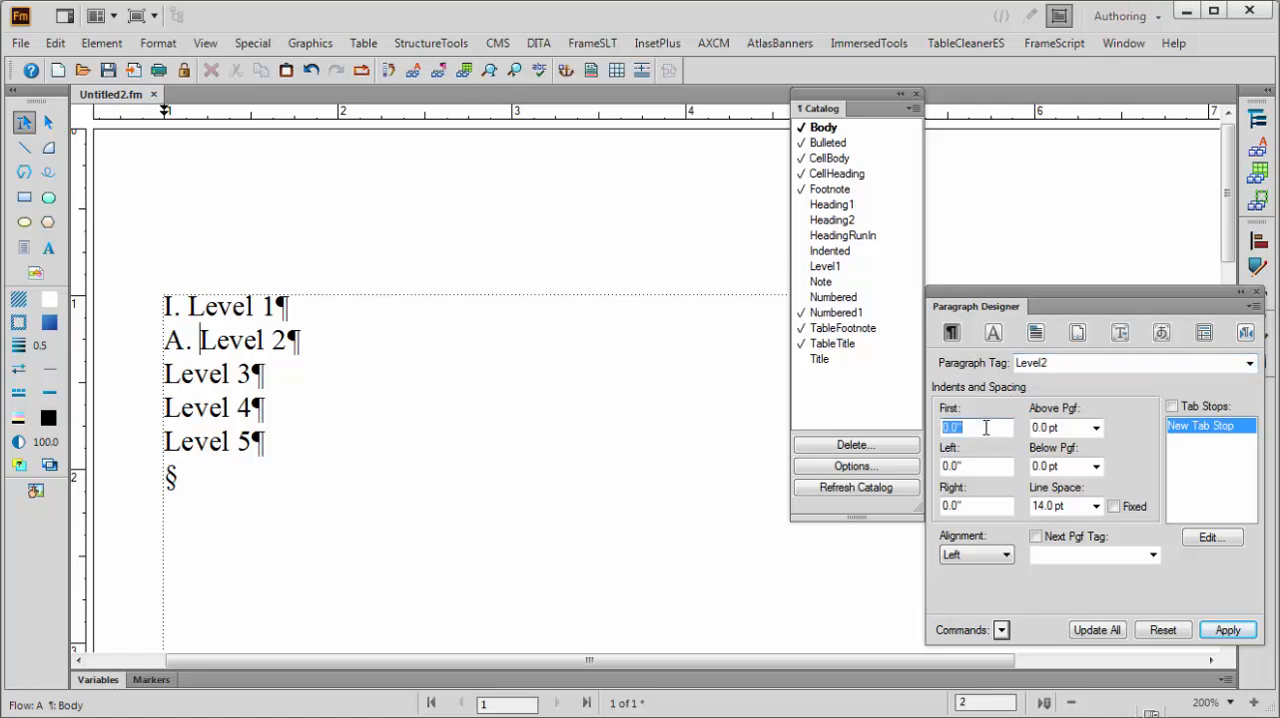
{"action": "key", "text": "BackSpace"}
{"action": "type", "text": ".25"}
{"action": "left_click", "coordinate": [1228, 630]}
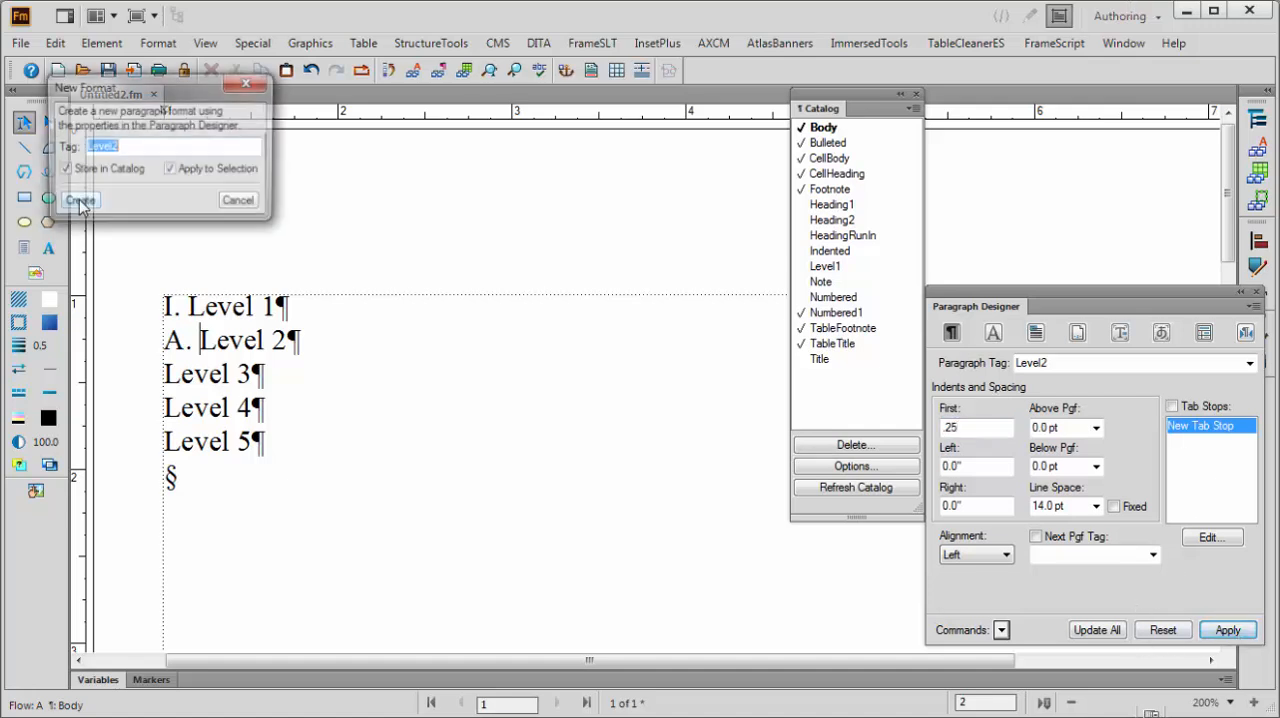
{"action": "left_click", "coordinate": [79, 203]}
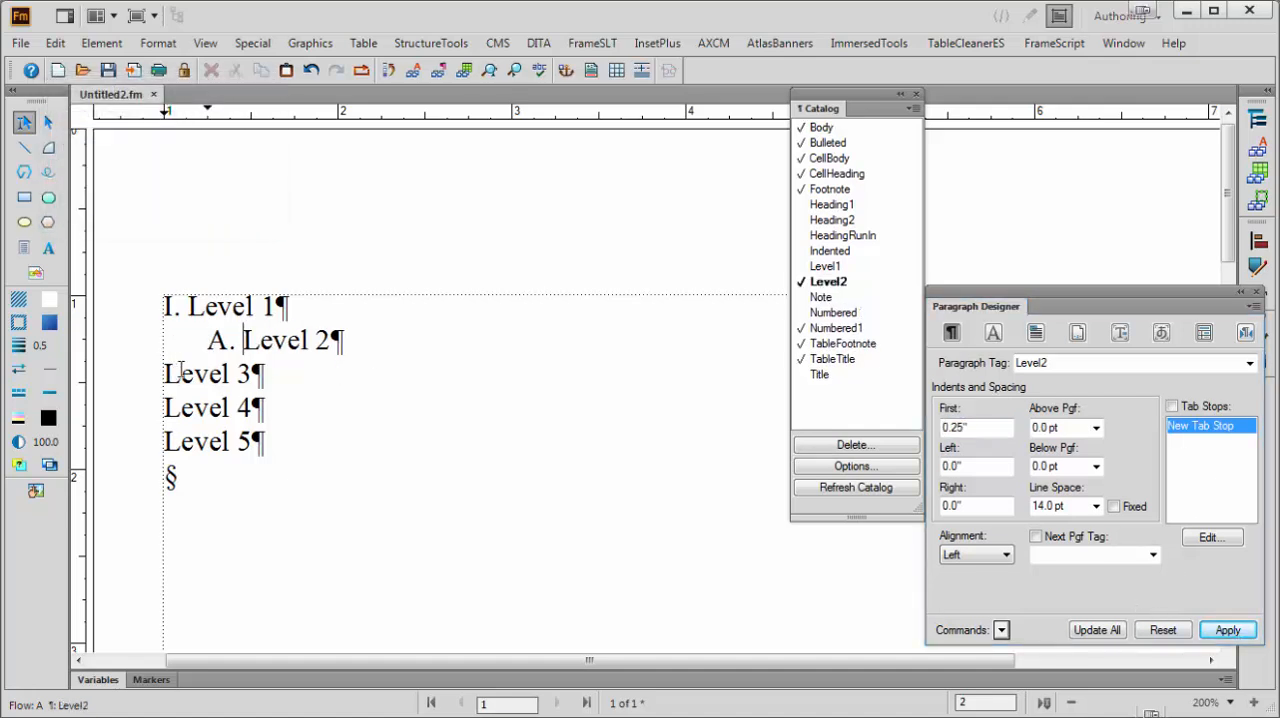
Create a paragraph format named Level3 with a 0.5" first indent and apply it to the Level 3 paragraph
{"action": "double_click", "coordinate": [1036, 364]}
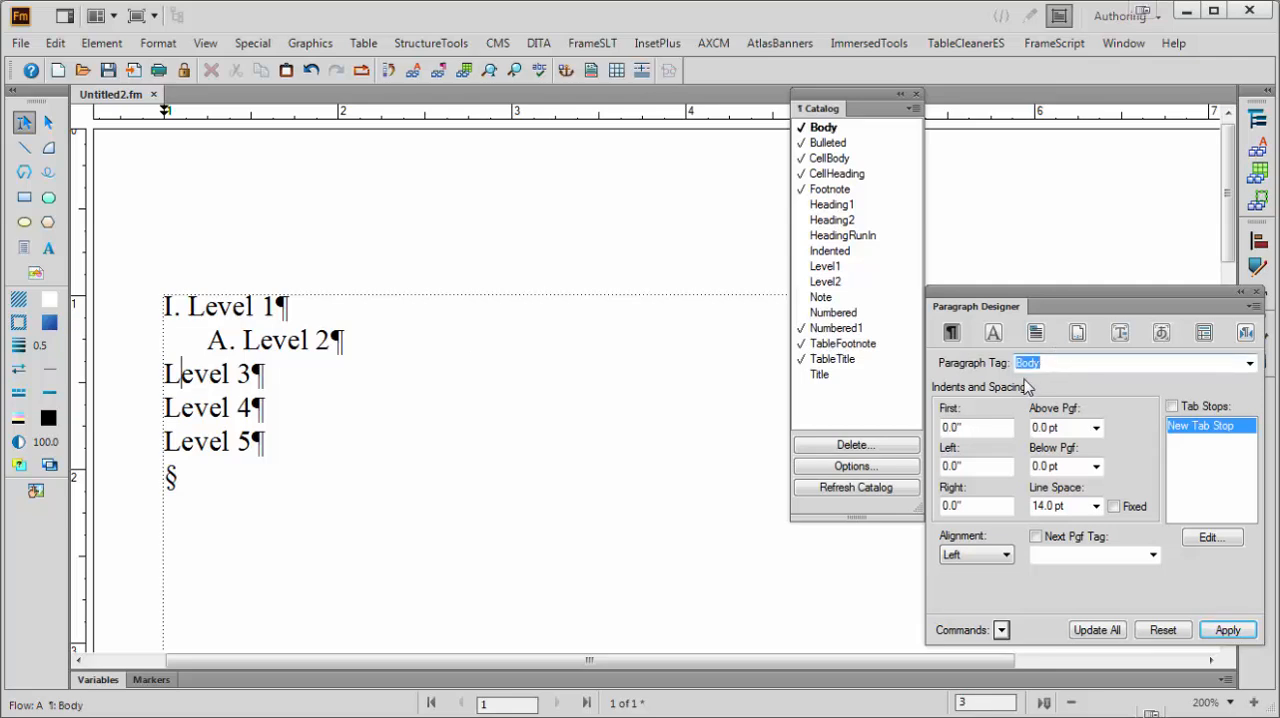
{"action": "type", "text": "Level"}
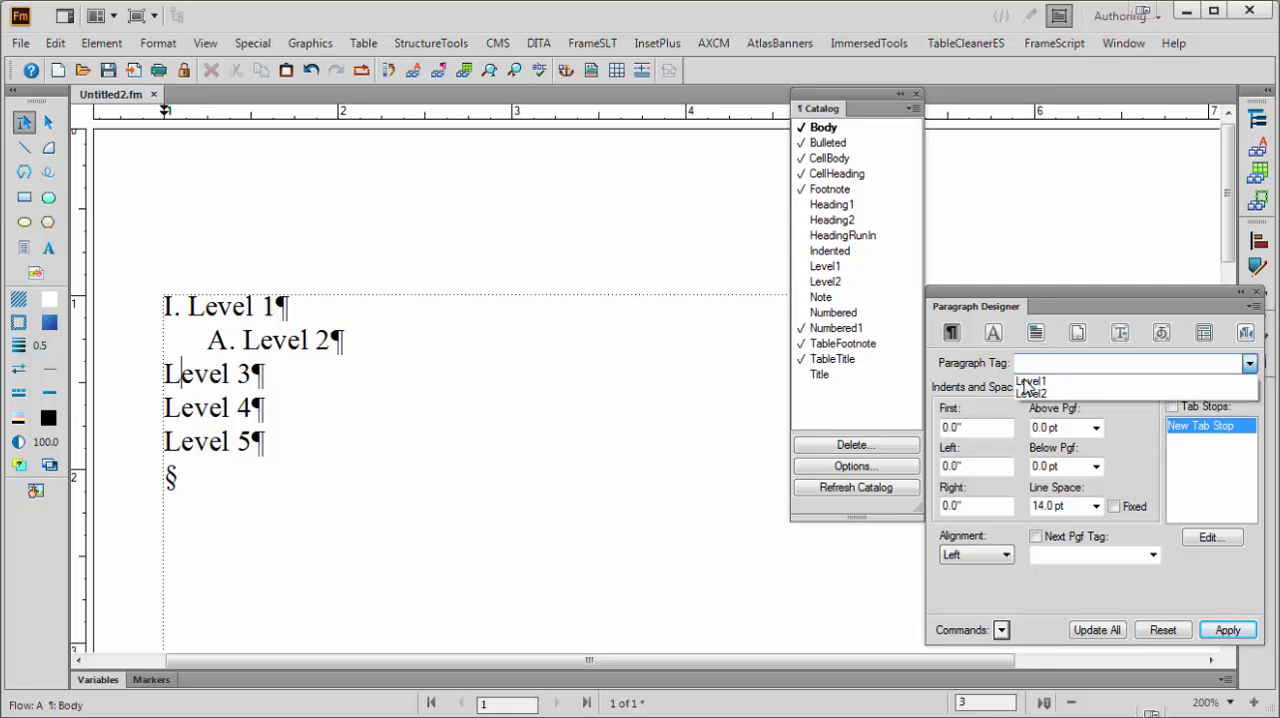
{"action": "type", "text": "3"}
{"action": "left_click", "coordinate": [975, 430]}
{"action": "double_click", "coordinate": [975, 436]}
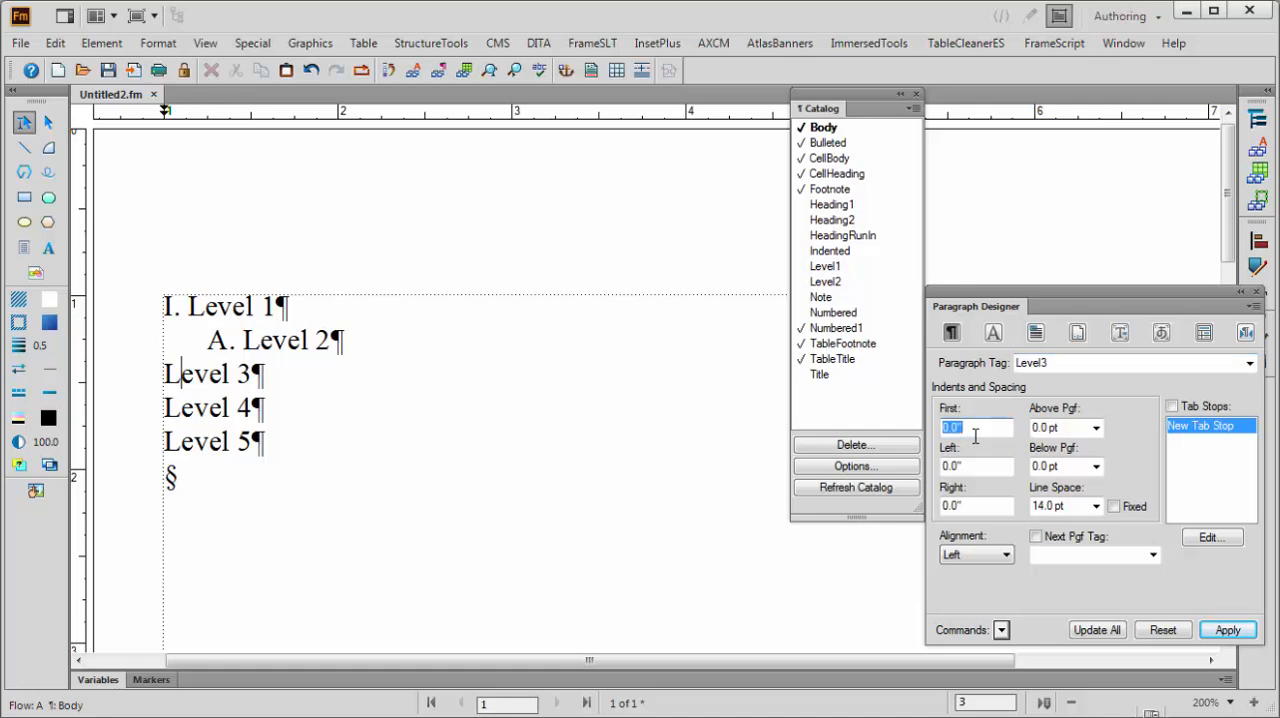
{"action": "left_click", "coordinate": [975, 436]}
{"action": "left_click", "coordinate": [1238, 632]}
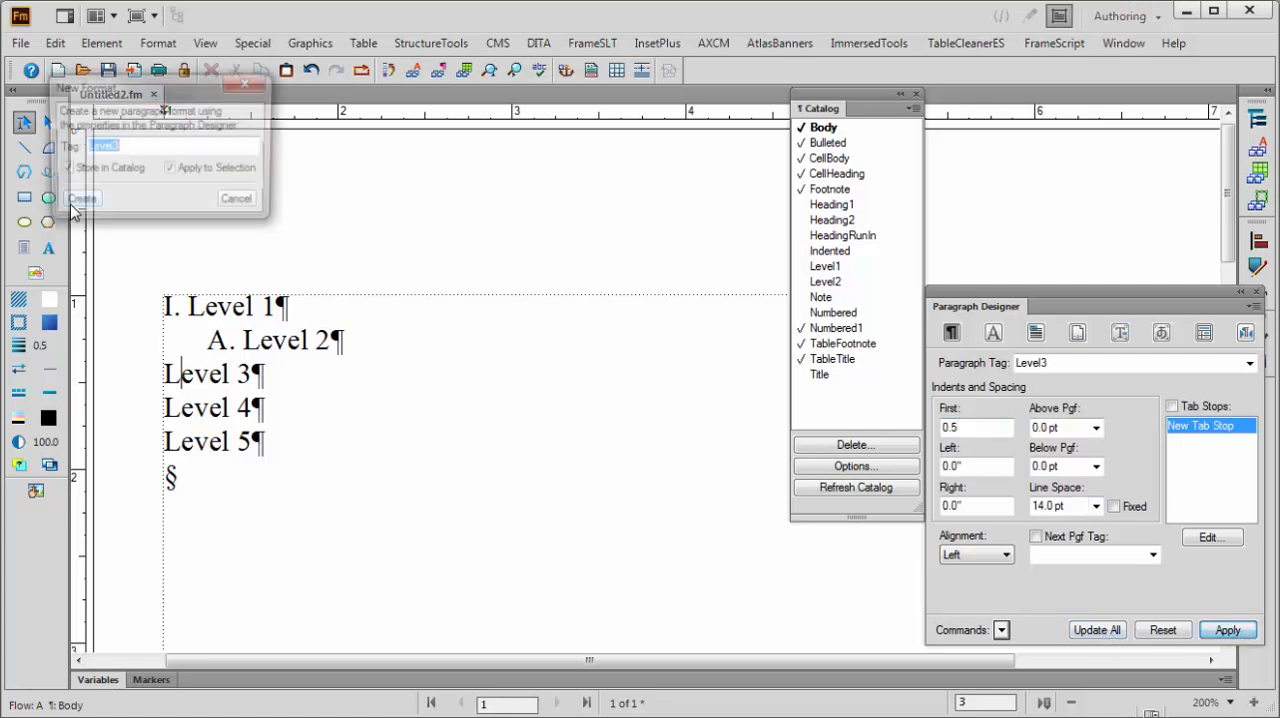
{"action": "left_click", "coordinate": [70, 202]}
Insert the manual prefix "1." before the Level 3 paragraph's text
{"action": "left_click", "coordinate": [252, 372]}
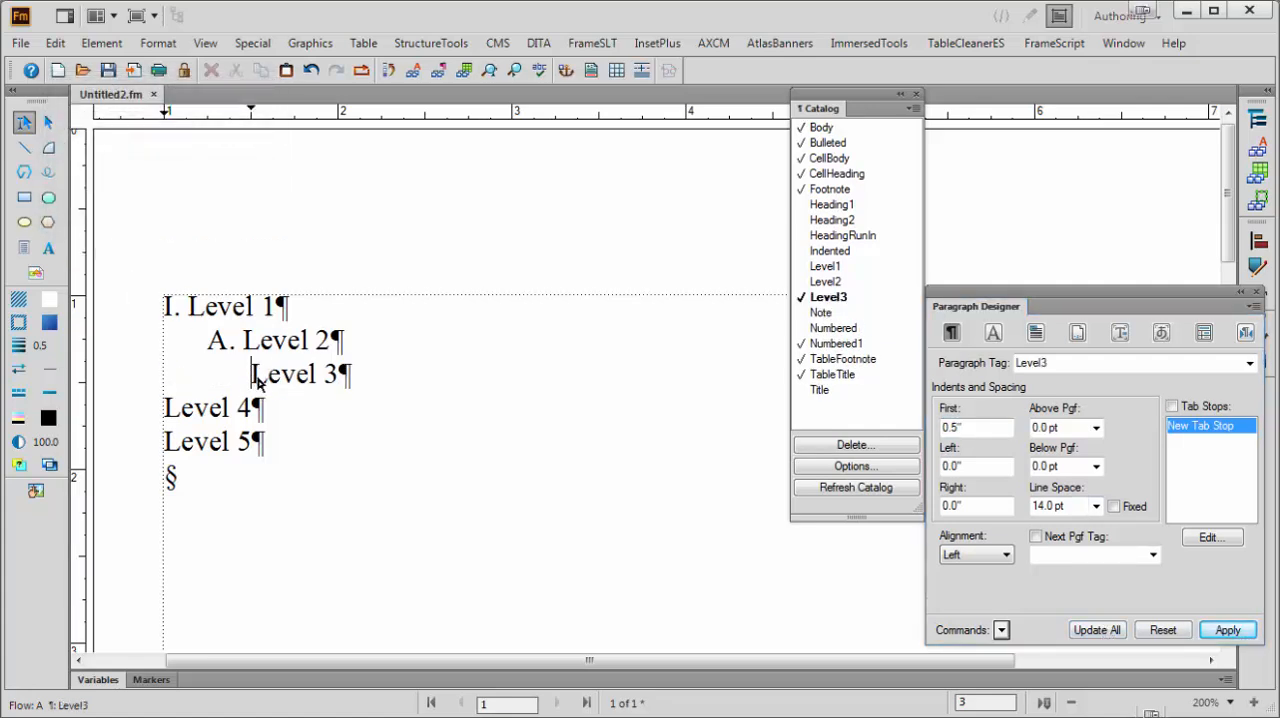
{"action": "type", "text": "1"}
{"action": "key", "text": "Tab"}
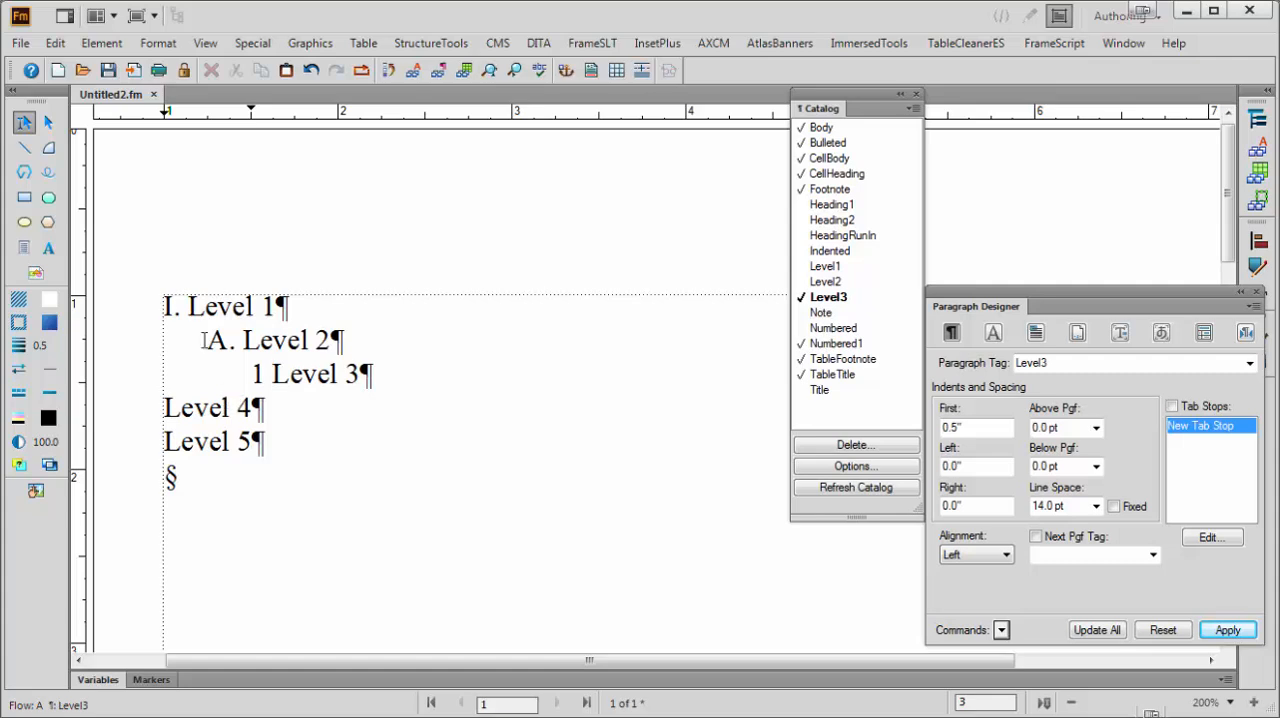
{"action": "key", "text": "BackSpace"}
{"action": "type", "text": "."}
{"action": "key", "text": "Tab"}
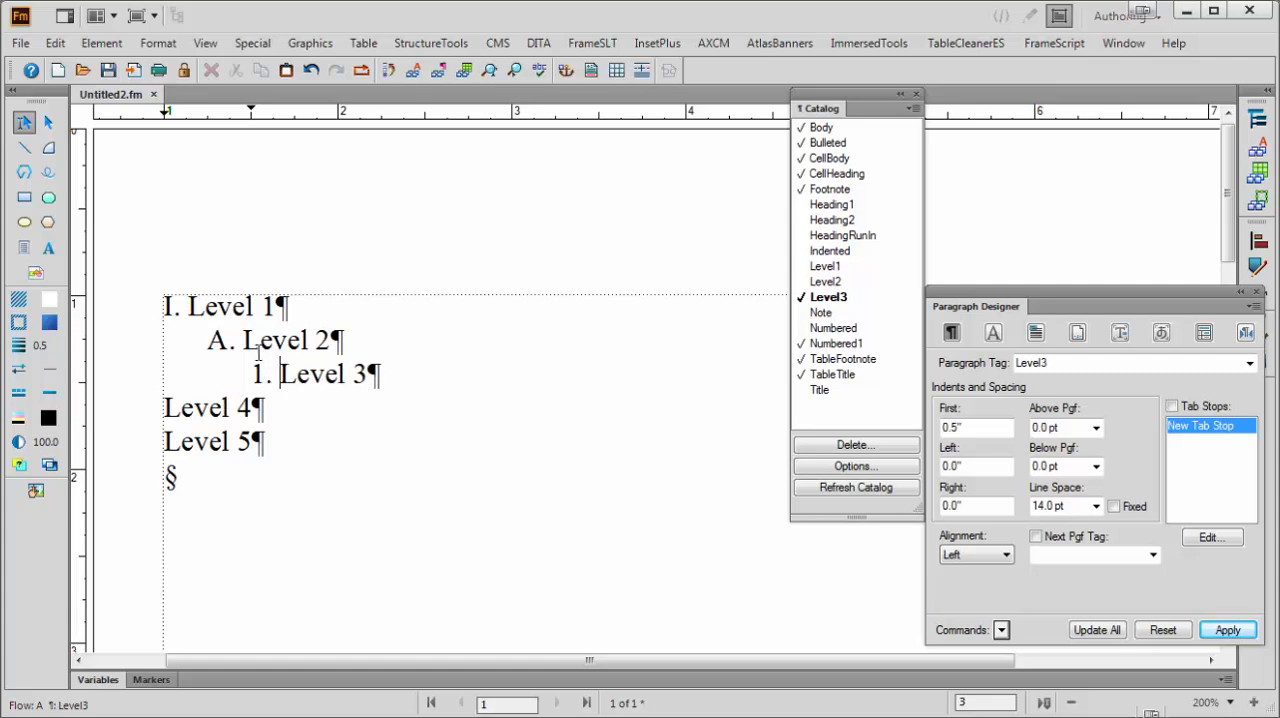
Create and apply a paragraph format named Leve4 with a 0.75" first indent for the Level 4 paragraph, and prefix its text with "a."
{"action": "left_click", "coordinate": [205, 407]}
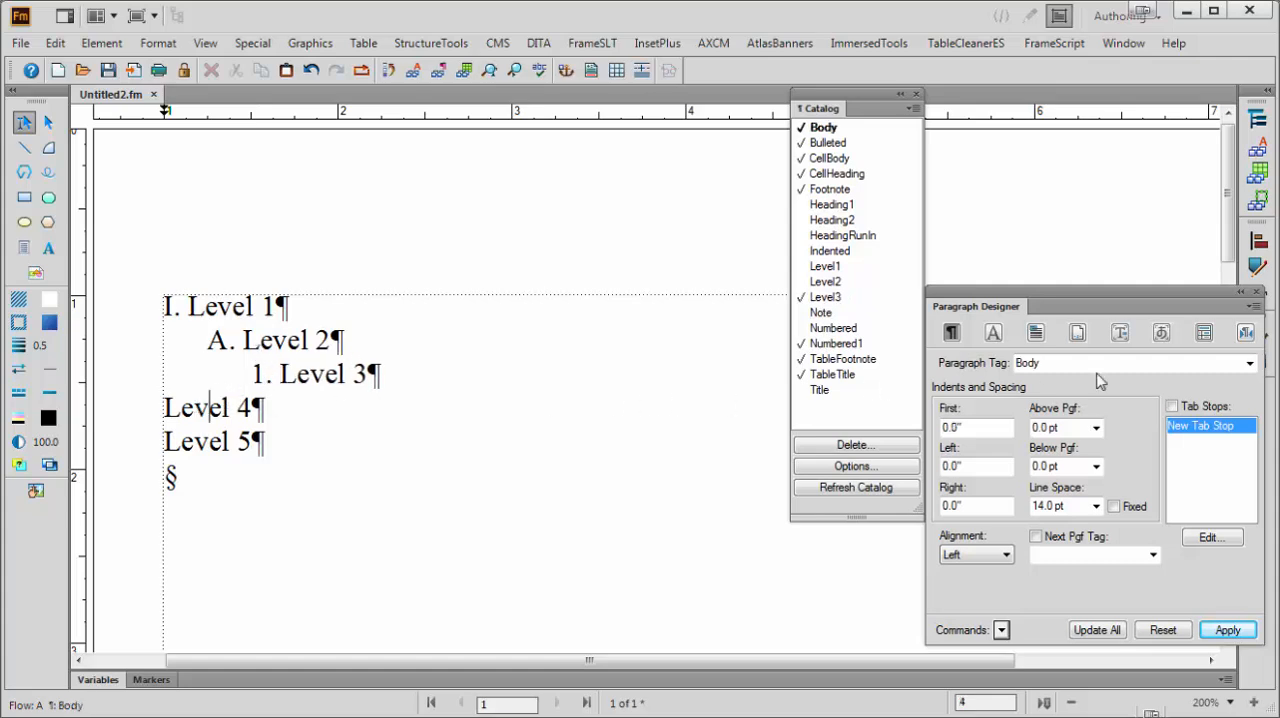
{"action": "double_click", "coordinate": [1064, 363]}
{"action": "type", "text": "zL"}
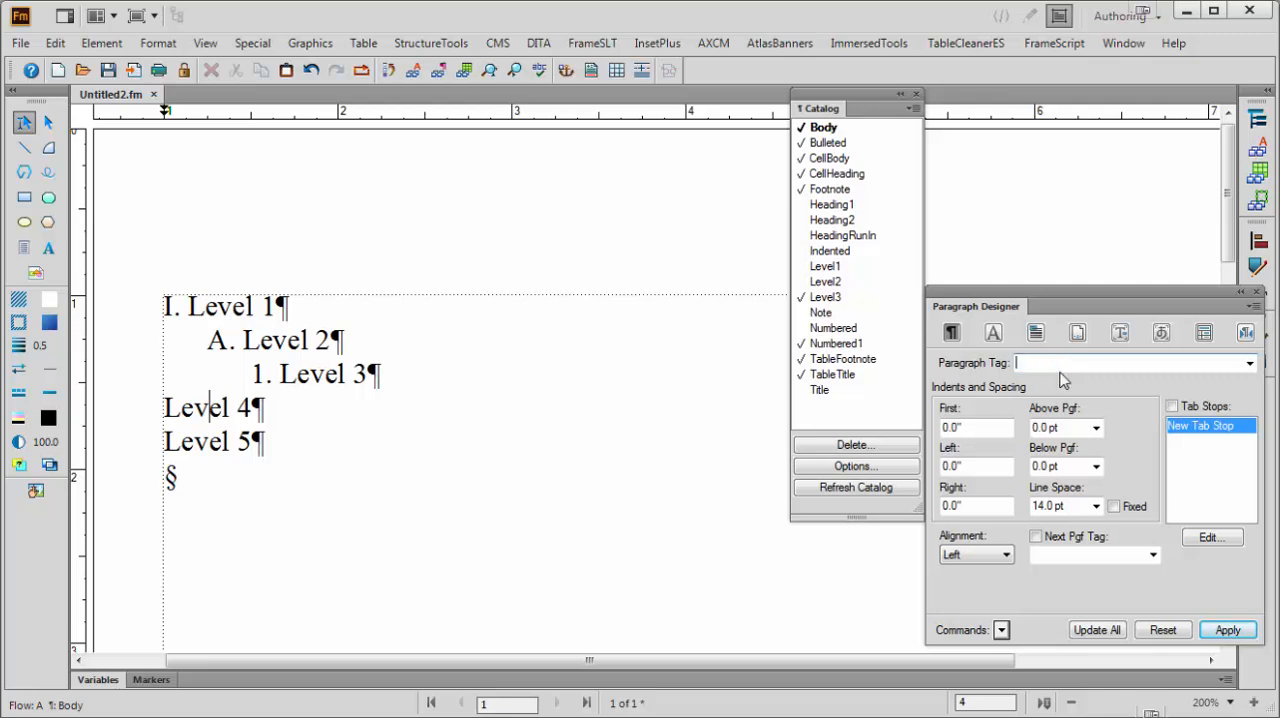
{"action": "type", "text": "Leve"}
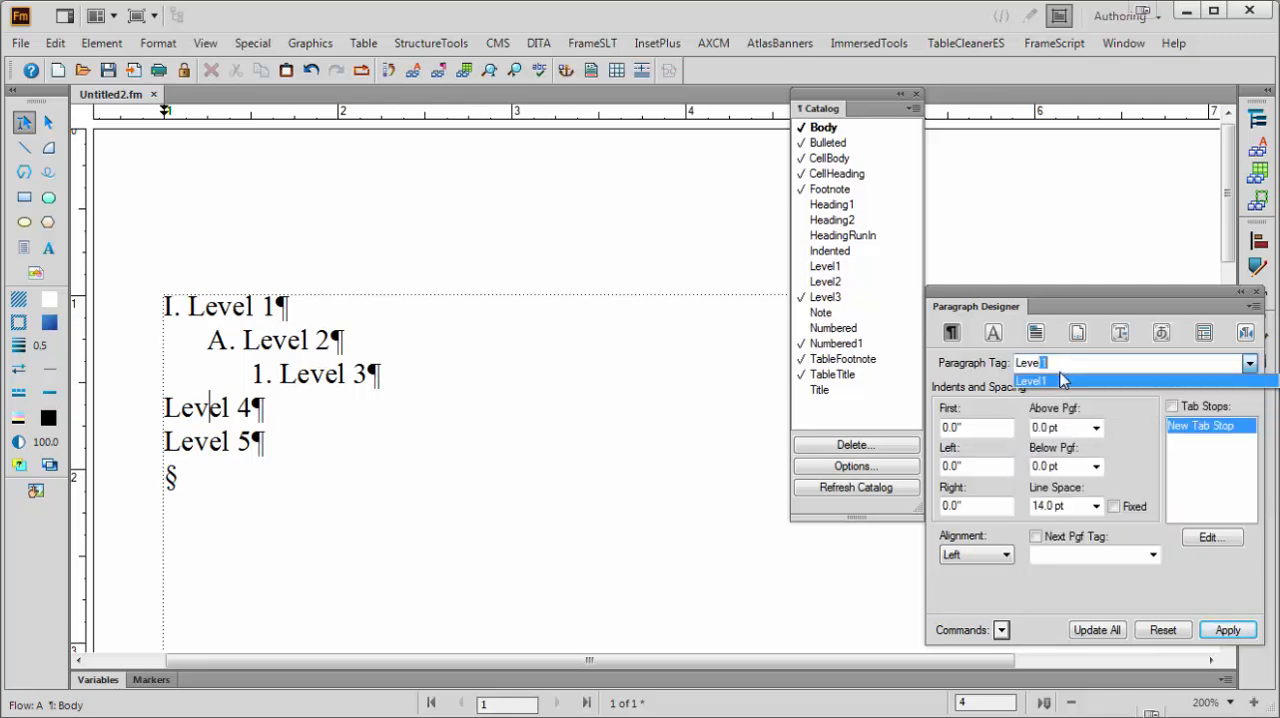
{"action": "type", "text": "4"}
{"action": "left_click", "coordinate": [979, 428]}
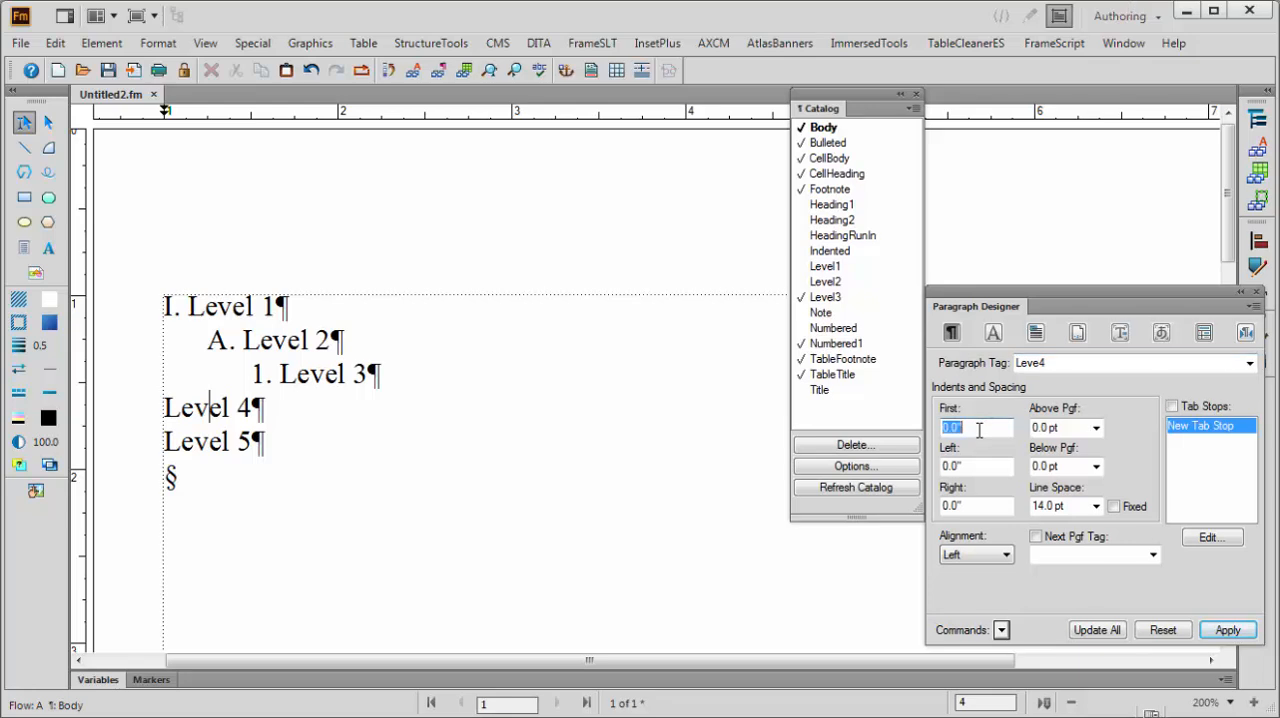
{"action": "key", "text": "BackSpace"}
{"action": "type", "text": ".75"}
{"action": "left_click", "coordinate": [1228, 630]}
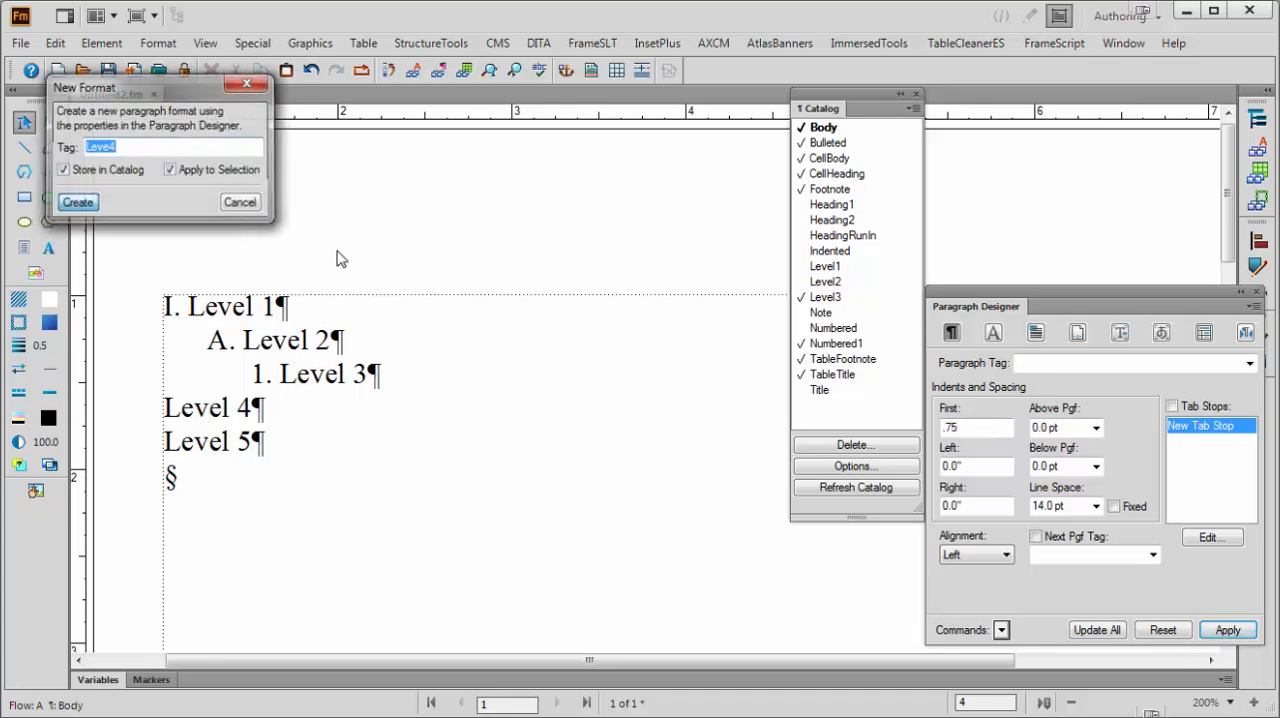
{"action": "key", "text": "Return"}
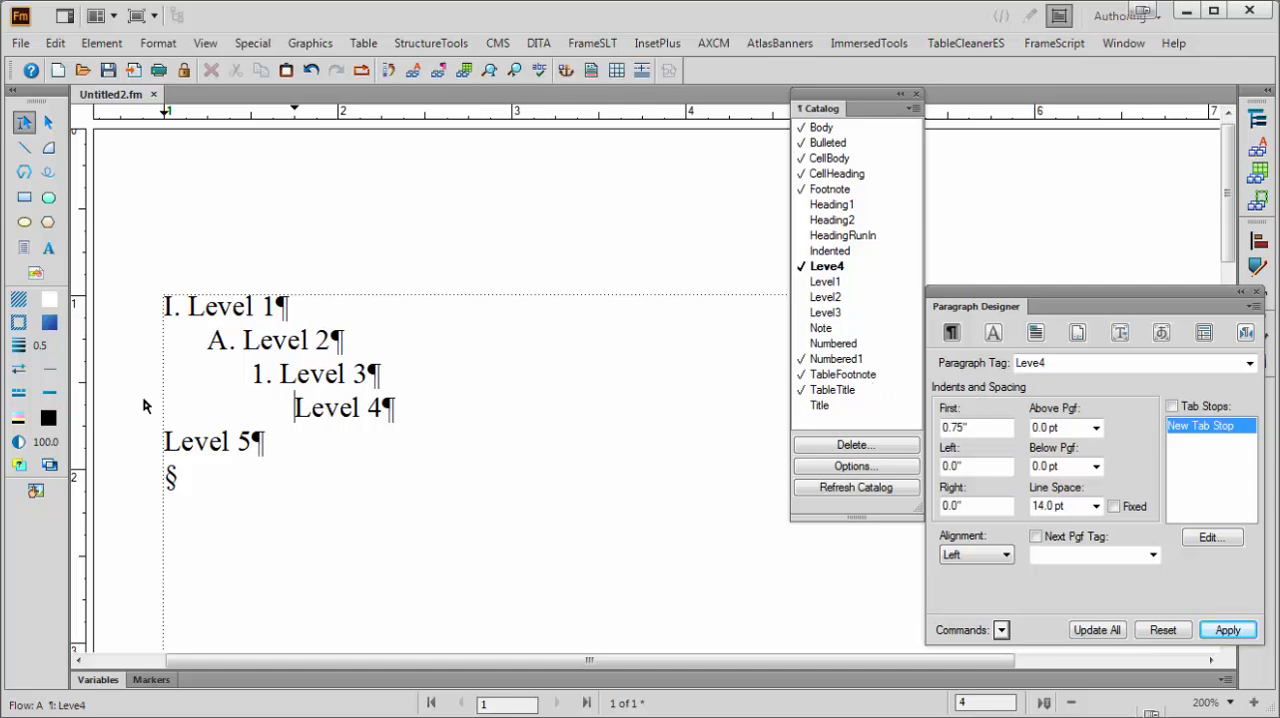
{"action": "type", "text": "a."}
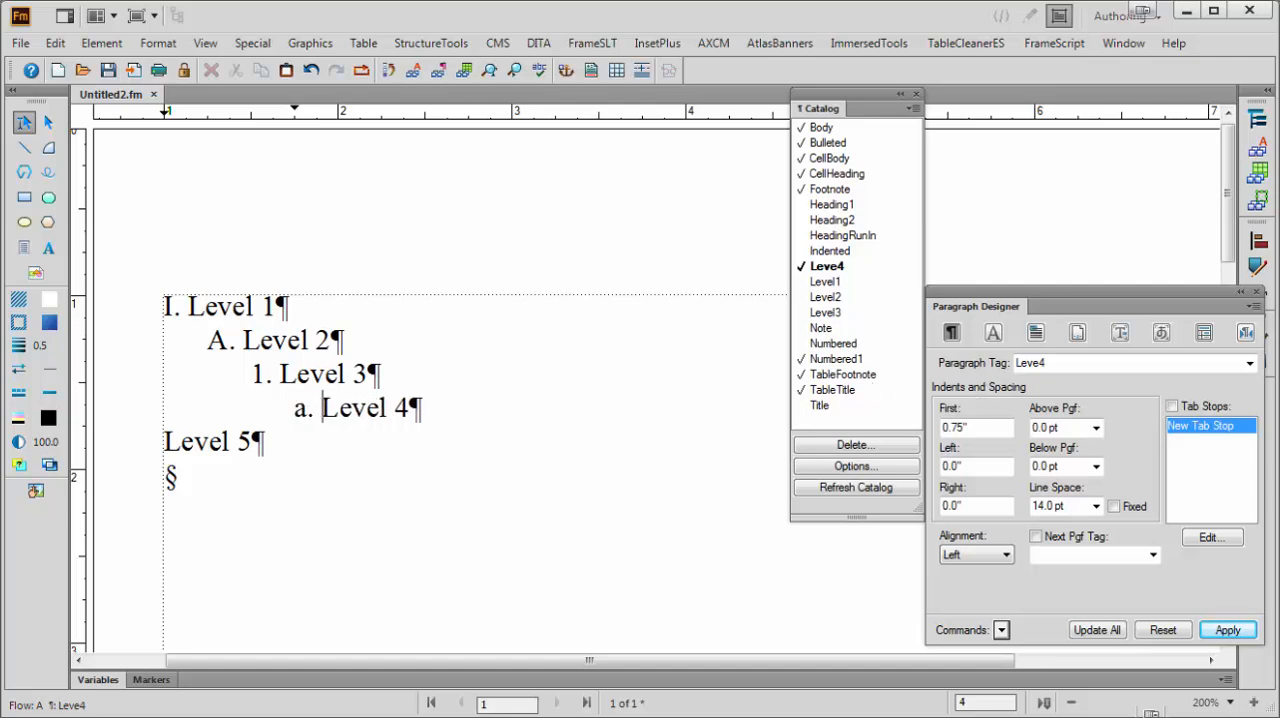
Create a paragraph format named Level5 with a 1.0" first indent and apply it to the Level 5 paragraph
{"action": "left_click", "coordinate": [197, 440]}
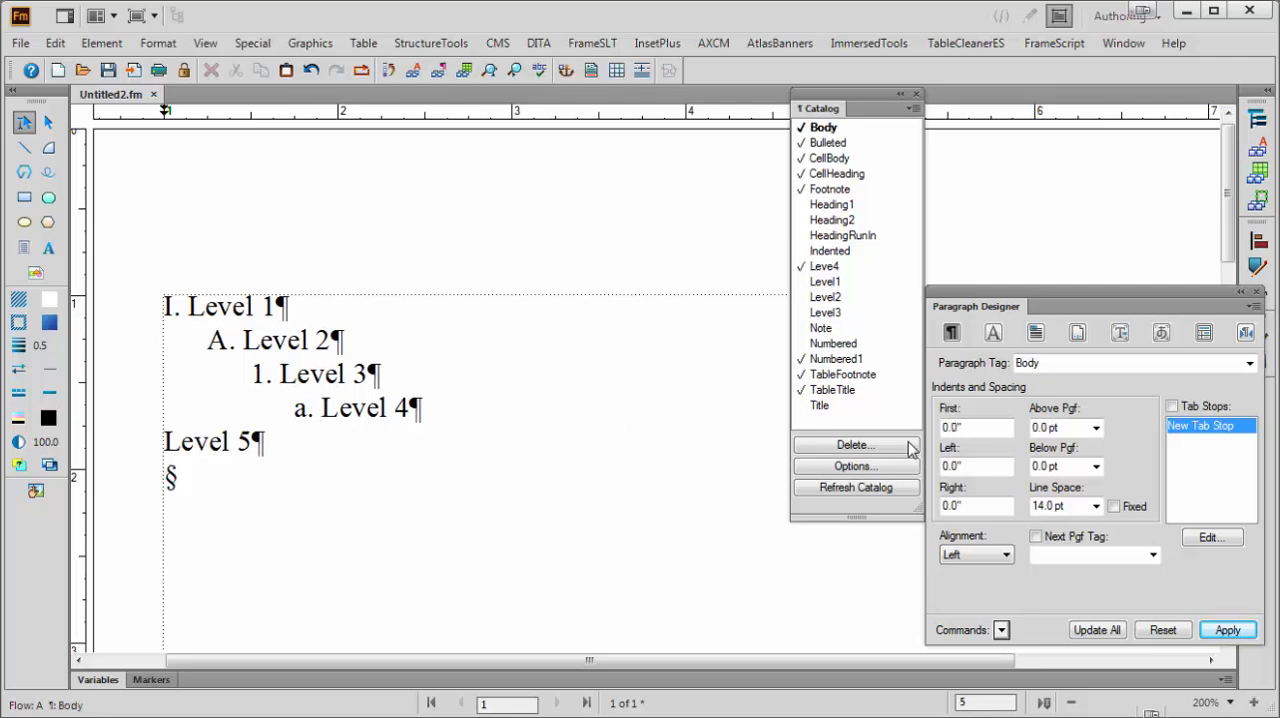
{"action": "double_click", "coordinate": [975, 428]}
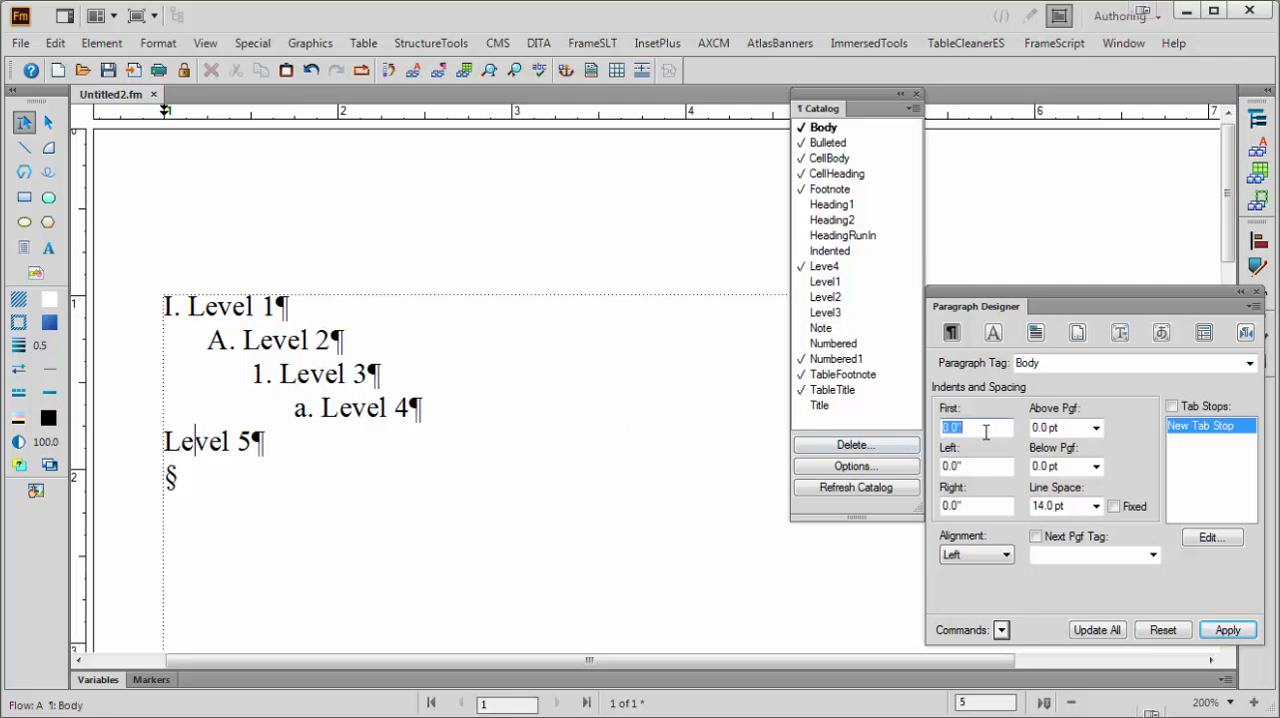
{"action": "type", "text": "1"}
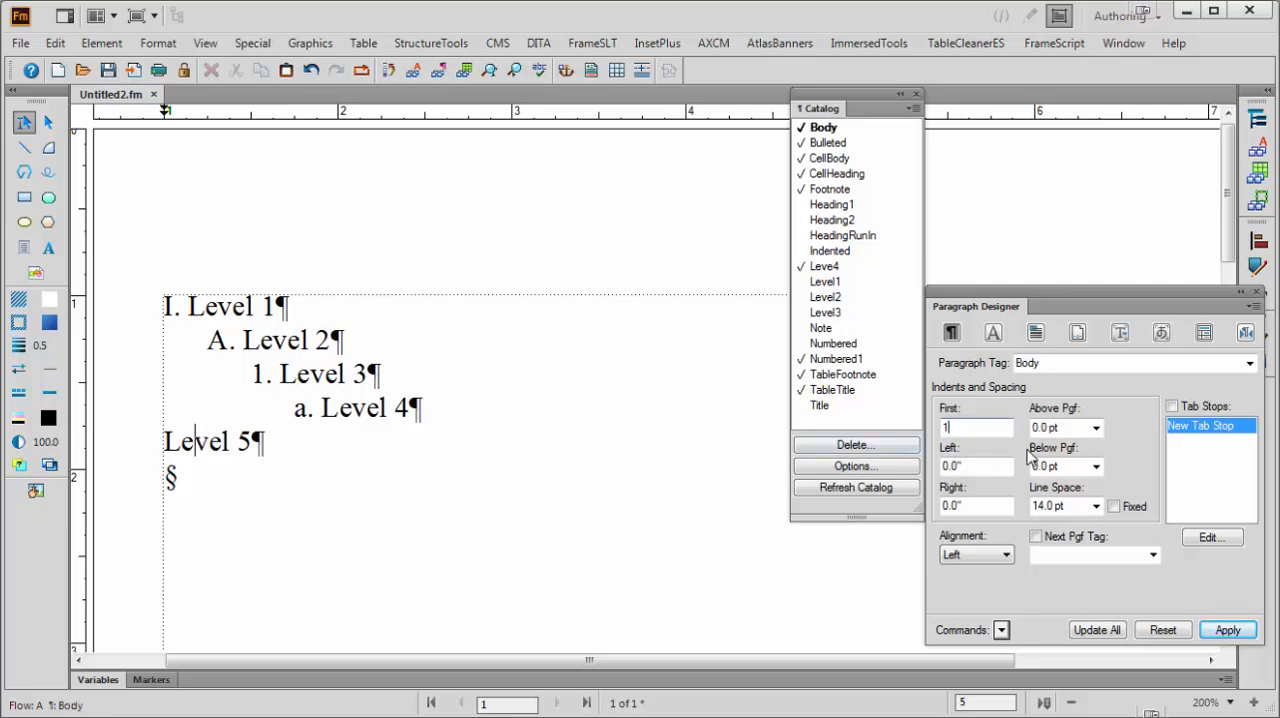
{"action": "double_click", "coordinate": [1045, 363]}
{"action": "type", "text": "Level"}
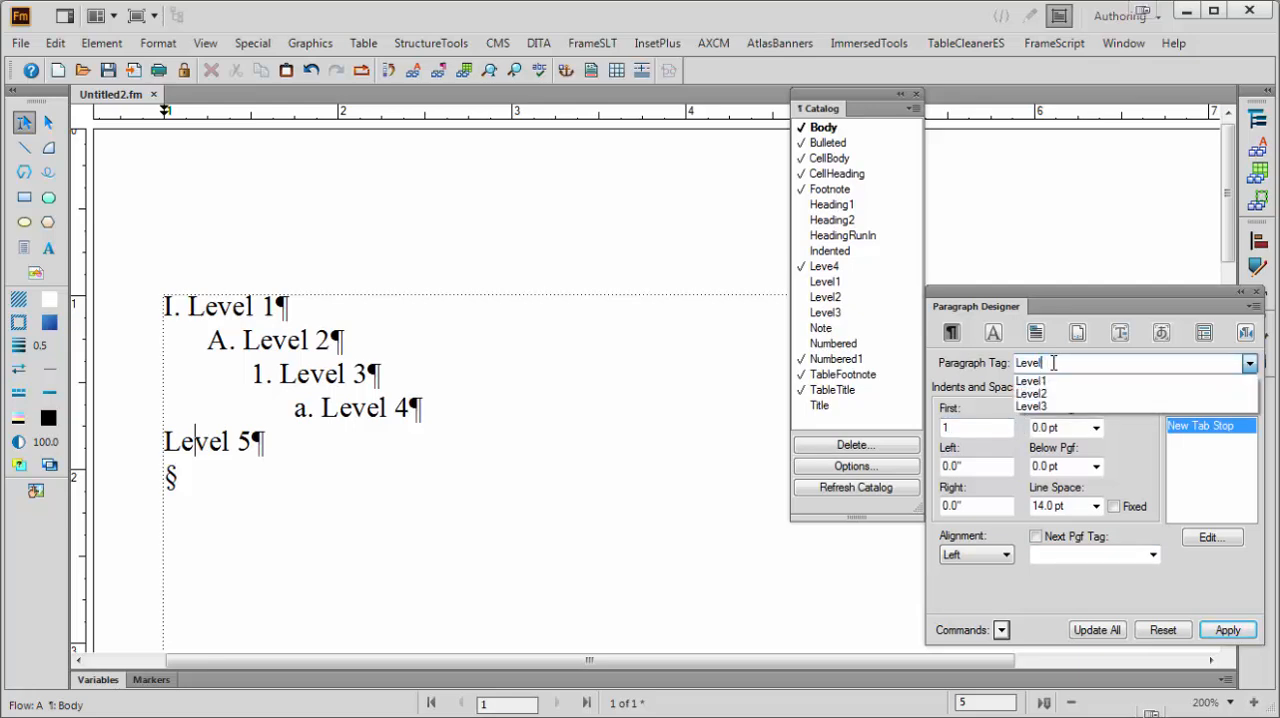
{"action": "type", "text": "5"}
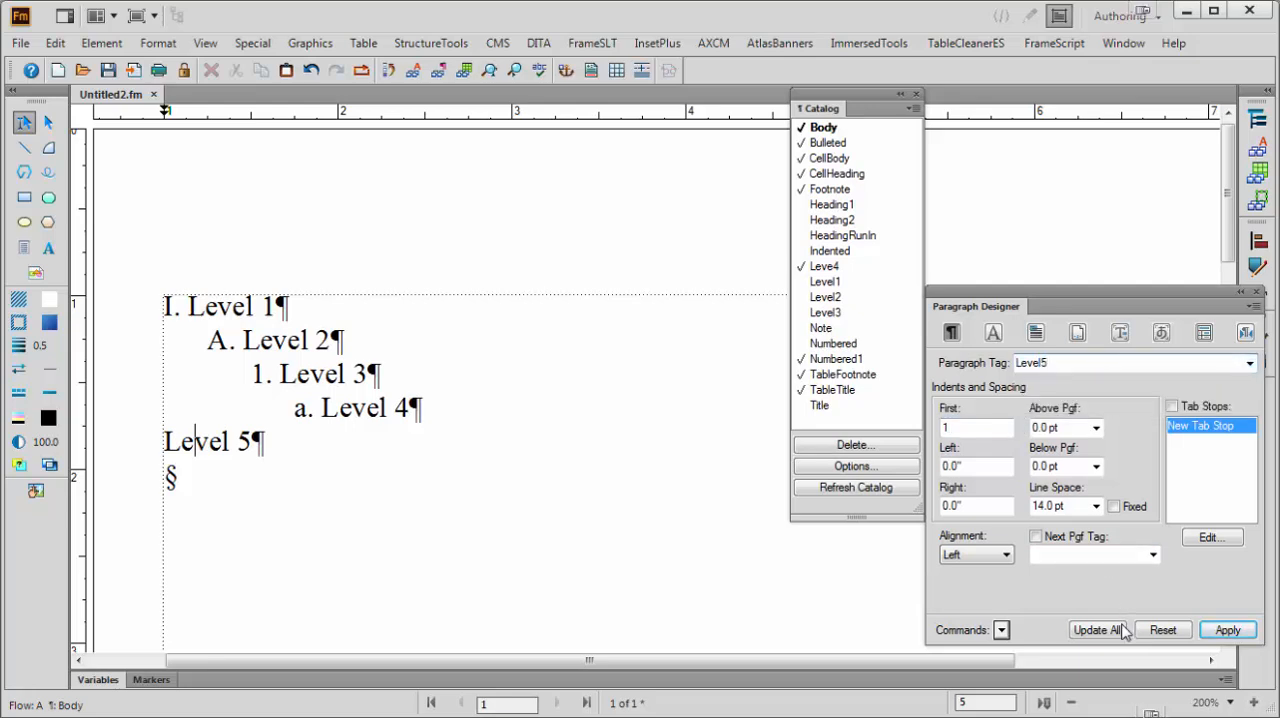
{"action": "left_click", "coordinate": [1228, 630]}
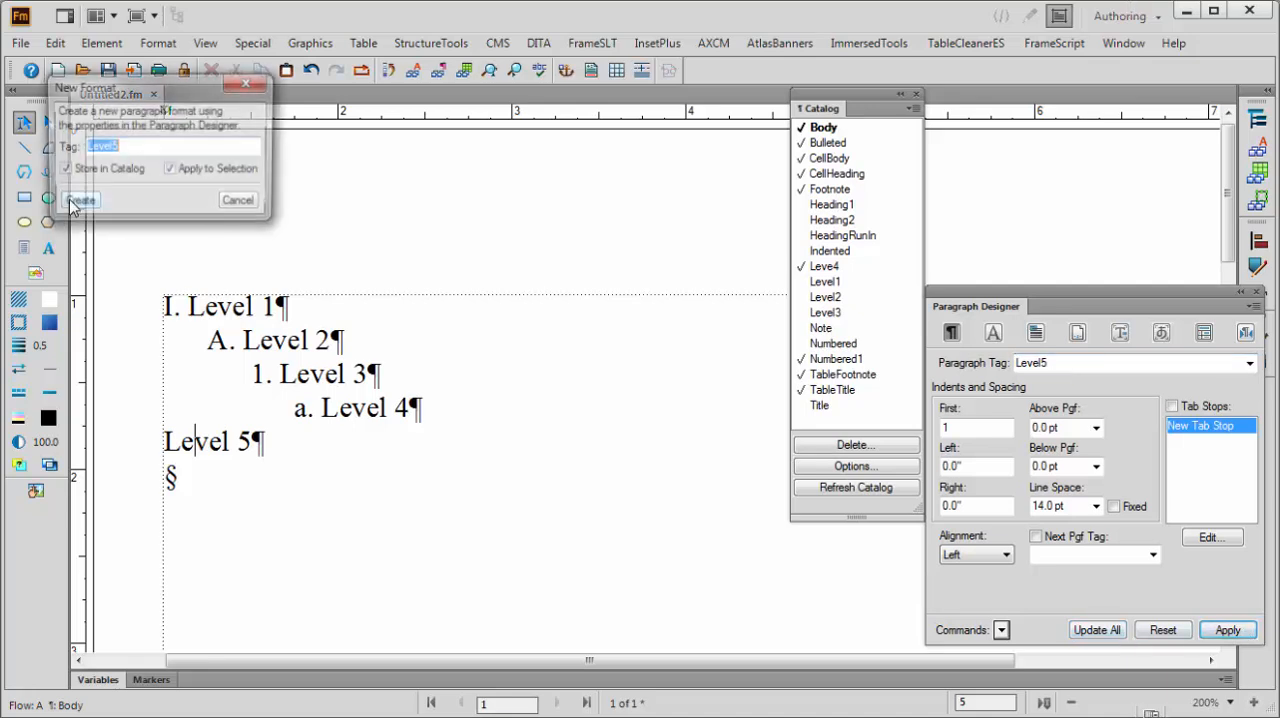
{"action": "left_click", "coordinate": [76, 203]}
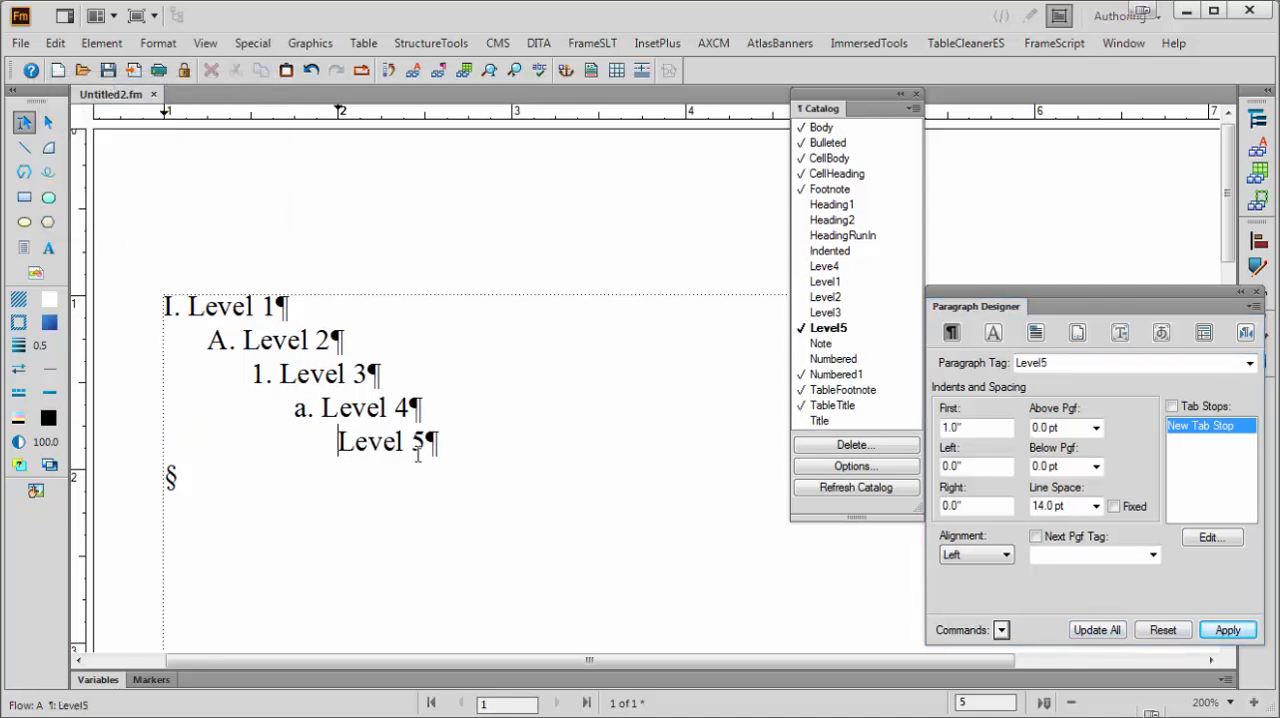
Insert the manual prefix "i." before the Level 5 text and update all paragraphs using the Level5 format
{"action": "type", "text": "1"}
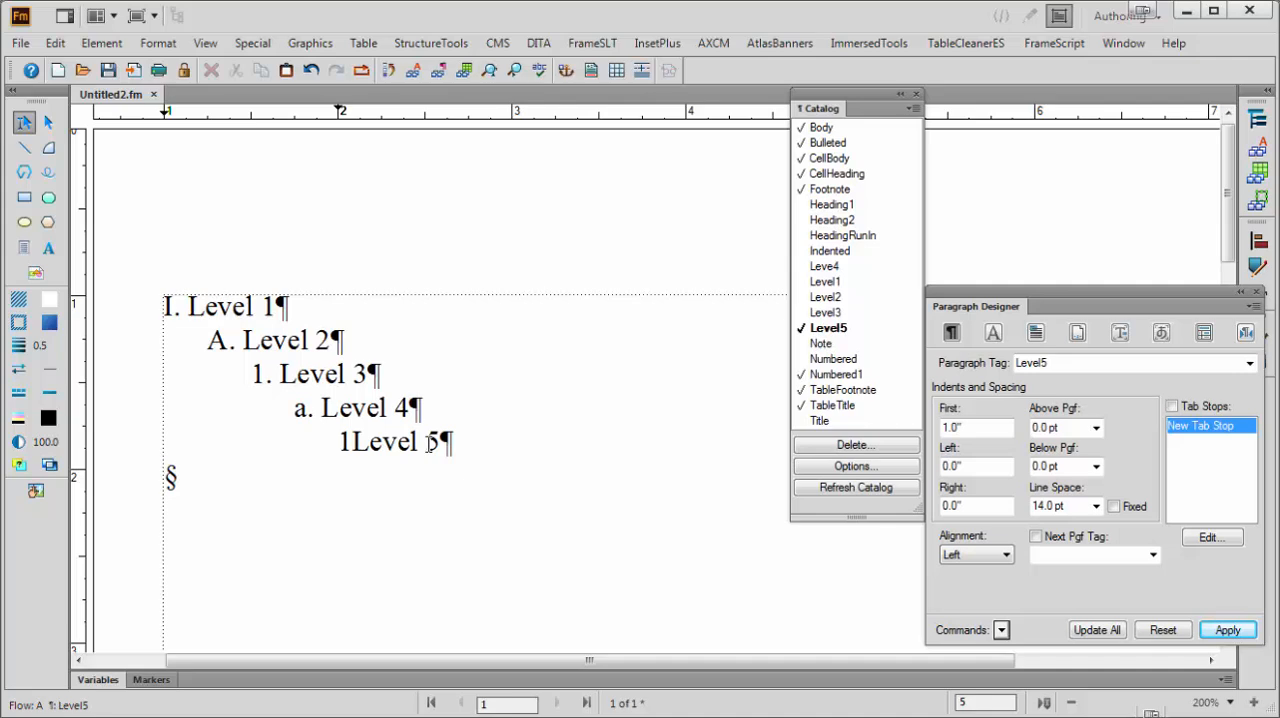
{"action": "key", "text": "BackSpace"}
{"action": "type", "text": "i."}
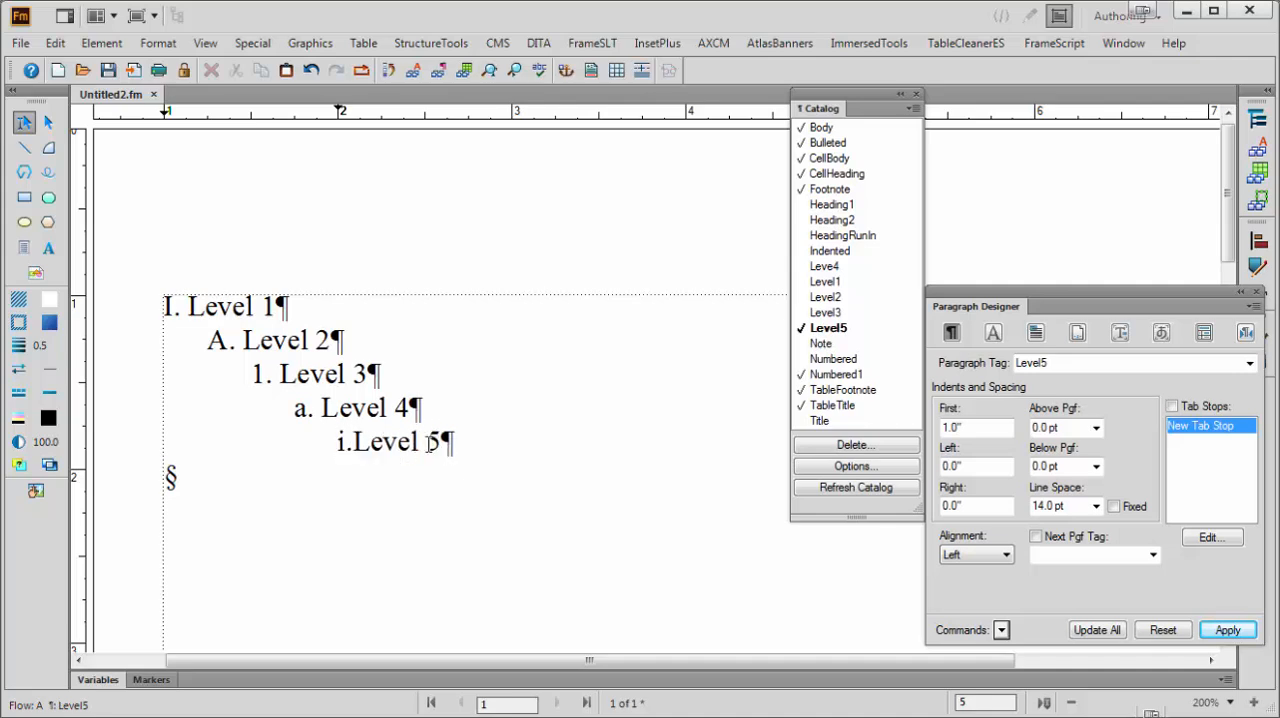
{"action": "left_click", "coordinate": [1113, 634]}
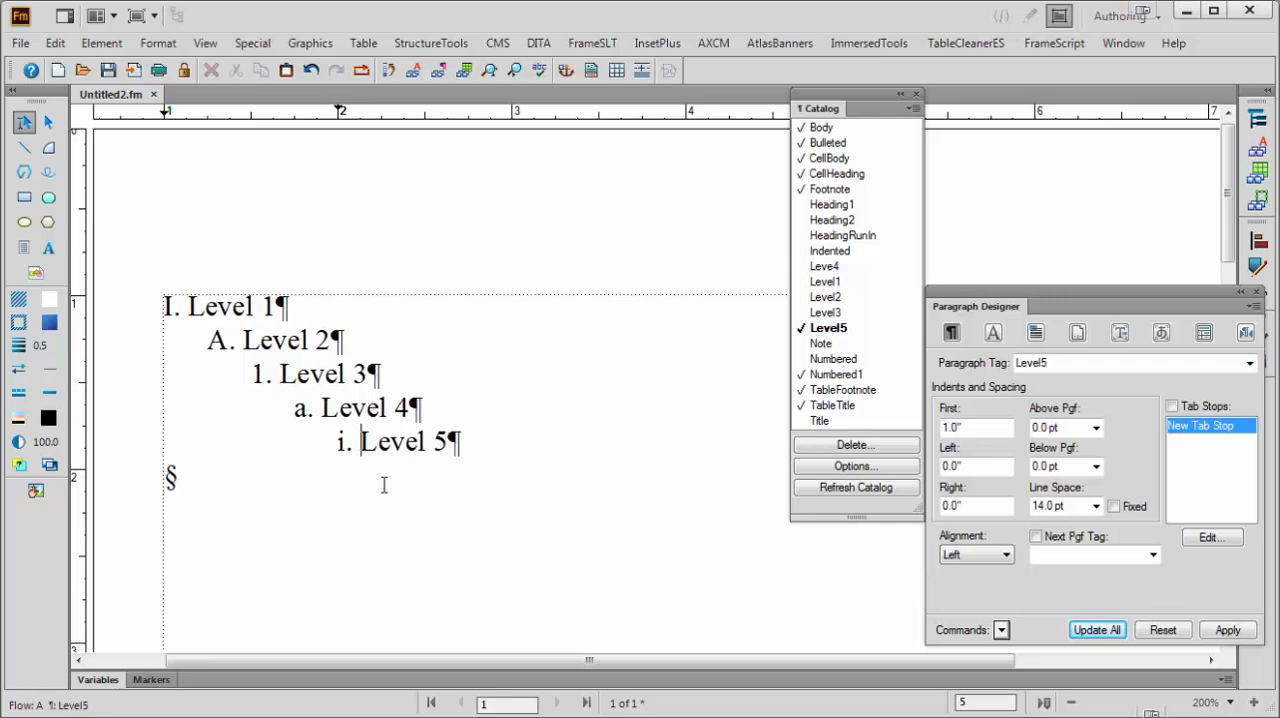
Add two more paragraphs reading "Level2" directly below the "A. Level 2" paragraph
{"action": "left_click", "coordinate": [366, 340]}
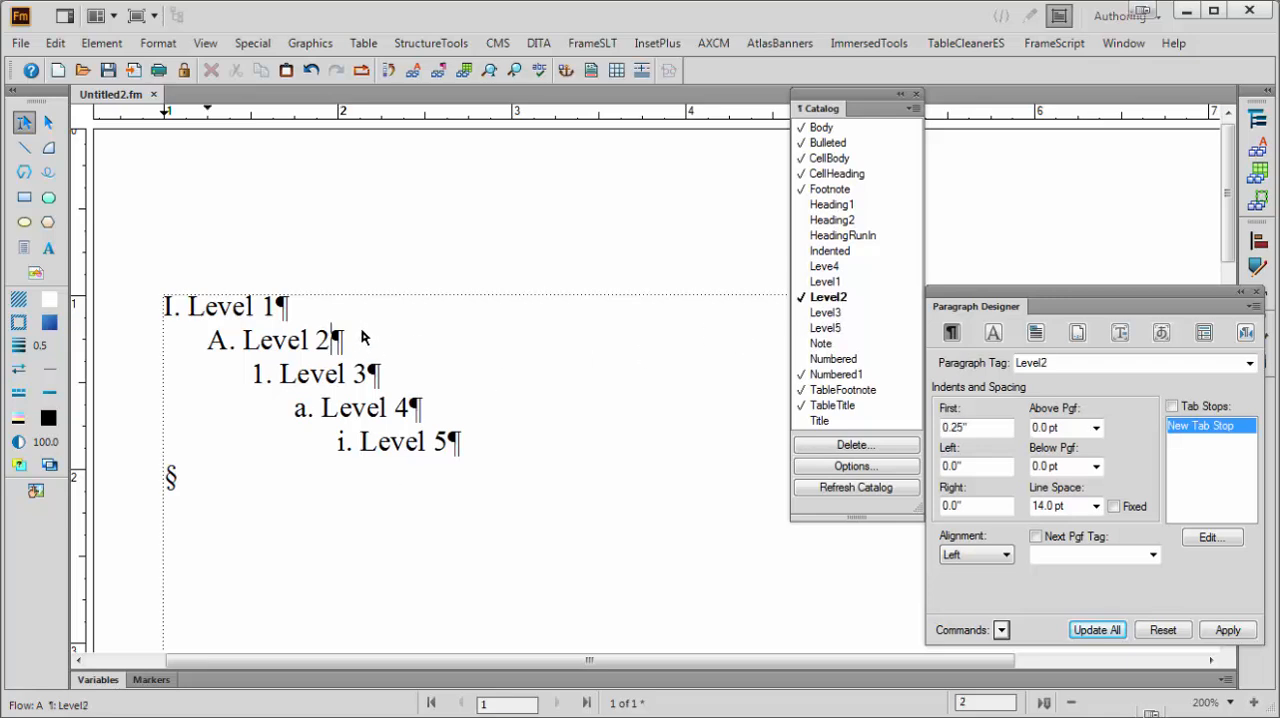
{"action": "key", "text": "Return"}
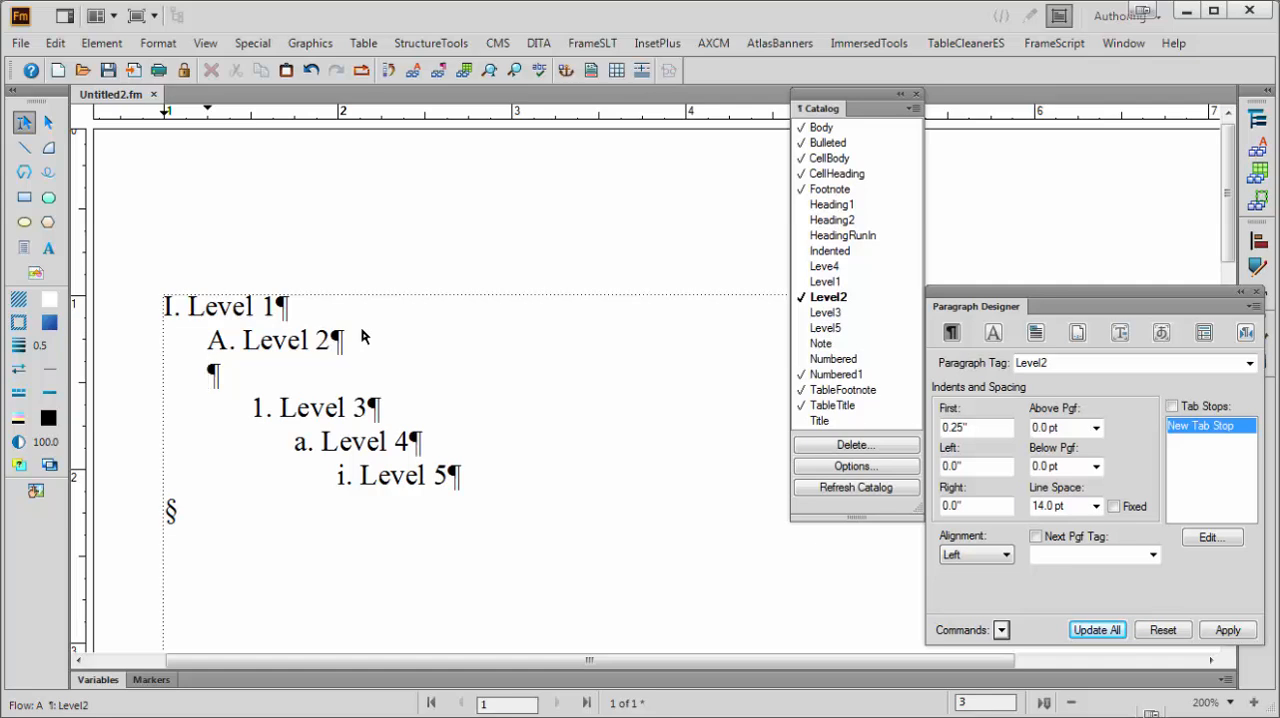
{"action": "type", "text": "Level"}
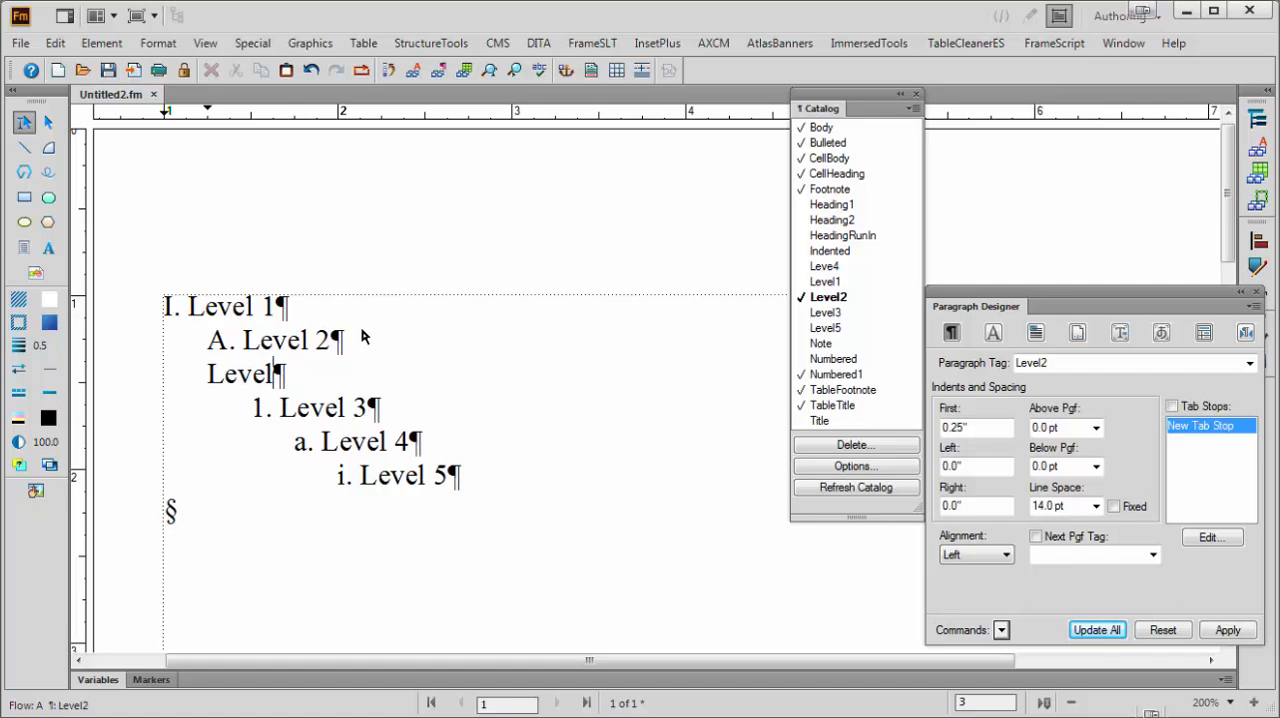
{"action": "type", "text": "2"}
{"action": "key", "text": "Return"}
{"action": "type", "text": "Lev"}
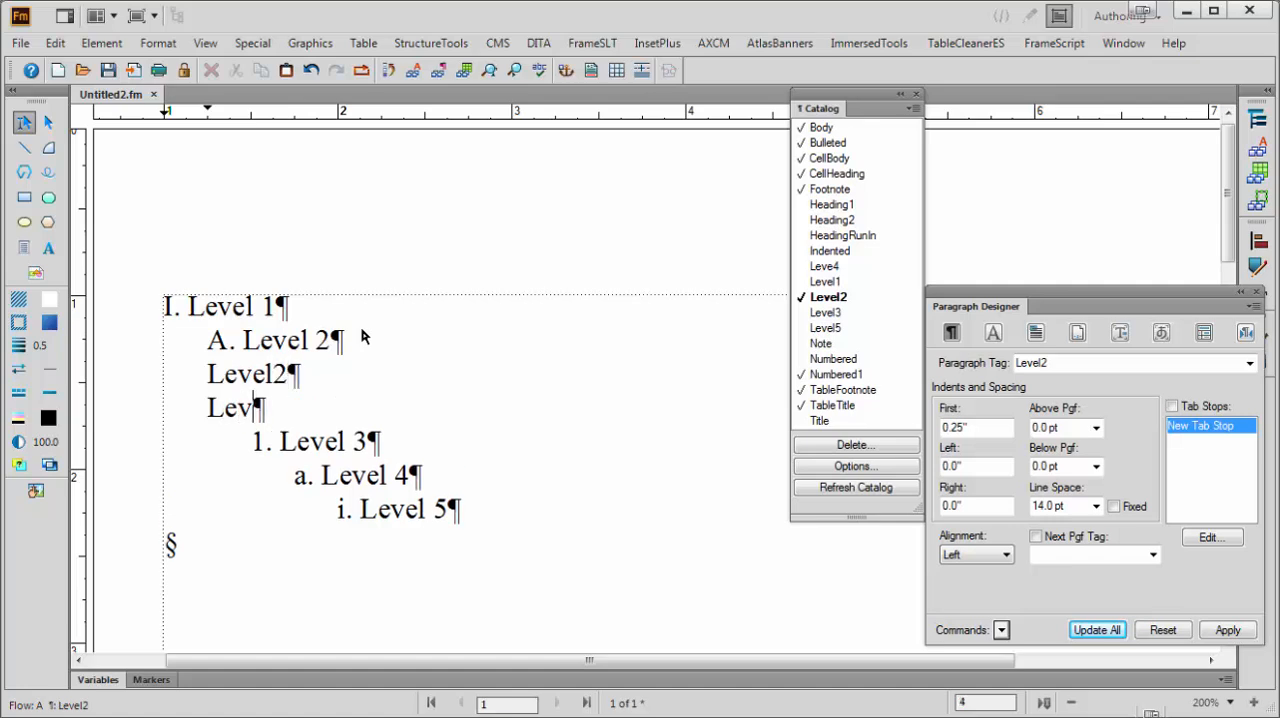
{"action": "type", "text": "el2"}
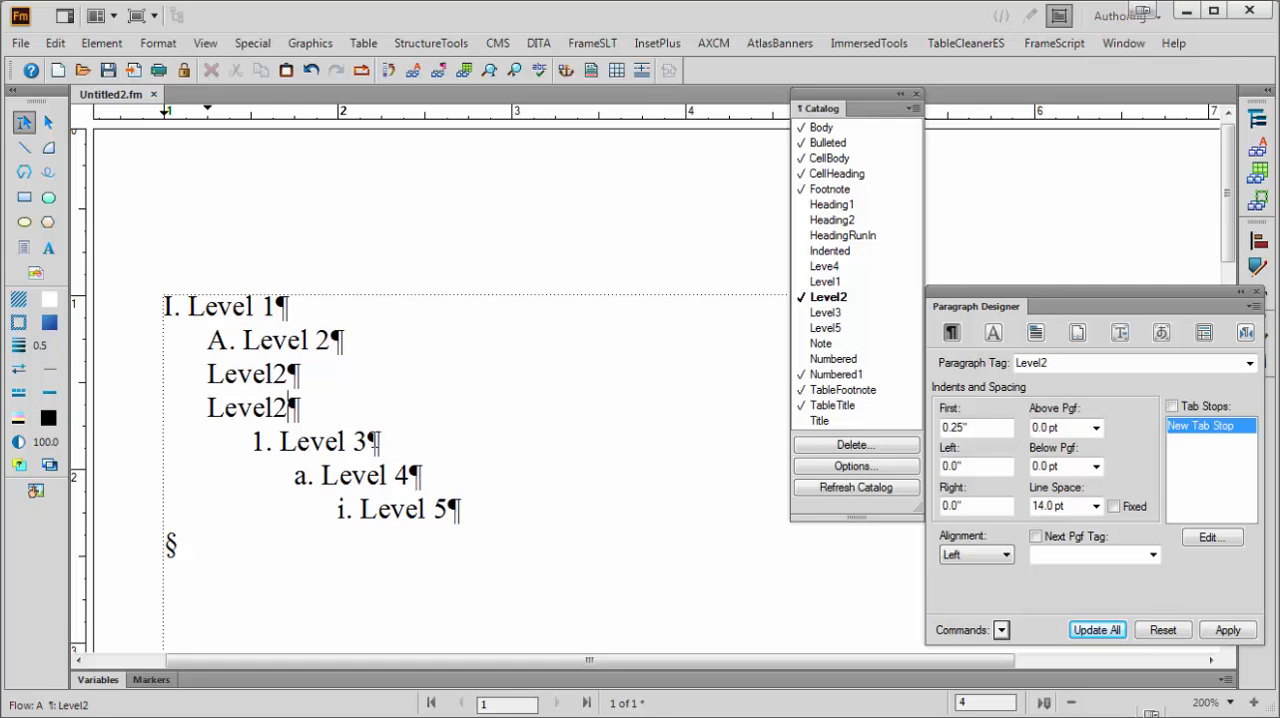
Add two more paragraphs reading "Level 3" directly below the "1. Level 3" paragraph
{"action": "left_click", "coordinate": [376, 441]}
{"action": "key", "text": "Return"}
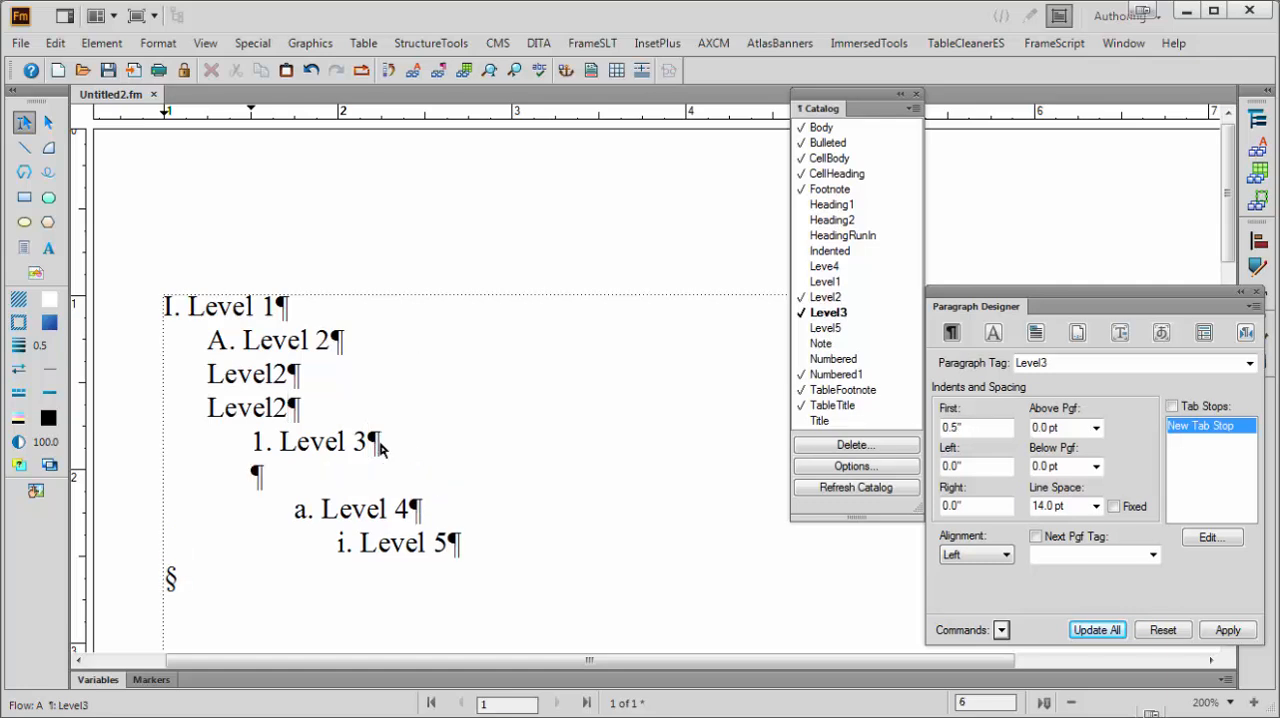
{"action": "type", "text": "Level "}
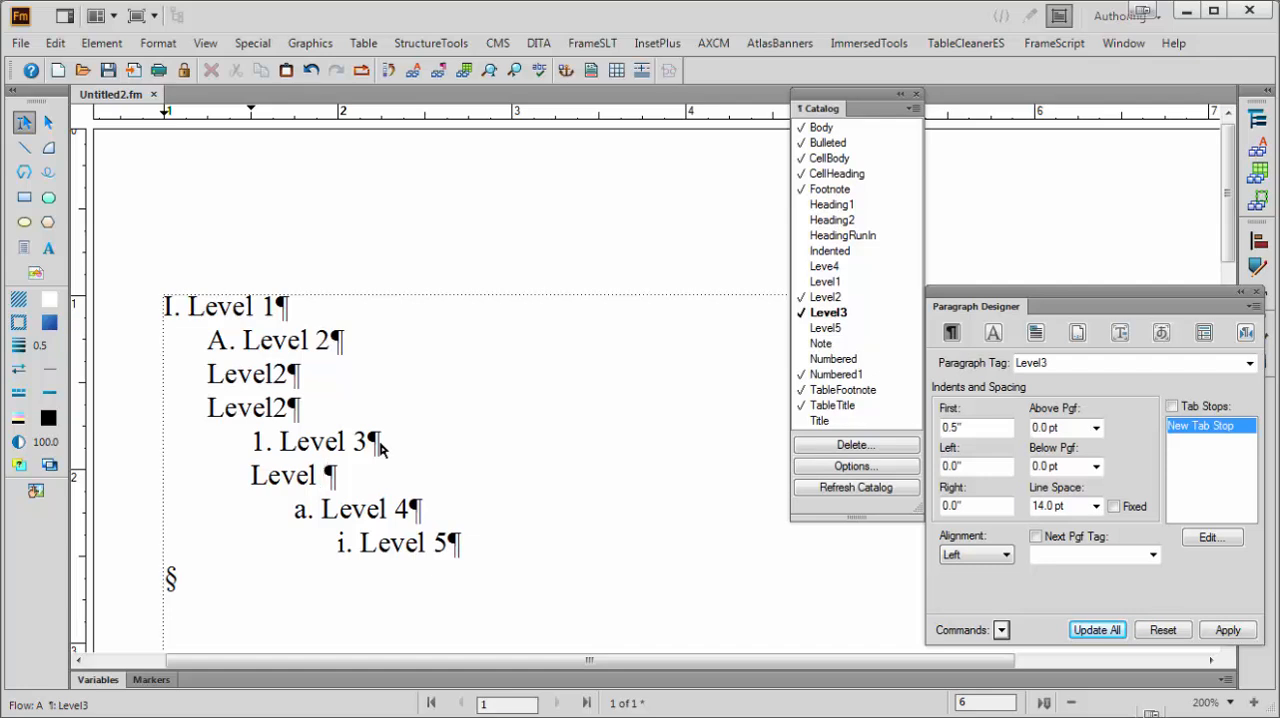
{"action": "type", "text": "3"}
{"action": "key", "text": "Return"}
{"action": "type", "text": "Le"}
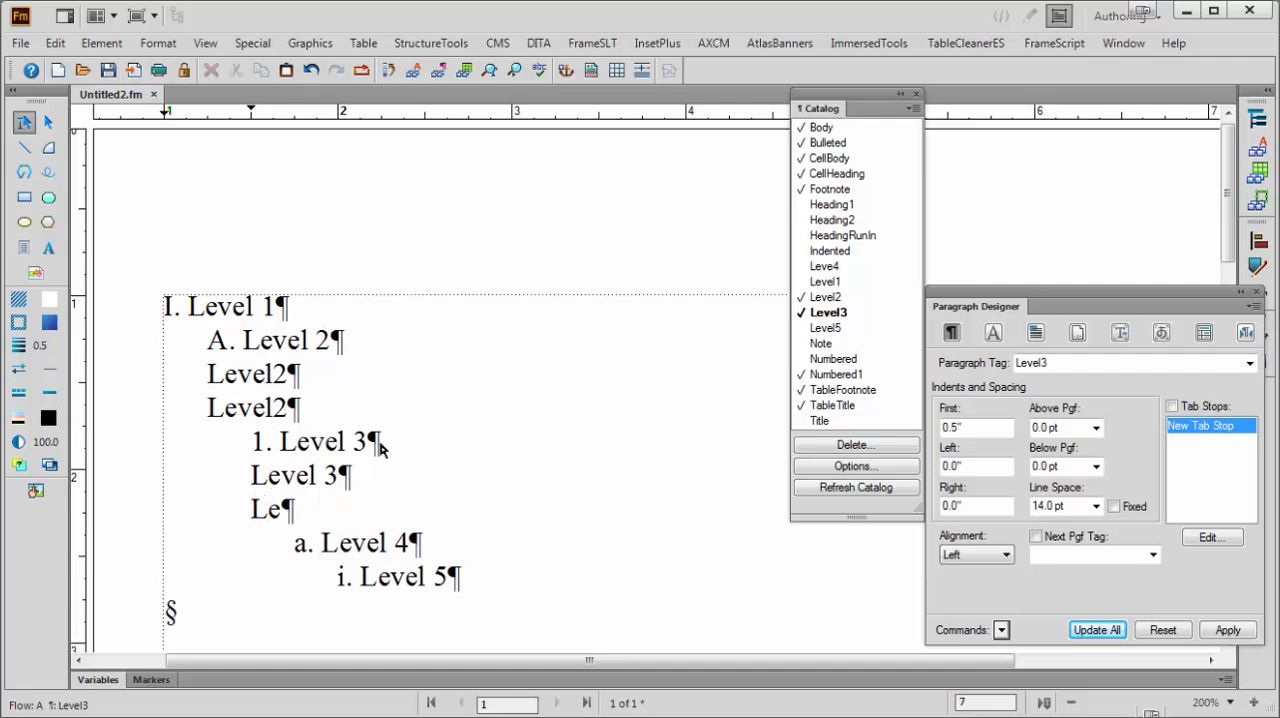
{"action": "type", "text": "vel 3"}
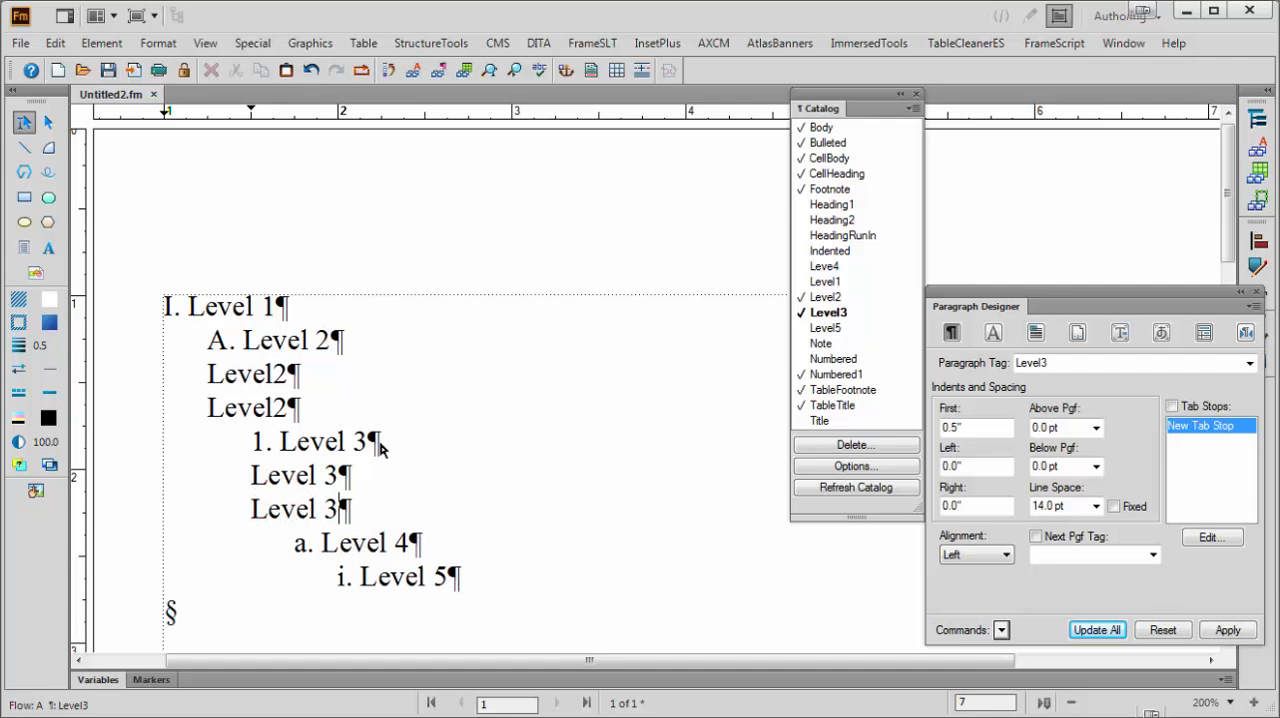
Copy the entire five-level outline and paste a duplicate of it directly below the original
{"action": "scroll", "coordinate": [470, 462], "scroll_direction": "down", "scroll_amount": 1}
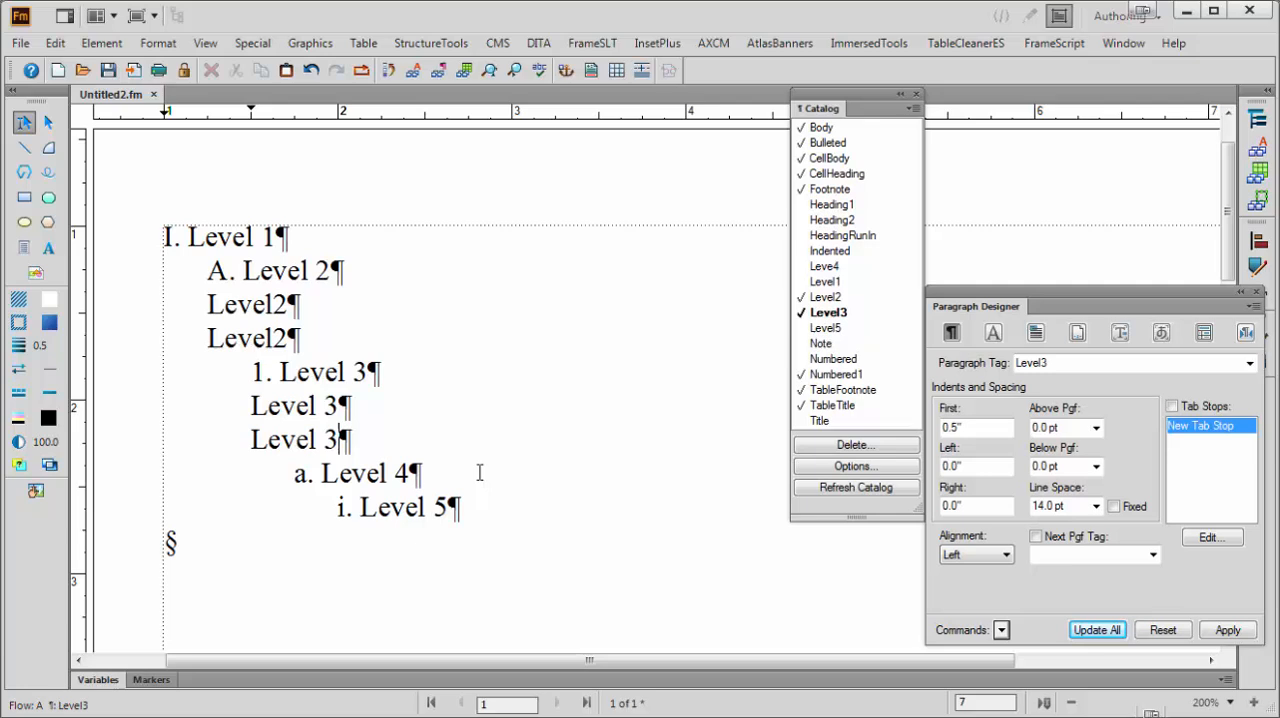
{"action": "double_click", "coordinate": [228, 248]}
{"action": "left_click_drag", "start_coordinate": [228, 250], "coordinate": [164, 583]}
{"action": "key", "text": "ctrl+c"}
{"action": "key", "text": "ctrl+v"}
{"action": "key", "text": "ctrl+v"}
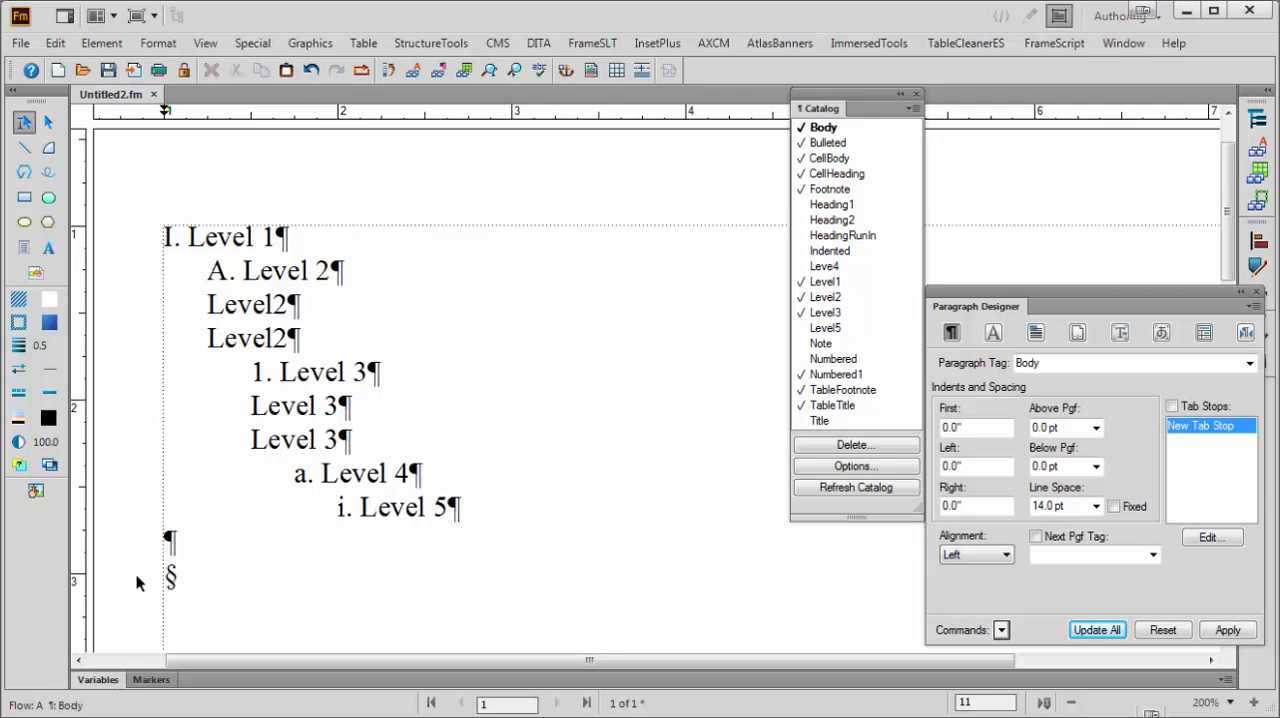
Delete the blank Body paragraph between the two copies of the outline
{"action": "scroll", "coordinate": [193, 515], "scroll_direction": "up", "scroll_amount": 5}
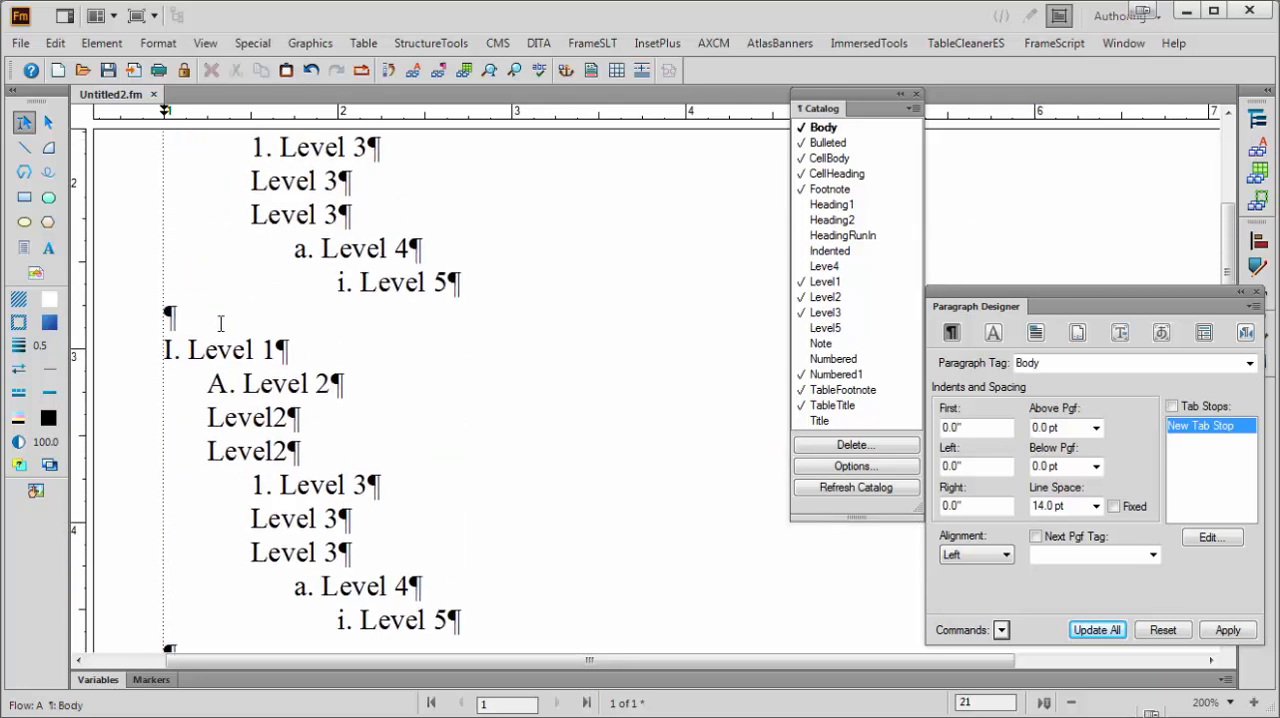
{"action": "left_click", "coordinate": [221, 319]}
{"action": "key", "text": "BackSpace"}
{"action": "scroll", "coordinate": [205, 360], "scroll_direction": "up", "scroll_amount": 3}
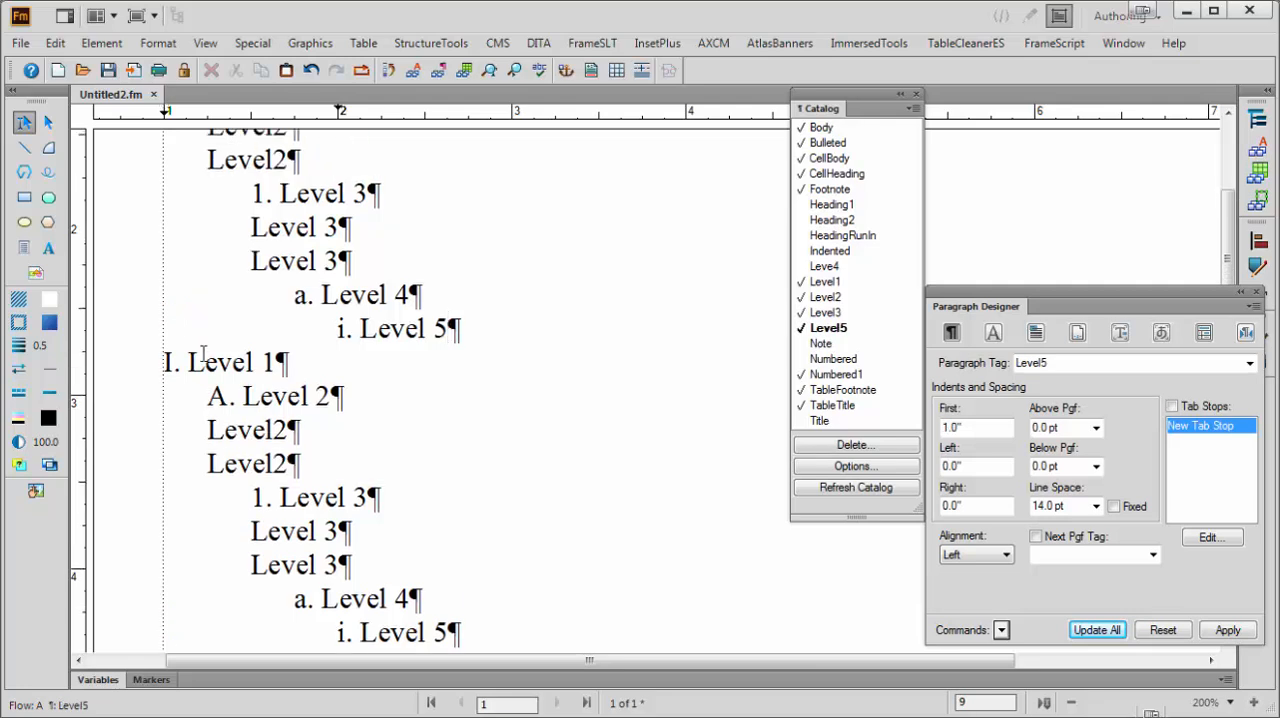
{"action": "scroll", "coordinate": [198, 357], "scroll_direction": "up", "scroll_amount": 1}
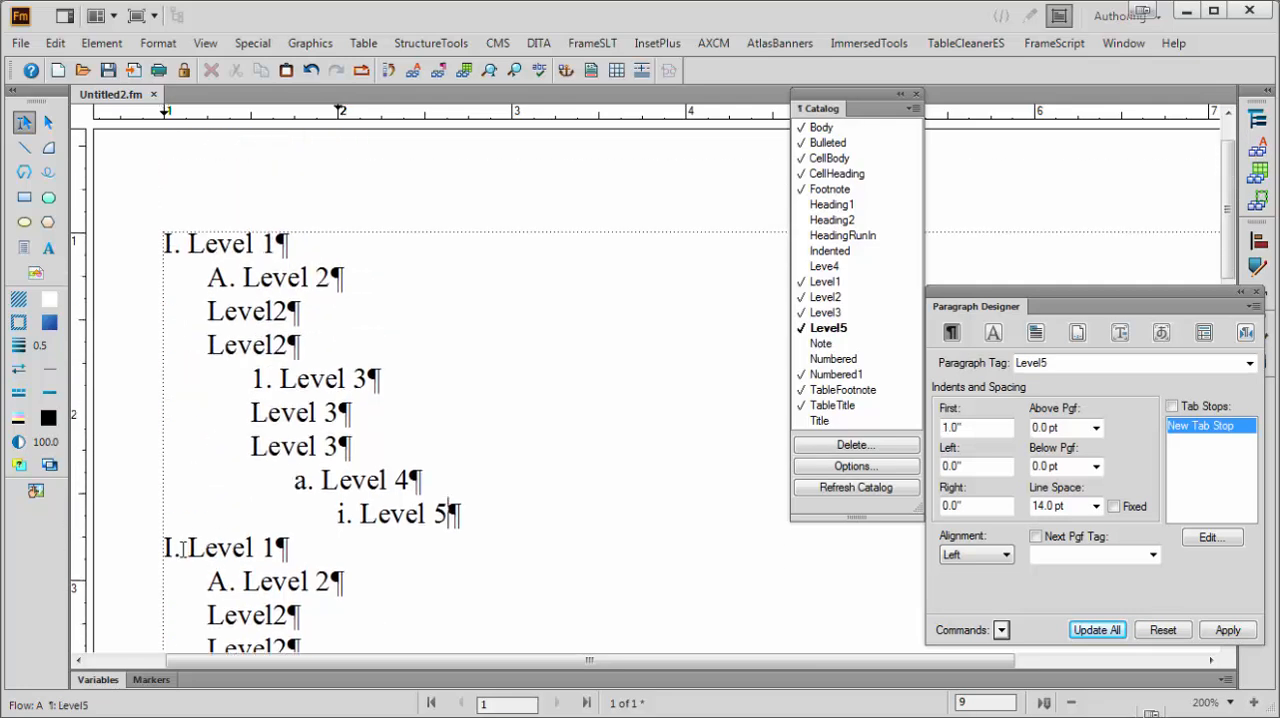
Turn on autonumbering for the Level1 format with the uppercase Roman building block <R+> and update all Level1 paragraphs
{"action": "left_click", "coordinate": [177, 553]}
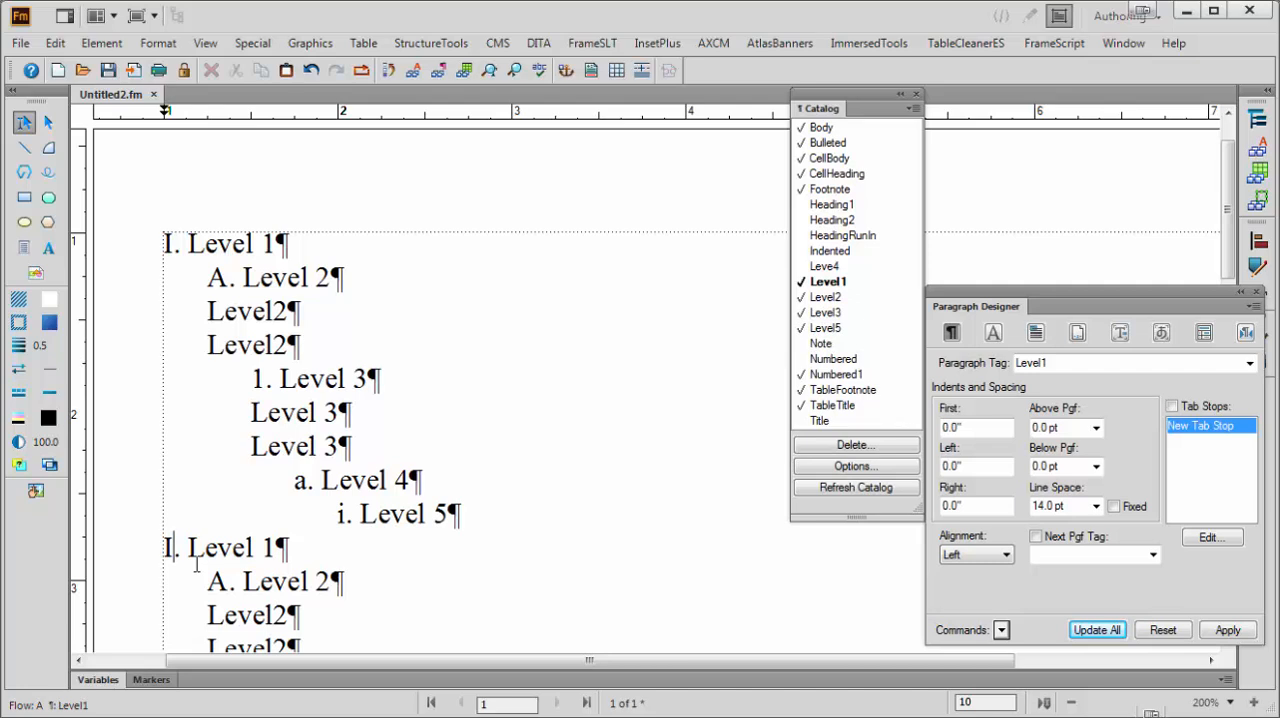
{"action": "left_click", "coordinate": [201, 247]}
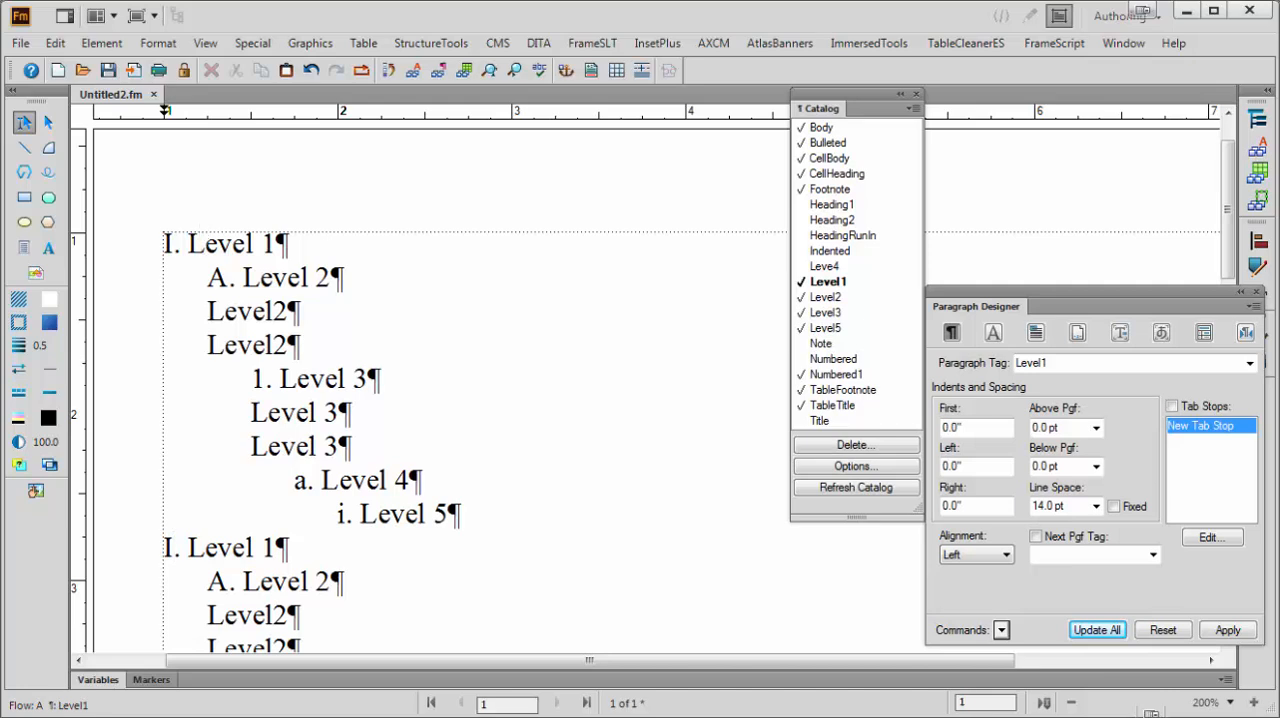
{"action": "left_click", "coordinate": [1077, 332]}
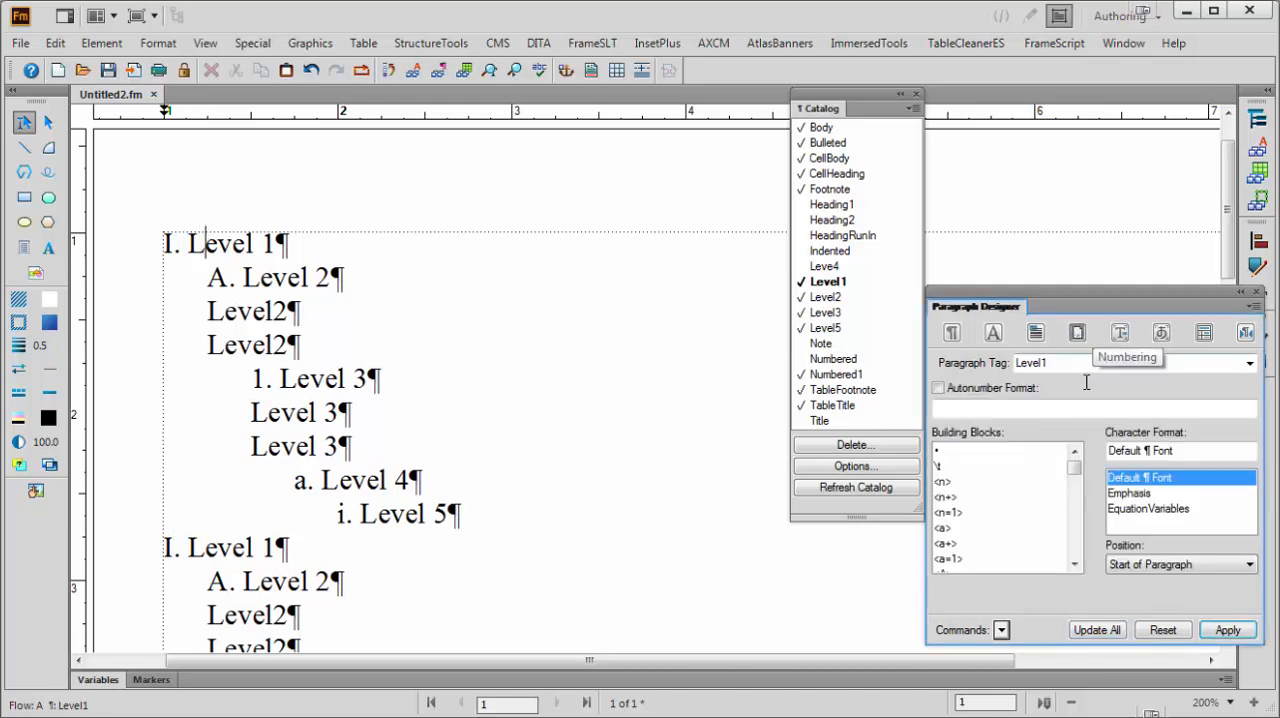
{"action": "left_click", "coordinate": [970, 392]}
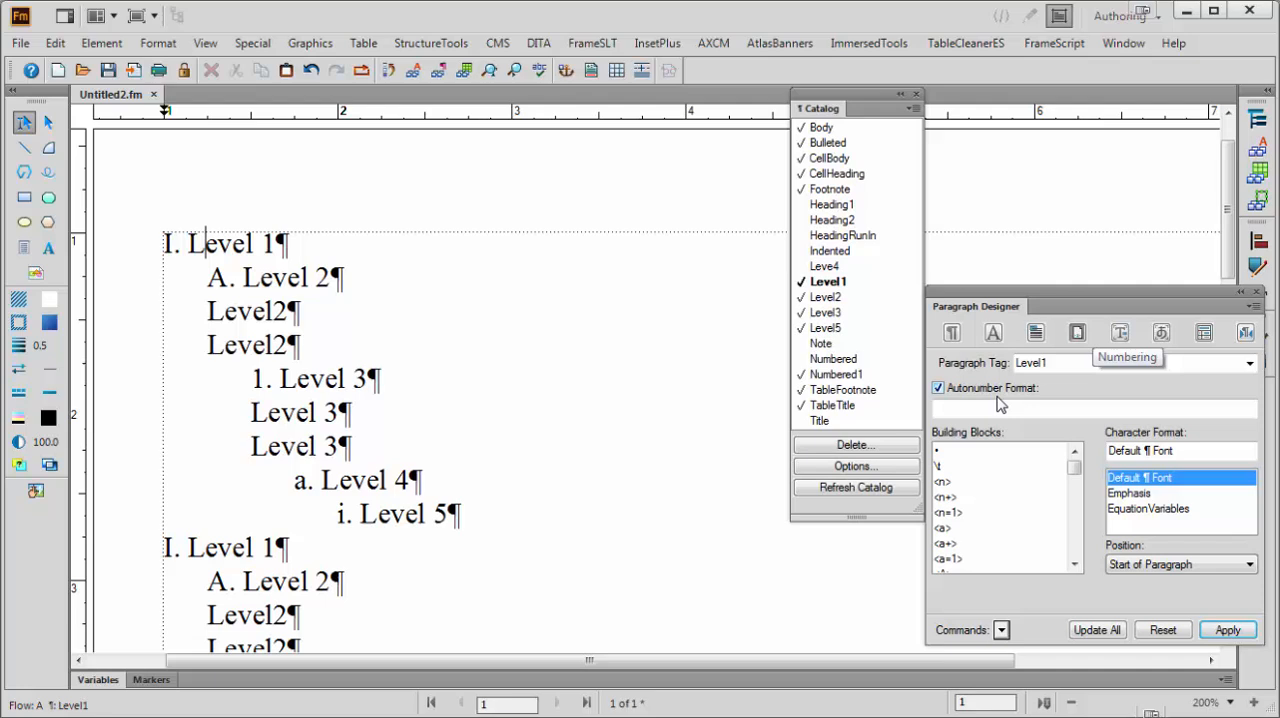
{"action": "left_click", "coordinate": [1074, 564]}
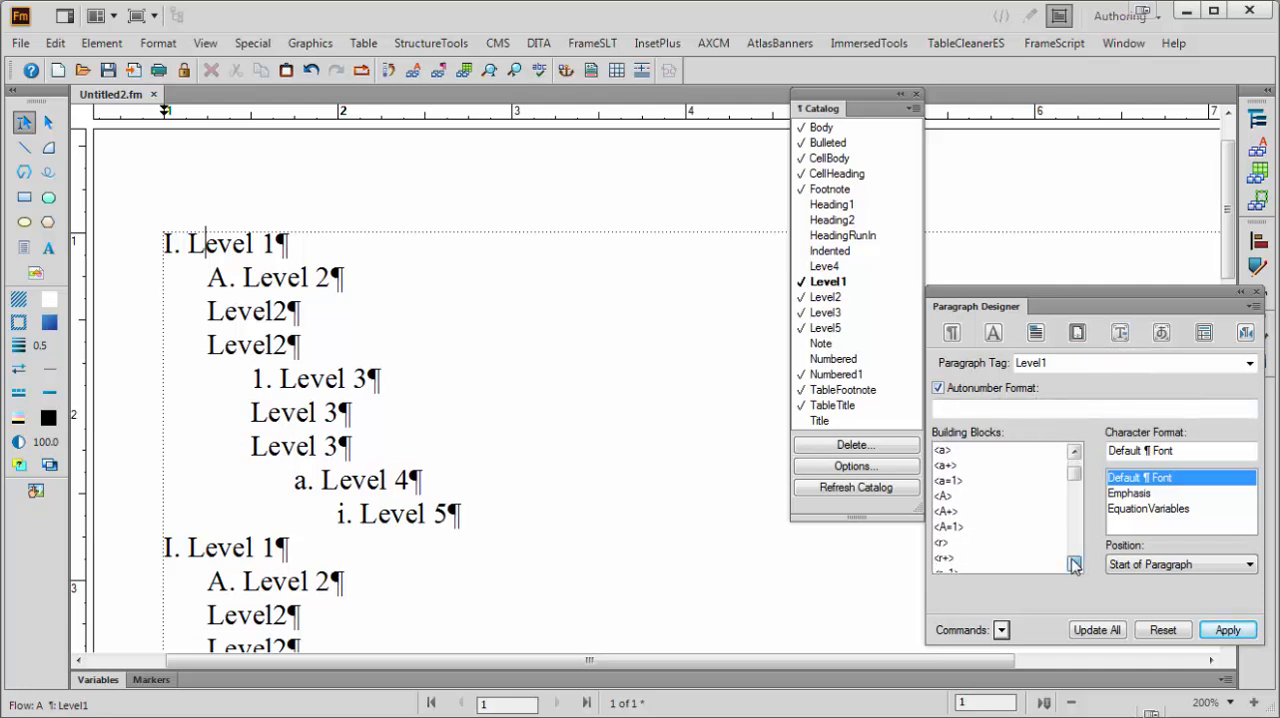
{"action": "left_click", "coordinate": [1074, 565]}
{"action": "left_click", "coordinate": [1074, 565]}
{"action": "left_click", "coordinate": [1074, 565]}
{"action": "left_click", "coordinate": [1074, 565]}
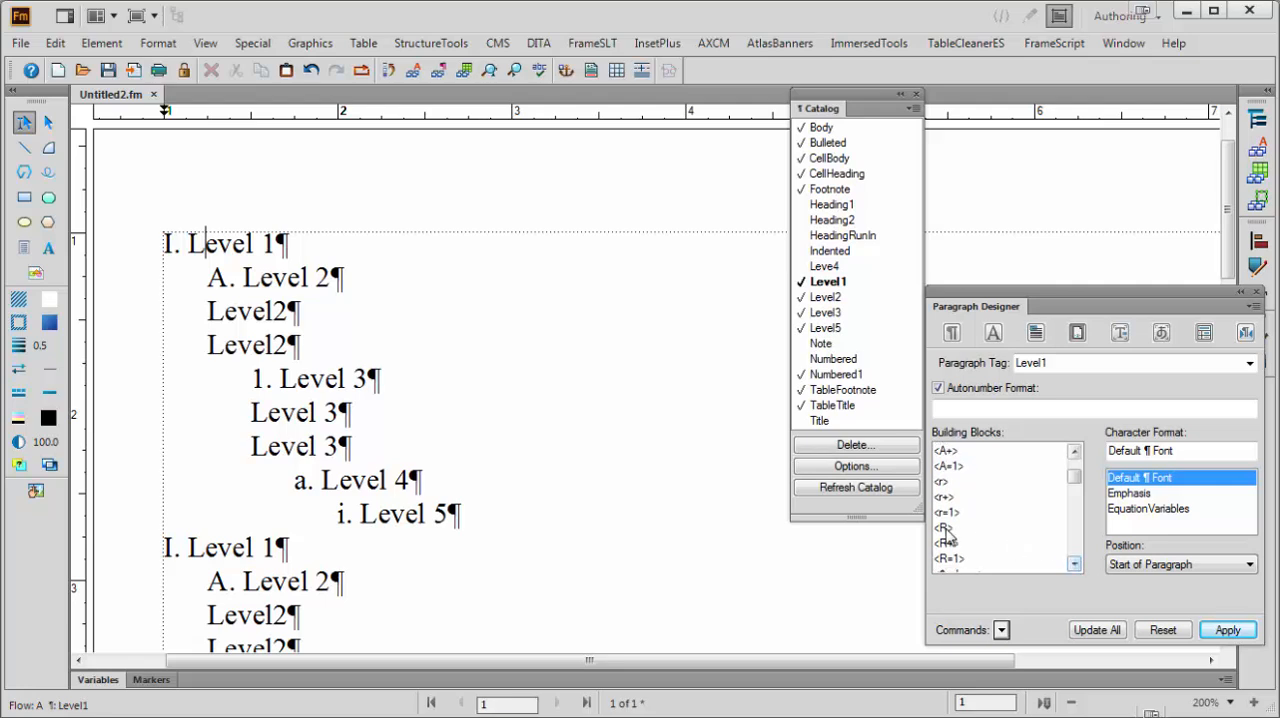
{"action": "left_click", "coordinate": [948, 546]}
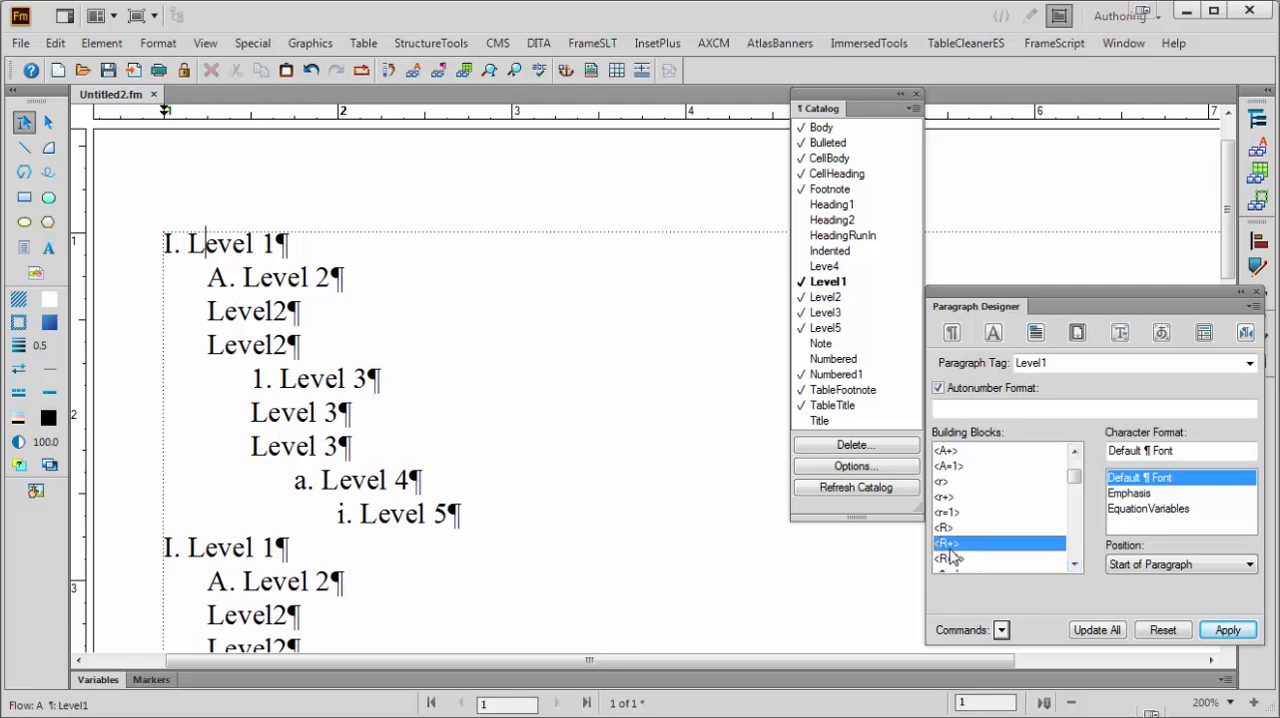
{"action": "left_click", "coordinate": [1108, 630]}
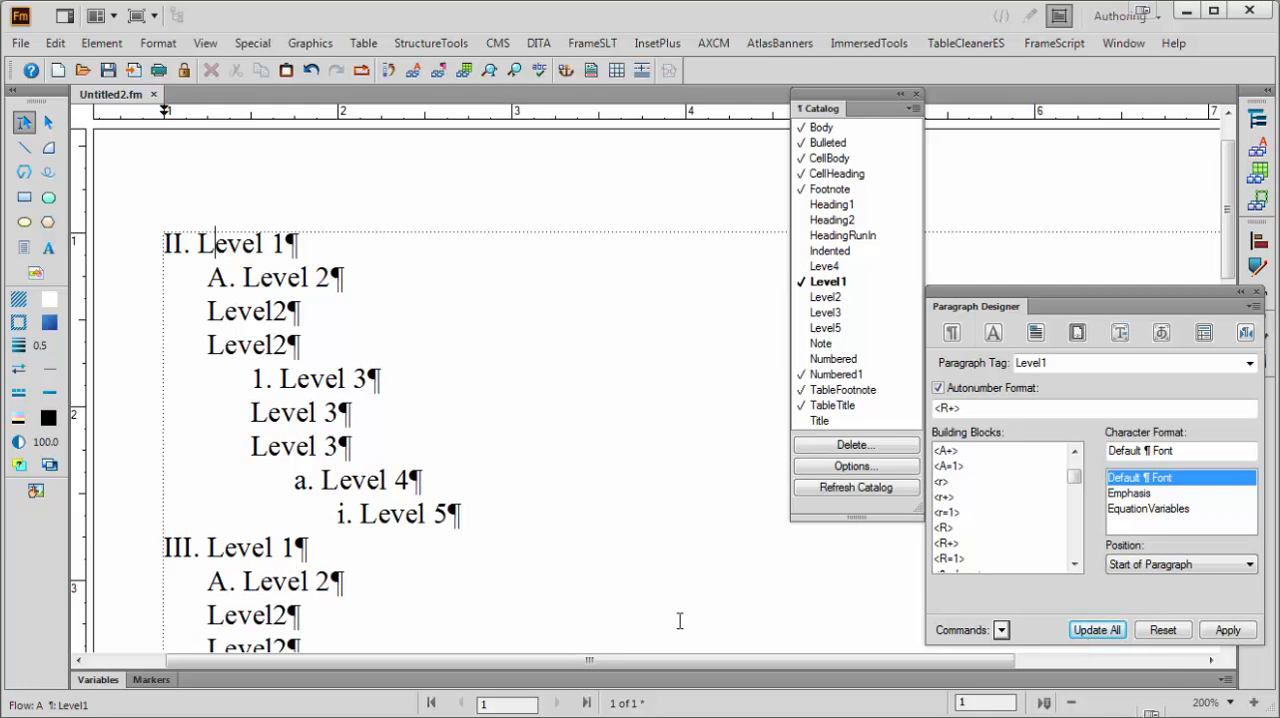
Turn on autonumbering for the Level2 format with the uppercase letter building block <A+> and update all Level2 paragraphs
{"action": "scroll", "coordinate": [249, 381], "scroll_direction": "up", "scroll_amount": 1}
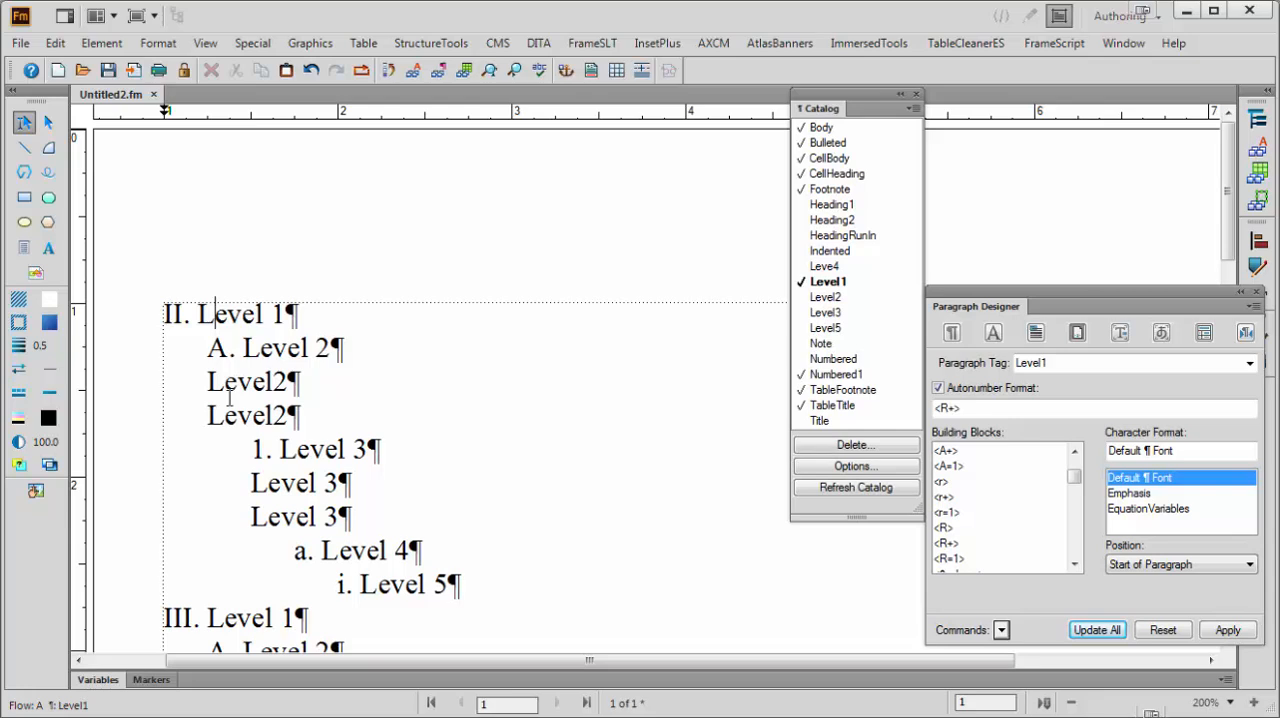
{"action": "scroll", "coordinate": [205, 437], "scroll_direction": "down", "scroll_amount": 1}
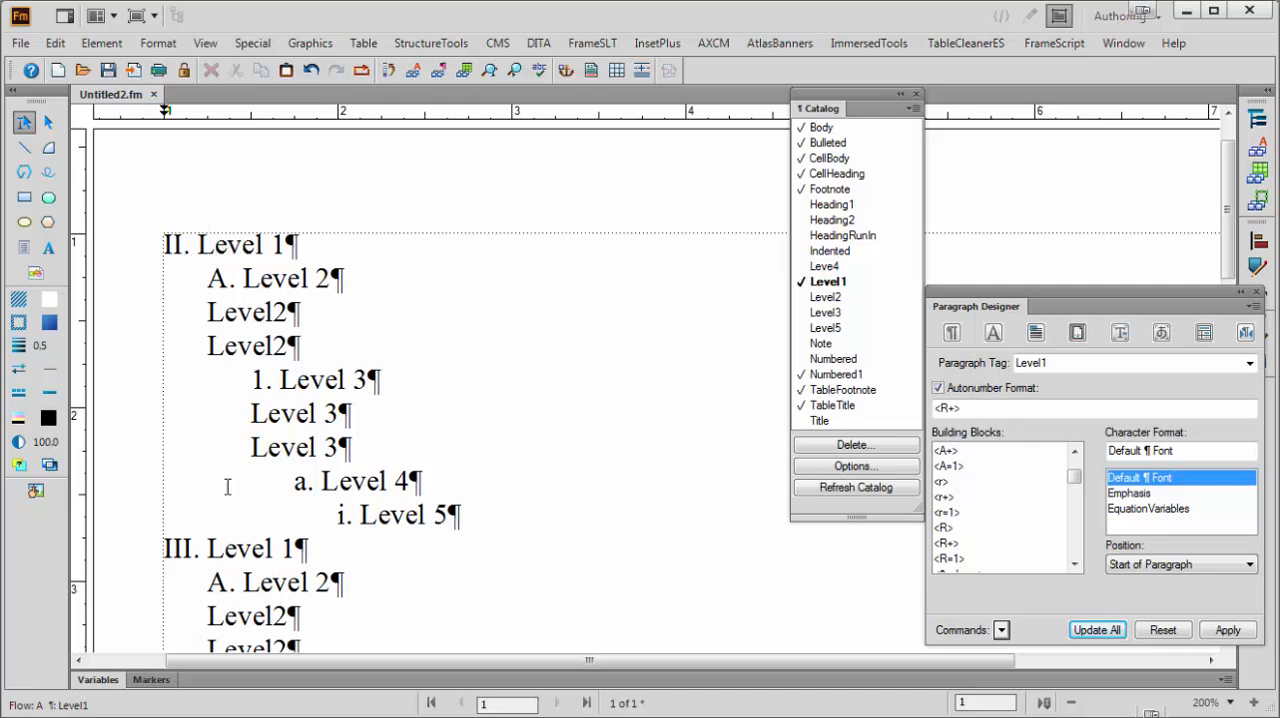
{"action": "scroll", "coordinate": [387, 558], "scroll_direction": "down", "scroll_amount": 1}
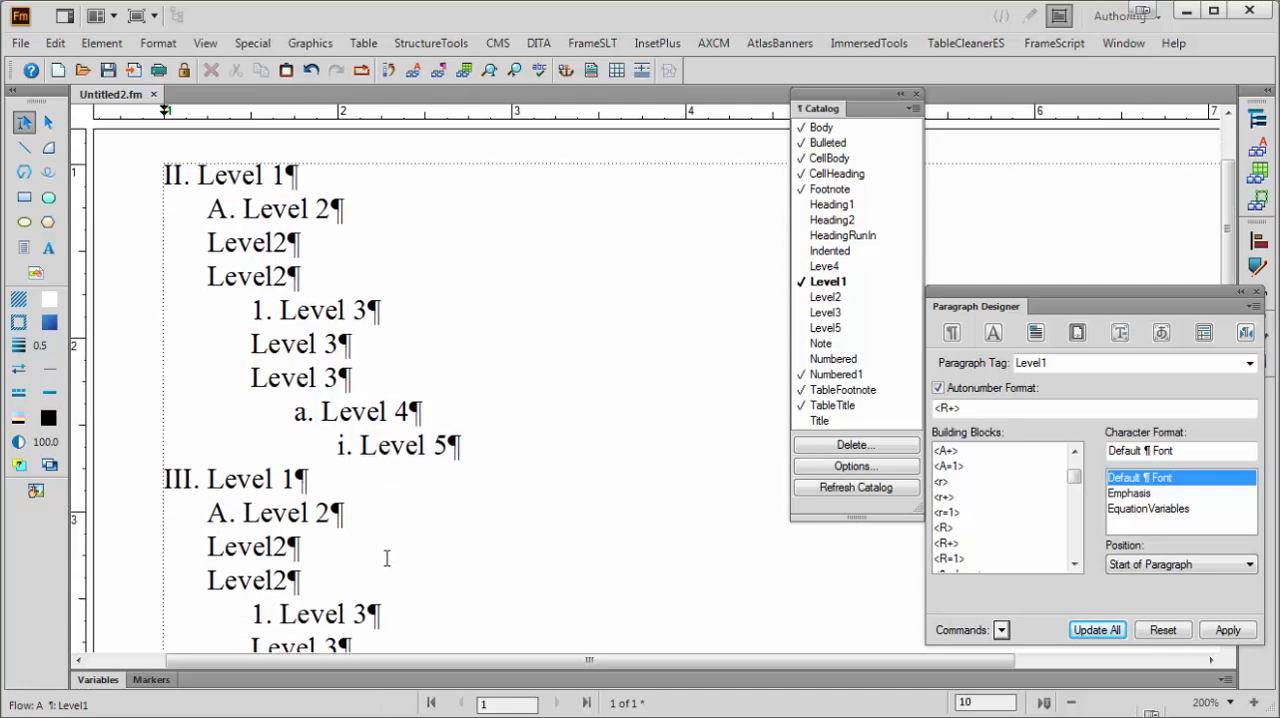
{"action": "scroll", "coordinate": [387, 558], "scroll_direction": "down", "scroll_amount": 4}
{"action": "scroll", "coordinate": [370, 586], "scroll_direction": "up", "scroll_amount": 4}
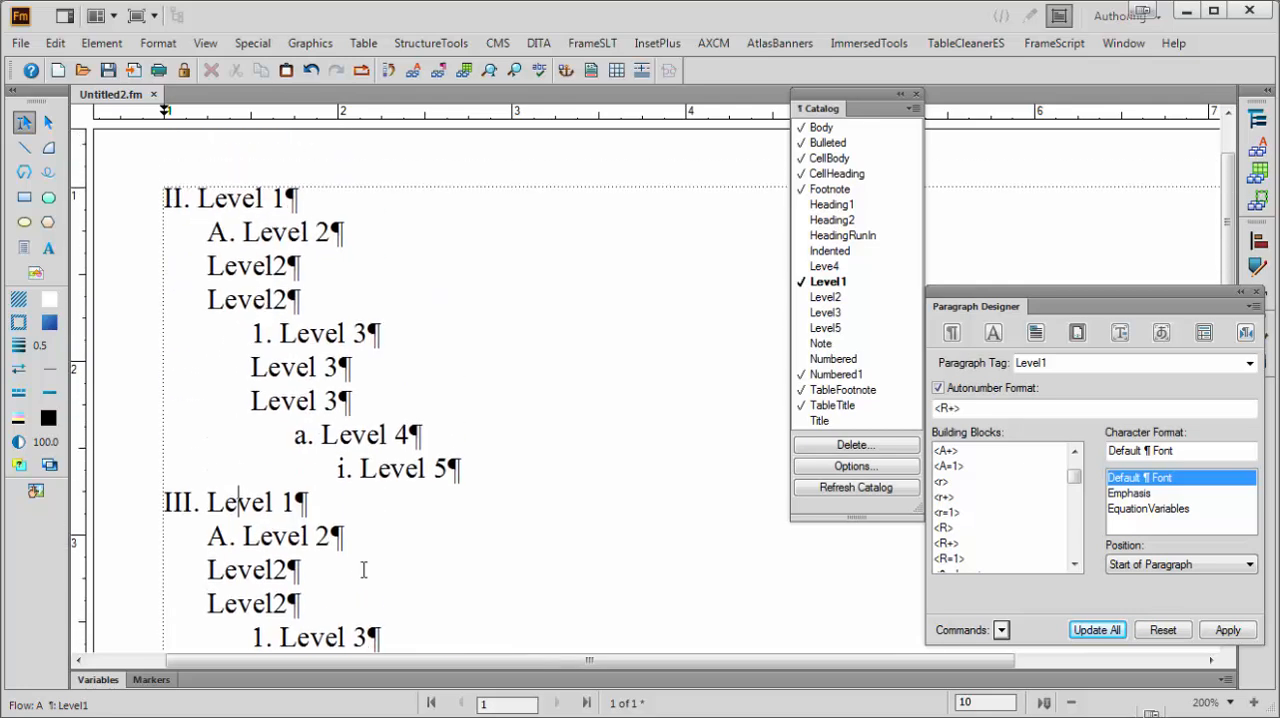
{"action": "scroll", "coordinate": [364, 570], "scroll_direction": "up", "scroll_amount": 2}
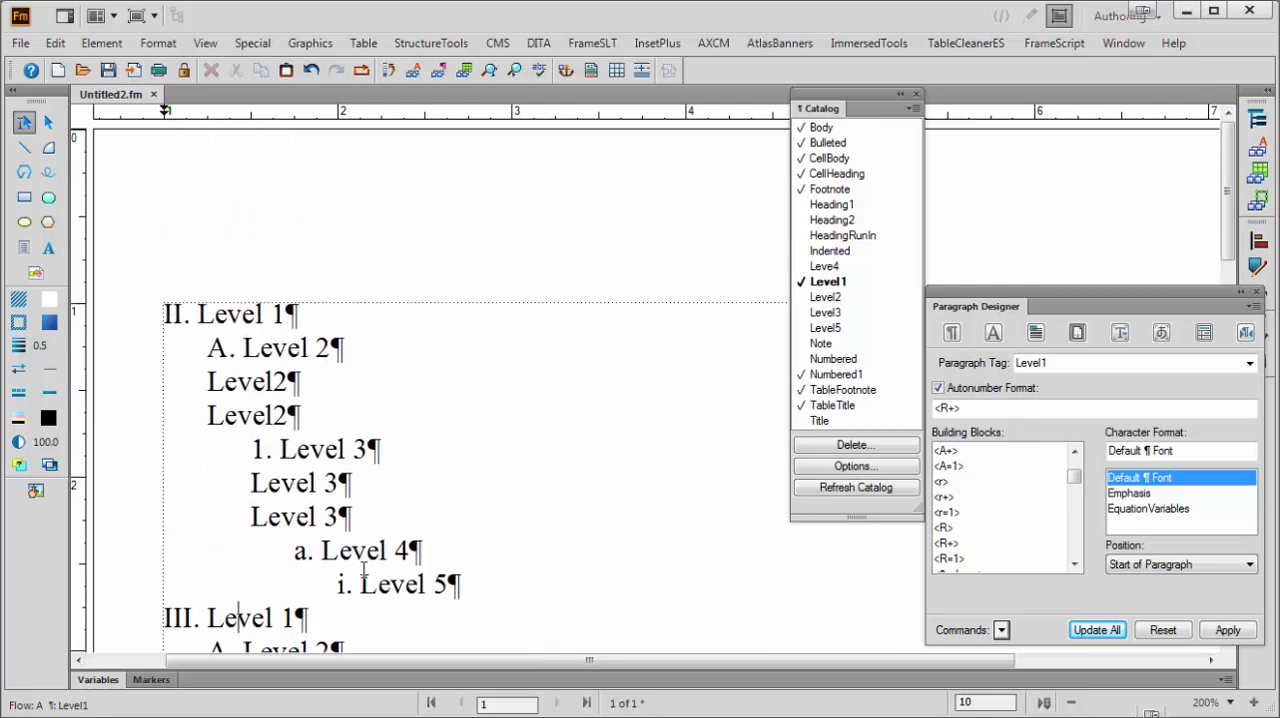
{"action": "left_click", "coordinate": [245, 348]}
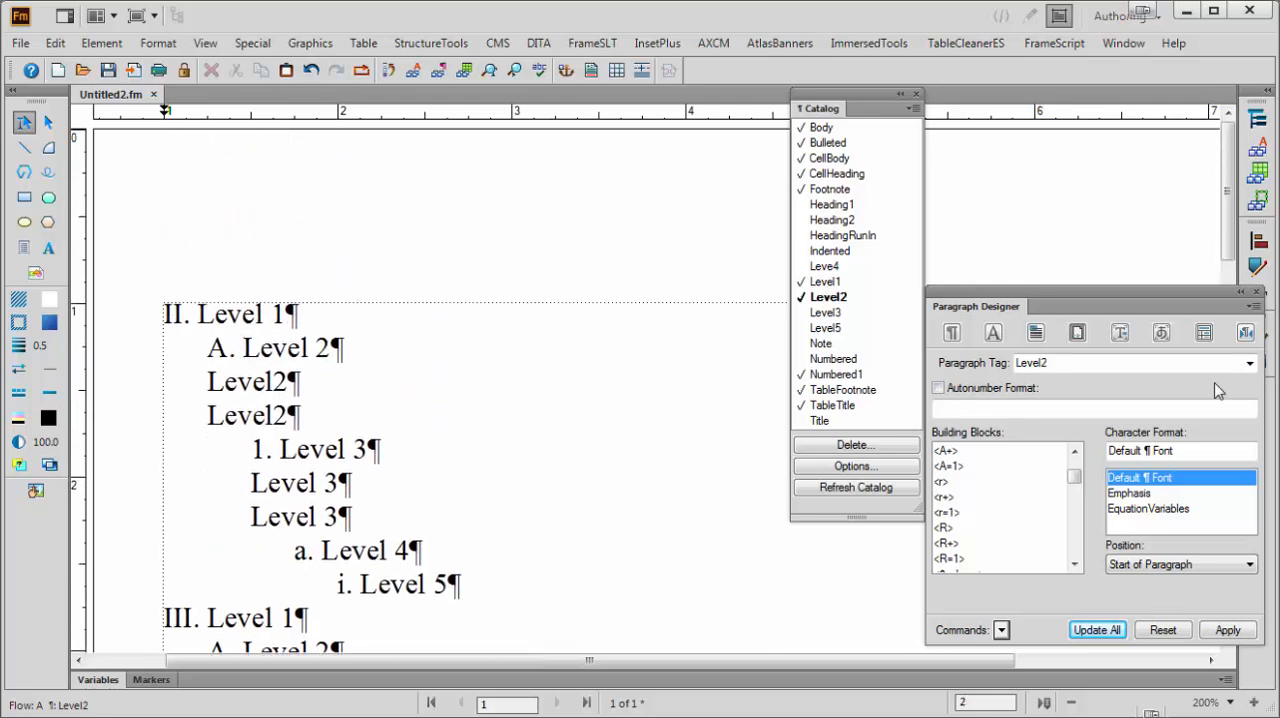
{"action": "left_click", "coordinate": [980, 390]}
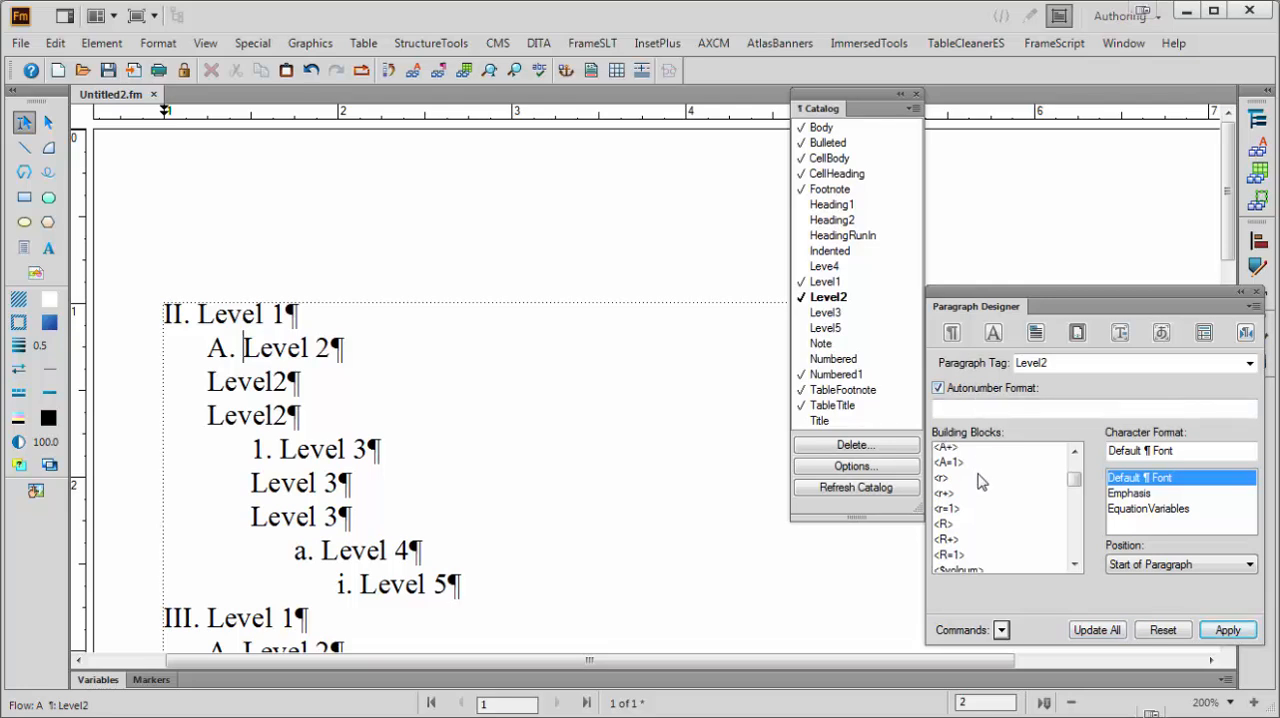
{"action": "scroll", "coordinate": [980, 482], "scroll_direction": "down", "scroll_amount": 3}
{"action": "scroll", "coordinate": [978, 485], "scroll_direction": "up", "scroll_amount": 5}
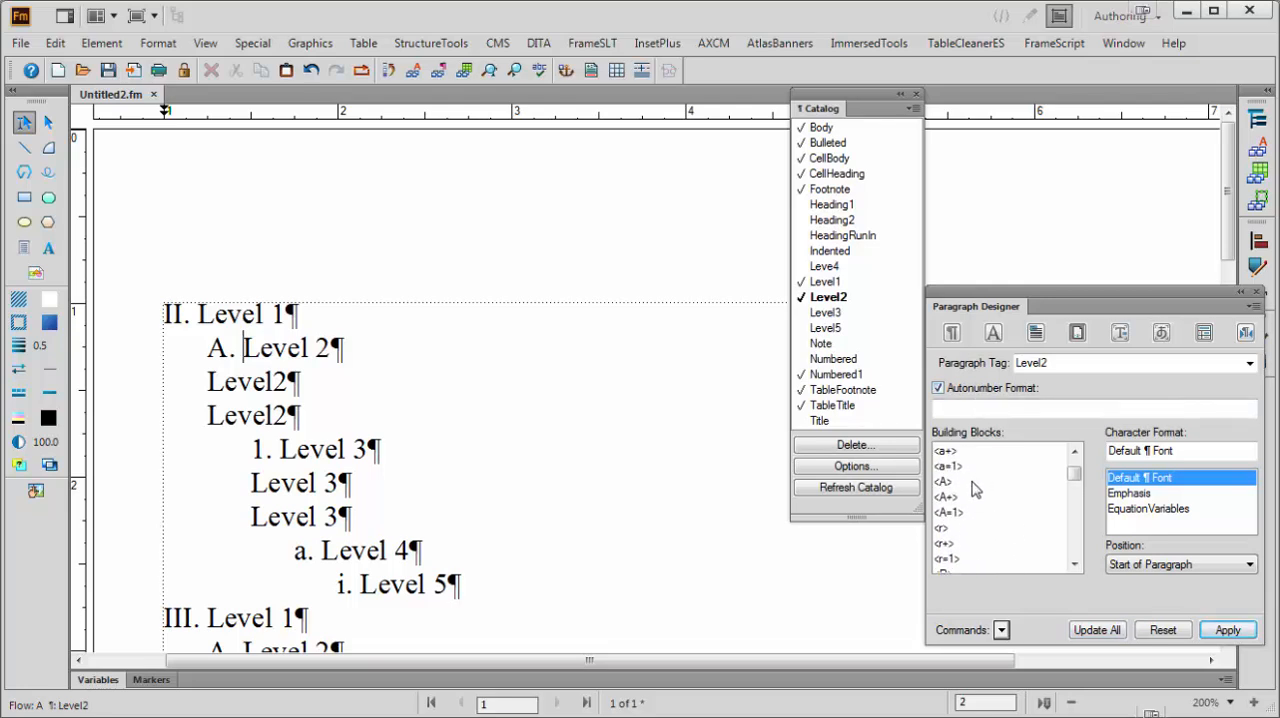
{"action": "left_click", "coordinate": [950, 497]}
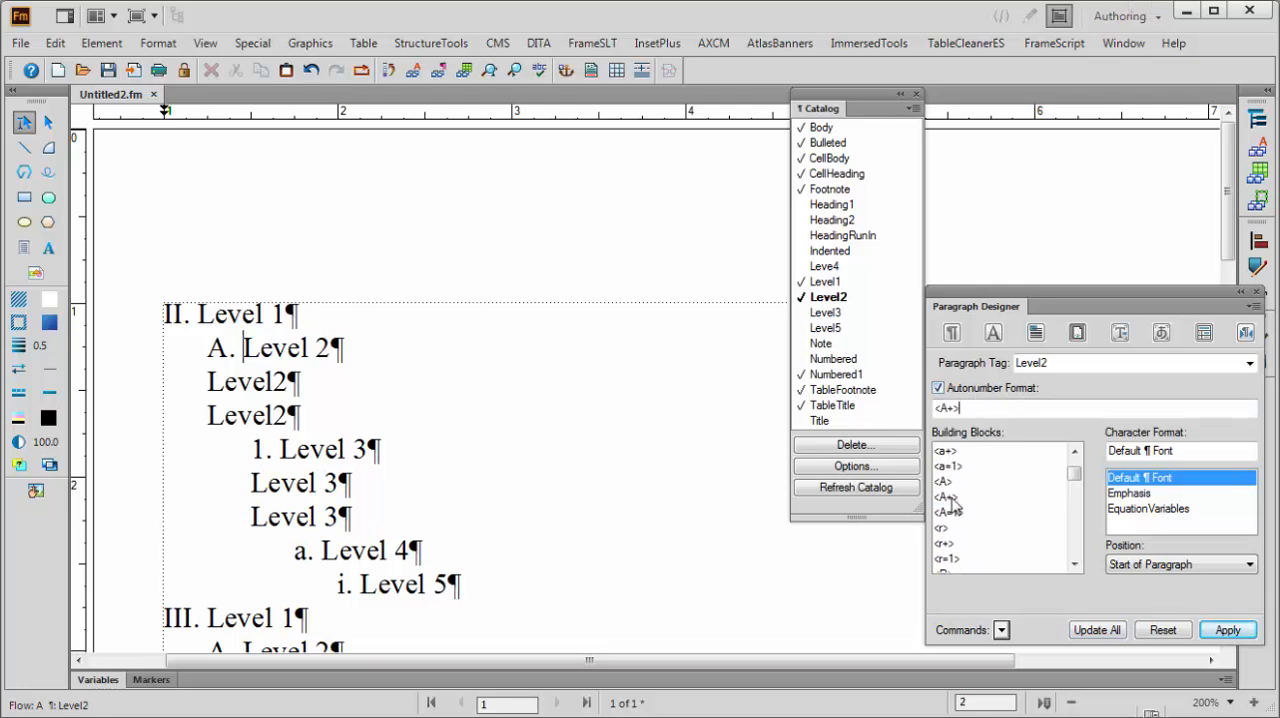
{"action": "left_click", "coordinate": [1108, 633]}
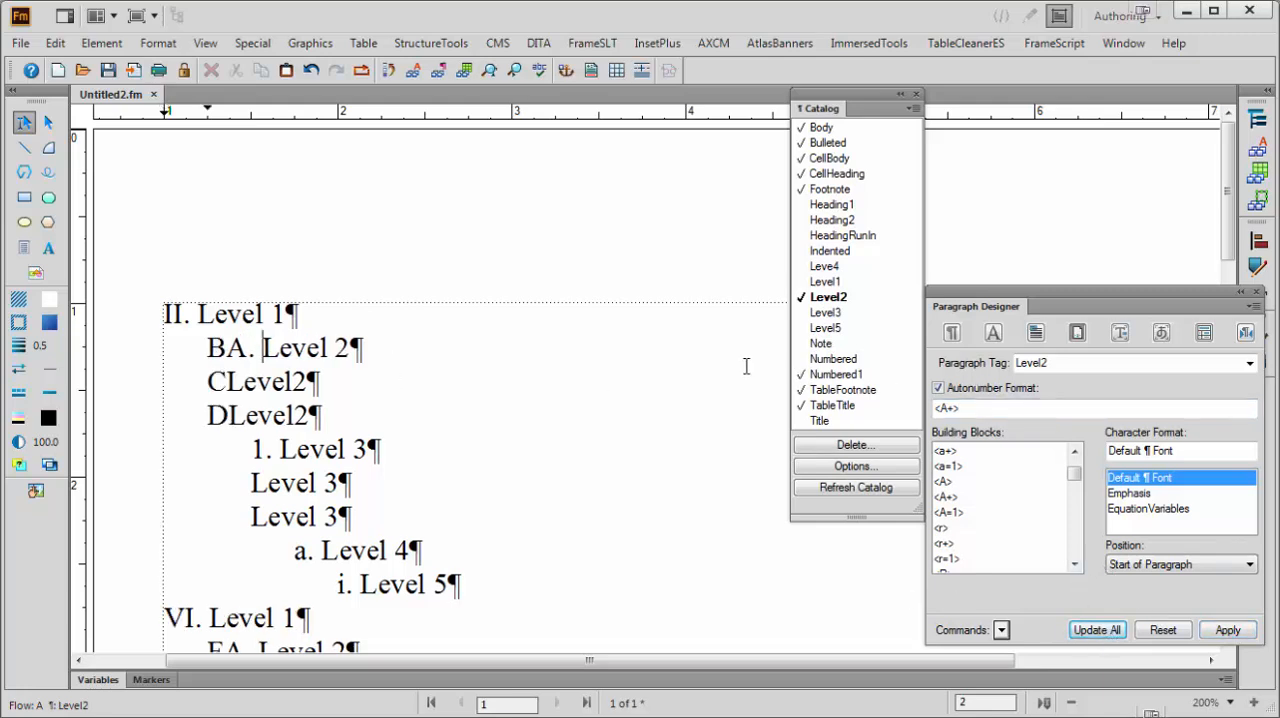
Extend the Level1 autonumber format to <R+>.\ with a period and backslash, and update all Level1 paragraphs
{"action": "left_click", "coordinate": [172, 316]}
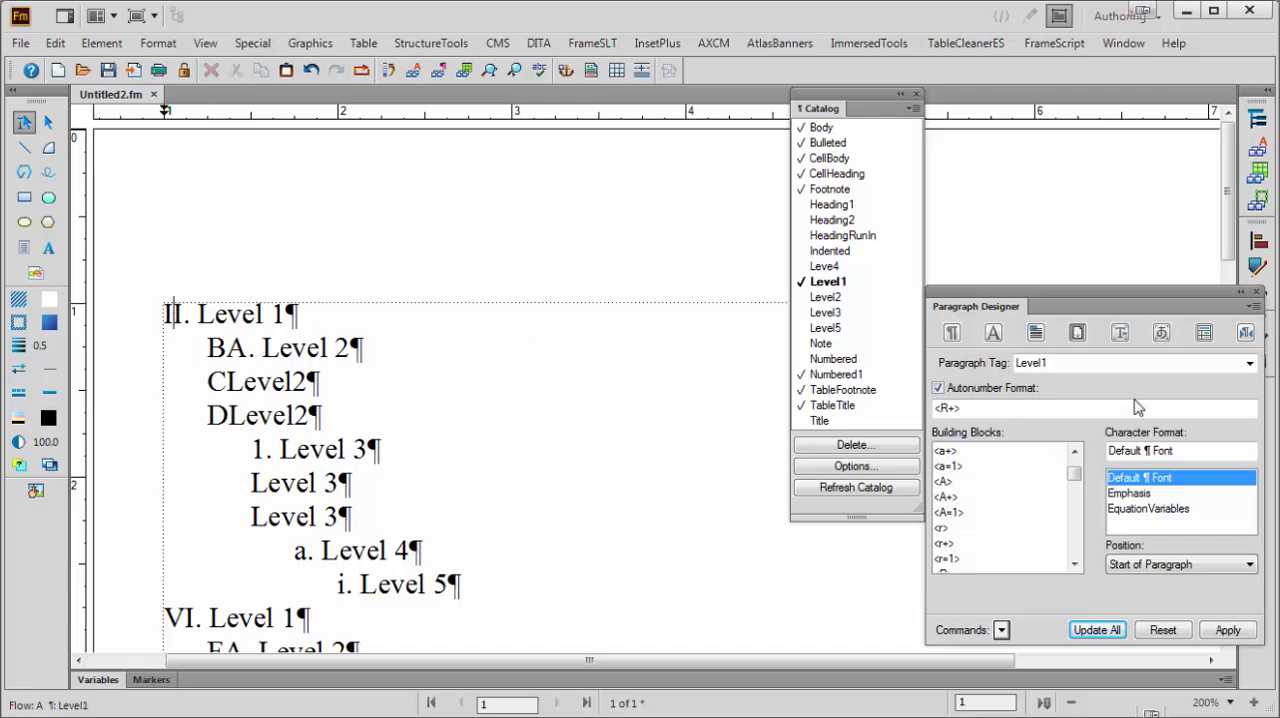
{"action": "left_click", "coordinate": [966, 407]}
{"action": "type", "text": "."}
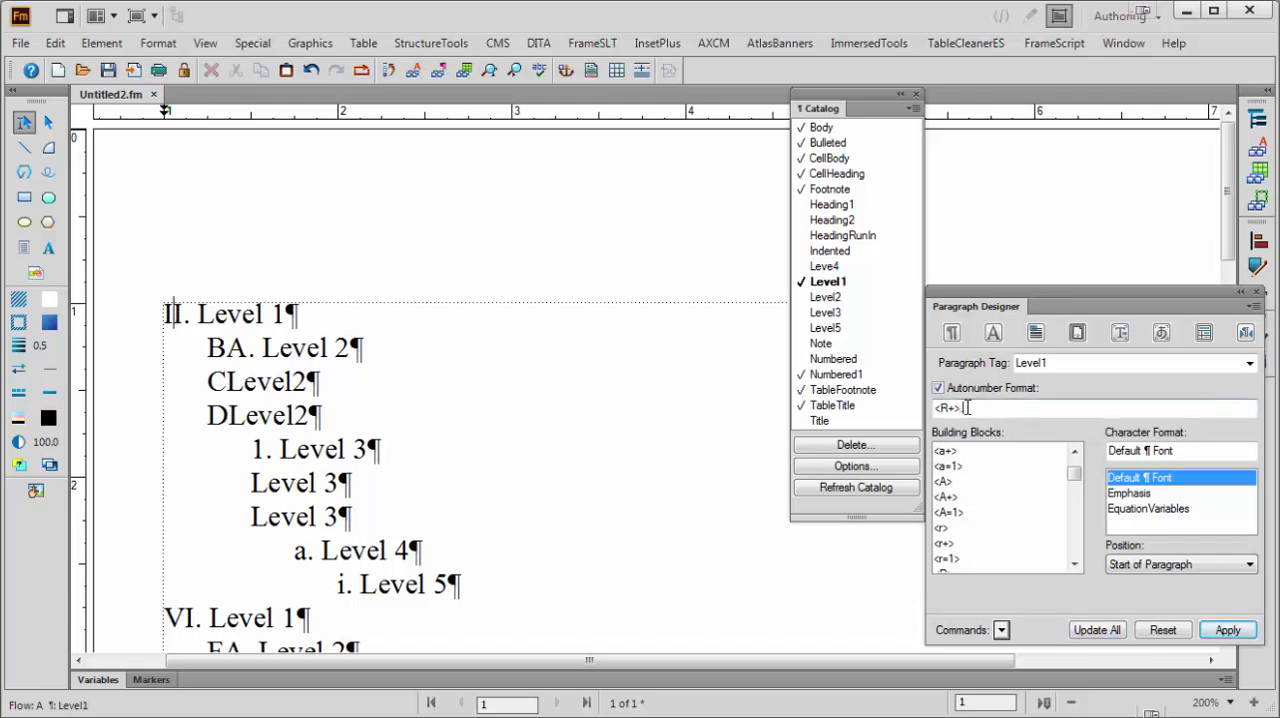
{"action": "type", "text": "\\"}
{"action": "left_click", "coordinate": [1098, 629]}
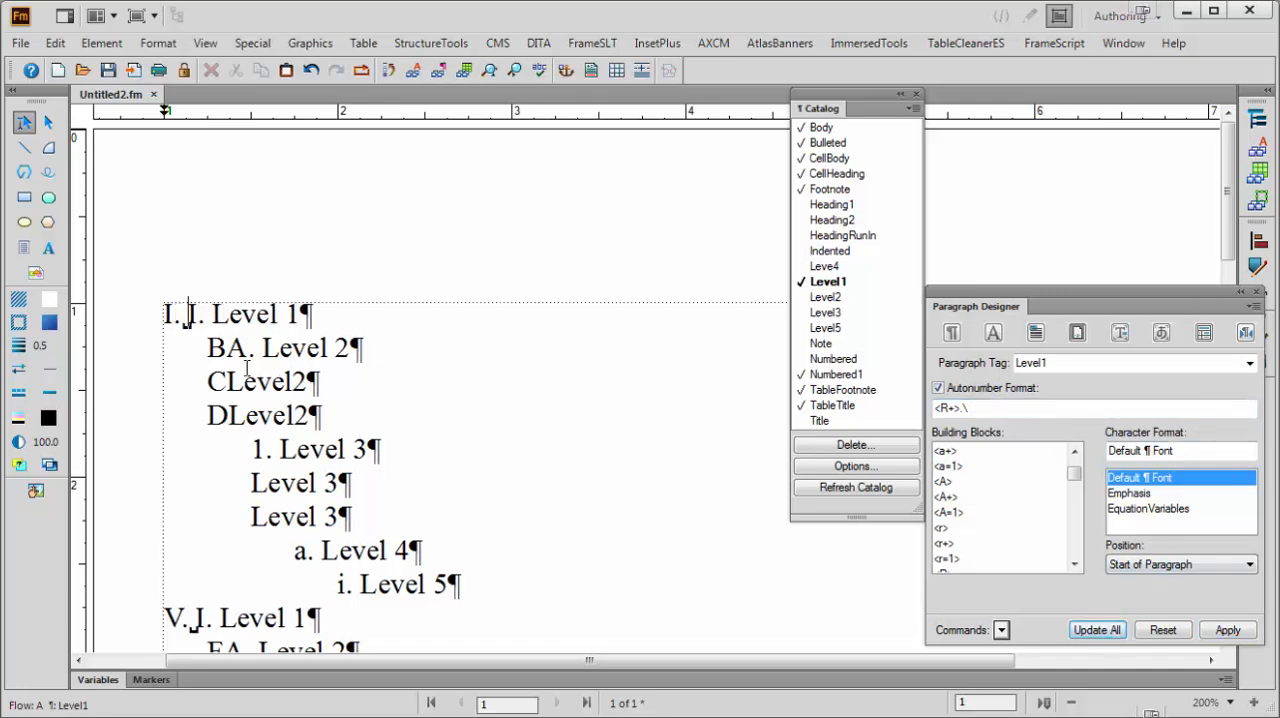
Extend the Level2 autonumber format to <A+>.\ with a period and backslash, and update all Level2 paragraphs
{"action": "left_click", "coordinate": [222, 348]}
{"action": "left_click", "coordinate": [958, 410]}
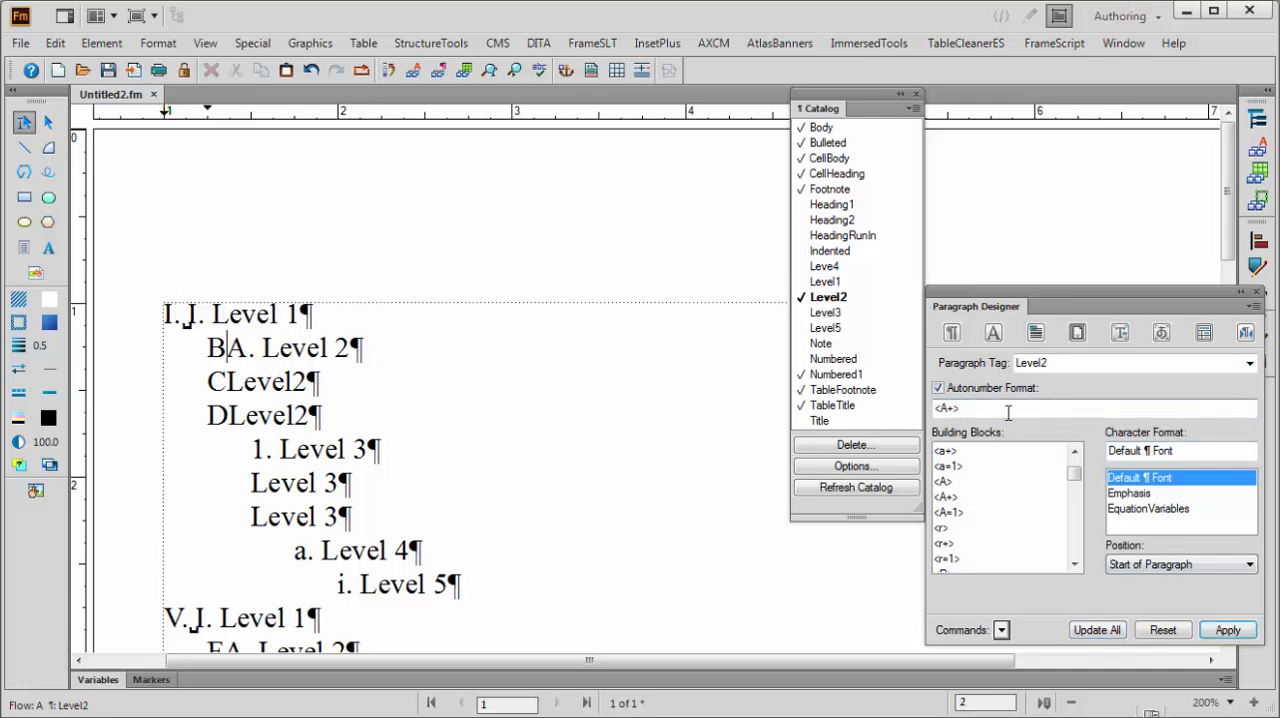
{"action": "type", "text": "\\t"}
{"action": "left_click", "coordinate": [1097, 630]}
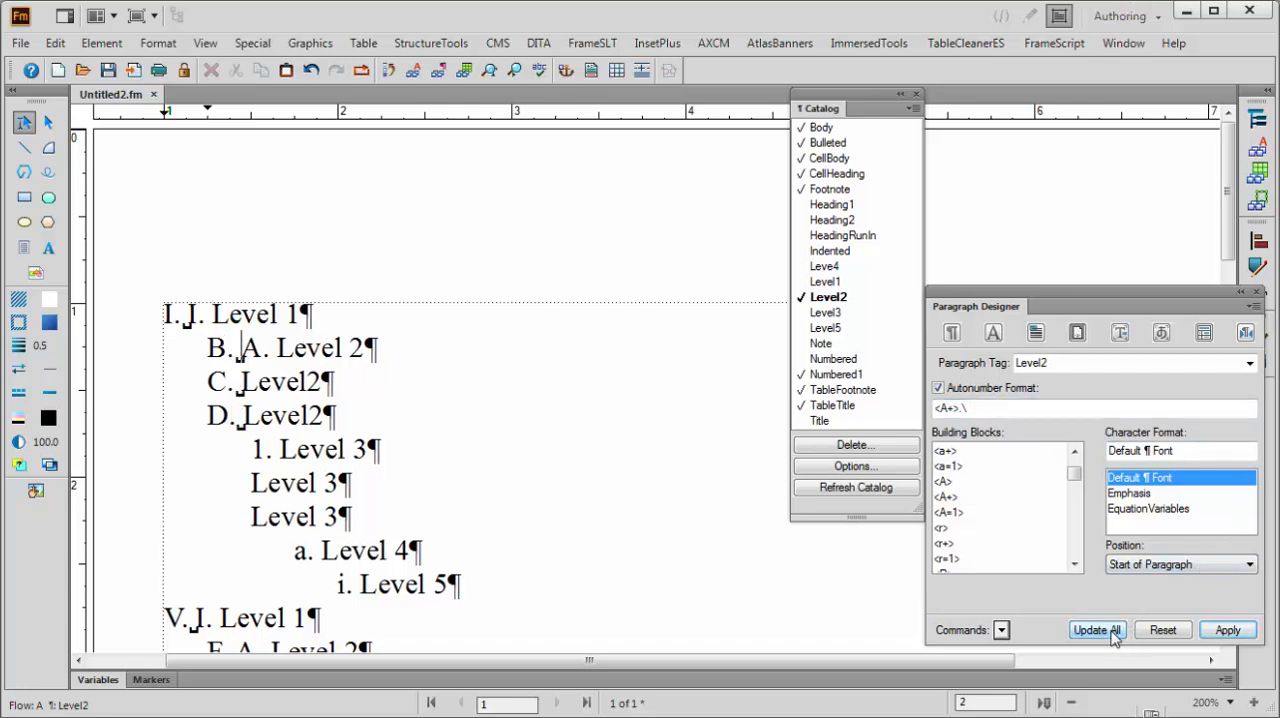
Set the Level3 autonumber format to <n+>.\ and update all Level3 paragraphs
{"action": "scroll", "coordinate": [376, 385], "scroll_direction": "down", "scroll_amount": 1}
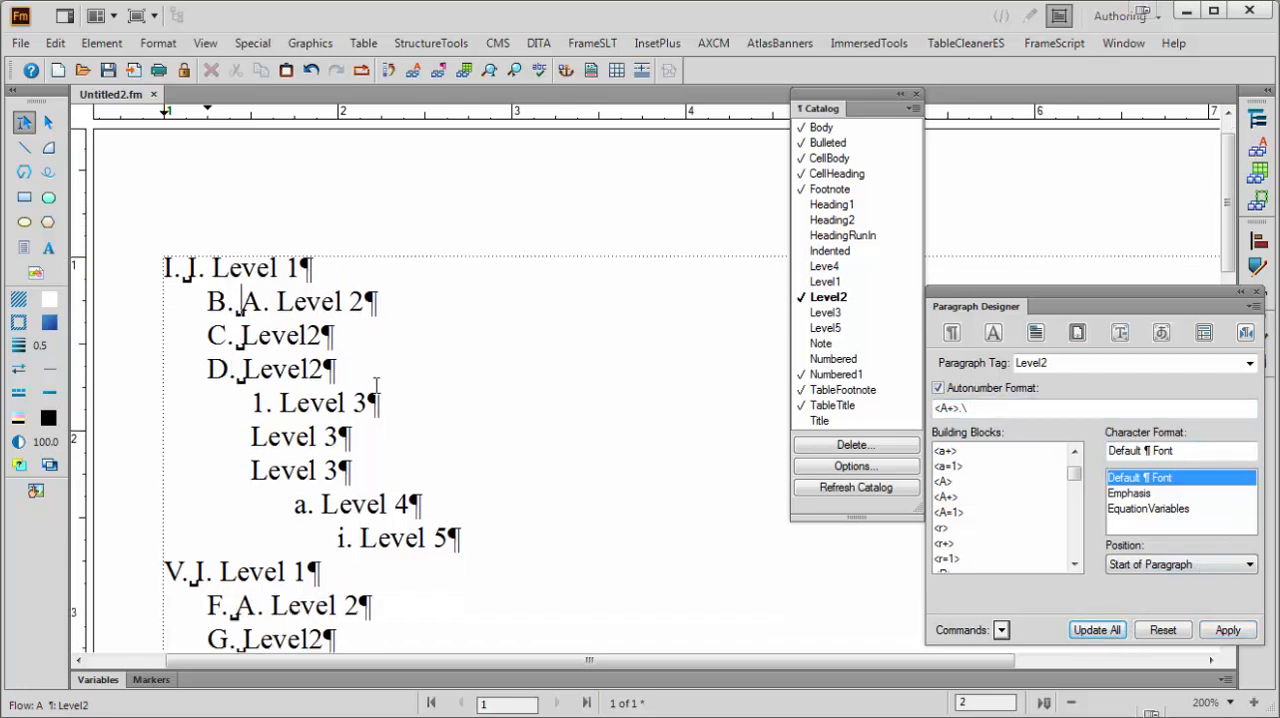
{"action": "left_click", "coordinate": [303, 402]}
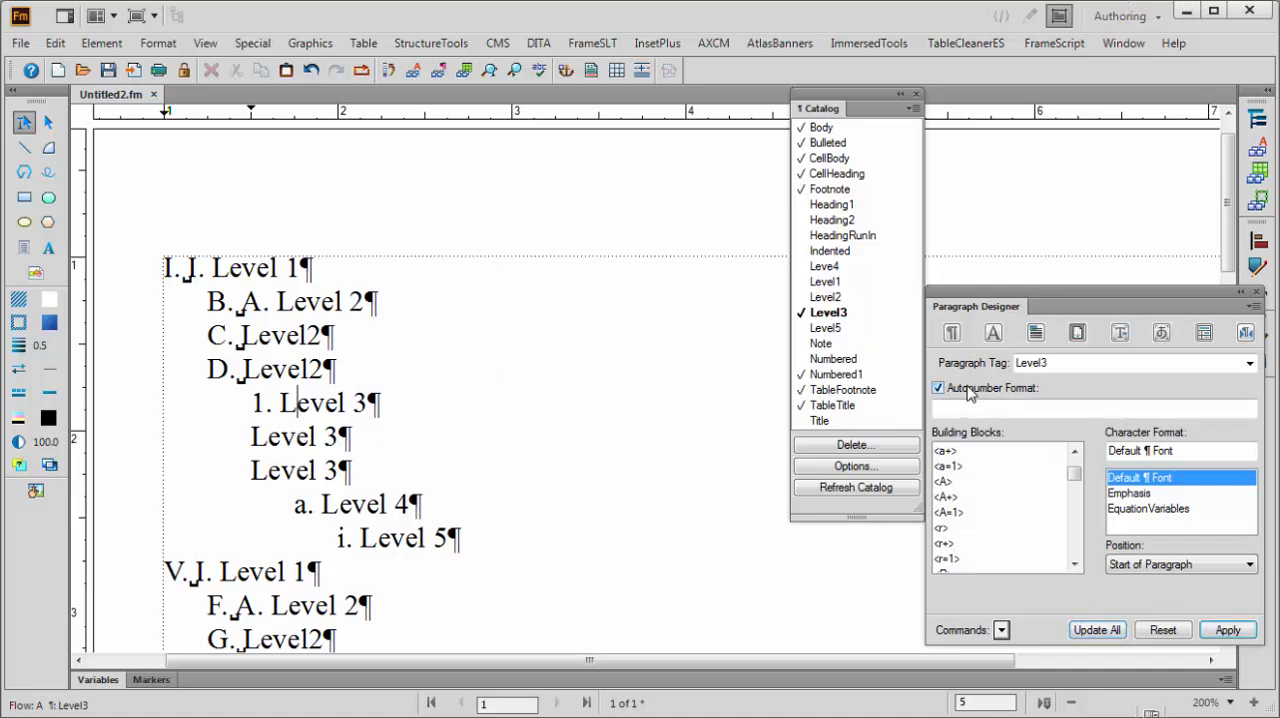
{"action": "scroll", "coordinate": [993, 541], "scroll_direction": "down", "scroll_amount": 1}
{"action": "scroll", "coordinate": [990, 538], "scroll_direction": "up", "scroll_amount": 3}
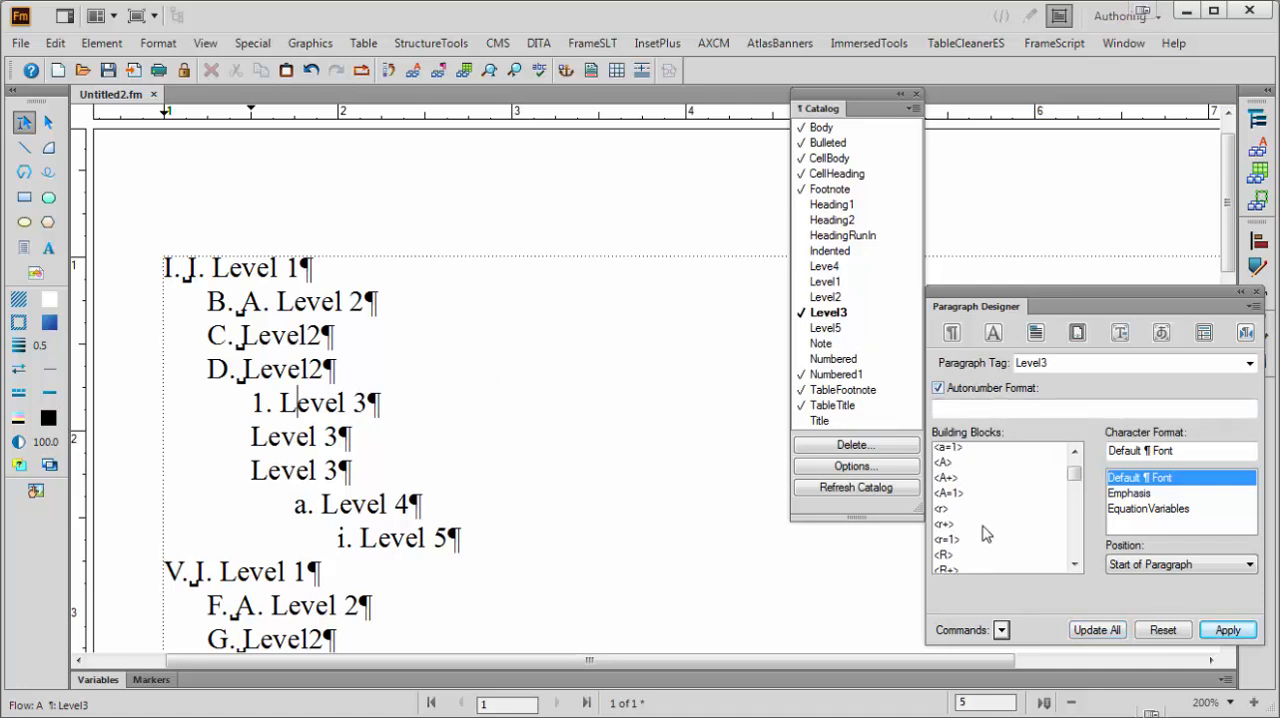
{"action": "left_click", "coordinate": [946, 497]}
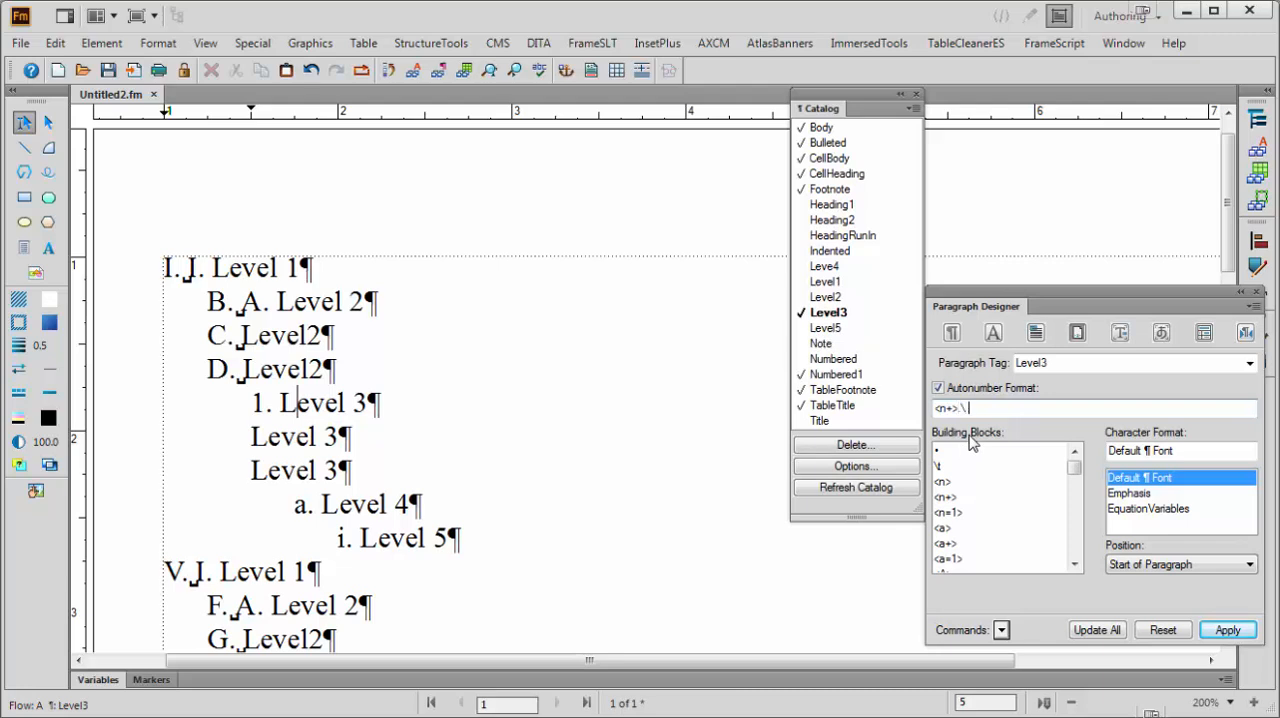
{"action": "left_click", "coordinate": [1098, 630]}
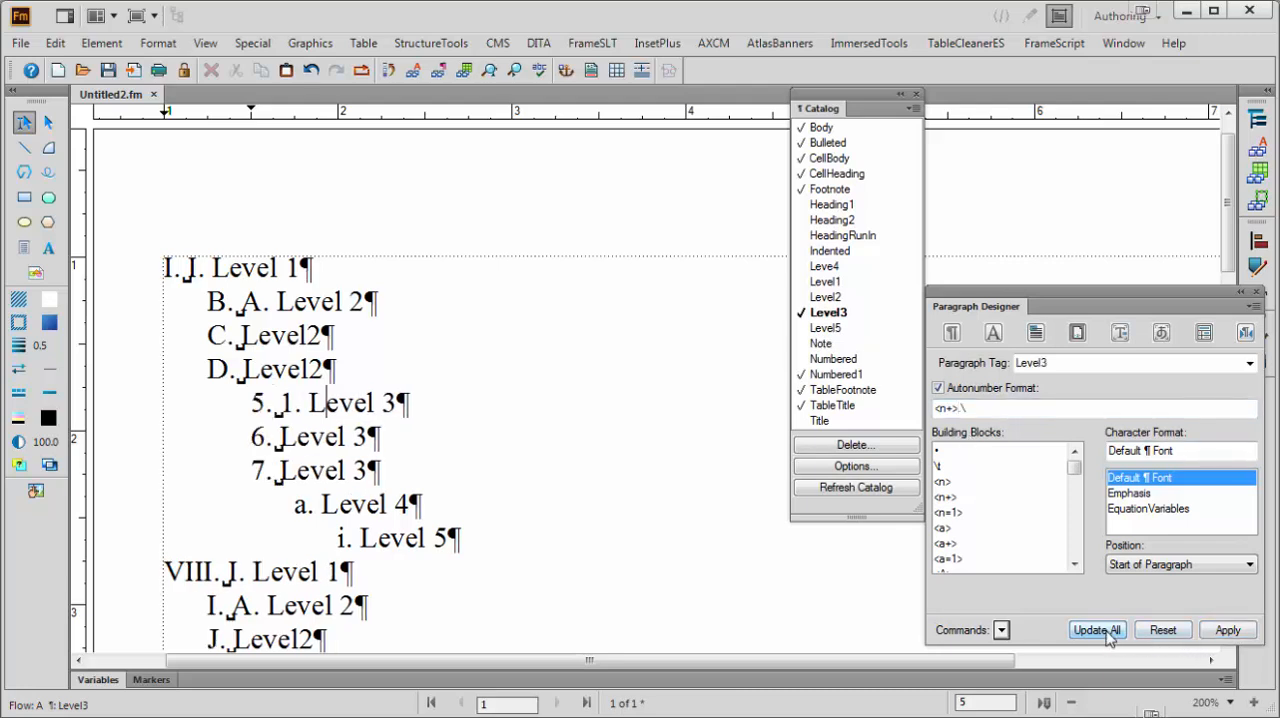
Turn on autonumbering for the Leve4 format with <a+>.\ and update all Leve4 paragraphs
{"action": "left_click", "coordinate": [306, 505]}
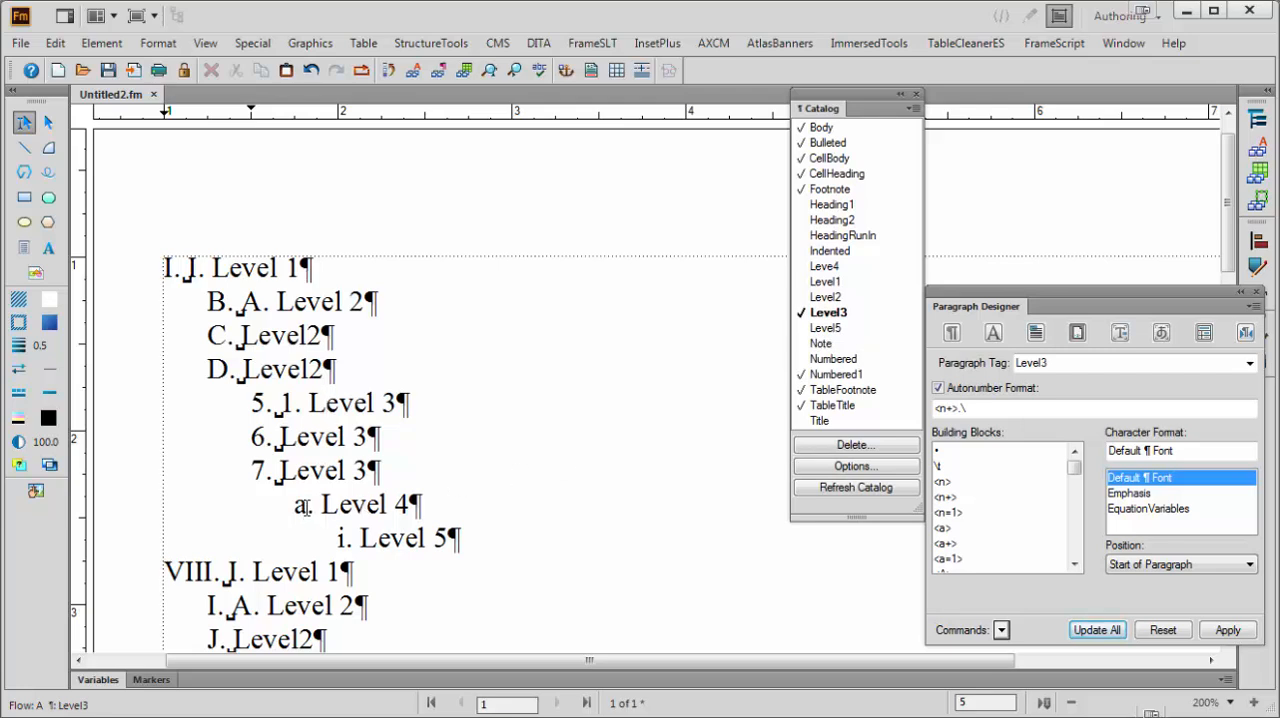
{"action": "left_click", "coordinate": [950, 390]}
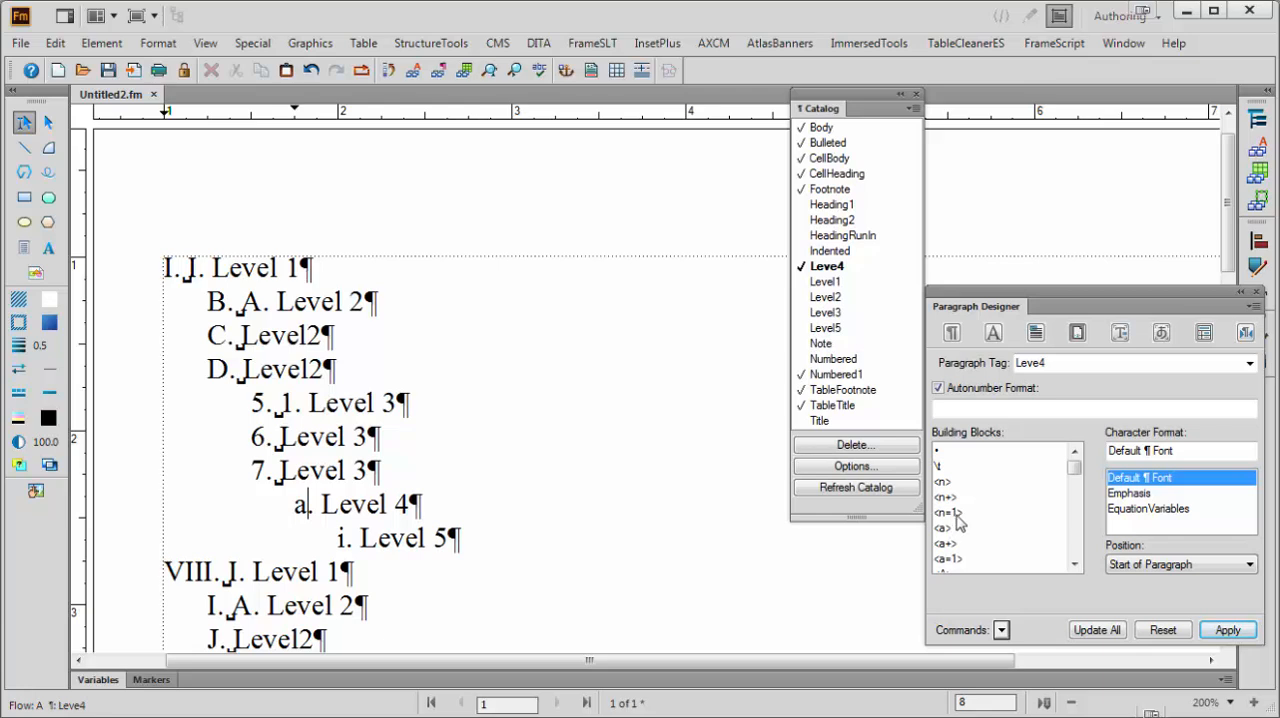
{"action": "double_click", "coordinate": [946, 545]}
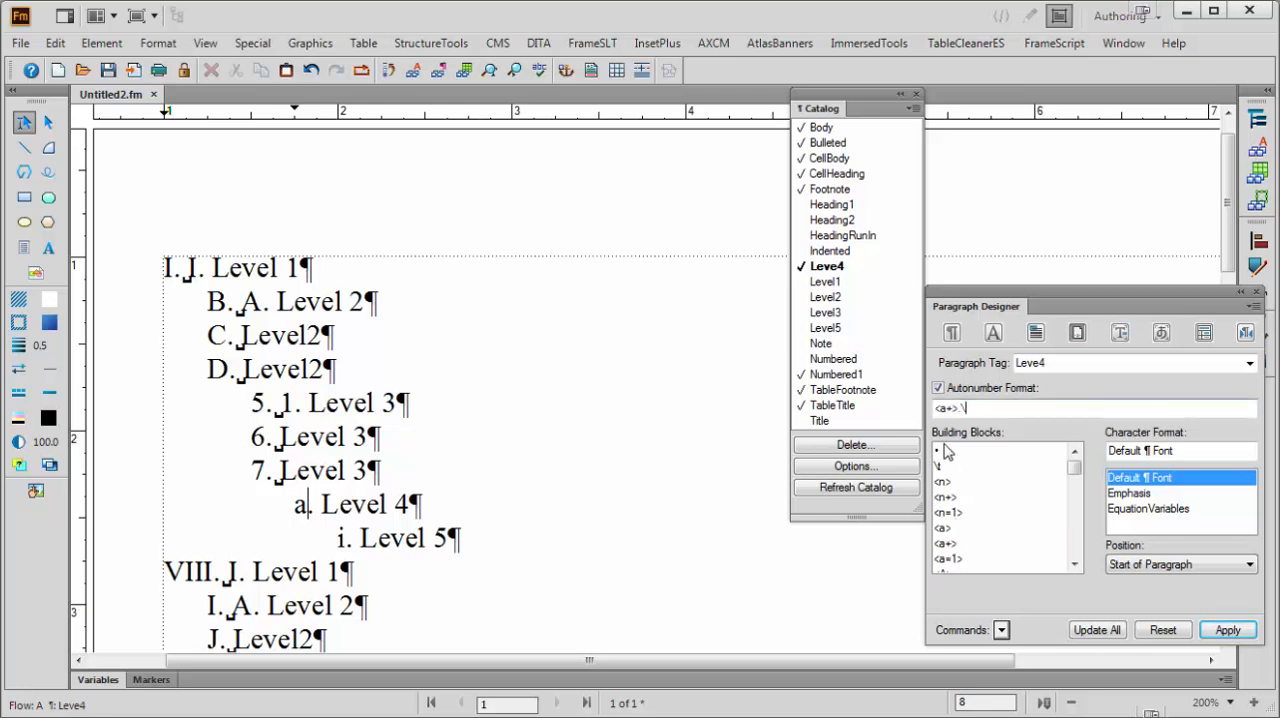
{"action": "left_click", "coordinate": [1108, 628]}
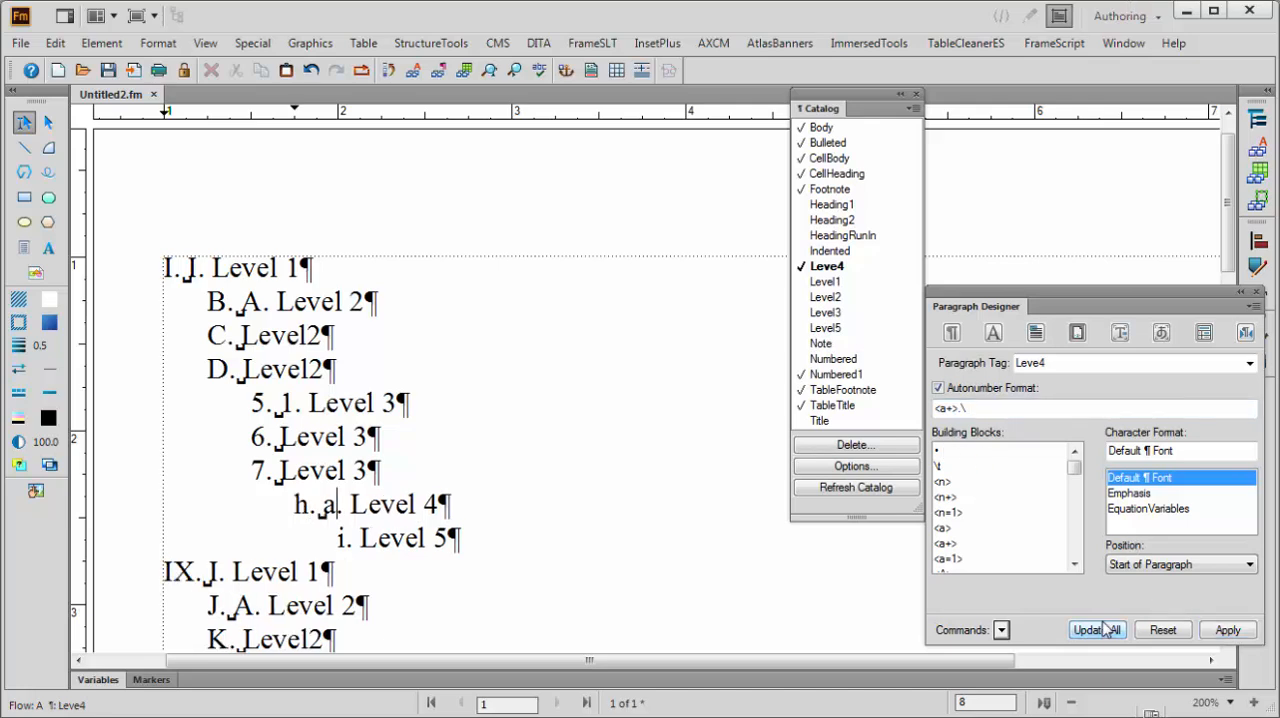
Turn on autonumbering for the Level5 format with <r+>.\ and update all Level5 paragraphs
{"action": "left_click", "coordinate": [390, 538]}
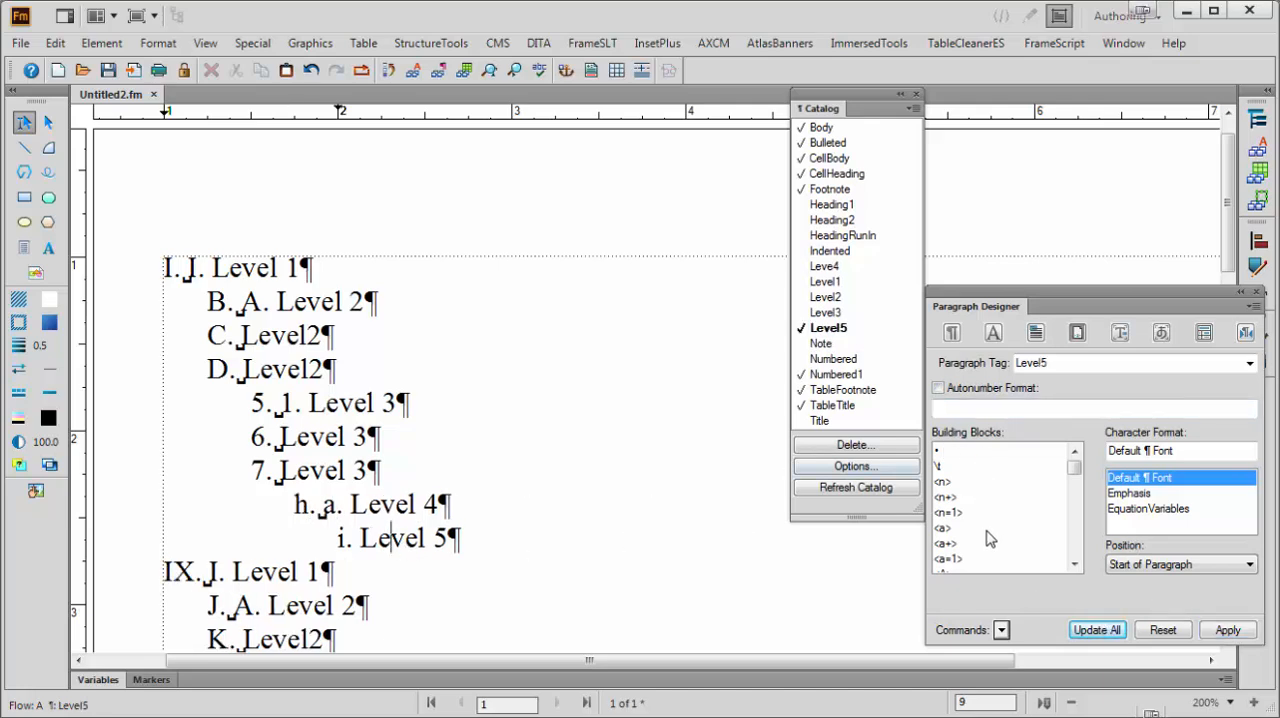
{"action": "left_click", "coordinate": [1075, 564]}
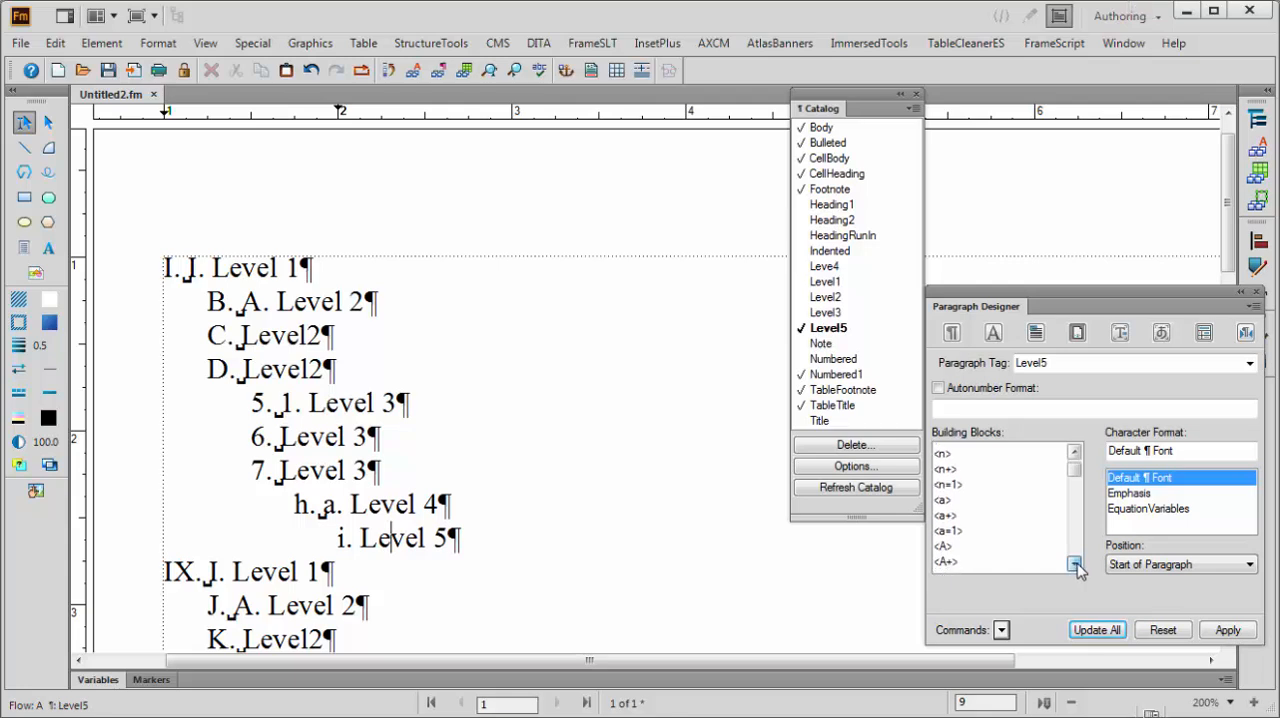
{"action": "left_click", "coordinate": [1075, 564]}
{"action": "left_click", "coordinate": [1075, 564]}
{"action": "left_click", "coordinate": [1075, 564]}
{"action": "left_click", "coordinate": [1075, 564]}
{"action": "left_click", "coordinate": [1075, 564]}
{"action": "left_click", "coordinate": [1075, 564]}
{"action": "left_click", "coordinate": [960, 527]}
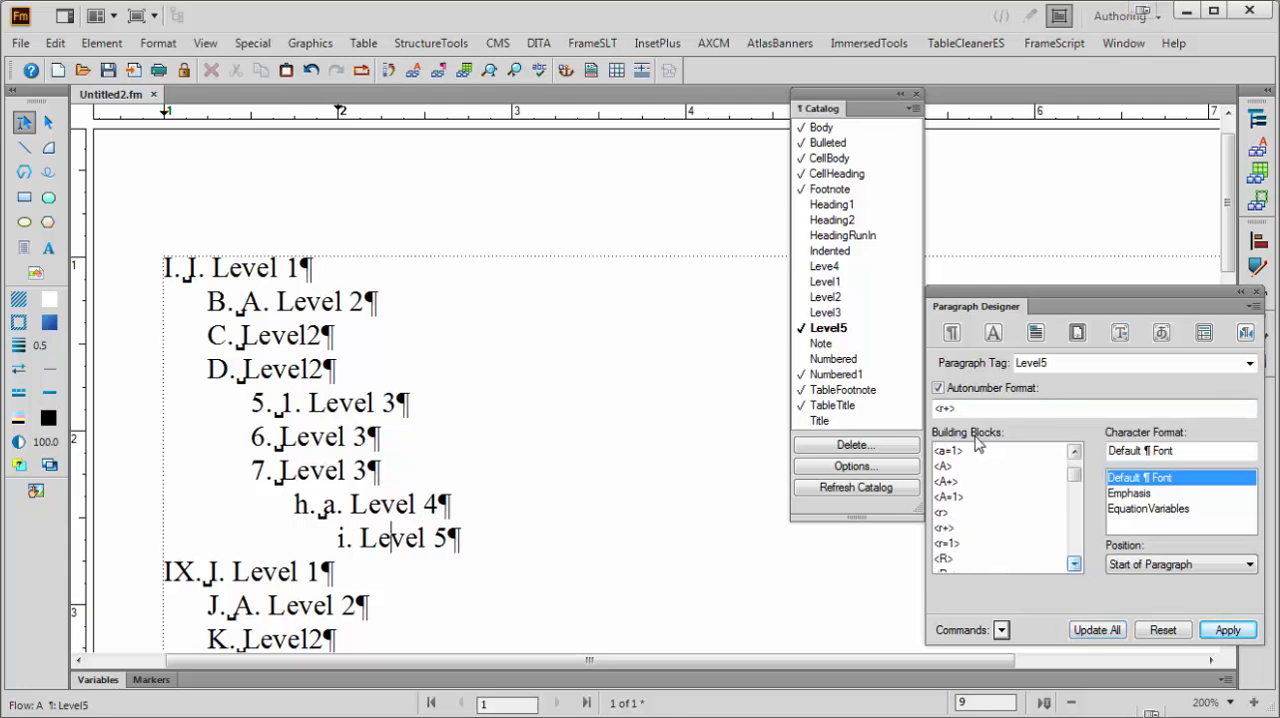
{"action": "type", "text": ".\\t"}
{"action": "left_click", "coordinate": [1097, 630]}
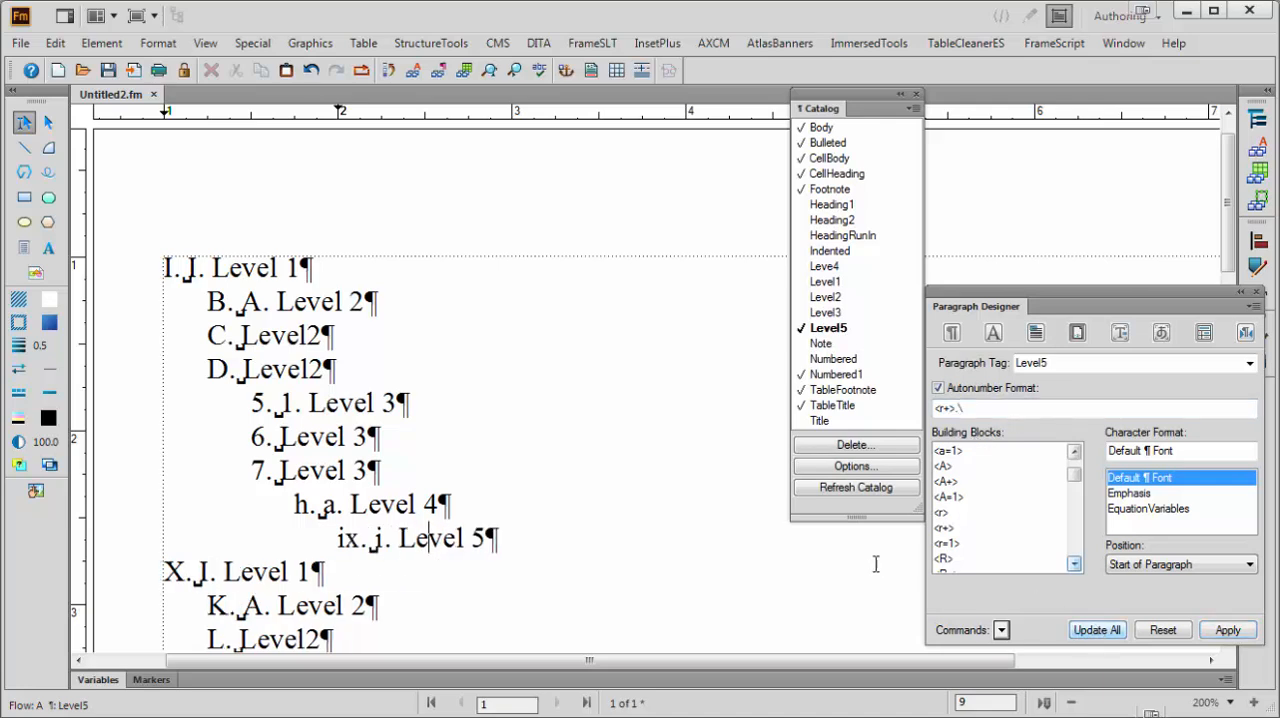
Examine the numbering sequence through both outline copies and check the paragraph tag and autonumber format of each of the five levels
{"action": "scroll", "coordinate": [685, 568], "scroll_direction": "down", "scroll_amount": 1}
{"action": "scroll", "coordinate": [684, 568], "scroll_direction": "up", "scroll_amount": 2}
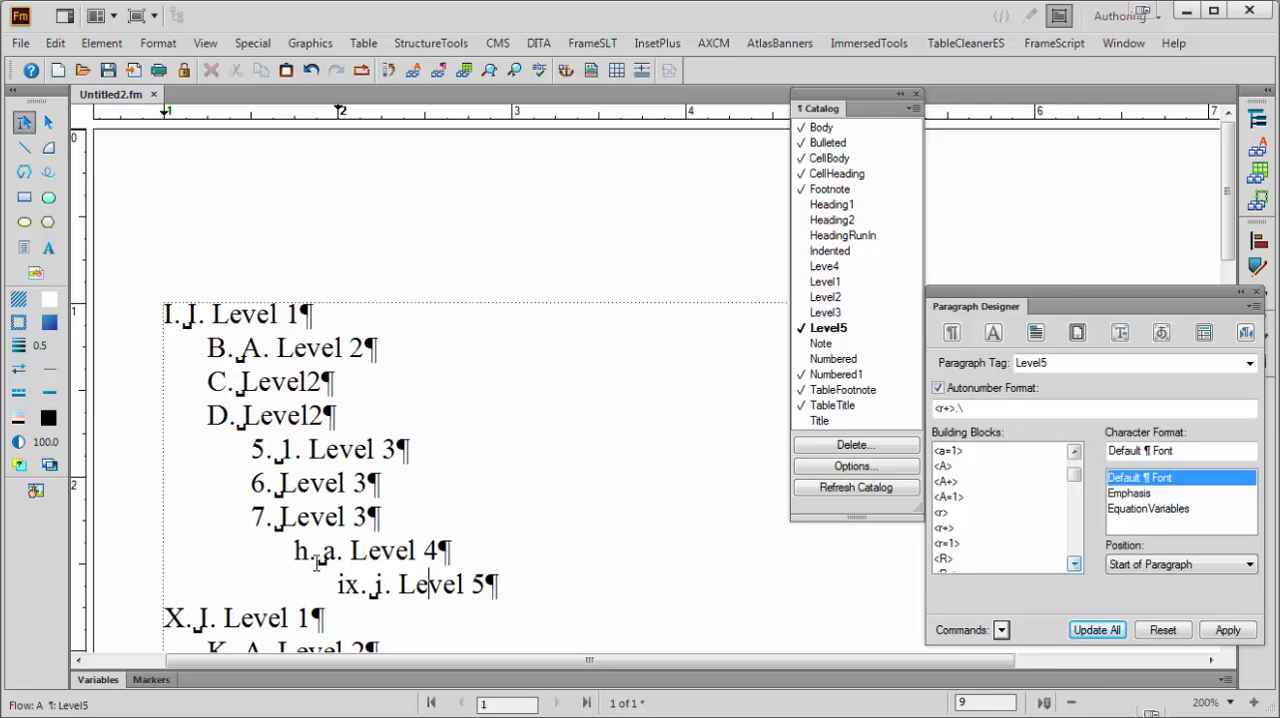
{"action": "scroll", "coordinate": [348, 592], "scroll_direction": "down", "scroll_amount": 5}
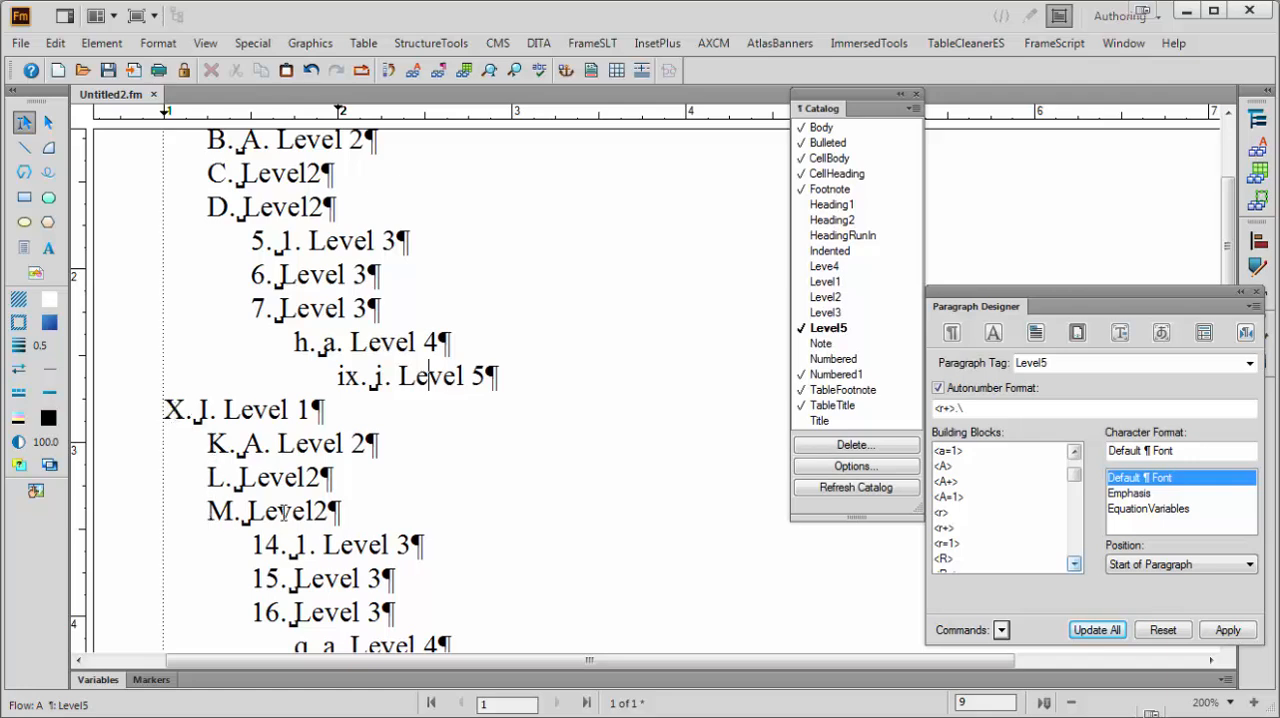
{"action": "scroll", "coordinate": [305, 490], "scroll_direction": "up", "scroll_amount": 1}
{"action": "scroll", "coordinate": [305, 498], "scroll_direction": "up", "scroll_amount": 1}
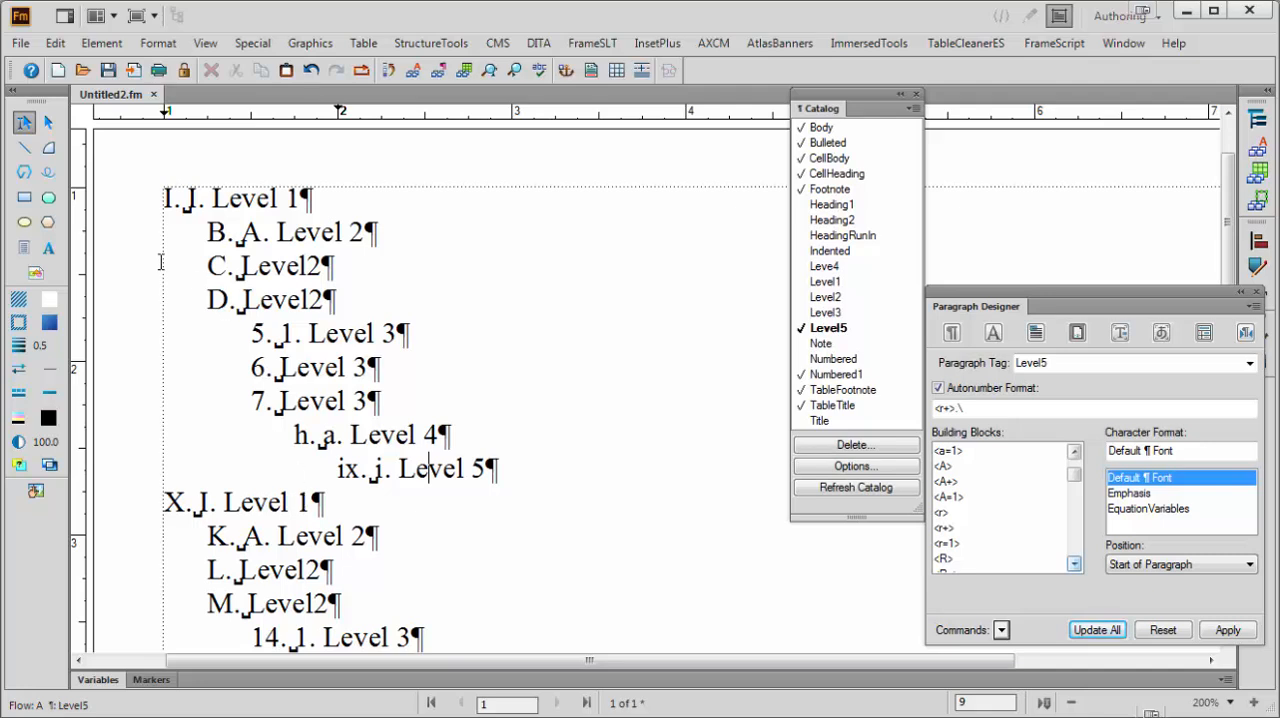
{"action": "left_click", "coordinate": [251, 200]}
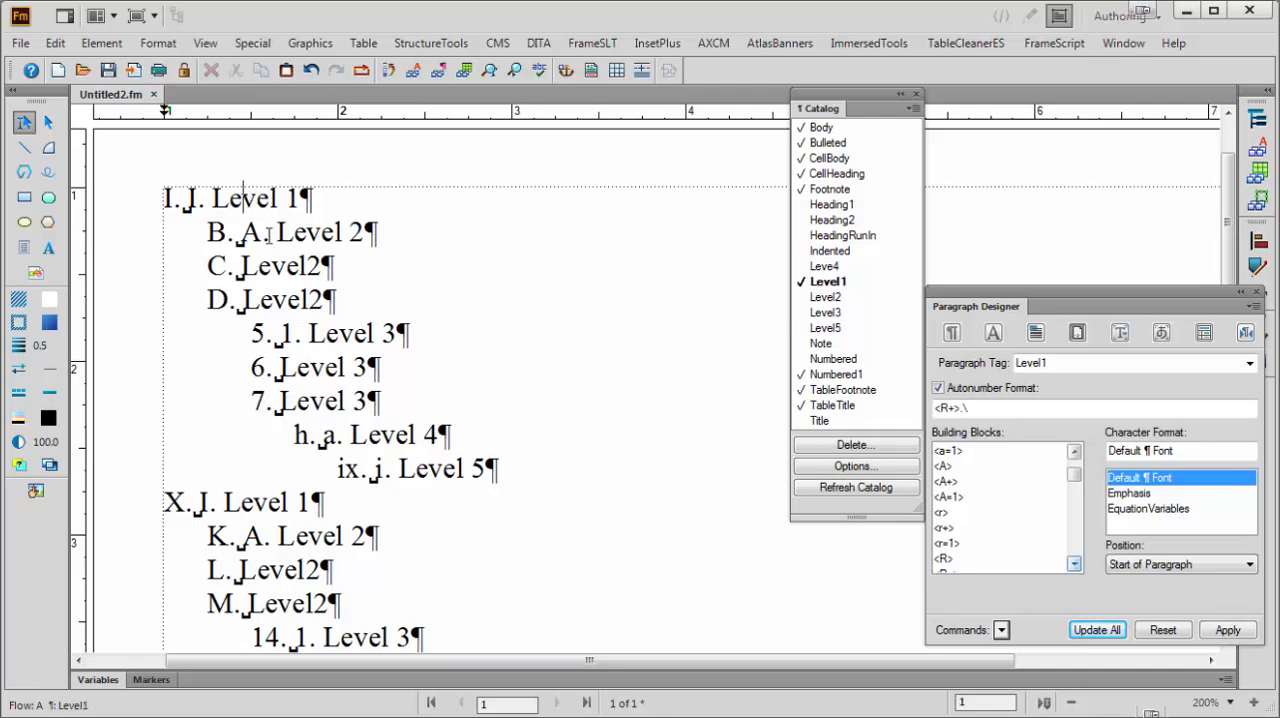
{"action": "left_click", "coordinate": [269, 233]}
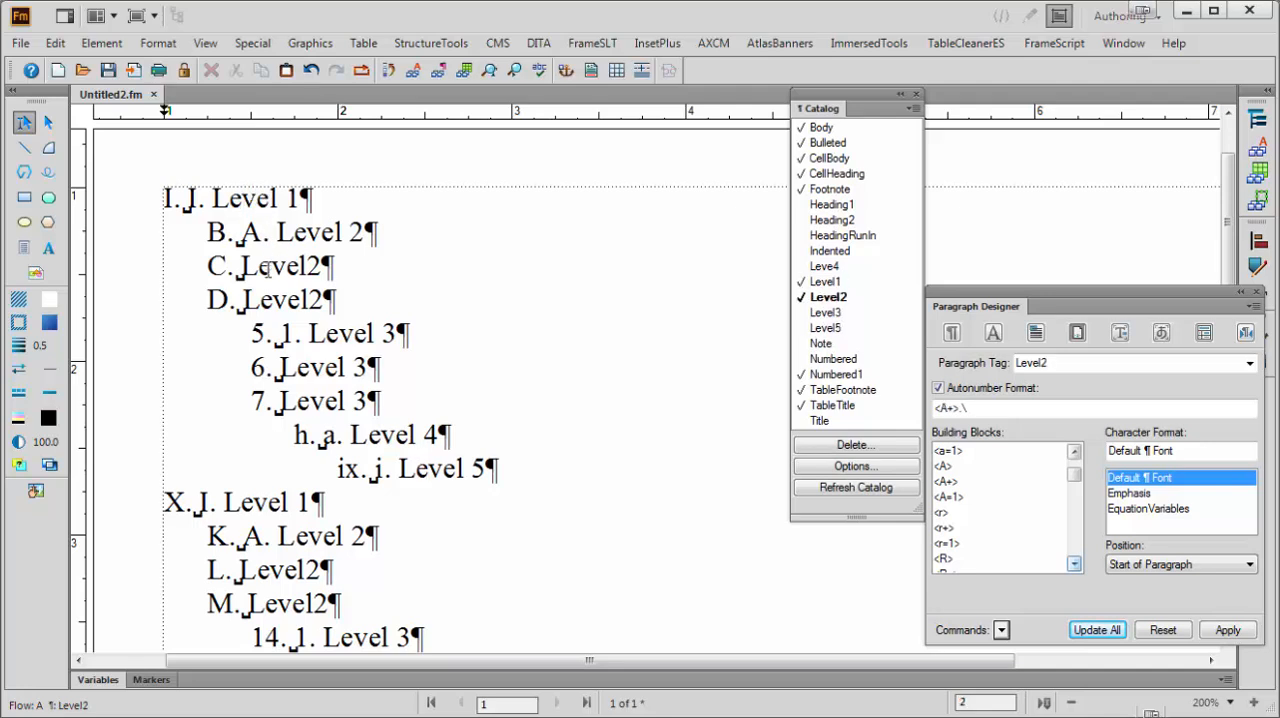
{"action": "left_click", "coordinate": [326, 335]}
{"action": "left_click", "coordinate": [366, 436]}
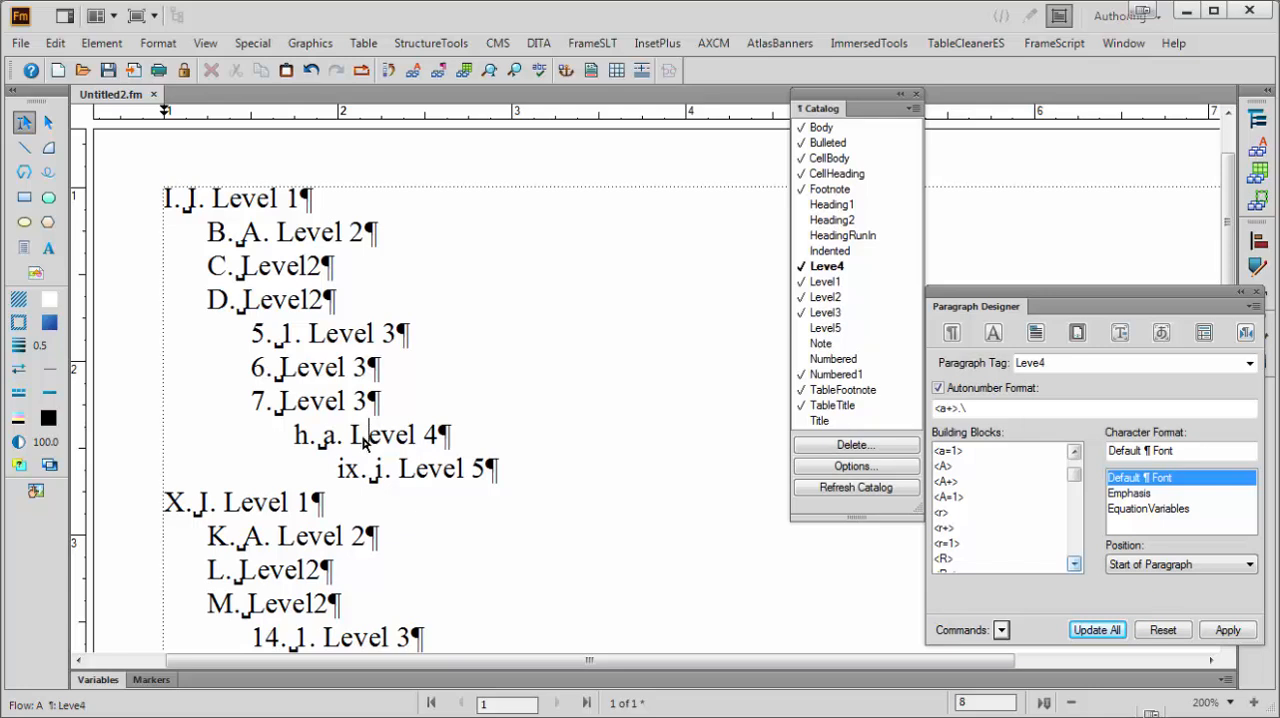
{"action": "left_click", "coordinate": [434, 472]}
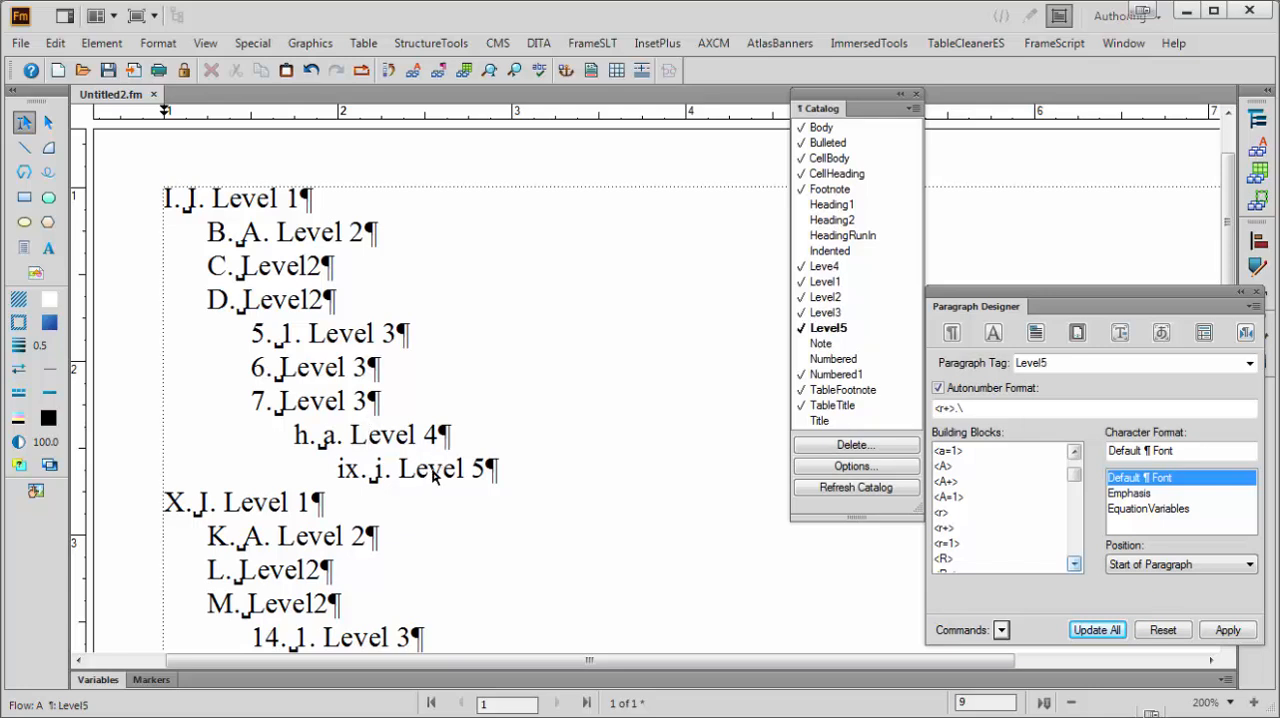
Correct the misspelled Leve4 paragraph tag to Level4 and rename all paragraphs using it
{"action": "left_click", "coordinate": [396, 434]}
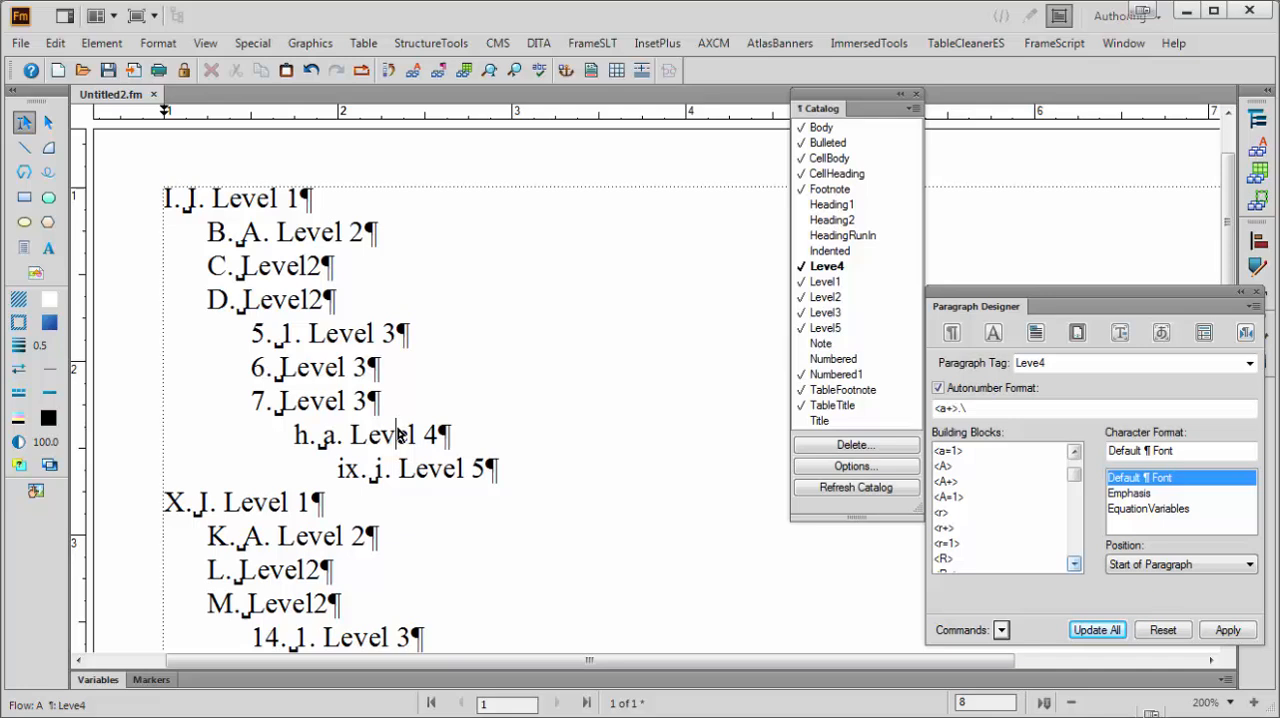
{"action": "left_click", "coordinate": [1043, 362]}
{"action": "left_click", "coordinate": [1043, 363]}
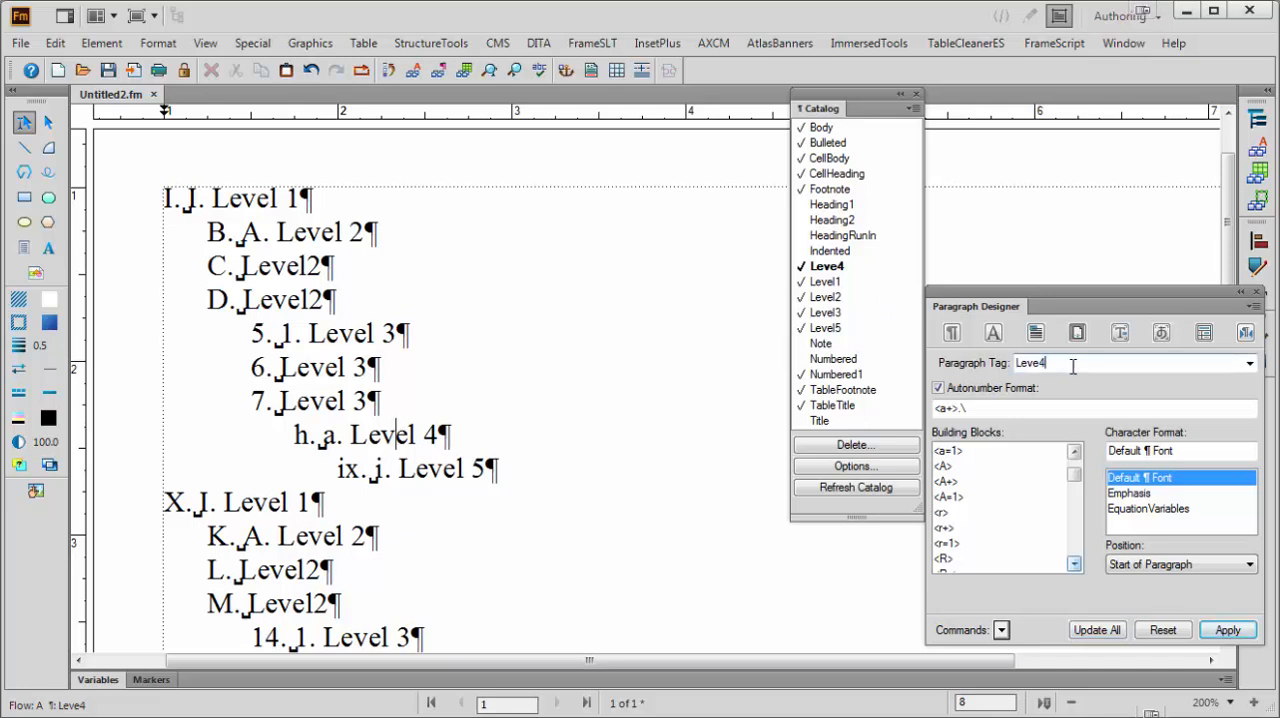
{"action": "type", "text": "l"}
{"action": "left_click", "coordinate": [1097, 630]}
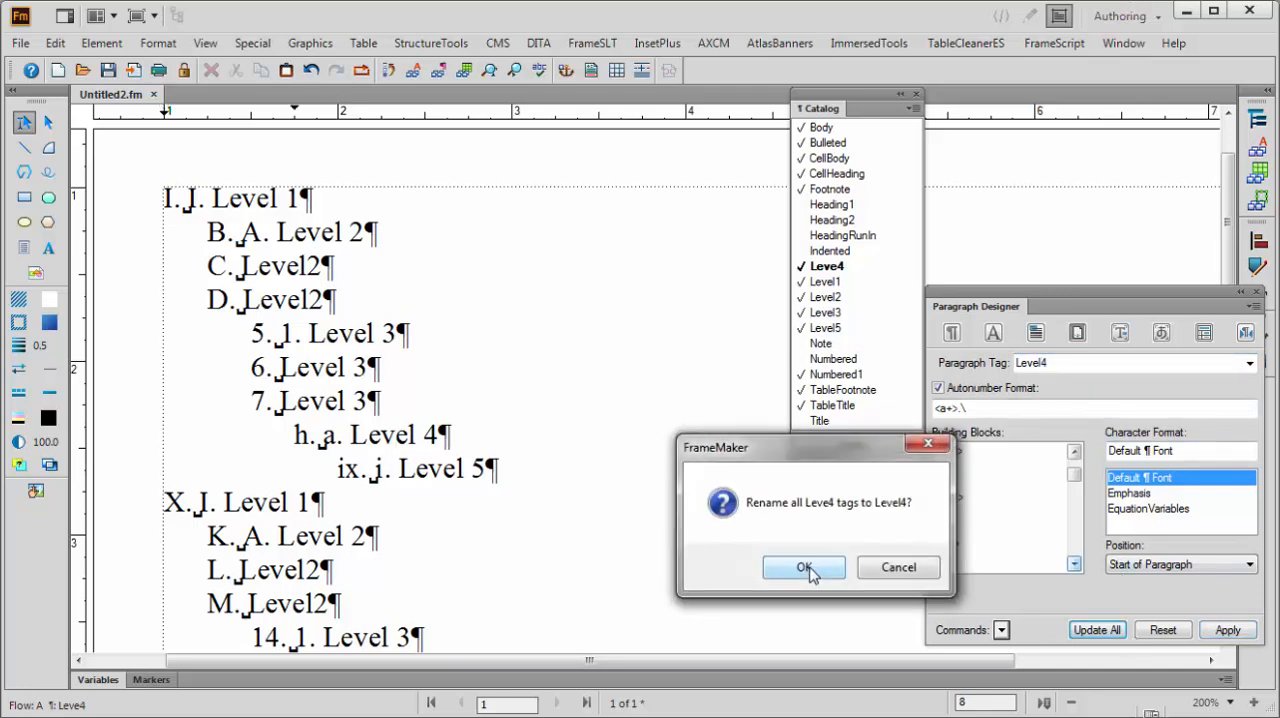
{"action": "left_click", "coordinate": [805, 566]}
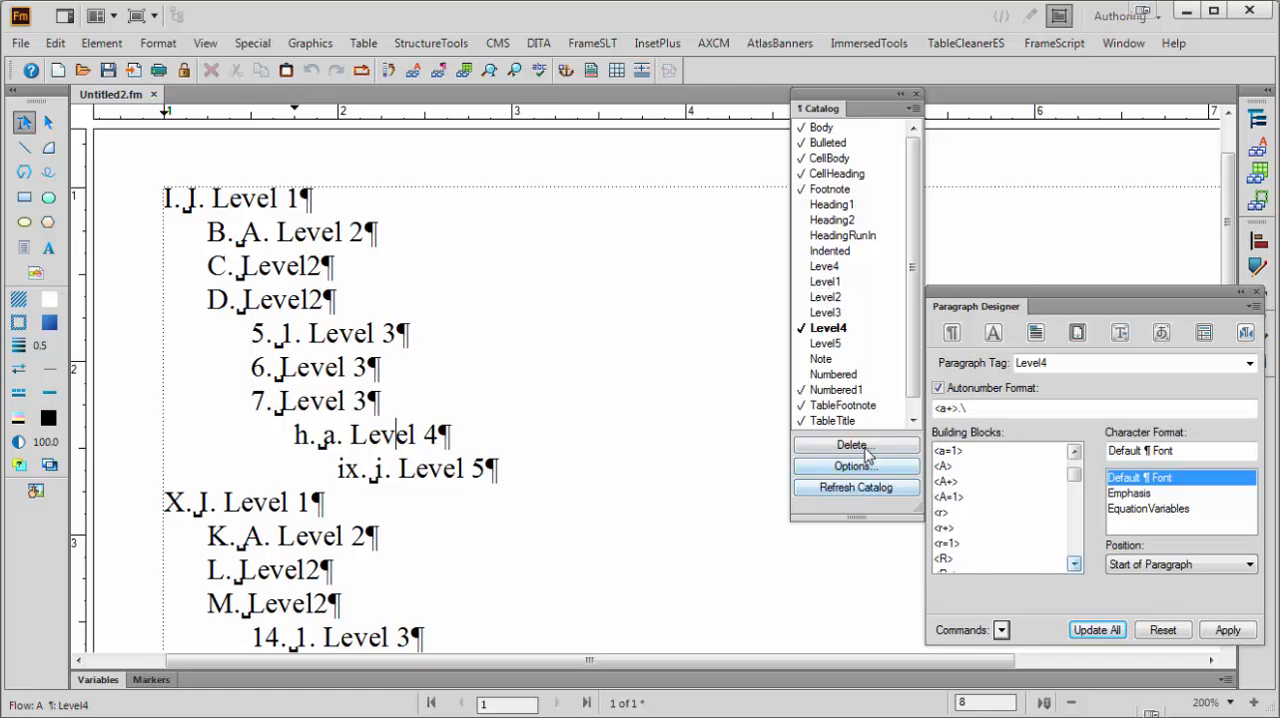
Delete the leftover Leve4 format from the paragraph catalog
{"action": "left_click", "coordinate": [864, 446]}
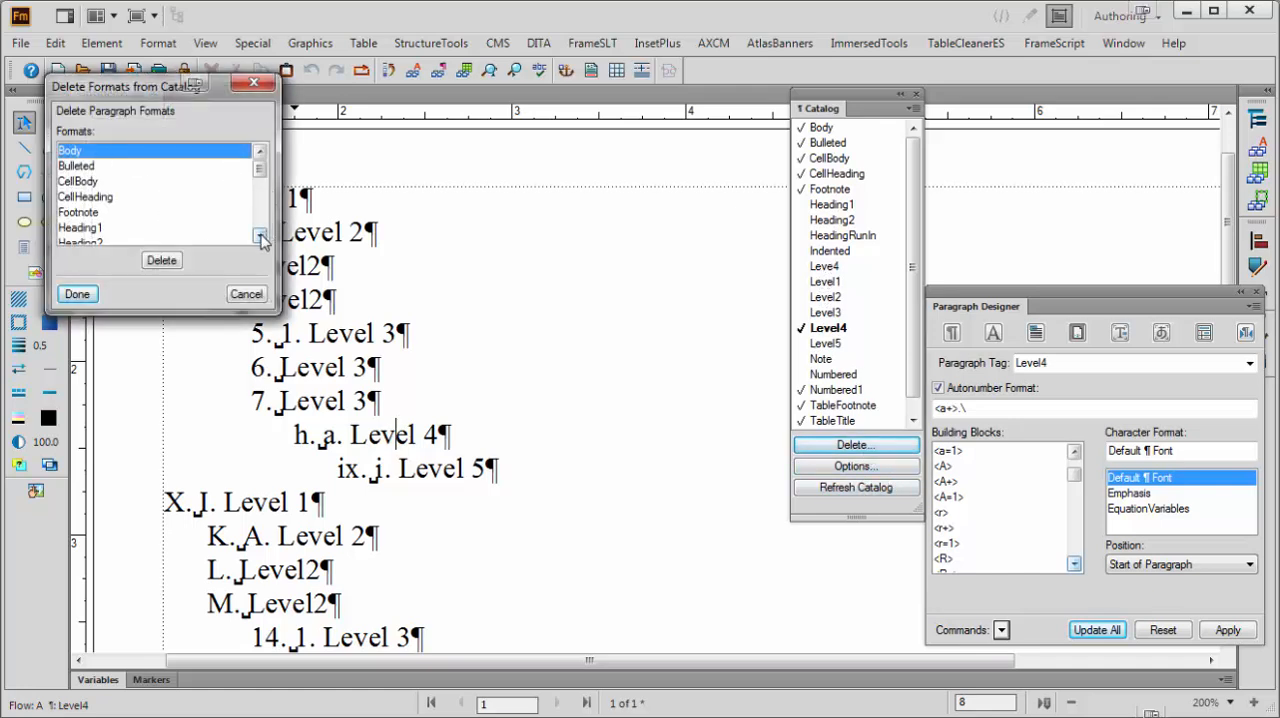
{"action": "left_click", "coordinate": [259, 236]}
{"action": "left_click", "coordinate": [259, 236]}
{"action": "left_click", "coordinate": [259, 236]}
{"action": "left_click", "coordinate": [259, 236]}
{"action": "left_click", "coordinate": [259, 236]}
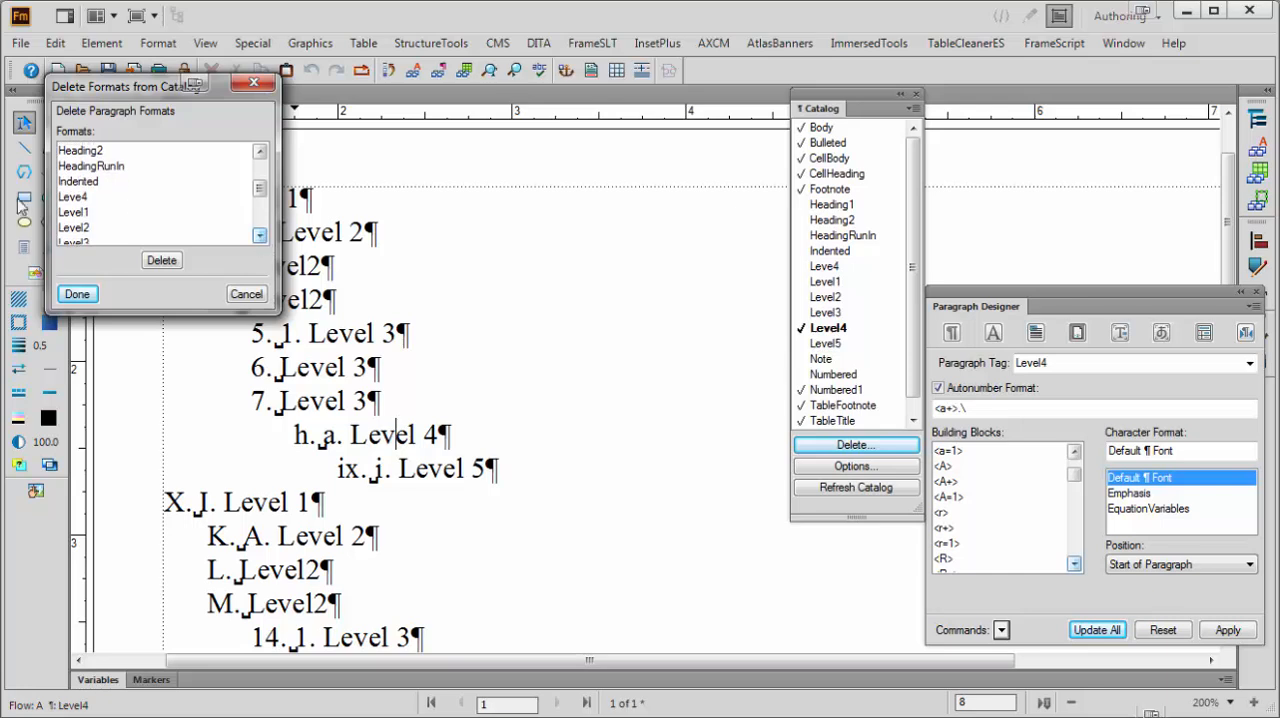
{"action": "left_click", "coordinate": [73, 197]}
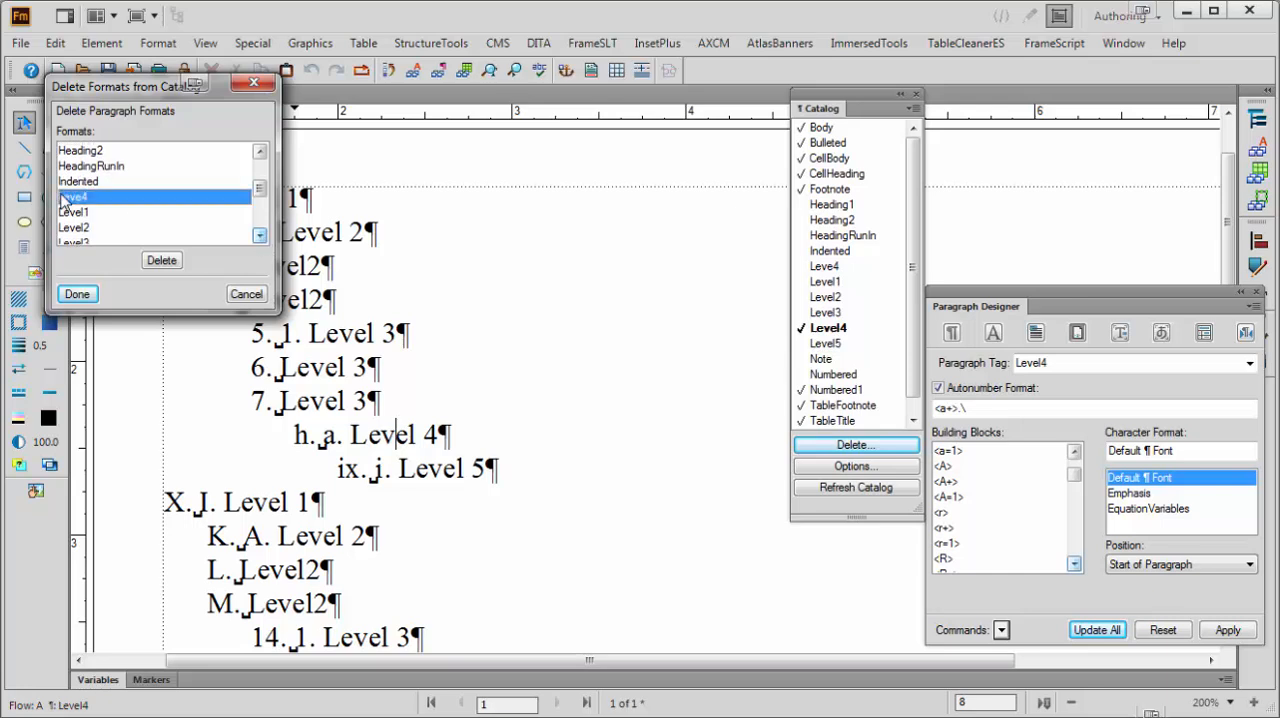
{"action": "left_click", "coordinate": [78, 294]}
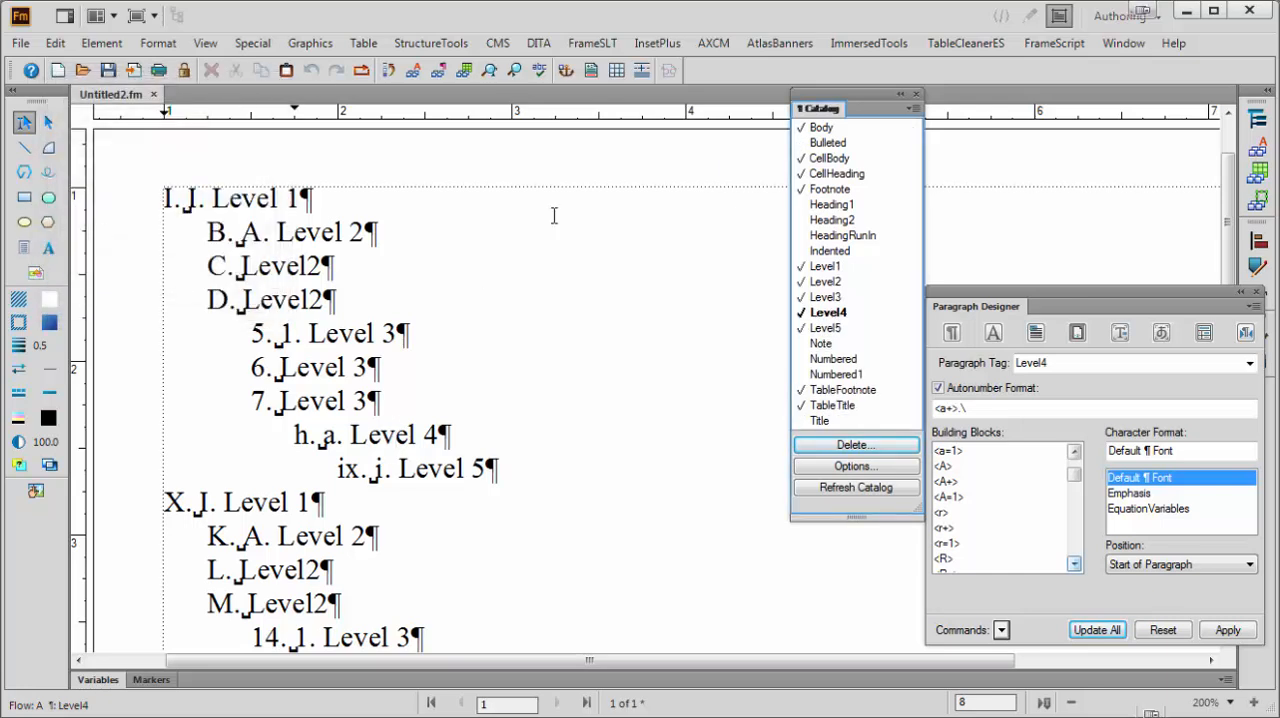
Prefix the Level1 autonumber format with the series label O: to read O:<R+>.\ and update all Level1 paragraphs
{"action": "left_click", "coordinate": [416, 470]}
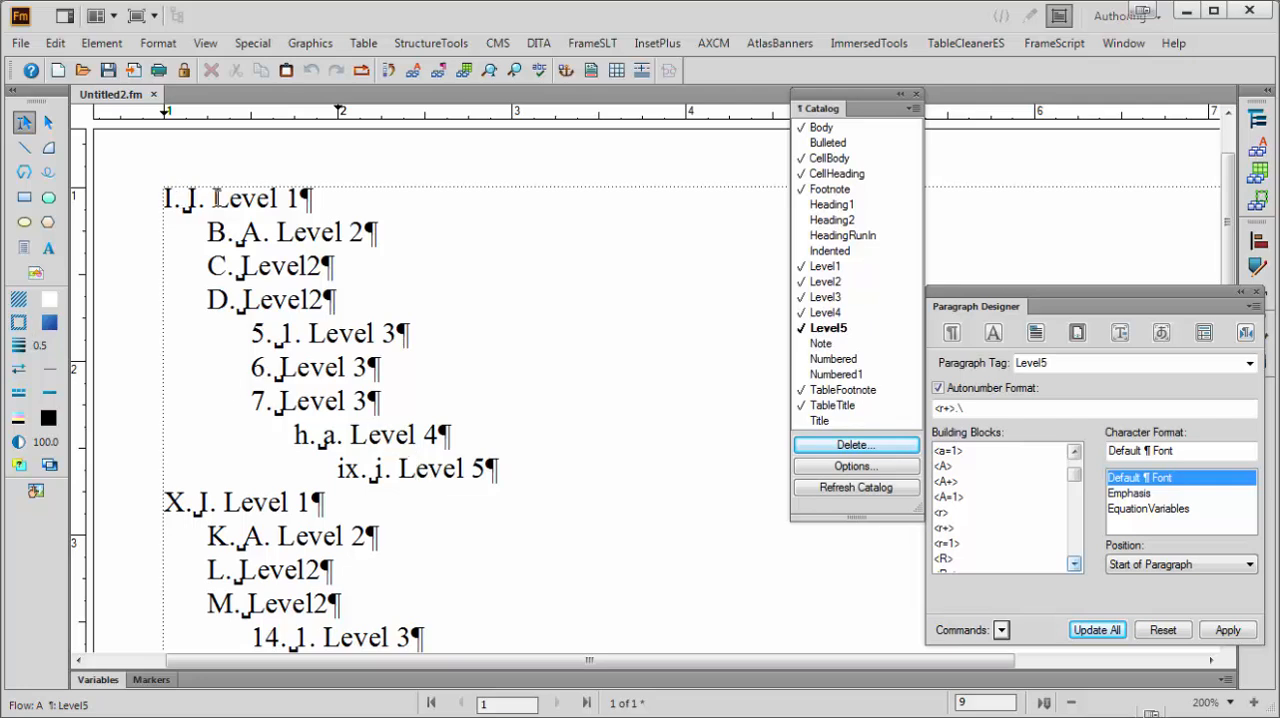
{"action": "left_click", "coordinate": [230, 199]}
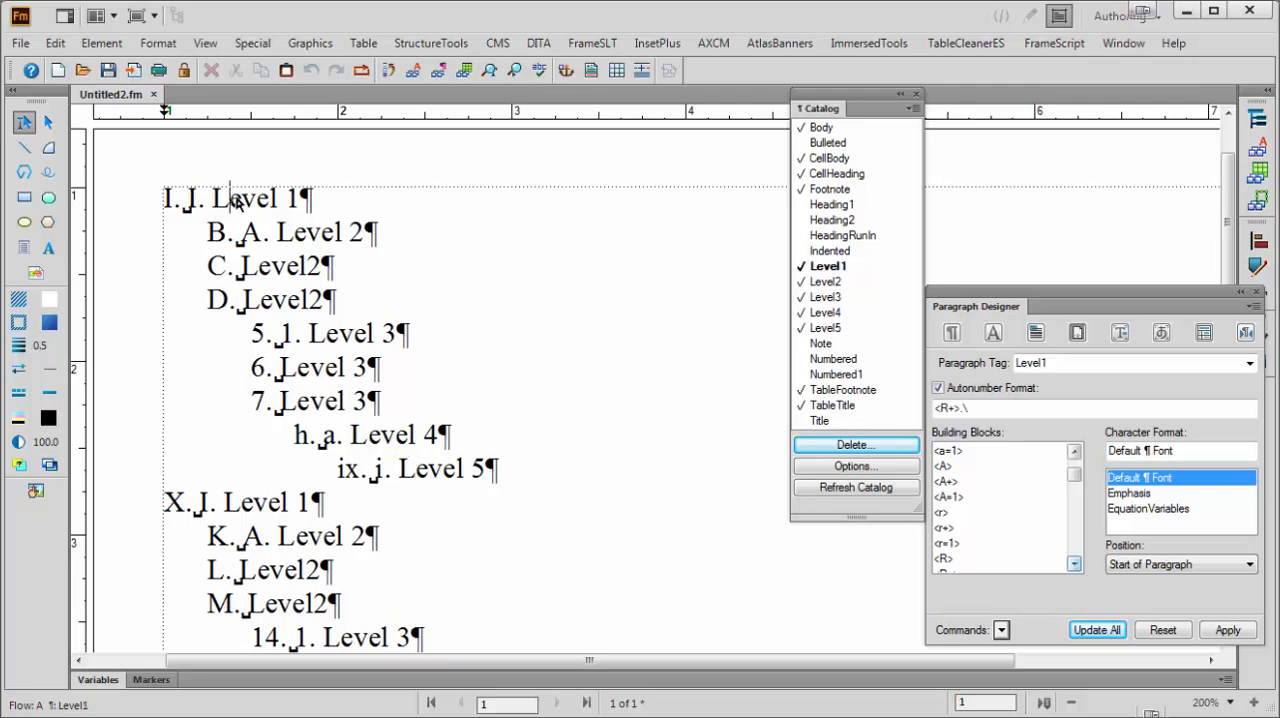
{"action": "left_click", "coordinate": [938, 407]}
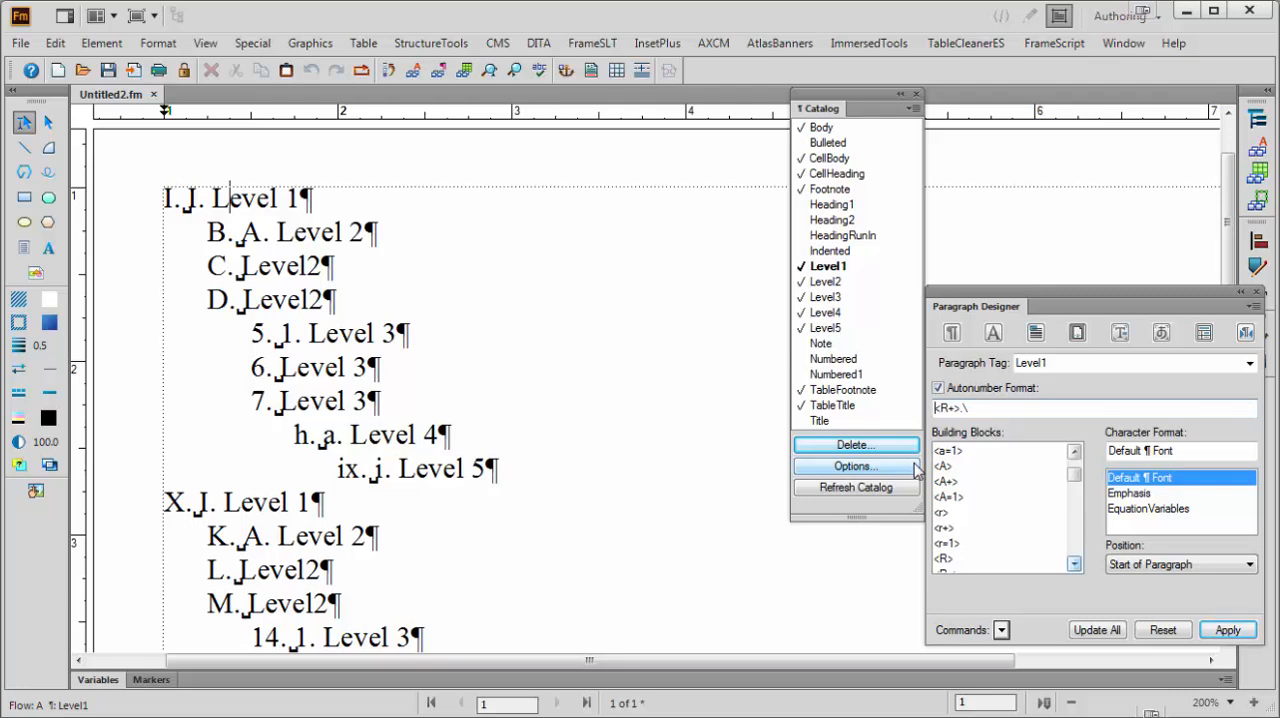
{"action": "type", "text": "O:"}
{"action": "left_click", "coordinate": [1097, 630]}
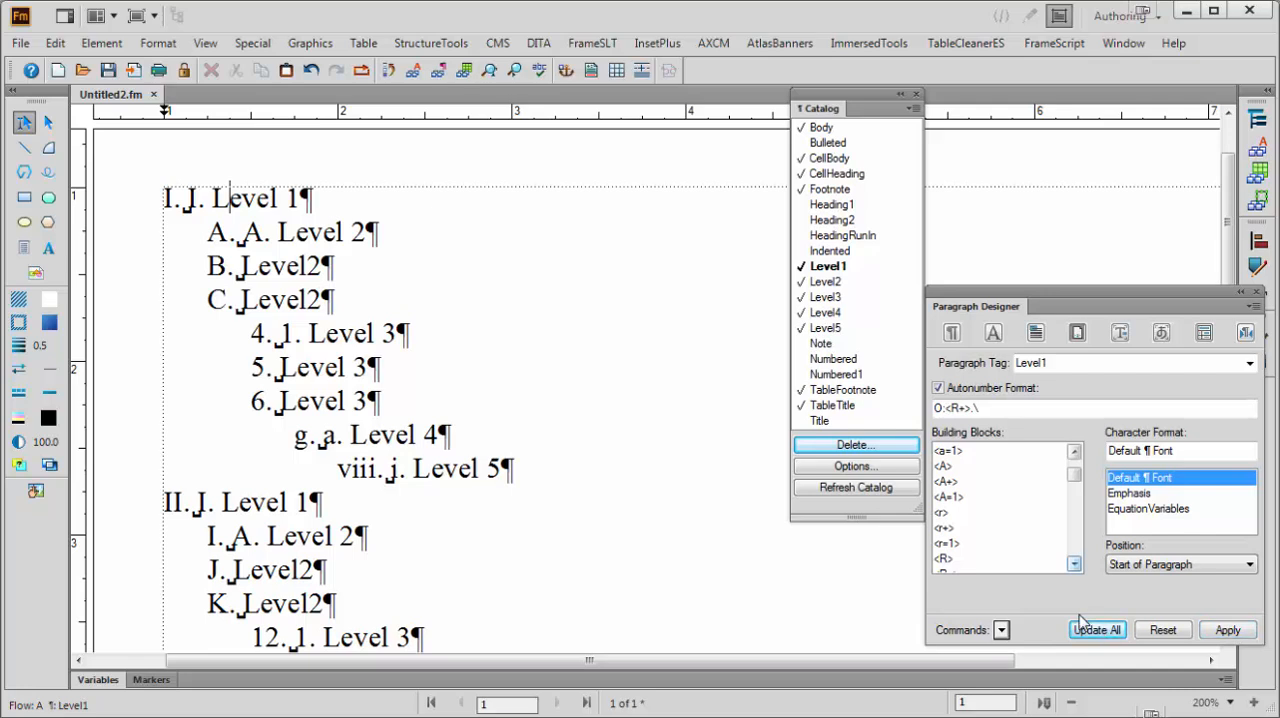
Insert four counter blocks after <R+> in the Level1 autonumber format so it reads O:<R+>< =0>< >< >< >.\
{"action": "left_click", "coordinate": [970, 407]}
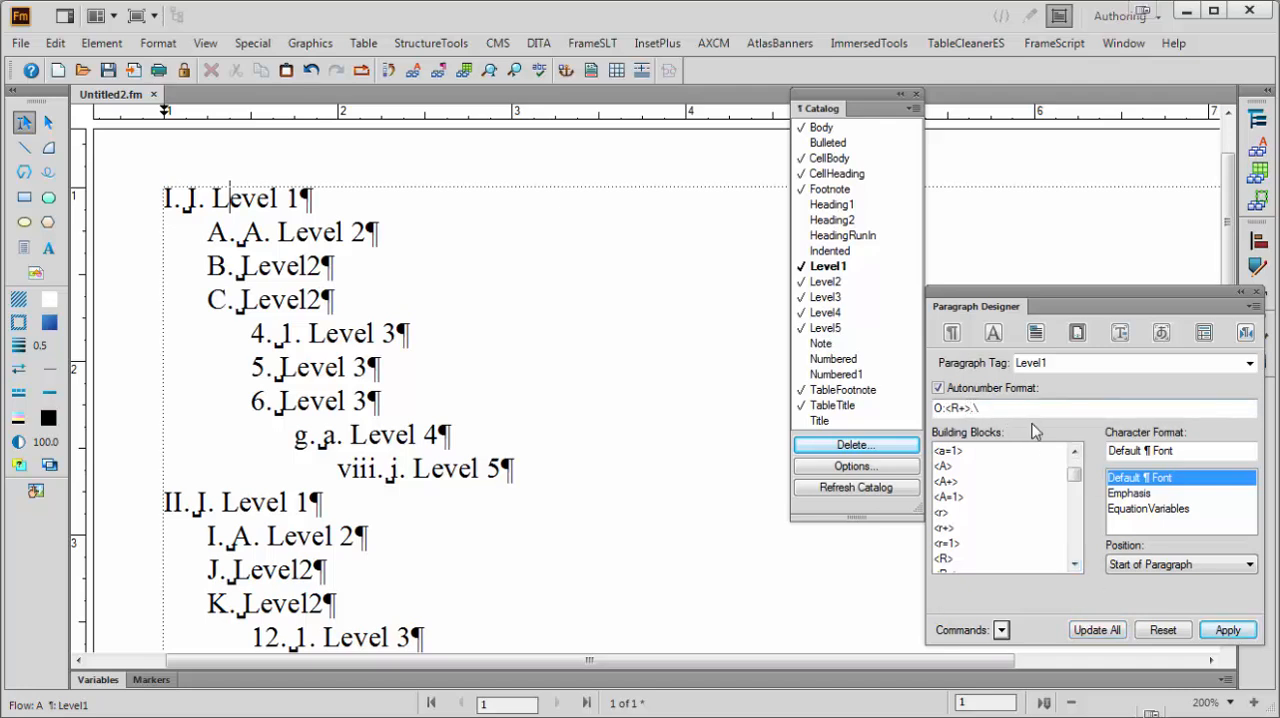
{"action": "type", "text": "<"}
{"action": "type", "text": " >."}
{"action": "type", "text": "< >"}
{"action": "key", "text": "Delete"}
{"action": "type", "text": "< >< >"}
{"action": "type", "text": "0"}
Replace the three blank < > counters in the Level1 autonumber format with copies of < =0> and update all Level1 paragraphs
{"action": "left_click_drag", "start_coordinate": [971, 410], "coordinate": [997, 412]}
{"action": "key", "text": "ctrl+c"}
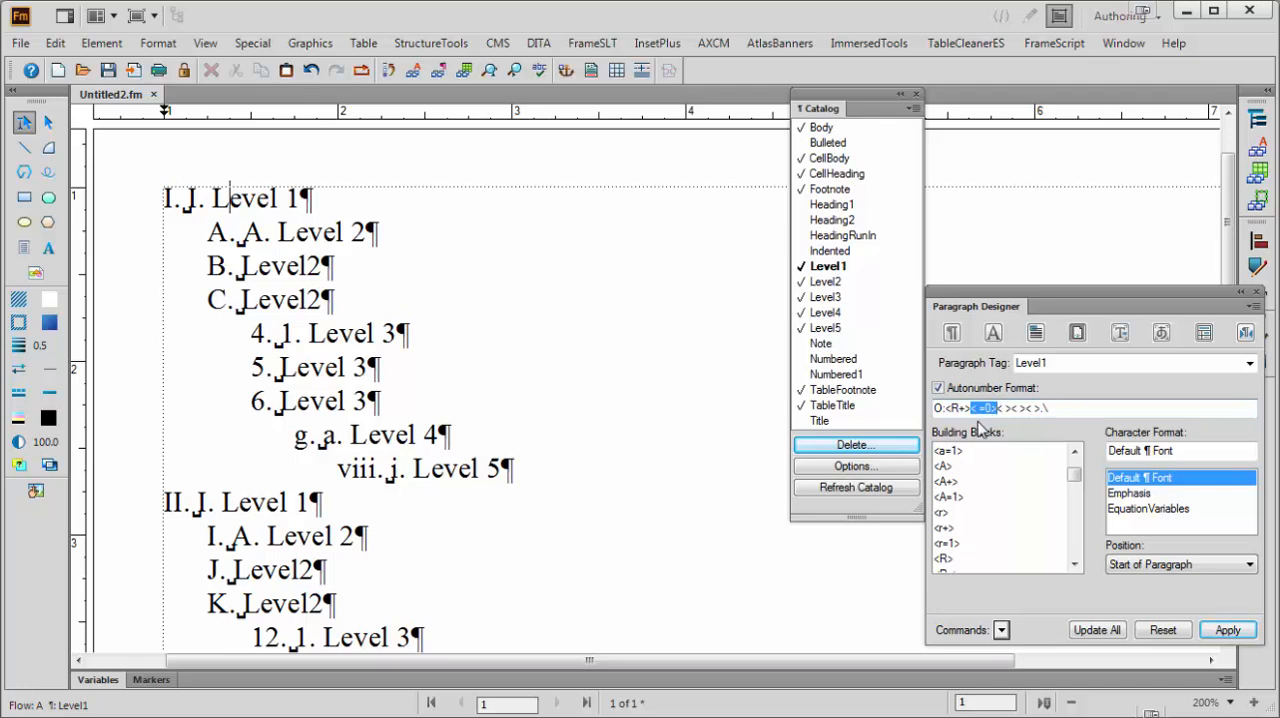
{"action": "left_click_drag", "start_coordinate": [996, 411], "coordinate": [1037, 411]}
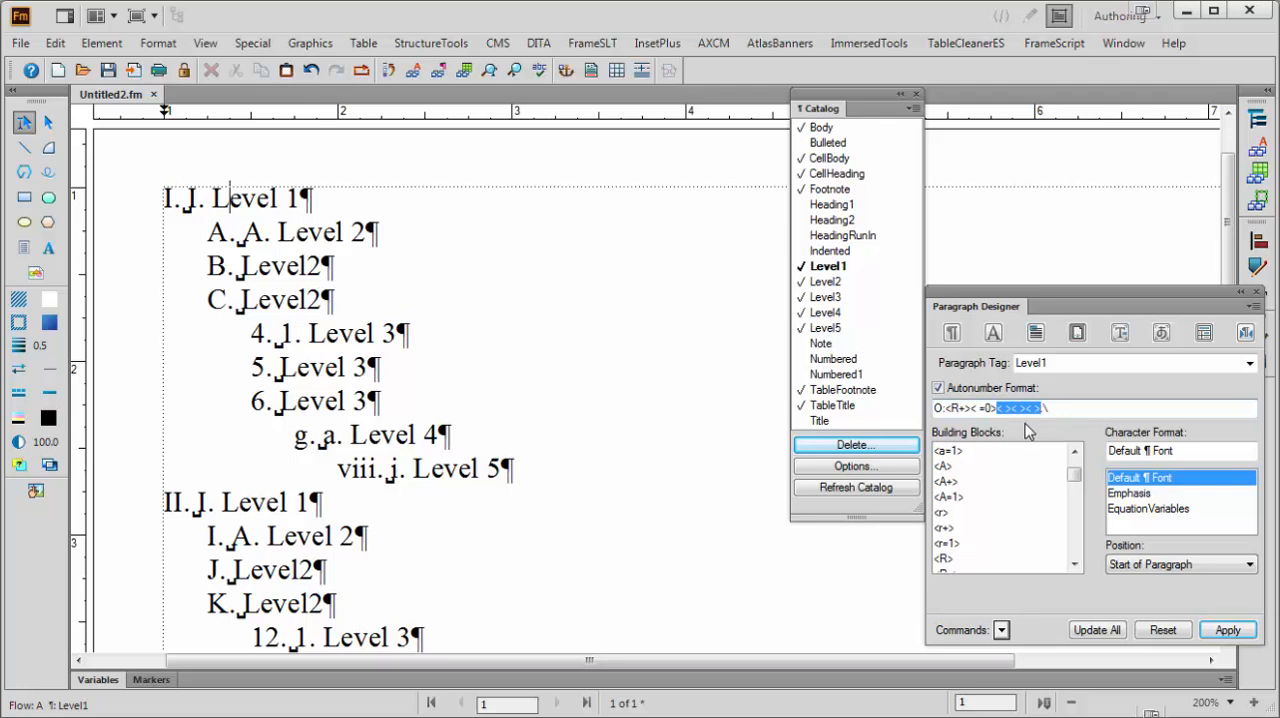
{"action": "key", "text": "ctrl+v"}
{"action": "key", "text": "ctrl+v"}
{"action": "key", "text": "ctrl+v"}
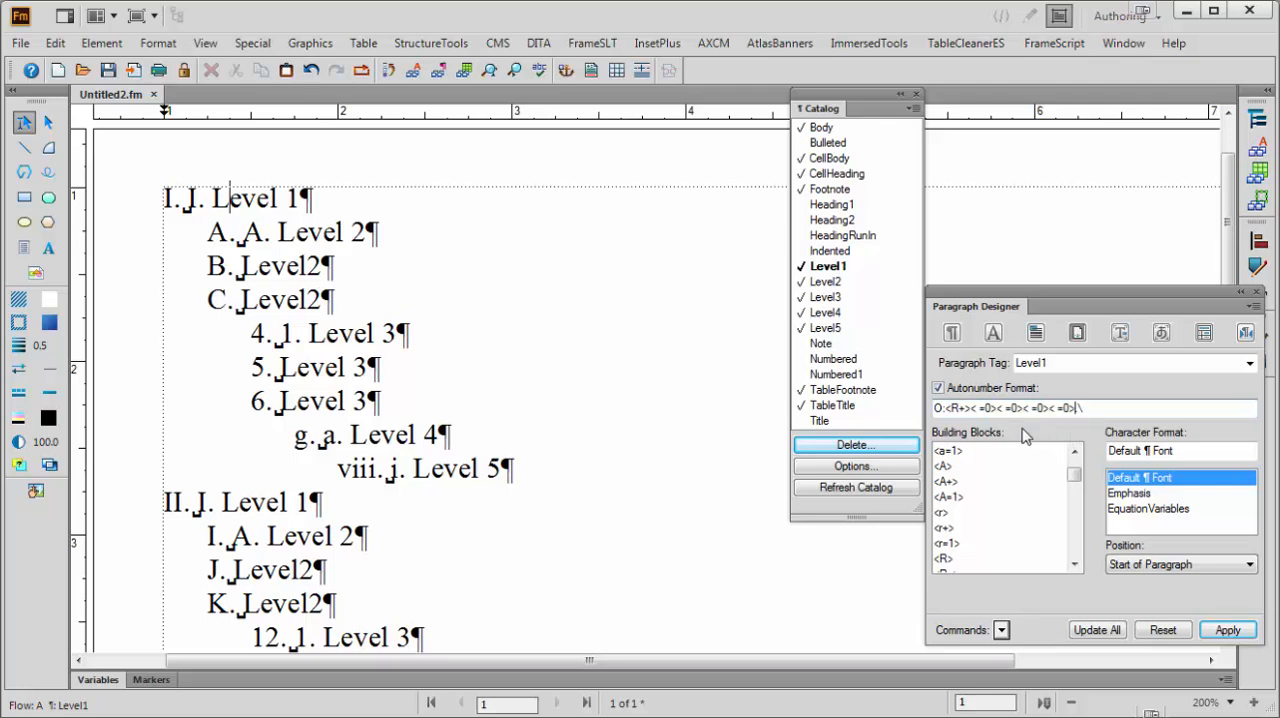
{"action": "type", "text": "."}
{"action": "key", "text": "BackSpace"}
{"action": "left_click", "coordinate": [1108, 632]}
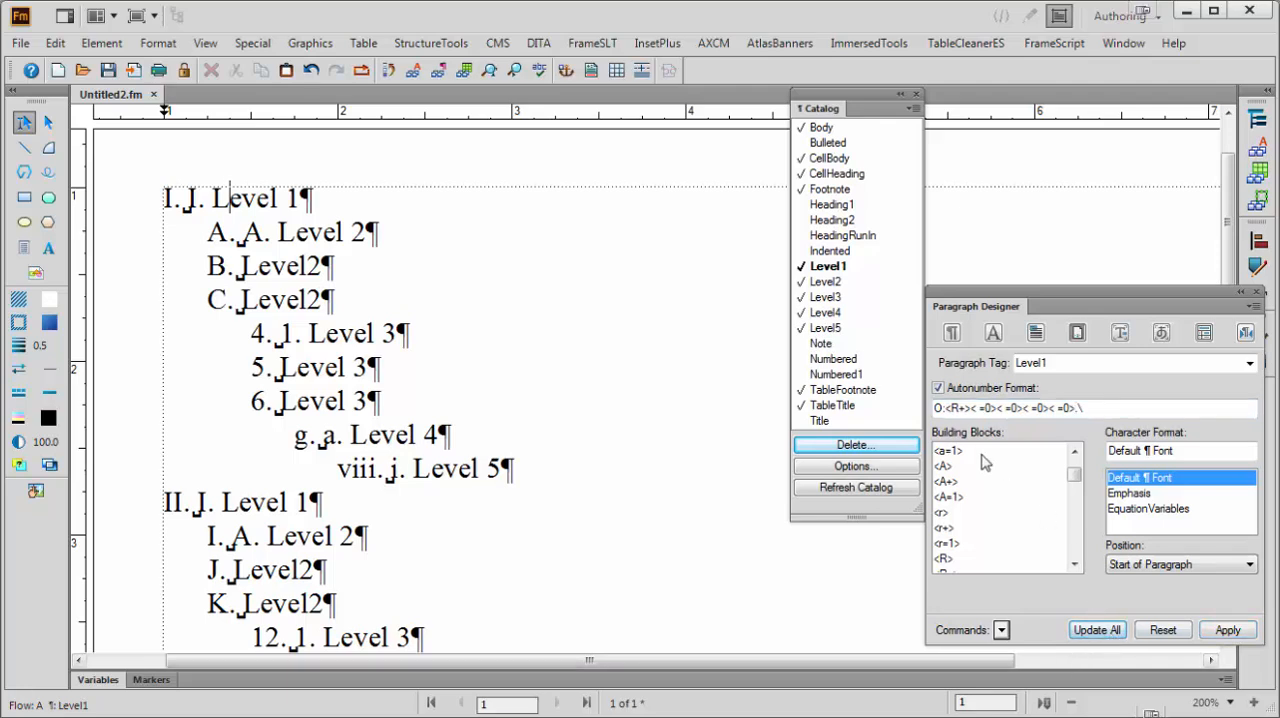
Prefix the Level2 autonumber format with the series label O: and one blank counter so it reads O:< ><A+>.\
{"action": "left_click", "coordinate": [289, 232]}
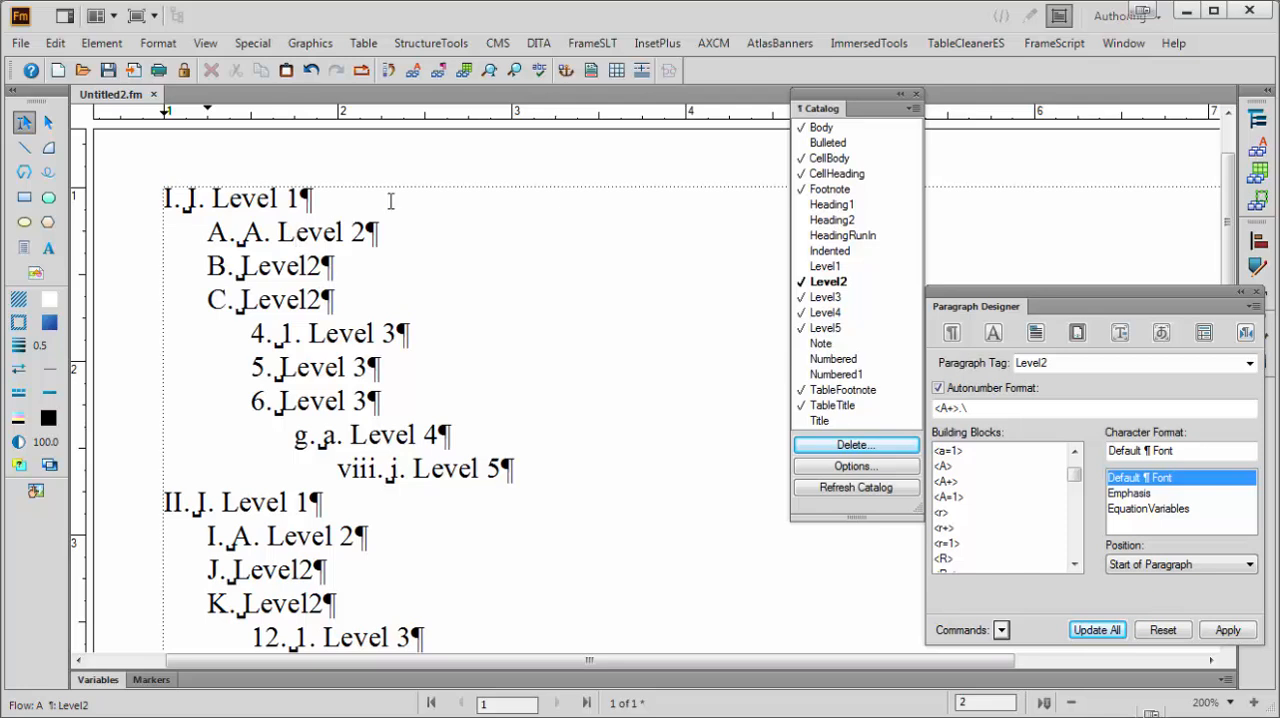
{"action": "left_click", "coordinate": [938, 407]}
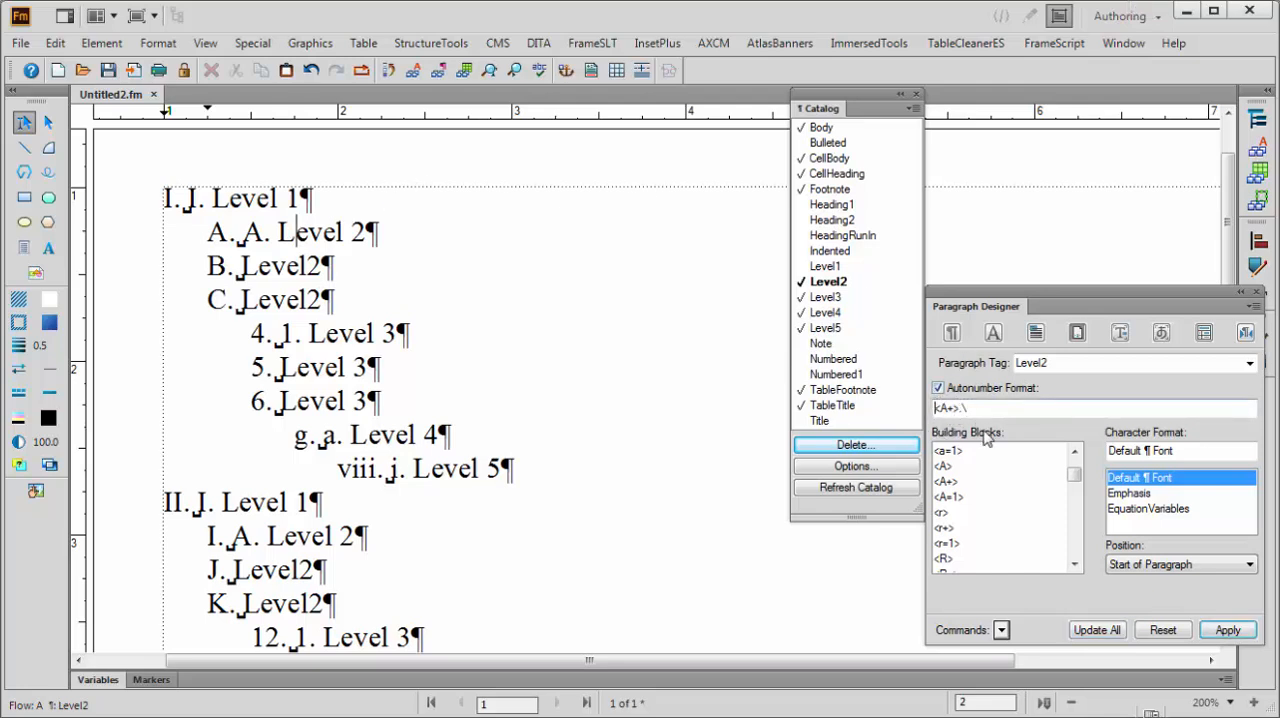
{"action": "type", "text": "O"}
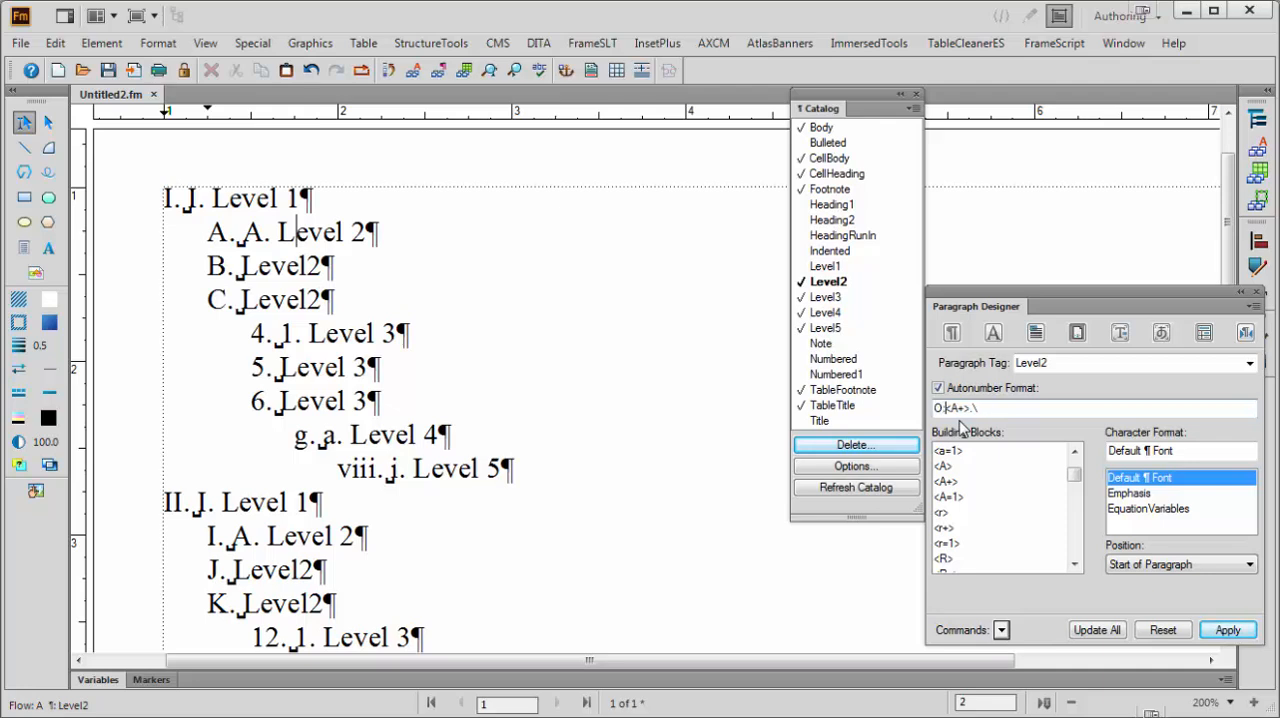
{"action": "type", "text": ":< >"}
Insert three < =0> counters after <A+> in the Level2 autonumber format and update all Level2 paragraphs
{"action": "left_click", "coordinate": [987, 409]}
{"action": "type", "text": "< =0>"}
{"action": "key", "text": "shift+Left"}
{"action": "key", "text": "shift+Left"}
{"action": "key", "text": "shift+Left"}
{"action": "key", "text": "shift+Left"}
{"action": "key", "text": "shift+Left"}
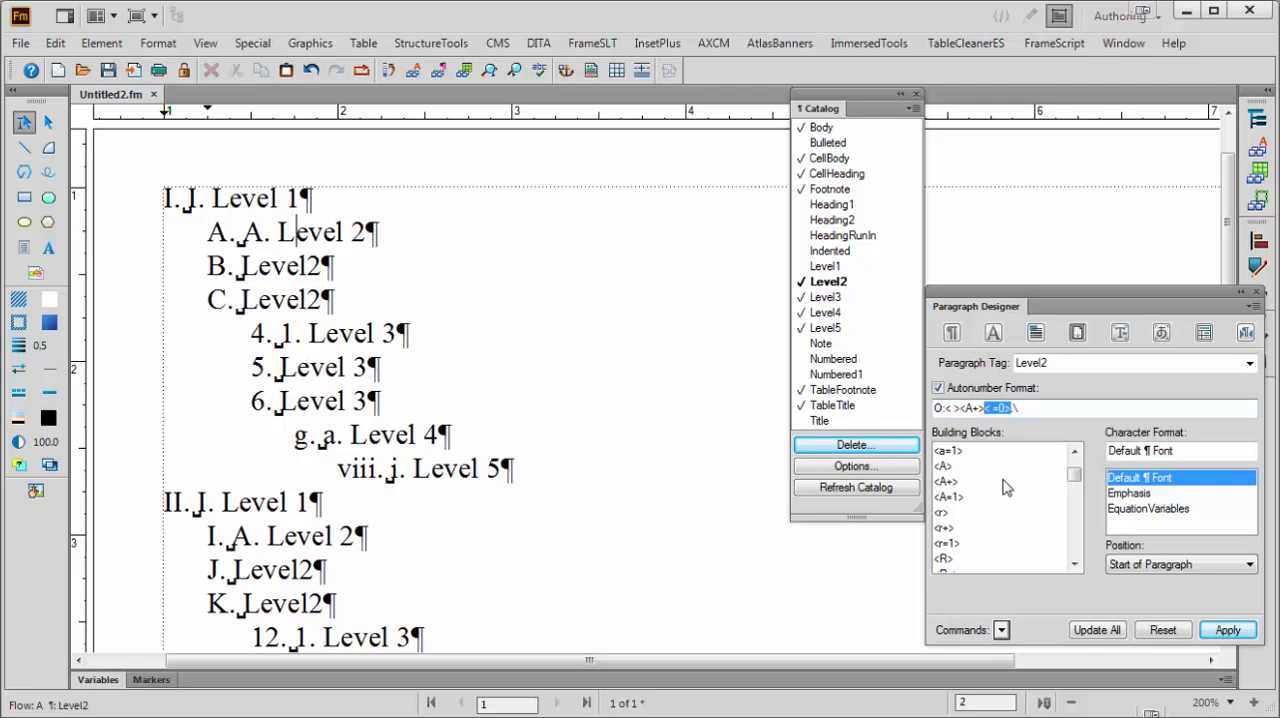
{"action": "key", "text": "ctrl+v"}
{"action": "key", "text": "ctrl+v"}
{"action": "key", "text": "ctrl+v"}
{"action": "left_click", "coordinate": [1096, 630]}
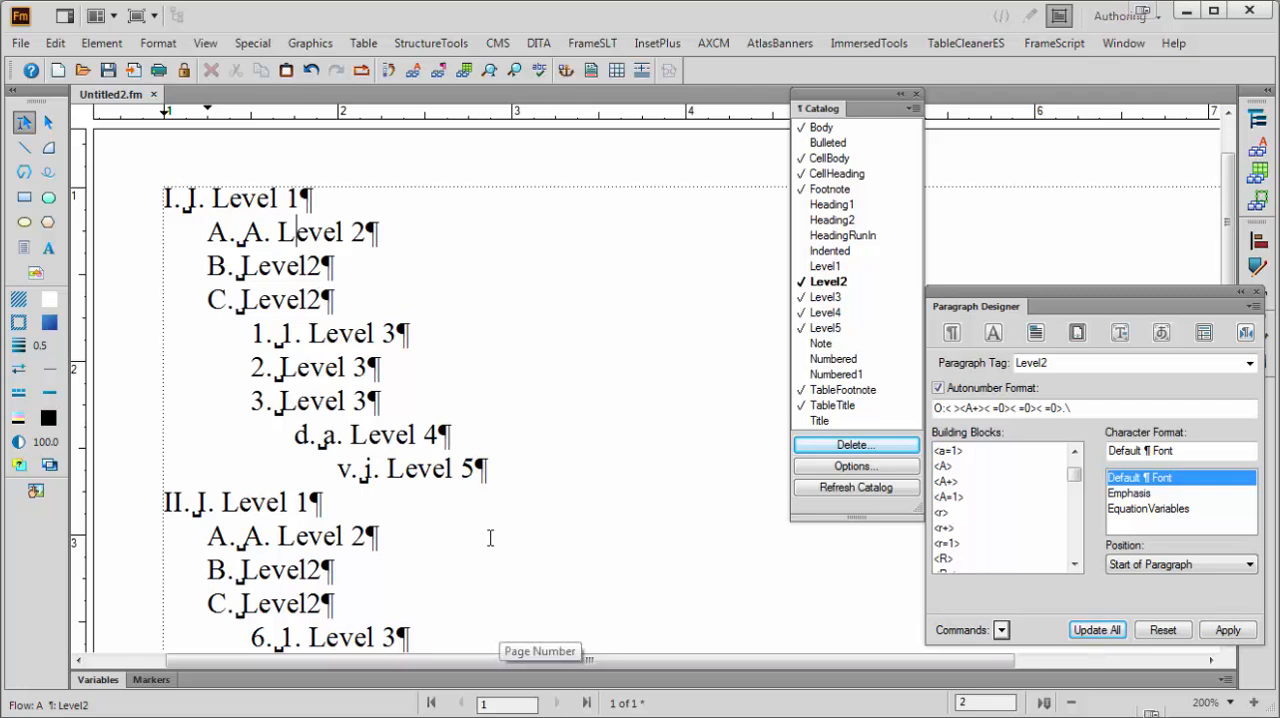
{"action": "scroll", "coordinate": [490, 538], "scroll_direction": "down", "scroll_amount": 1}
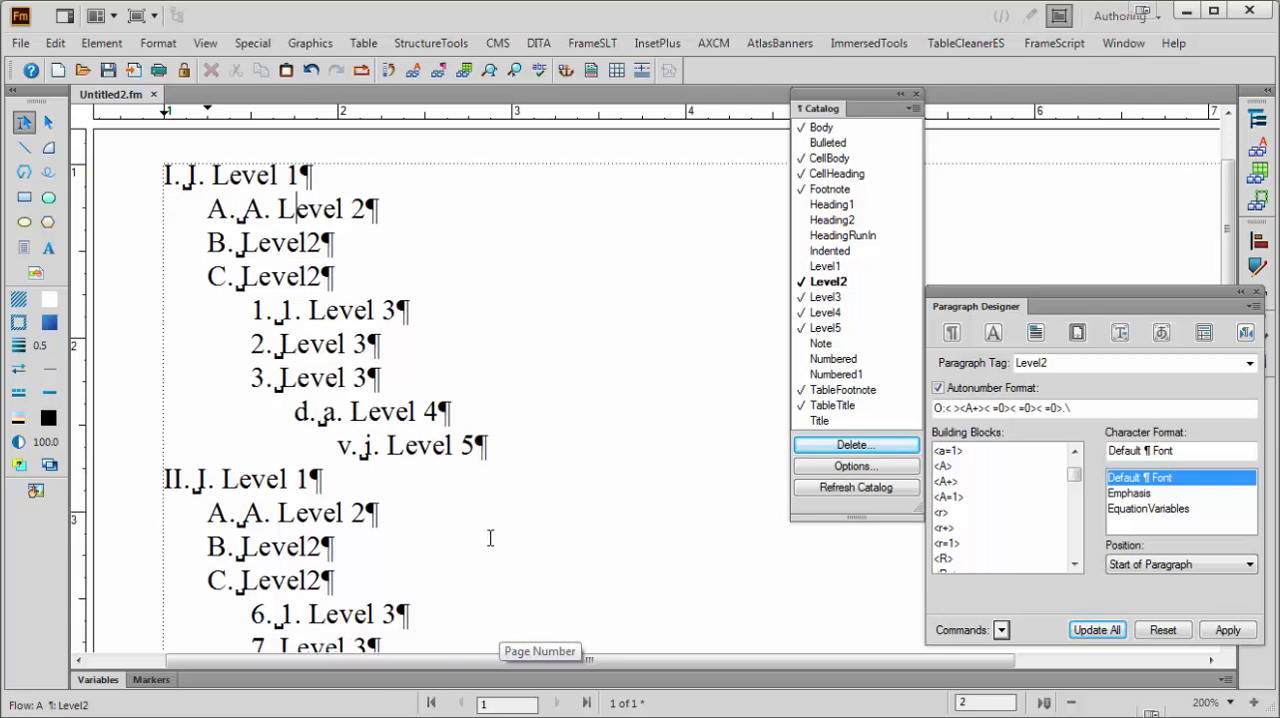
{"action": "scroll", "coordinate": [490, 538], "scroll_direction": "down", "scroll_amount": 2}
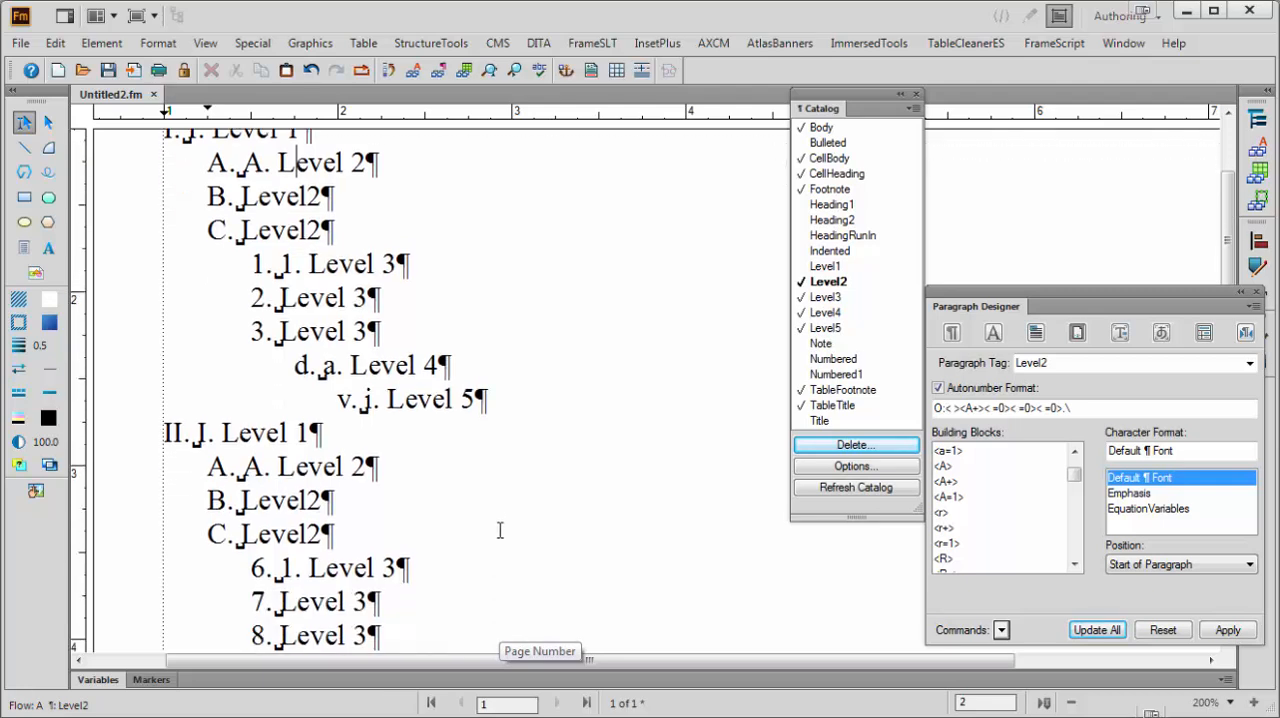
{"action": "scroll", "coordinate": [490, 538], "scroll_direction": "up", "scroll_amount": 2}
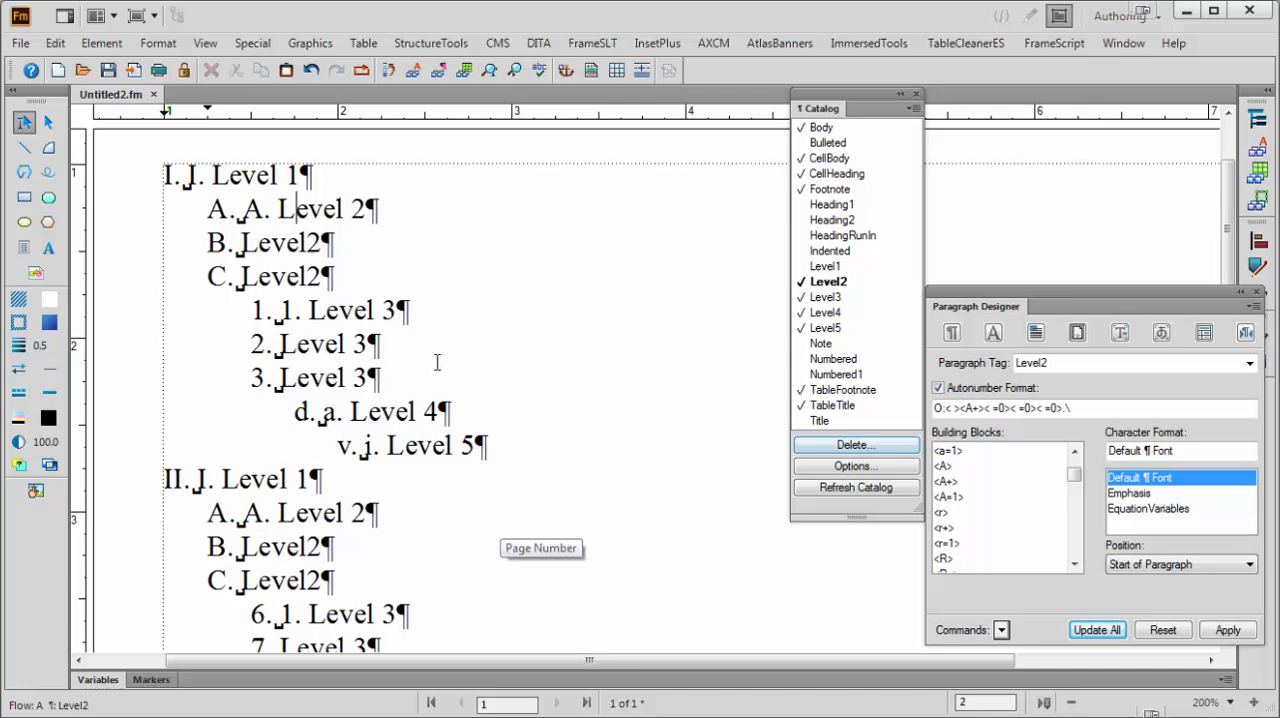
Set the Level3 autonumber format to O:< >< ><n+>< =0>< =0>.\ and update all Level3 paragraphs
{"action": "left_click", "coordinate": [325, 312]}
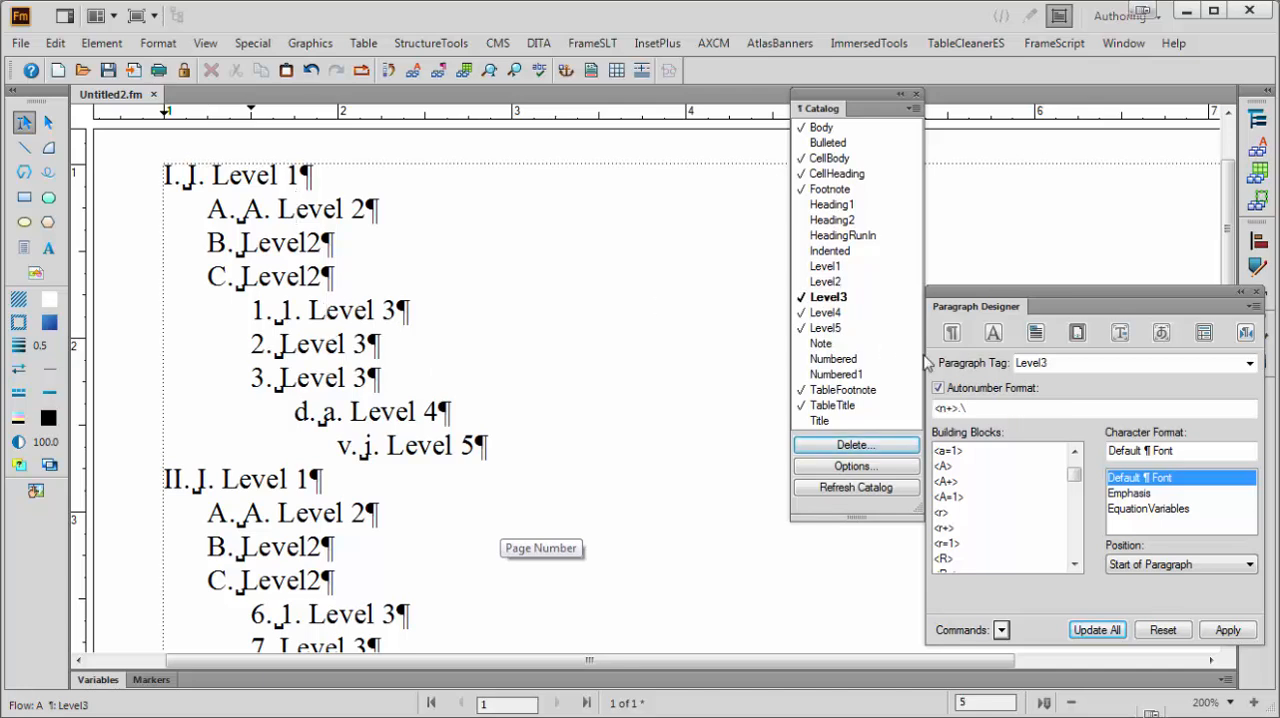
{"action": "left_click", "coordinate": [938, 409]}
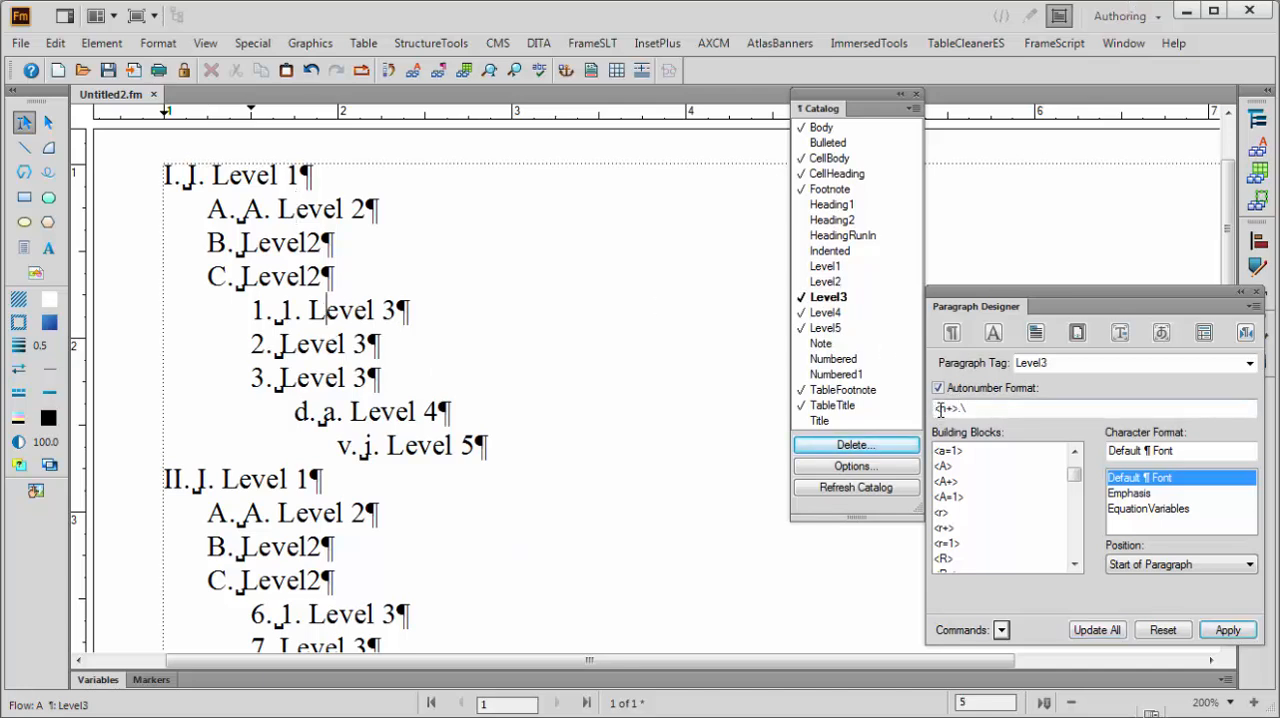
{"action": "type", "text": "O:"}
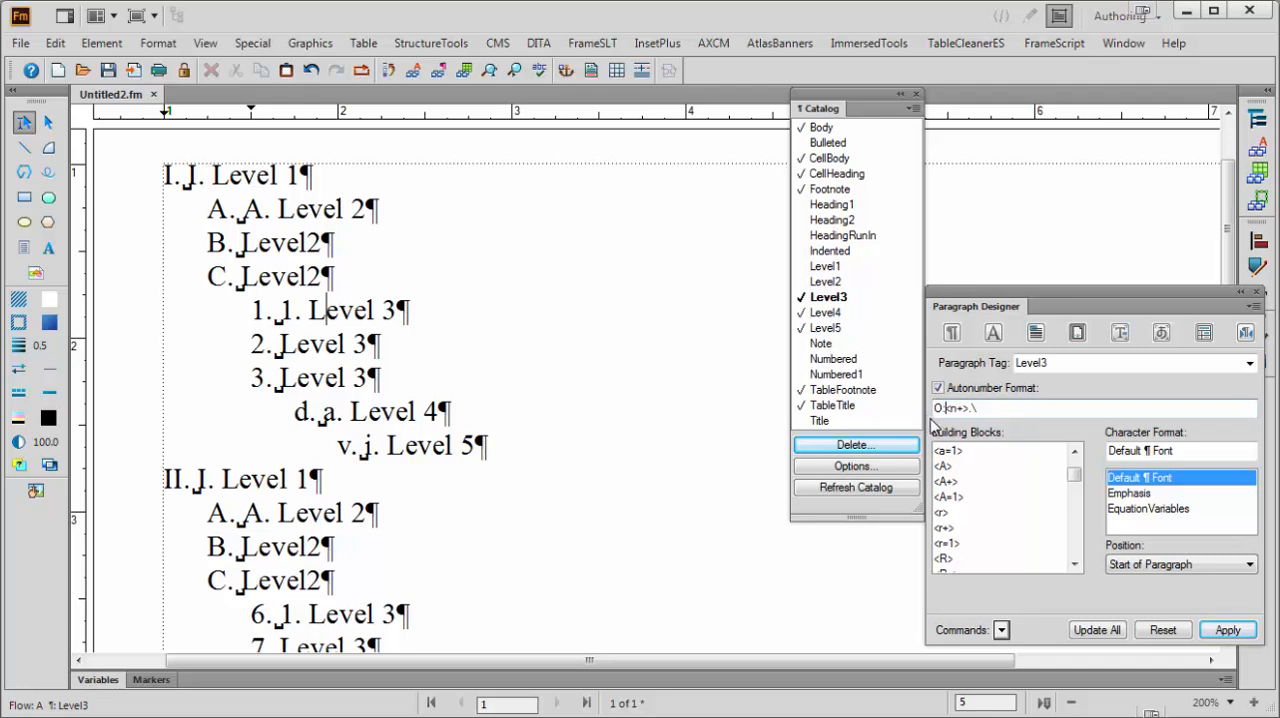
{"action": "type", "text": "<"}
{"action": "type", "text": "a"}
{"action": "type", "text": "><"}
{"action": "type", "text": ">"}
{"action": "type", "text": "< =0>< =0>"}
{"action": "left_click", "coordinate": [1097, 630]}
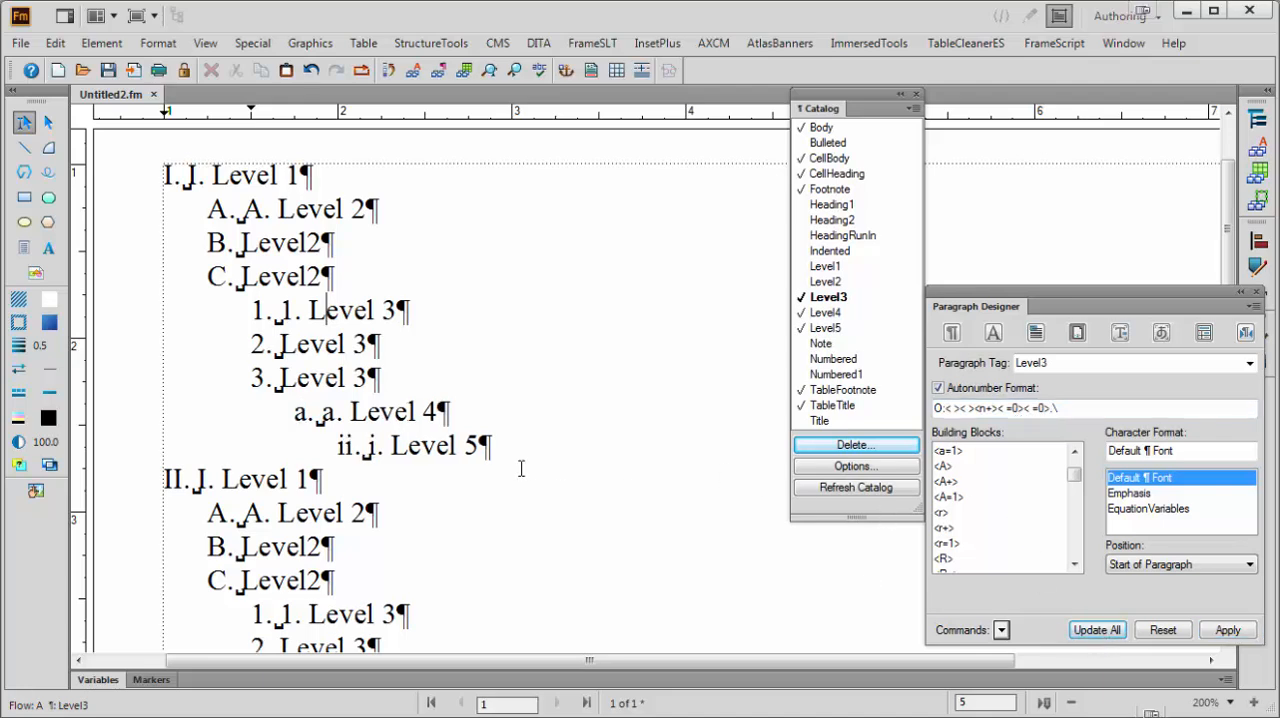
Set the Level4 autonumber format to O:< >< >< ><a+>< =0>.\ and update all Level4 paragraphs
{"action": "left_click", "coordinate": [409, 450]}
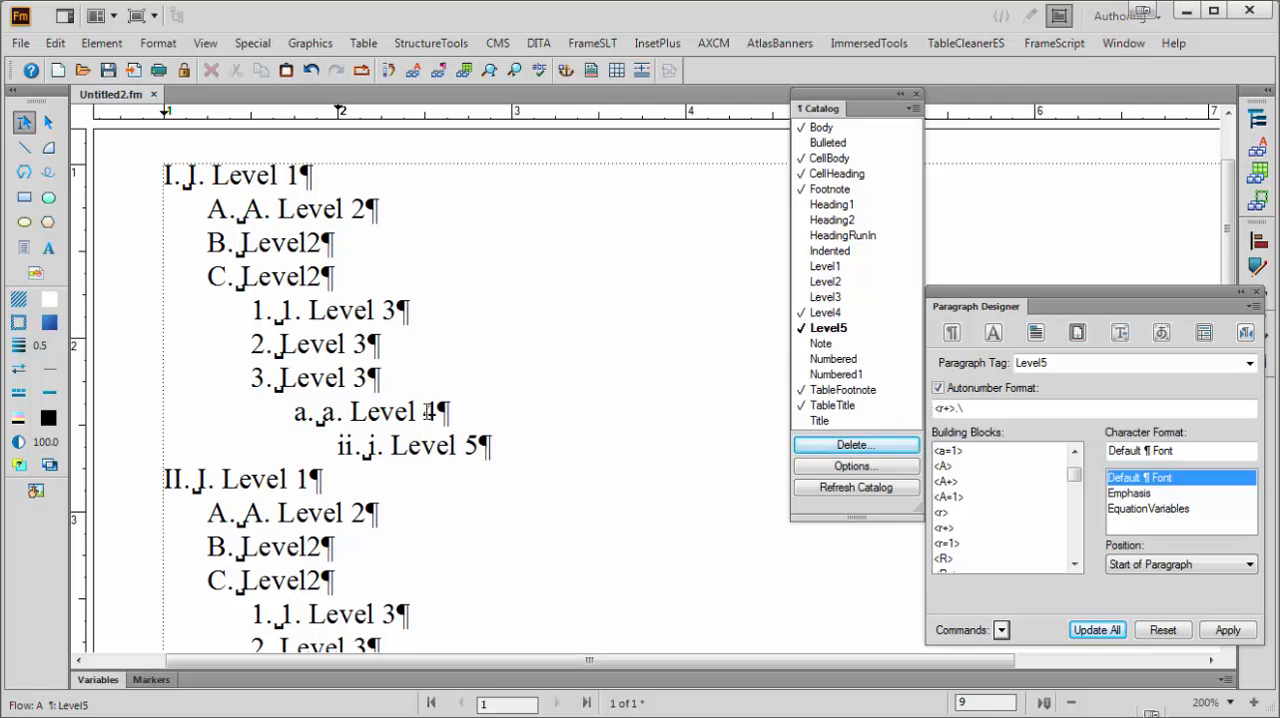
{"action": "left_click", "coordinate": [400, 412]}
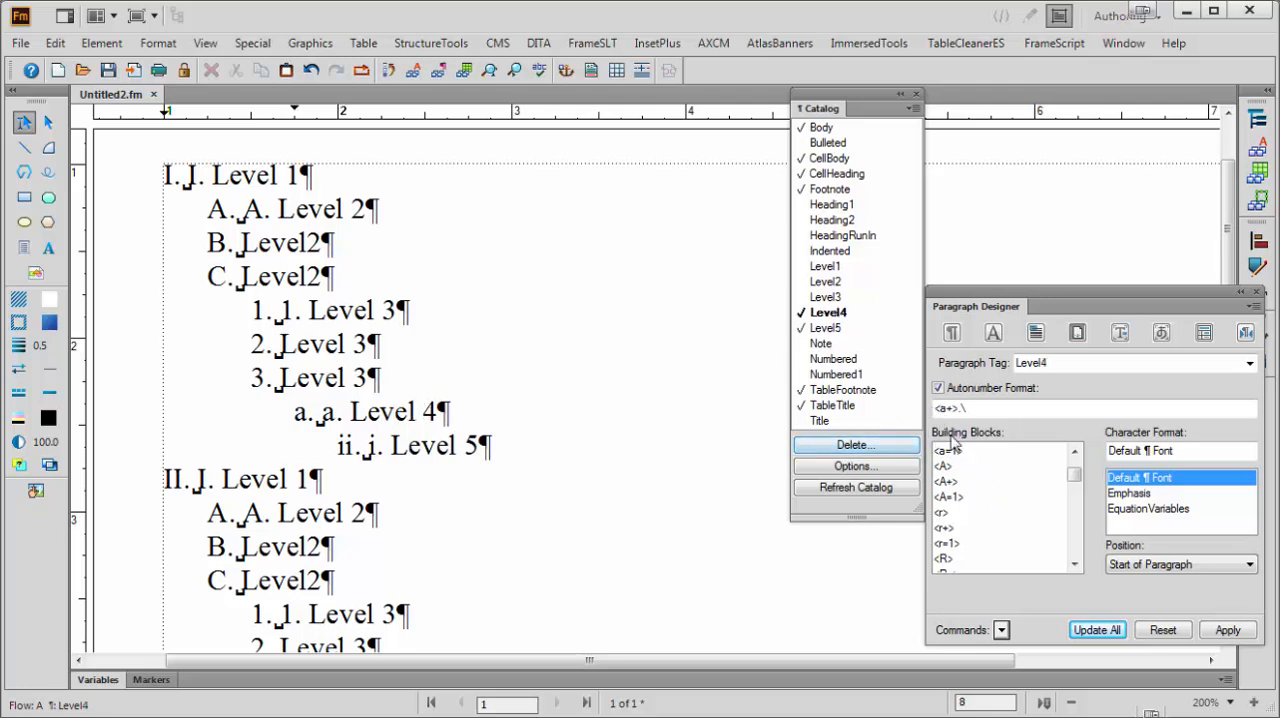
{"action": "left_click", "coordinate": [936, 409]}
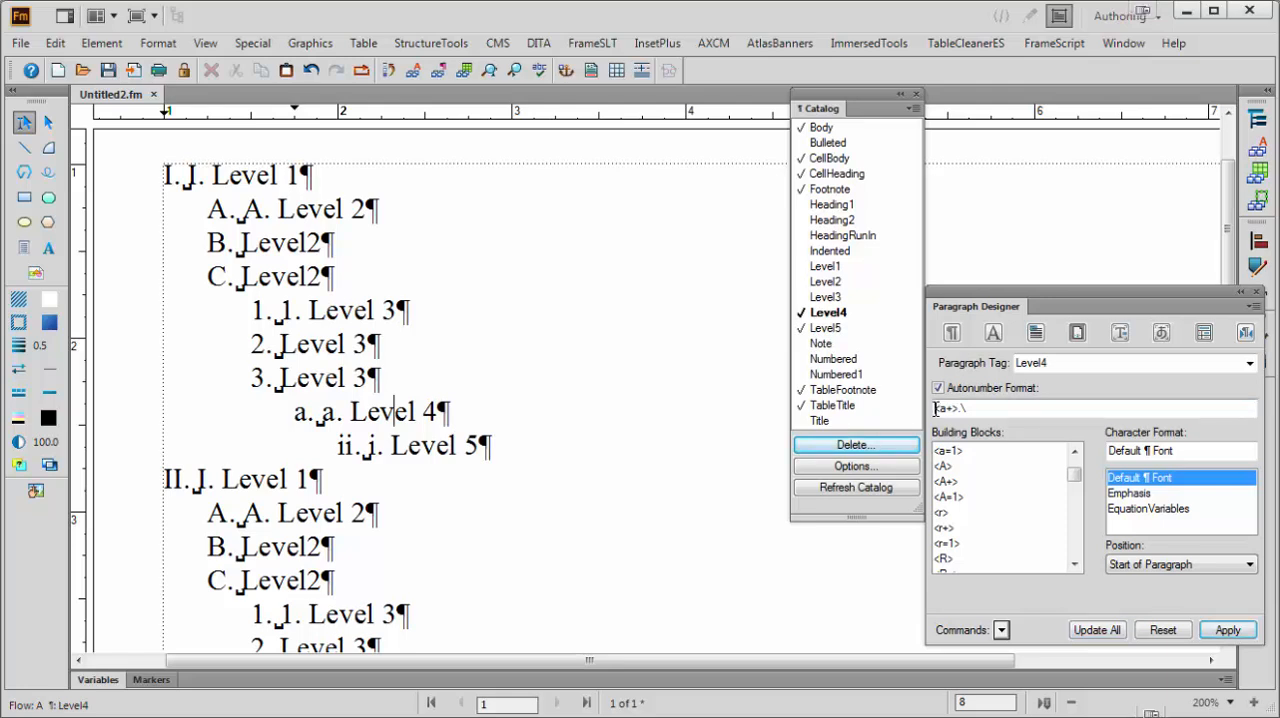
{"action": "type", "text": "O:<>"}
{"action": "key", "text": "BackSpace"}
{"action": "type", "text": ">< >< >"}
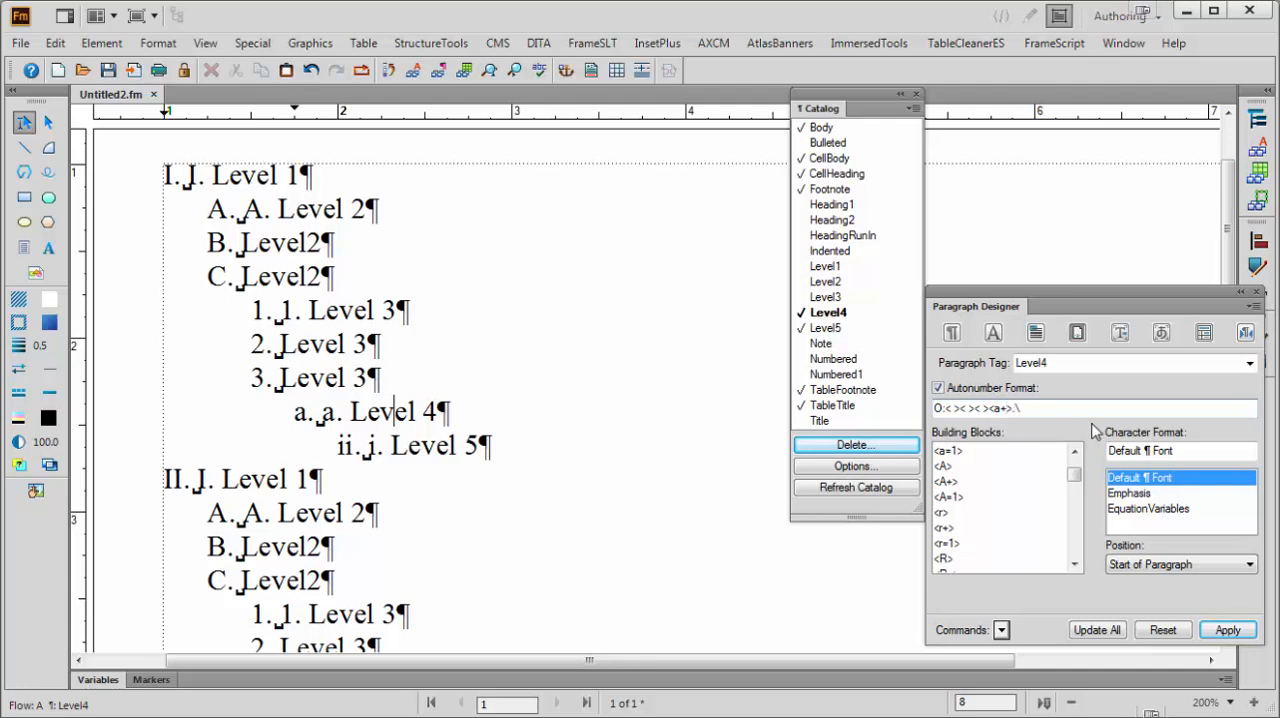
{"action": "type", "text": "<a+>< =0>"}
{"action": "left_click", "coordinate": [1096, 630]}
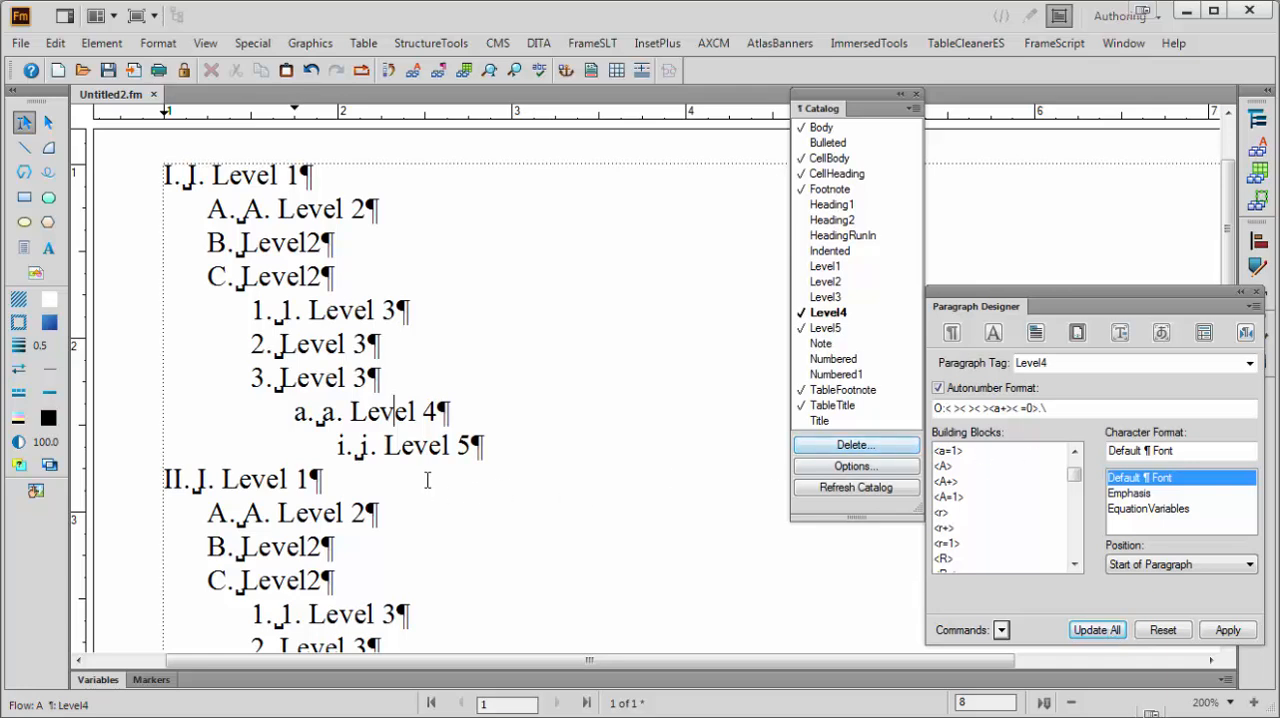
Set the Level5 autonumber format to O:< >< >< >< ><r+>.\ and update all Level5 paragraphs
{"action": "left_click", "coordinate": [429, 446]}
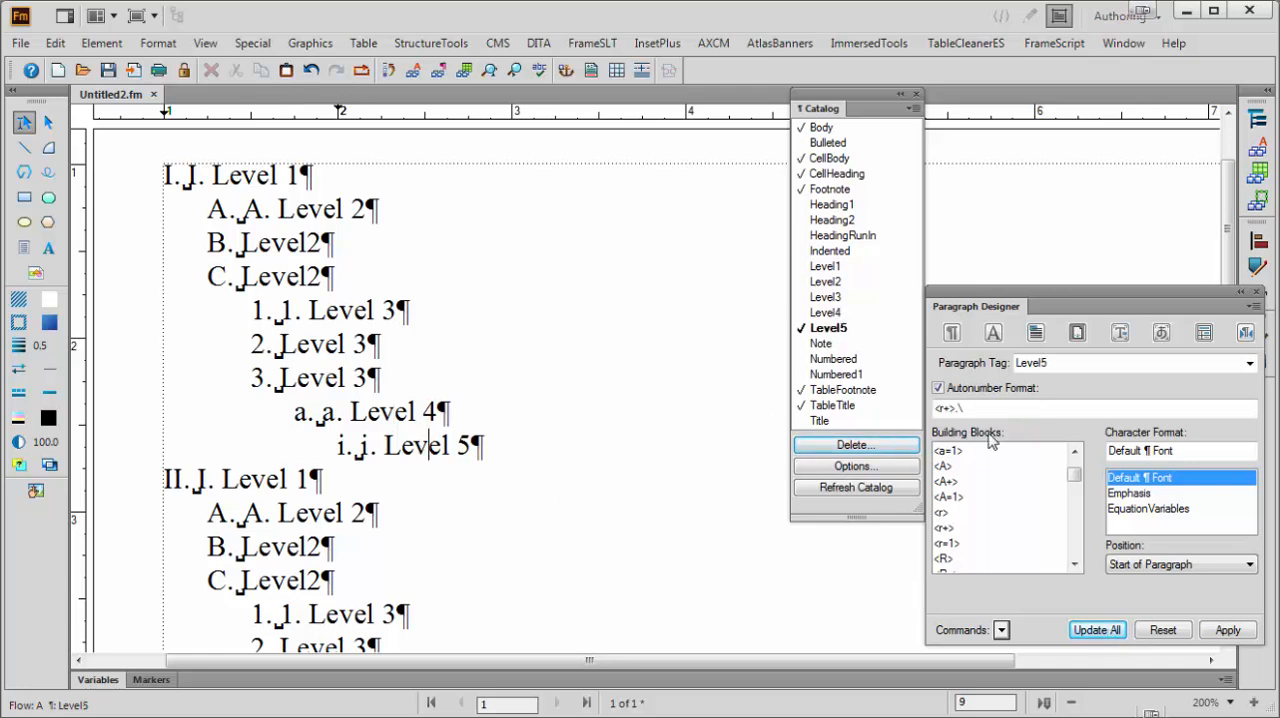
{"action": "left_click", "coordinate": [937, 409]}
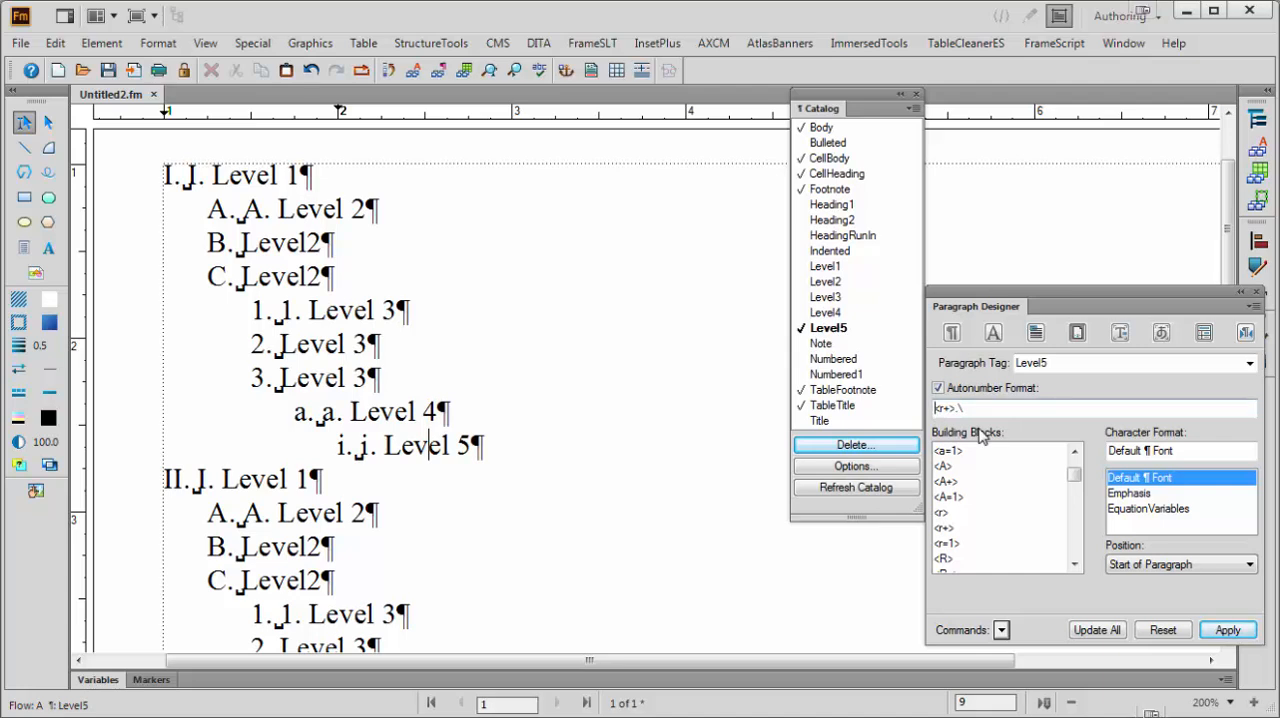
{"action": "type", "text": "O:< >"}
{"action": "left_click_drag", "start_coordinate": [944, 407], "coordinate": [959, 407]}
{"action": "key", "text": "Right"}
{"action": "type", "text": "< >< >< >"}
{"action": "left_click", "coordinate": [1097, 630]}
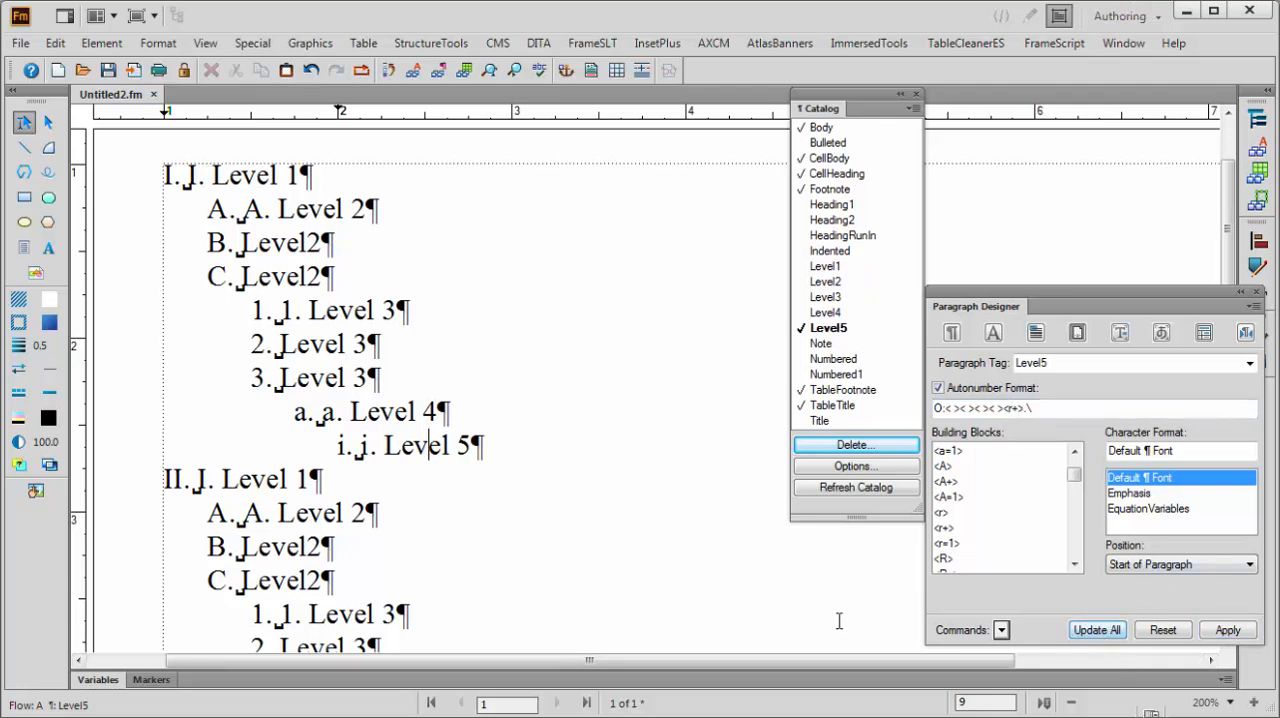
Hide the text symbols in the document and review the outline's numbering
{"action": "right_click", "coordinate": [113, 271]}
{"action": "left_click", "coordinate": [150, 507]}
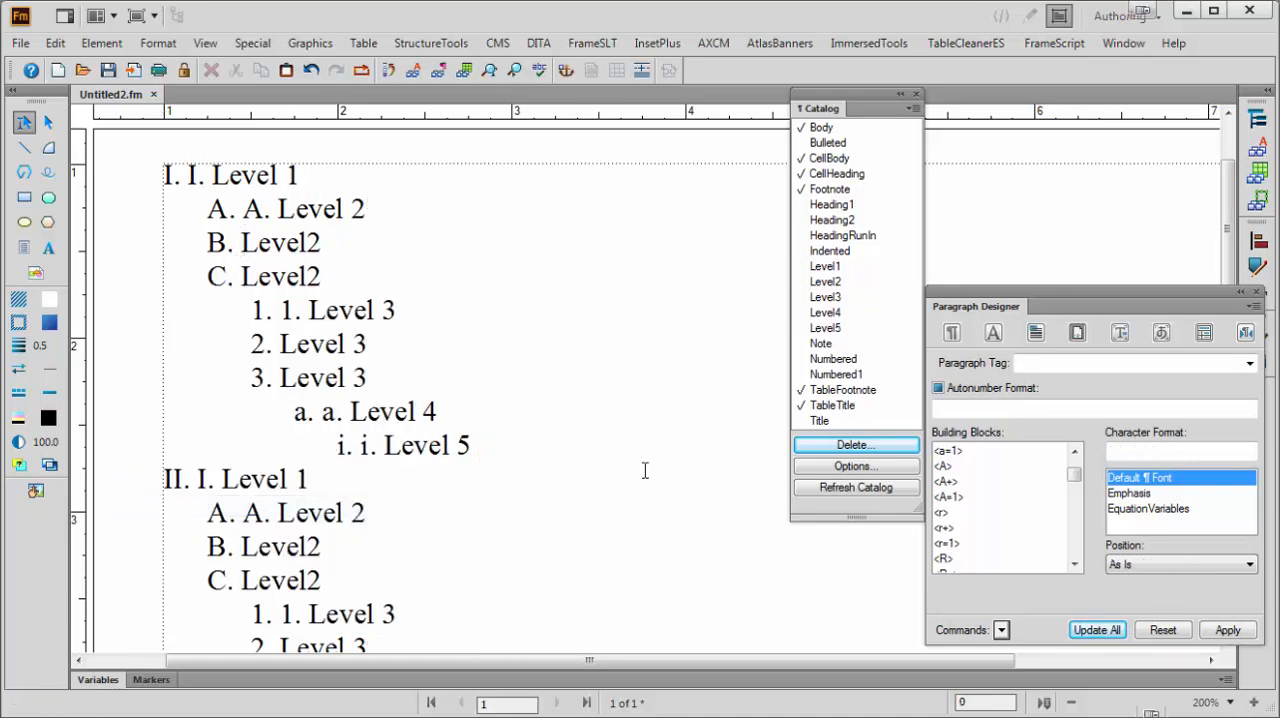
{"action": "scroll", "coordinate": [577, 431], "scroll_direction": "down", "scroll_amount": 1}
{"action": "scroll", "coordinate": [577, 431], "scroll_direction": "up", "scroll_amount": 2}
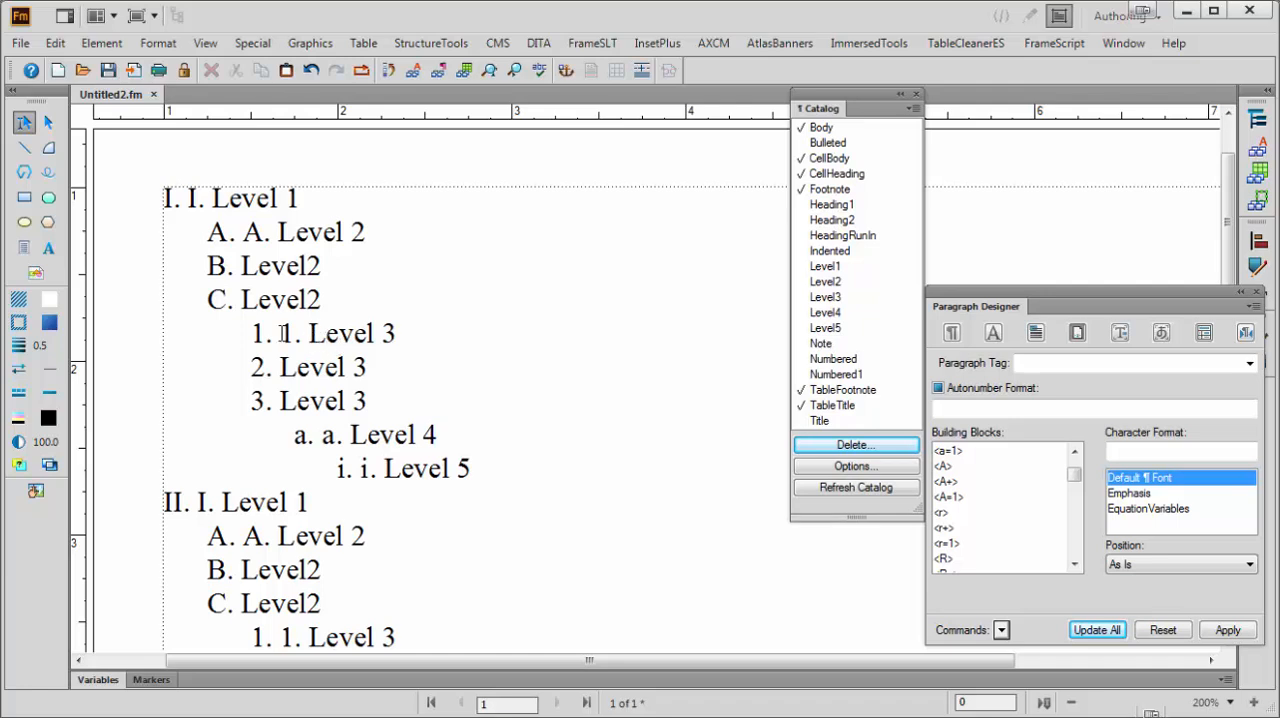
Delete the hand-typed 1., a. and i. from the Level 3, Level 4 and Level 5 lines in the first section
{"action": "left_click_drag", "start_coordinate": [283, 333], "coordinate": [310, 336]}
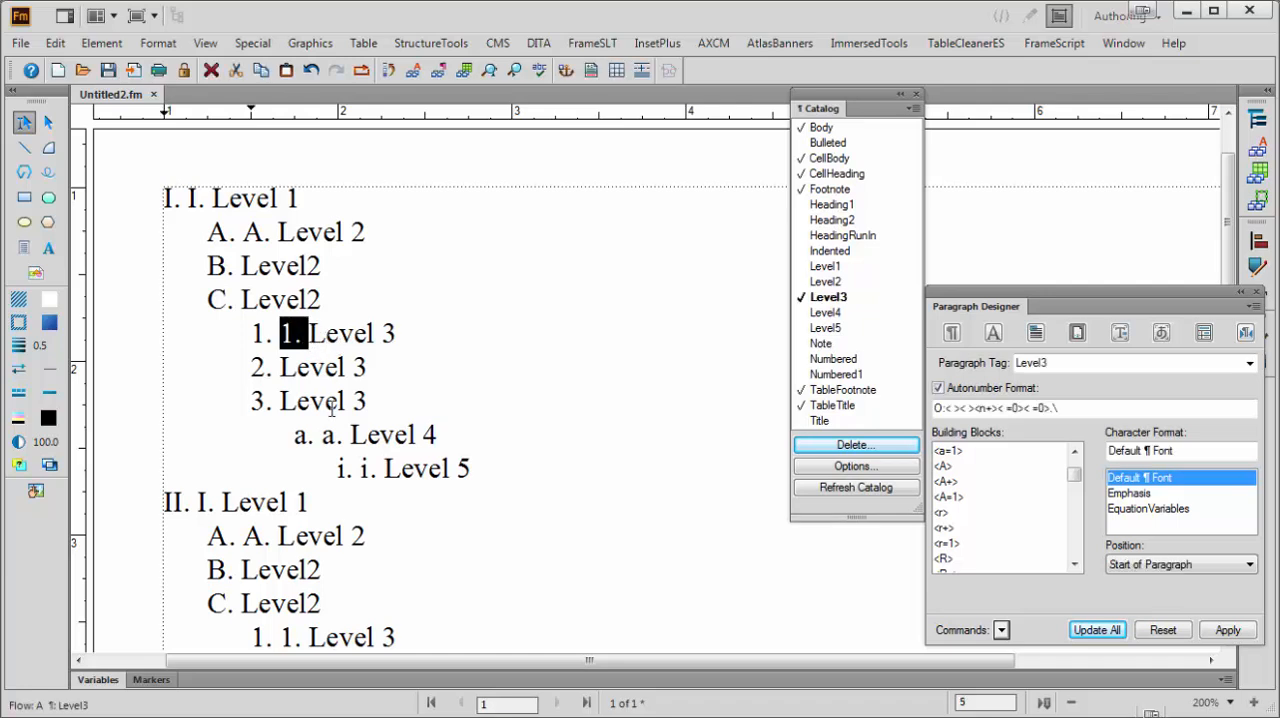
{"action": "key", "text": "Delete"}
{"action": "scroll", "coordinate": [331, 405], "scroll_direction": "down", "scroll_amount": 2}
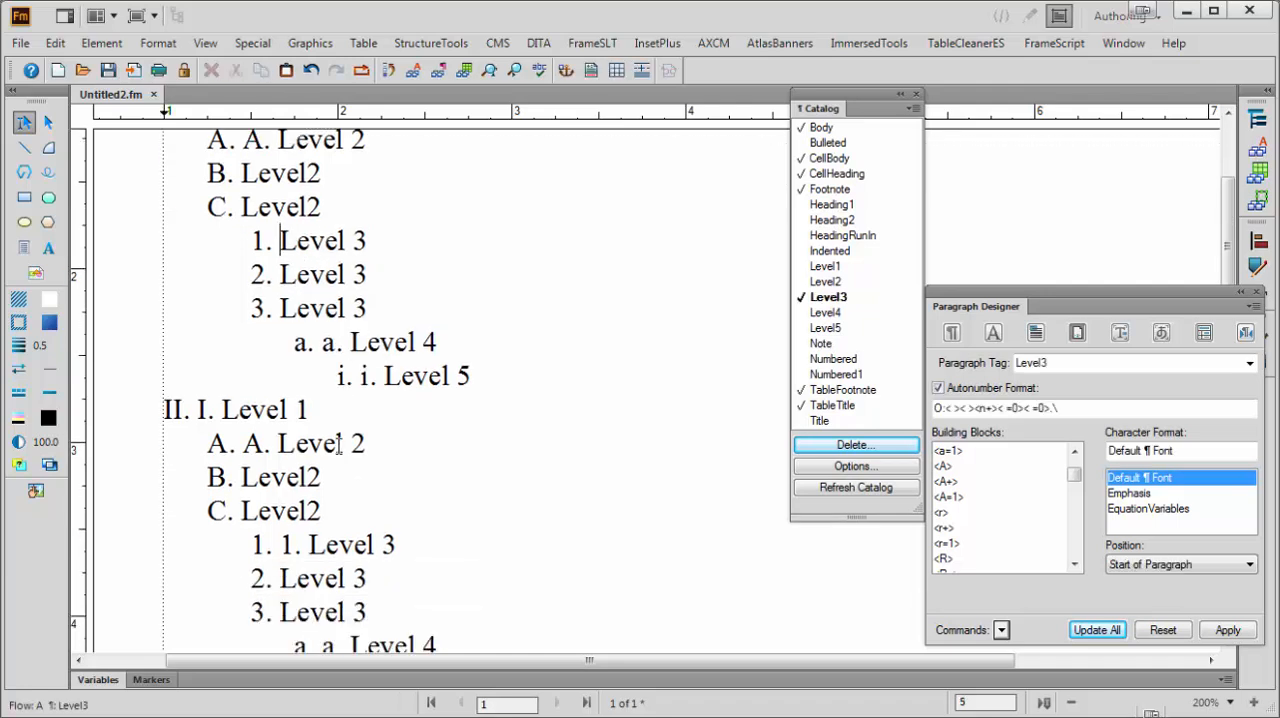
{"action": "left_click_drag", "start_coordinate": [322, 344], "coordinate": [383, 385]}
{"action": "key", "text": "Delete"}
{"action": "key", "text": "Delete"}
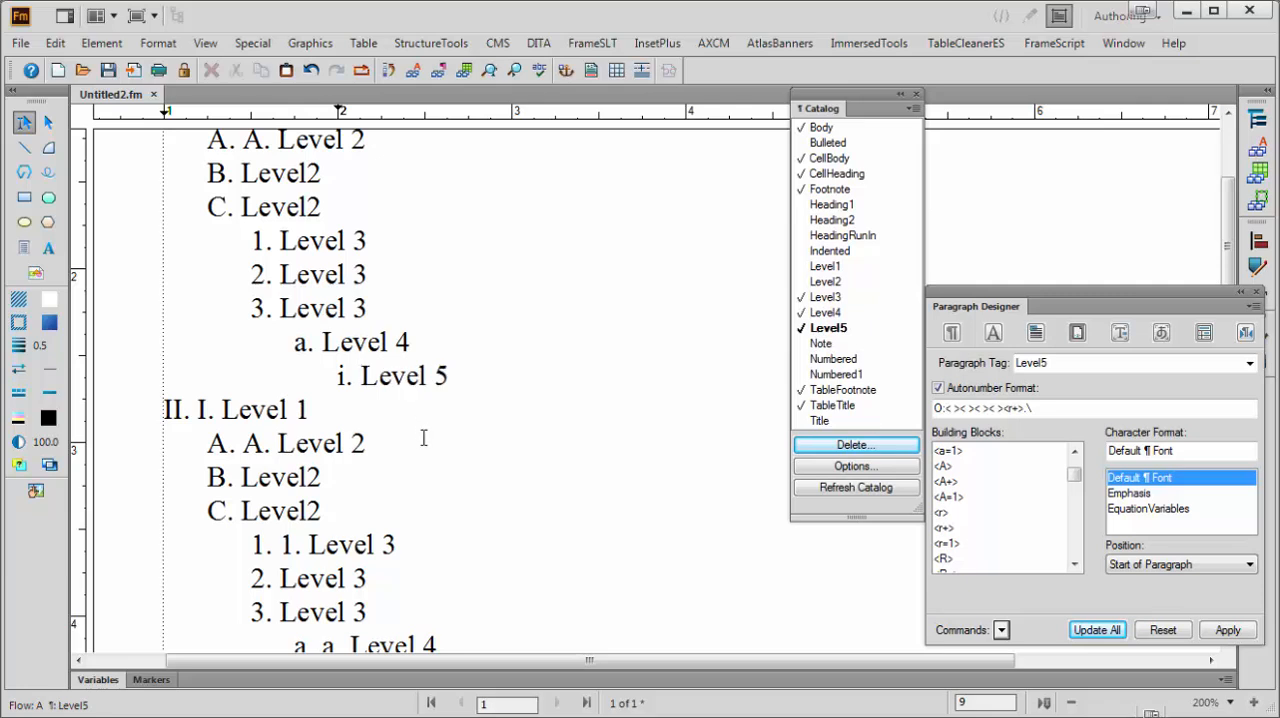
Delete the hand-typed A. and I. from the first Level 2 and Level 1 lines
{"action": "scroll", "coordinate": [410, 434], "scroll_direction": "up", "scroll_amount": 2}
{"action": "scroll", "coordinate": [407, 435], "scroll_direction": "down", "scroll_amount": 1}
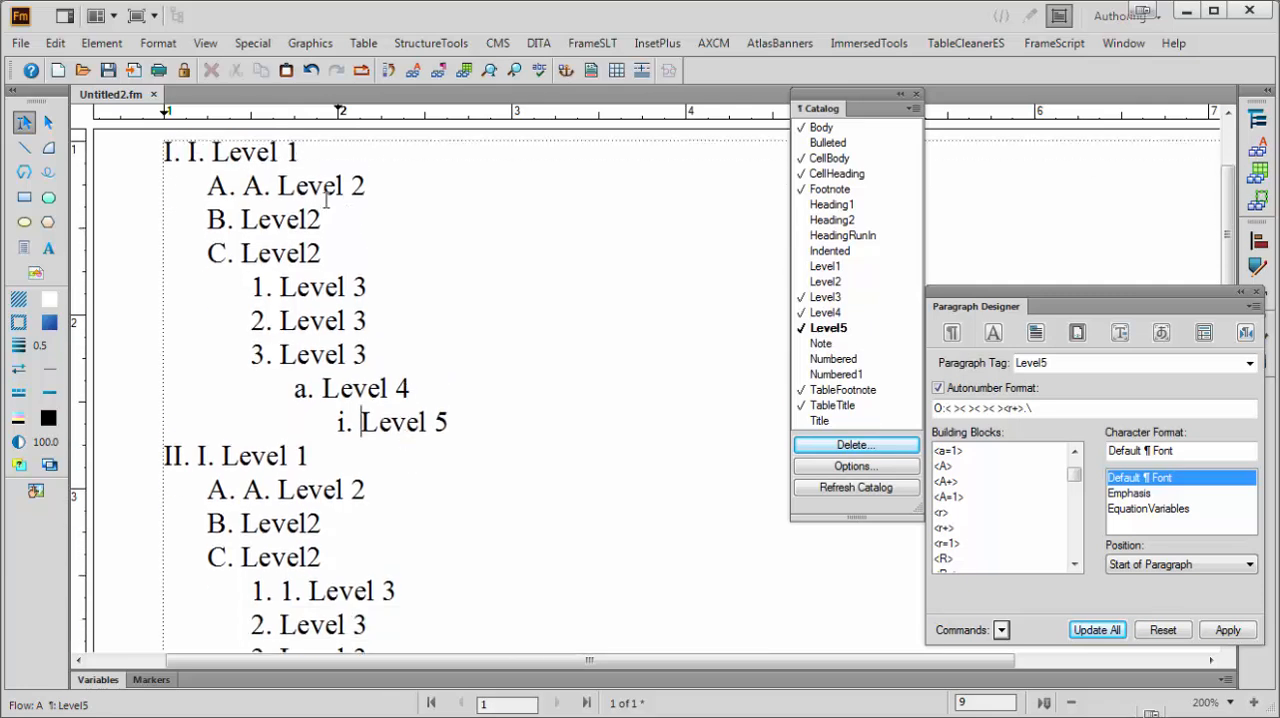
{"action": "left_click_drag", "start_coordinate": [245, 186], "coordinate": [279, 186]}
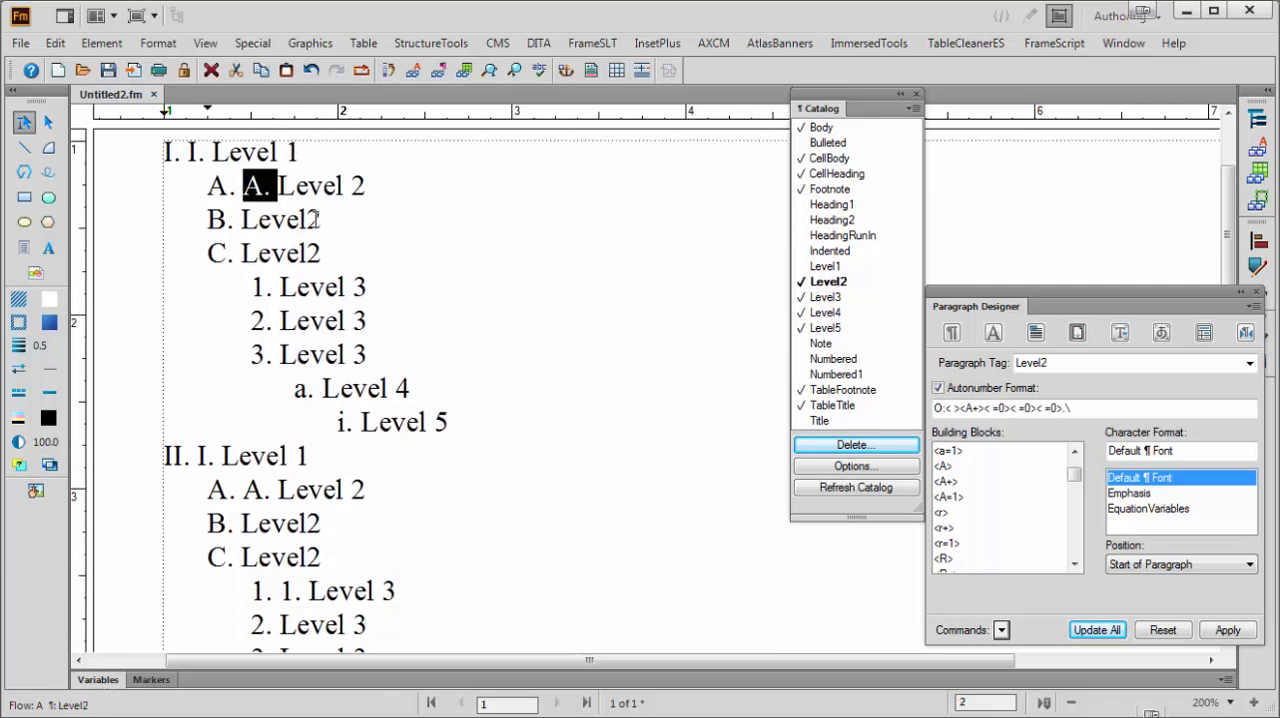
{"action": "key", "text": "Delete"}
{"action": "left_click_drag", "start_coordinate": [188, 152], "coordinate": [206, 152]}
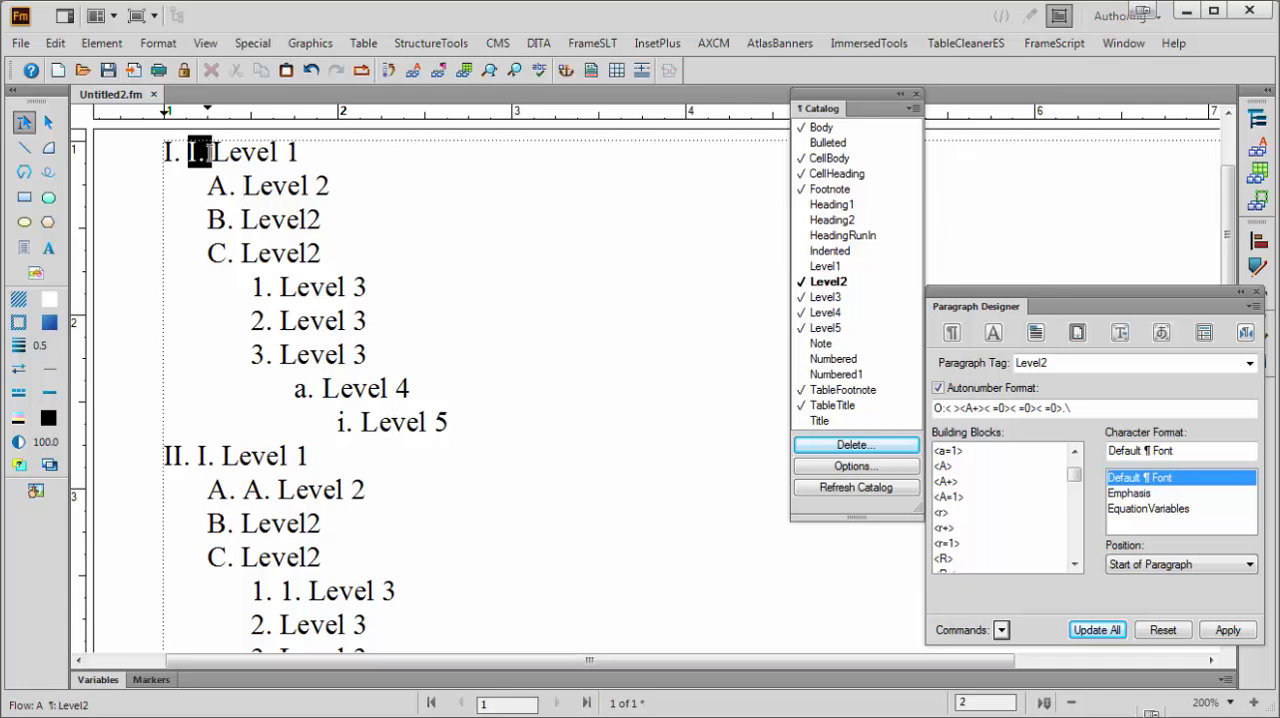
{"action": "key", "text": "Delete"}
Add two empty Level4 paragraphs after the Level 4 line in section II
{"action": "scroll", "coordinate": [348, 262], "scroll_direction": "down", "scroll_amount": 1}
{"action": "scroll", "coordinate": [343, 441], "scroll_direction": "down", "scroll_amount": 2}
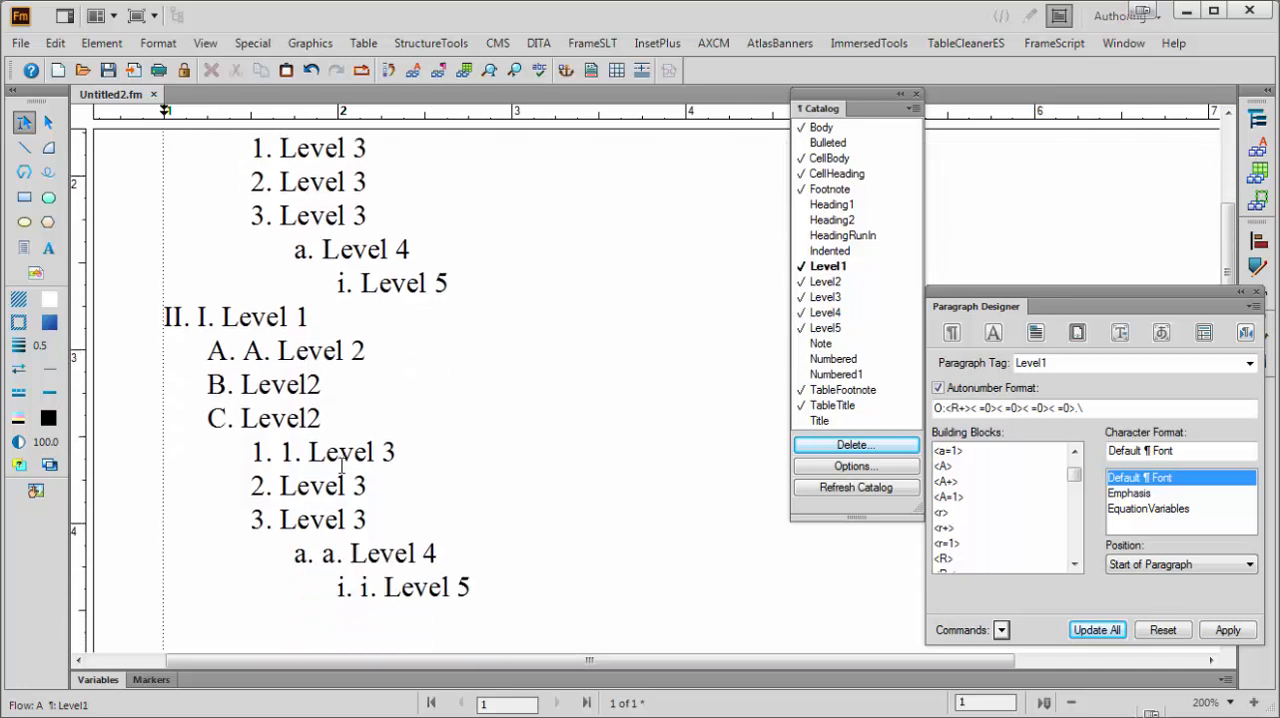
{"action": "left_click", "coordinate": [466, 531]}
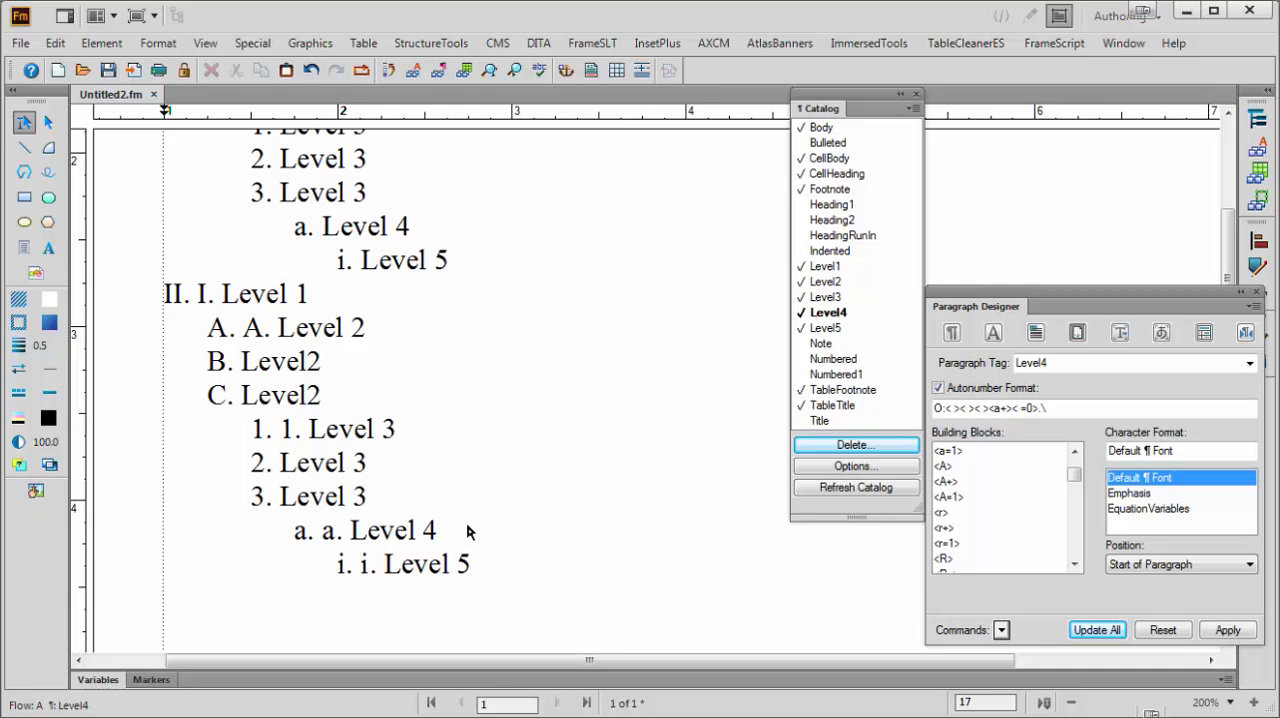
{"action": "key", "text": "Return"}
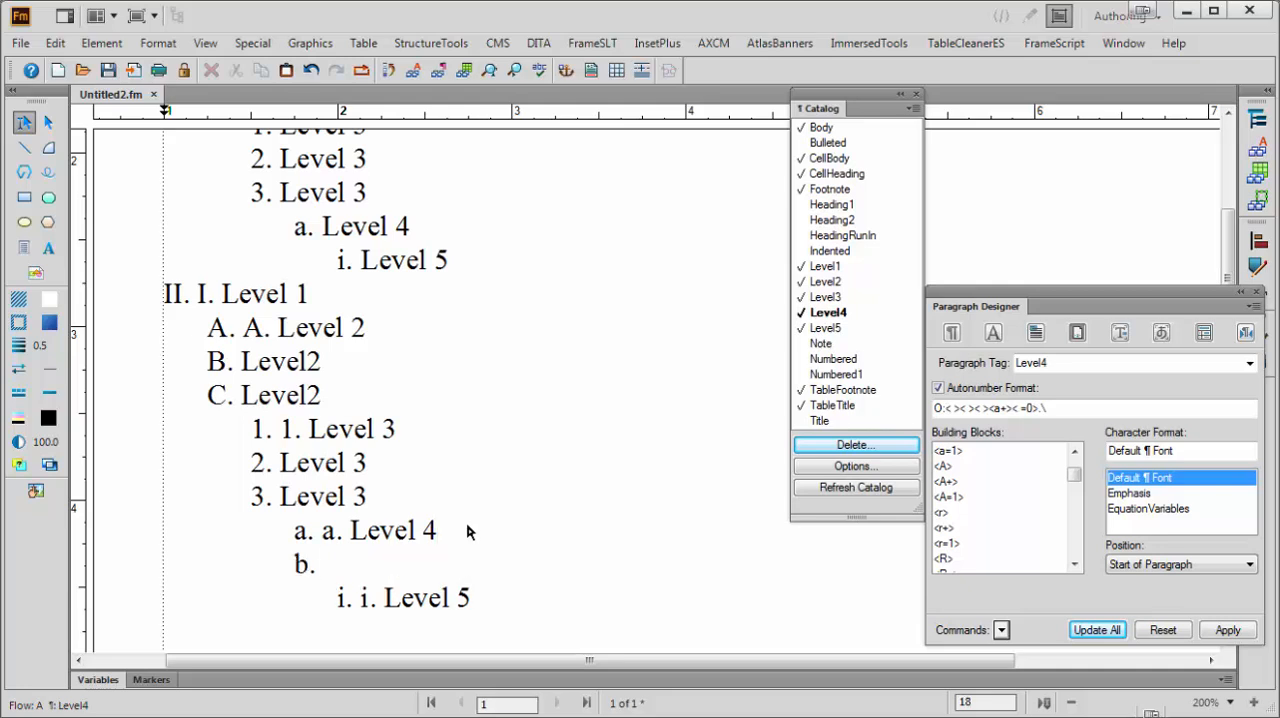
{"action": "key", "text": "Return"}
Add two empty Level5 paragraphs after the Level 5 line in section II
{"action": "scroll", "coordinate": [500, 534], "scroll_direction": "down", "scroll_amount": 2}
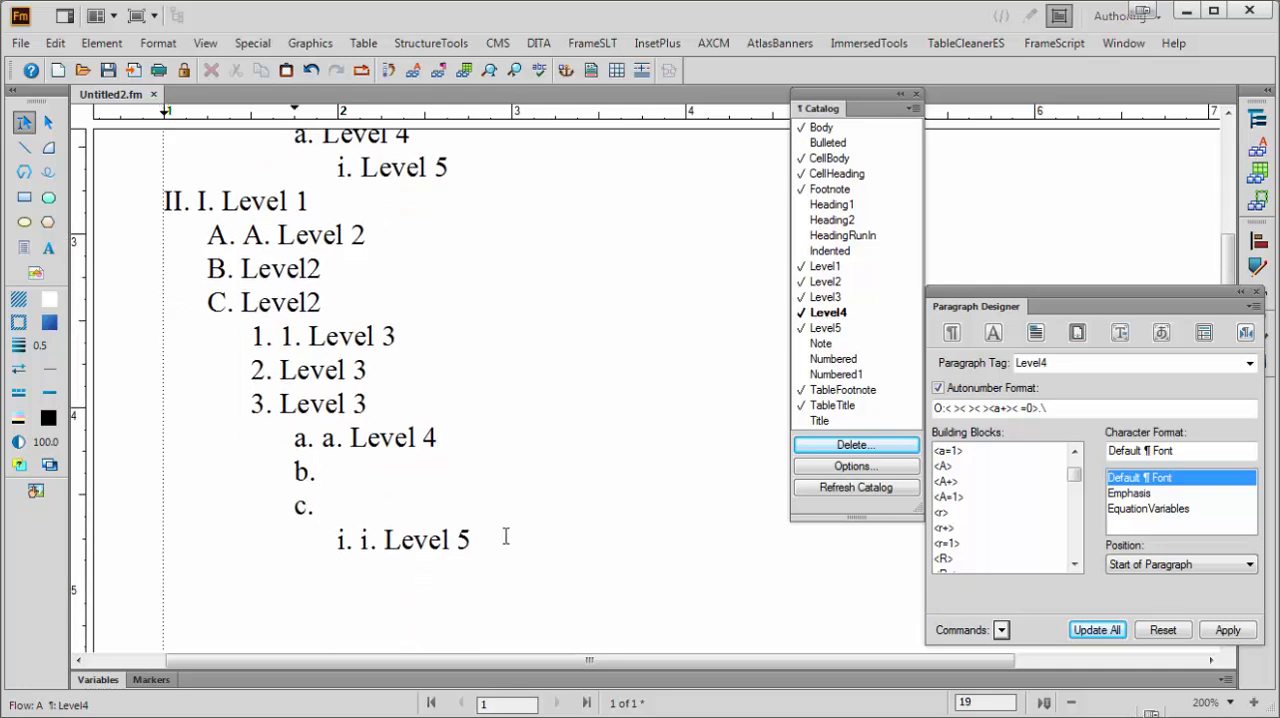
{"action": "left_click", "coordinate": [506, 537]}
{"action": "key", "text": "Return"}
{"action": "key", "text": "Return"}
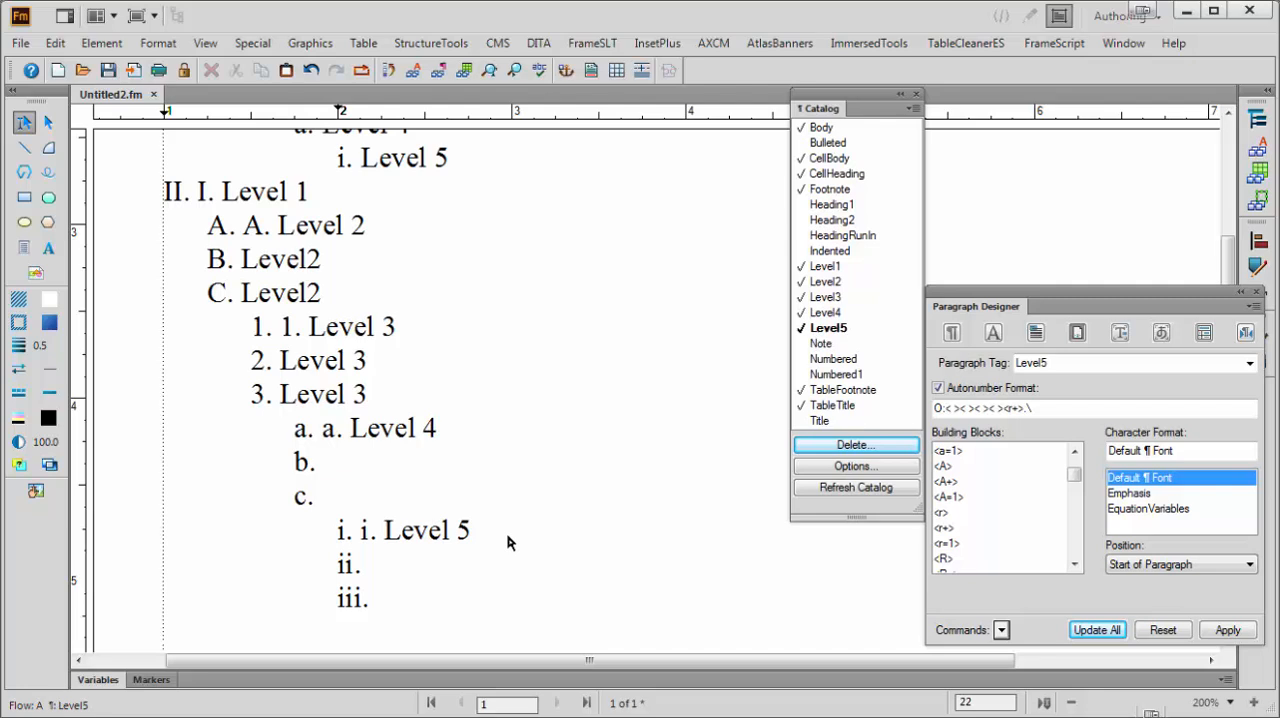
{"action": "key", "text": "BackSpace"}
{"action": "key", "text": "Return"}
Apply the Level4 format to the last empty paragraph, then add one more paragraph below it in the Level3 format
{"action": "left_click", "coordinate": [828, 312]}
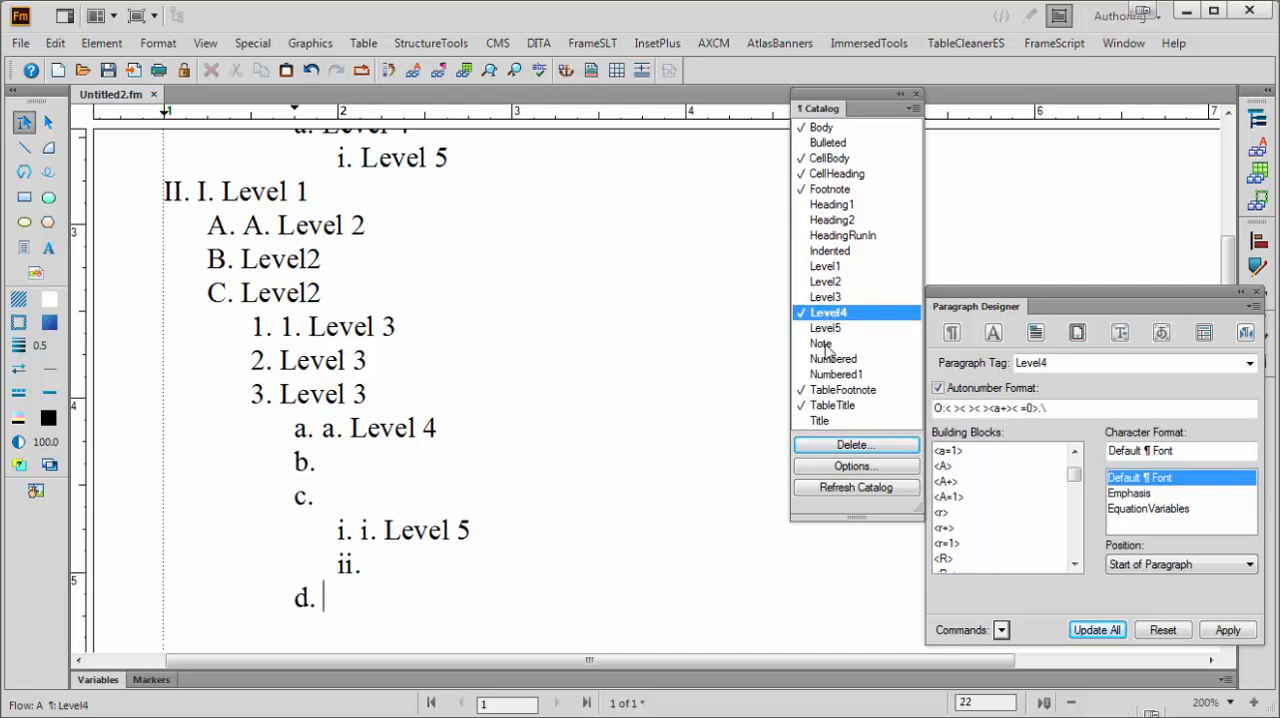
{"action": "key", "text": "Return"}
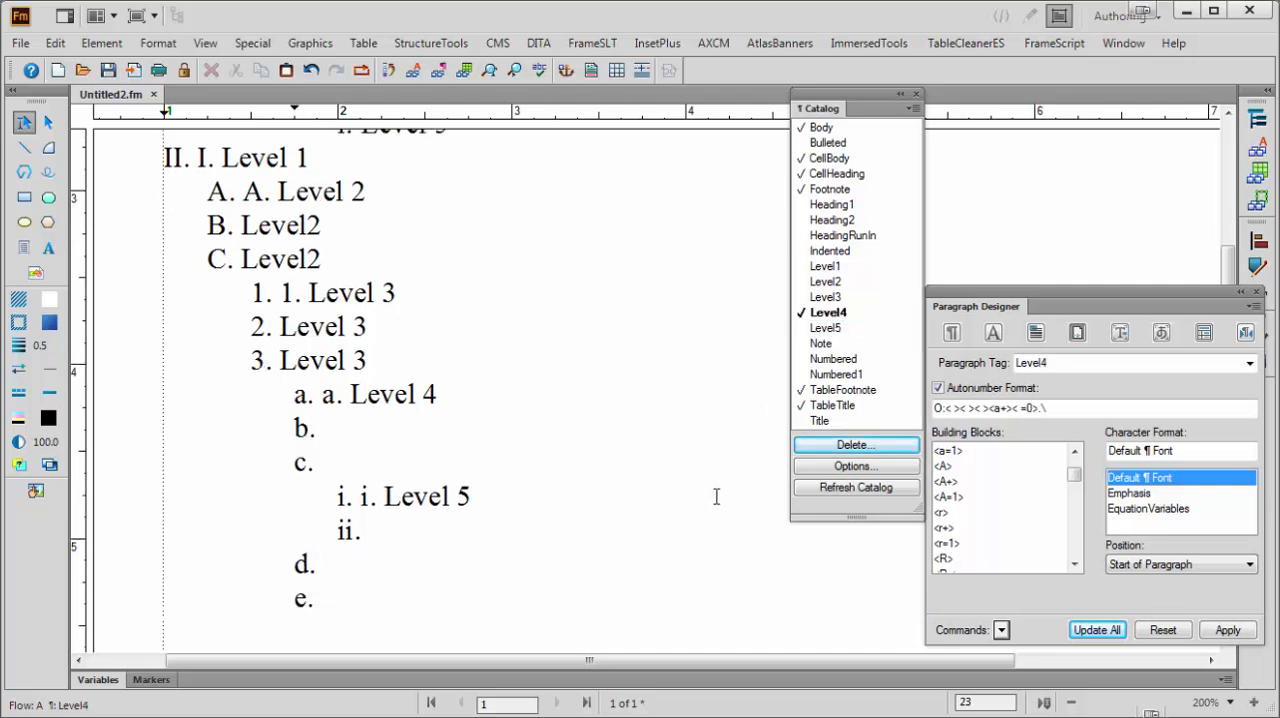
{"action": "left_click", "coordinate": [822, 299]}
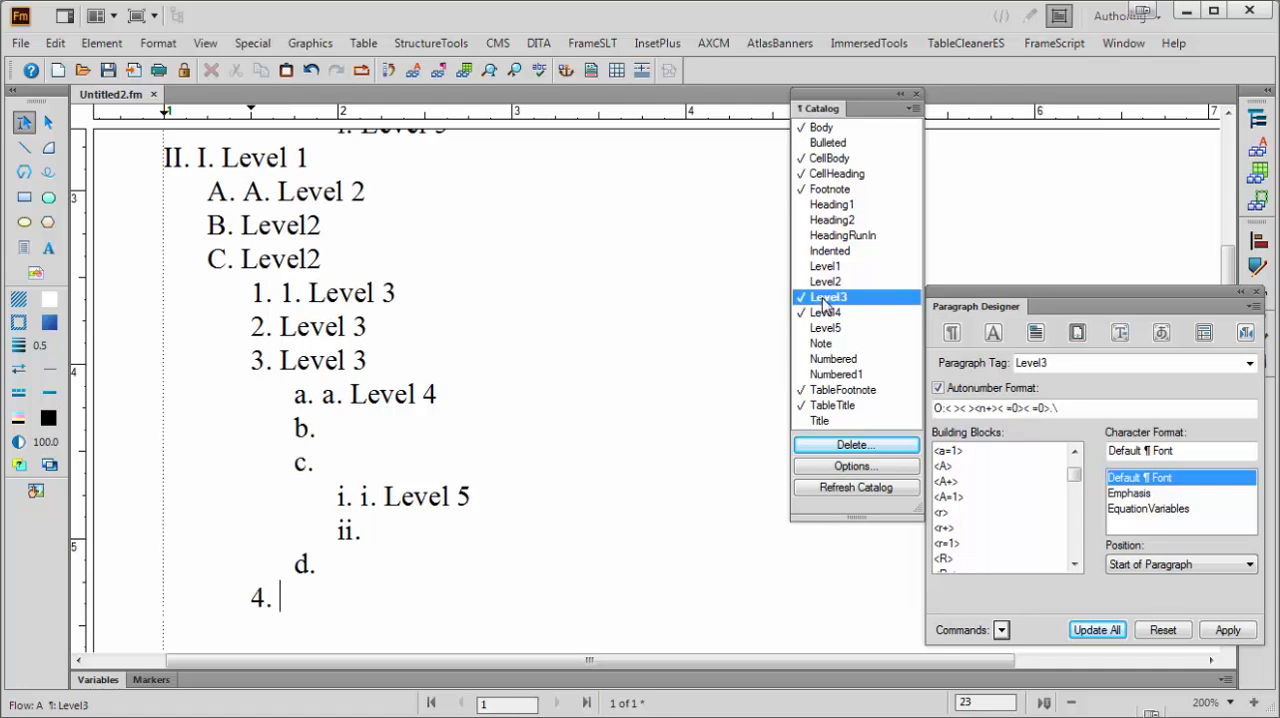